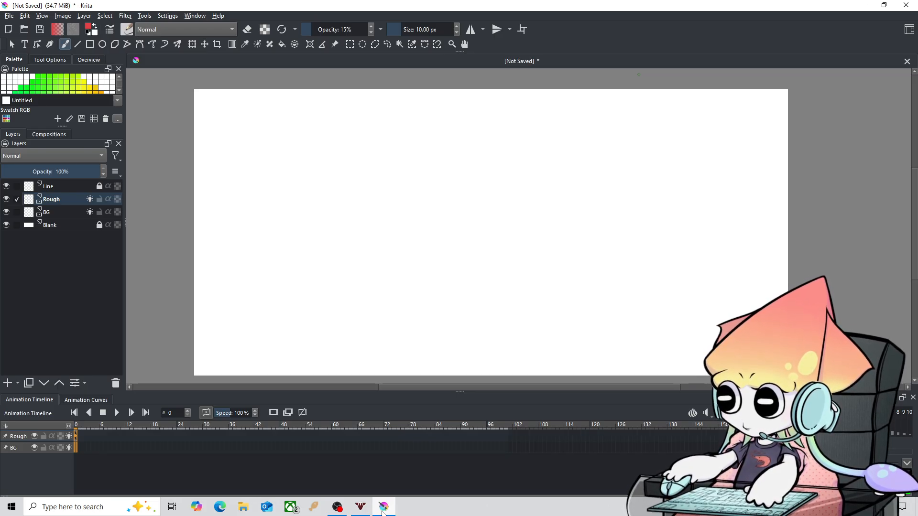
{"action": "mouse_move", "coordinate": [487, 218]}
{"action": "left_mouse_down"}
{"action": "mouse_move", "coordinate": [509, 228]}
{"action": "mouse_move", "coordinate": [476, 225]}
{"action": "mouse_move", "coordinate": [507, 203]}
{"action": "left_mouse_up"}
{"action": "key", "text": "ctrl+z"}
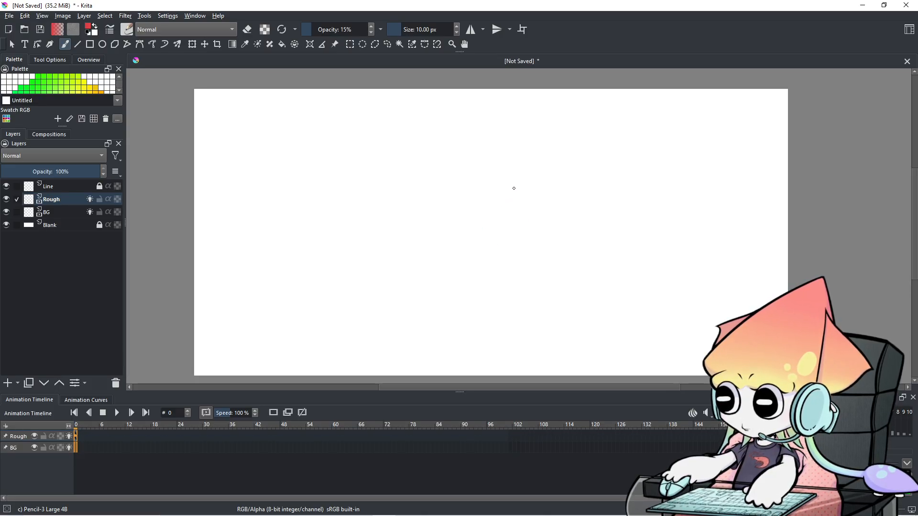
{"action": "left_click_drag", "start_coordinate": [545, 300], "coordinate": [506, 299]}
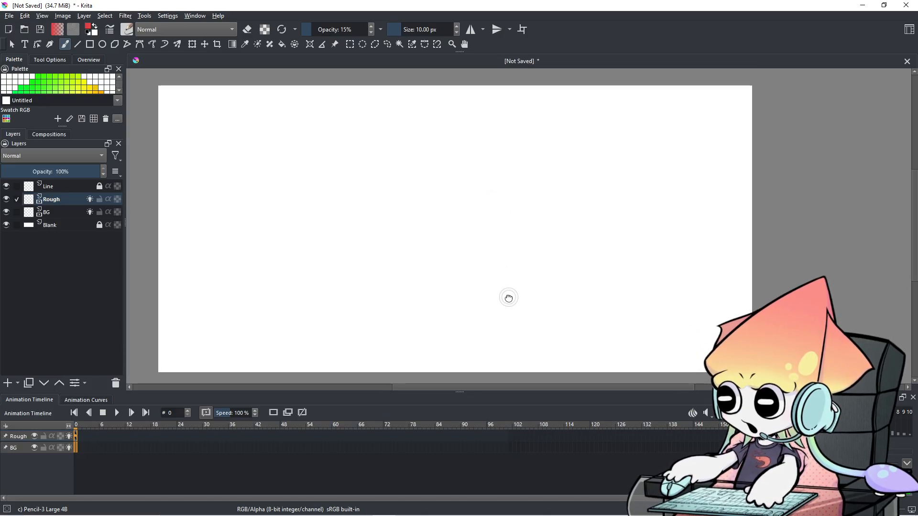
{"action": "mouse_move", "coordinate": [434, 155]}
{"action": "left_mouse_down"}
{"action": "mouse_move", "coordinate": [450, 226]}
{"action": "mouse_move", "coordinate": [452, 149]}
{"action": "mouse_move", "coordinate": [411, 219]}
{"action": "mouse_move", "coordinate": [435, 227]}
{"action": "left_mouse_up"}
{"action": "key", "text": "ctrl+z"}
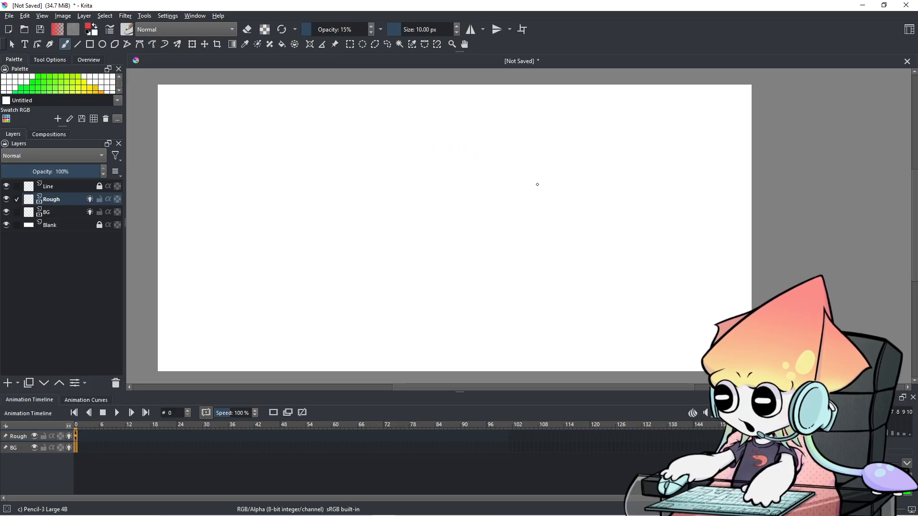
{"action": "mouse_move", "coordinate": [464, 158]}
{"action": "left_mouse_down"}
{"action": "mouse_move", "coordinate": [471, 146]}
{"action": "mouse_move", "coordinate": [476, 165]}
{"action": "left_mouse_up"}
{"action": "key", "text": "ctrl+z"}
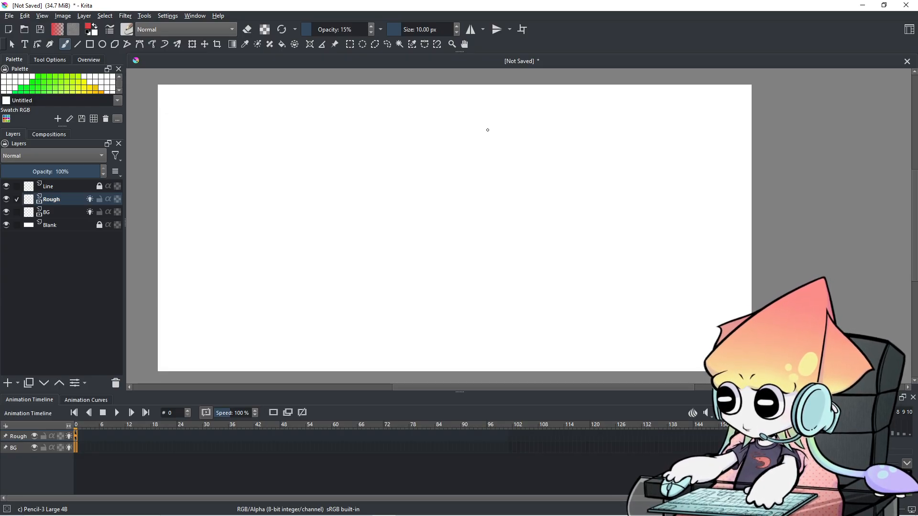
{"action": "mouse_move", "coordinate": [458, 261]}
{"action": "left_mouse_down"}
{"action": "mouse_move", "coordinate": [473, 225]}
{"action": "mouse_move", "coordinate": [500, 240]}
{"action": "left_mouse_up"}
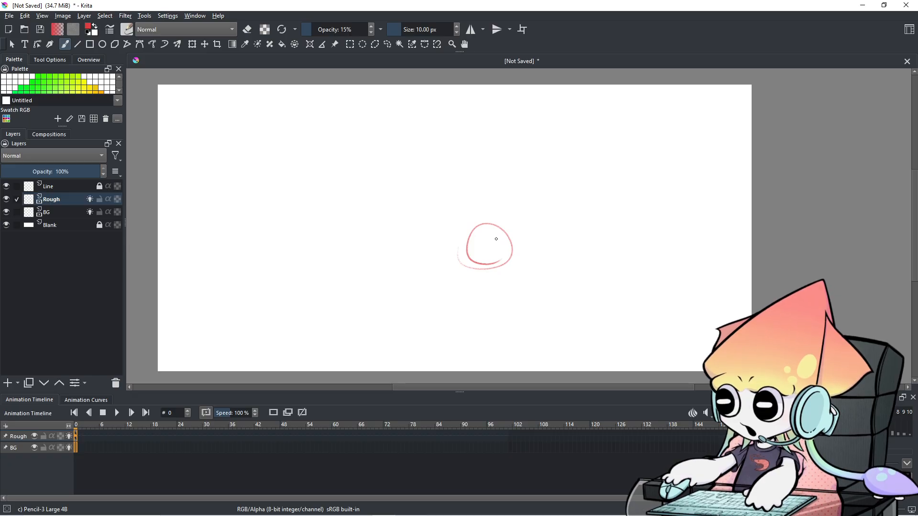
{"action": "key", "text": "ctrl+z"}
{"action": "left_click_drag", "start_coordinate": [480, 188], "coordinate": [512, 205]}
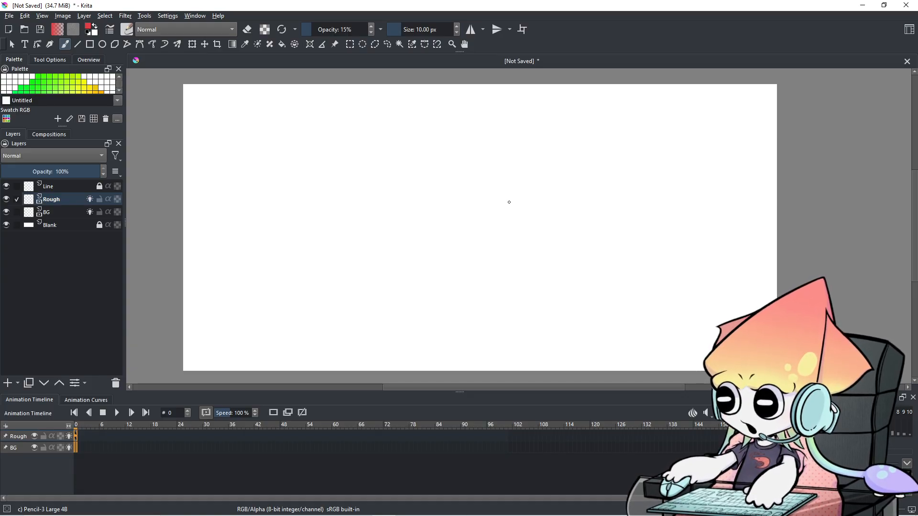
{"action": "mouse_move", "coordinate": [508, 194]}
{"action": "left_mouse_down"}
{"action": "mouse_move", "coordinate": [510, 242]}
{"action": "mouse_move", "coordinate": [488, 218]}
{"action": "left_mouse_up"}
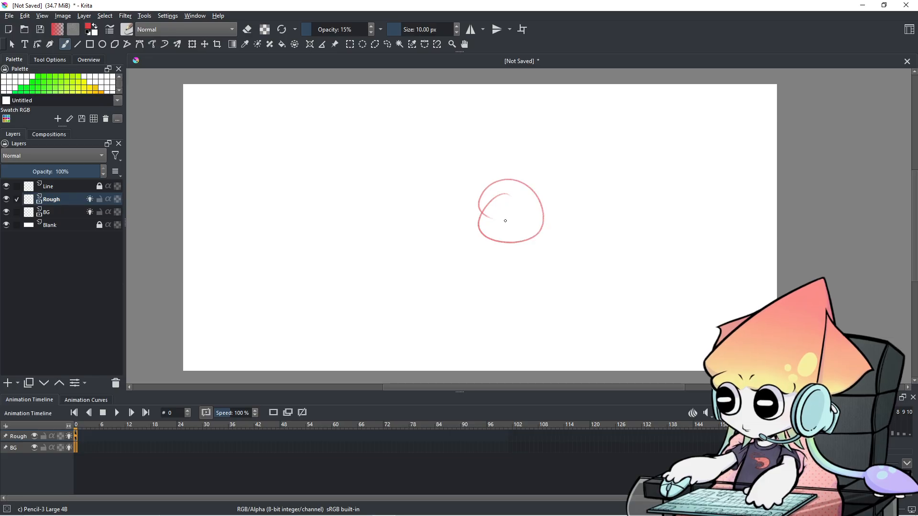
{"action": "key", "text": "ctrl+z"}
{"action": "mouse_move", "coordinate": [547, 172]}
{"action": "left_mouse_down"}
{"action": "mouse_move", "coordinate": [555, 182]}
{"action": "mouse_move", "coordinate": [569, 176]}
{"action": "mouse_move", "coordinate": [546, 182]}
{"action": "mouse_move", "coordinate": [578, 174]}
{"action": "left_mouse_up"}
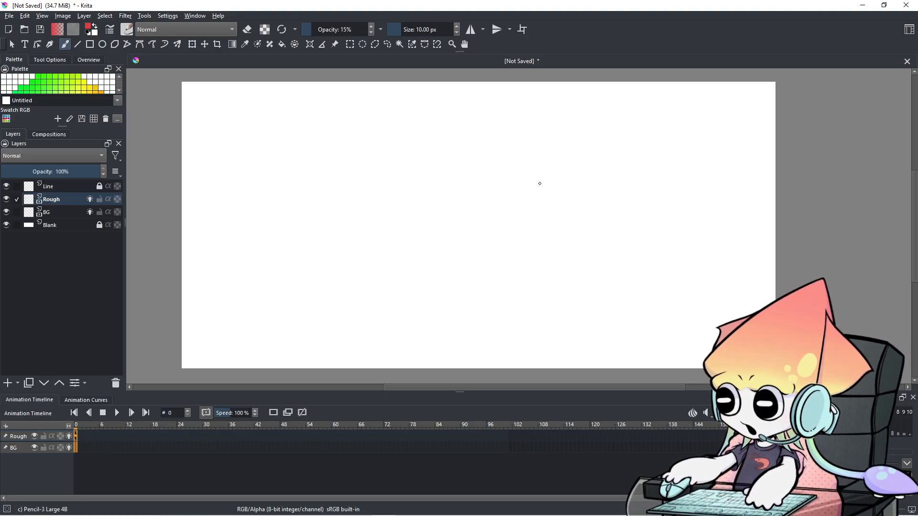
- Sketch a round head in the upper right of the canvas on the Rough layer, with crossing vertical and horizontal face guidelines
{"action": "mouse_move", "coordinate": [577, 138]}
{"action": "left_mouse_down"}
{"action": "mouse_move", "coordinate": [584, 211]}
{"action": "mouse_move", "coordinate": [597, 124]}
{"action": "mouse_move", "coordinate": [568, 178]}
{"action": "mouse_move", "coordinate": [640, 178]}
{"action": "left_mouse_up"}
{"action": "key", "text": "ctrl+z"}
{"action": "left_click_drag", "start_coordinate": [559, 181], "coordinate": [626, 180]}
{"action": "left_click_drag", "start_coordinate": [510, 258], "coordinate": [503, 306]}
{"action": "left_click_drag", "start_coordinate": [499, 241], "coordinate": [502, 319]}
{"action": "key", "text": "ctrl+z"}
{"action": "key", "text": "ctrl+z"}
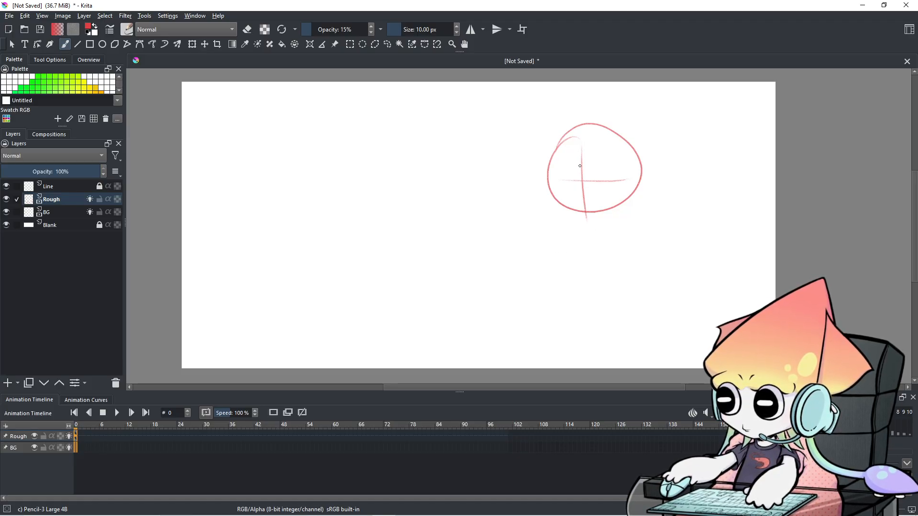
- Draw two short curved strokes for the closed eyes along the head's horizontal guideline
{"action": "left_click_drag", "start_coordinate": [597, 184], "coordinate": [618, 176]}
{"action": "key", "text": "ctrl+z"}
{"action": "key", "text": "ctrl+z"}
{"action": "left_click_drag", "start_coordinate": [553, 180], "coordinate": [572, 182]}
{"action": "key", "text": "ctrl+z"}
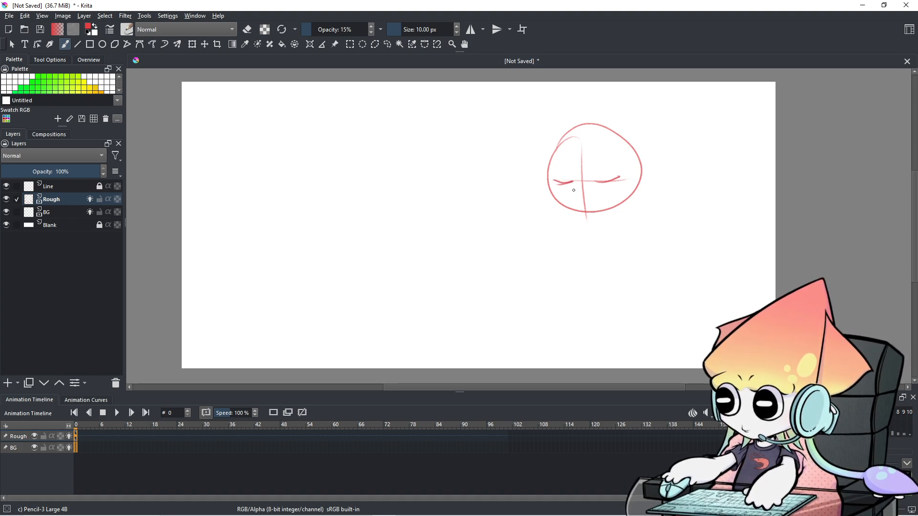
- Sketch two lines converging from between the eyes toward the chin, and reinforce the jaw contours on both sides of the face
{"action": "left_click_drag", "start_coordinate": [573, 185], "coordinate": [591, 223]}
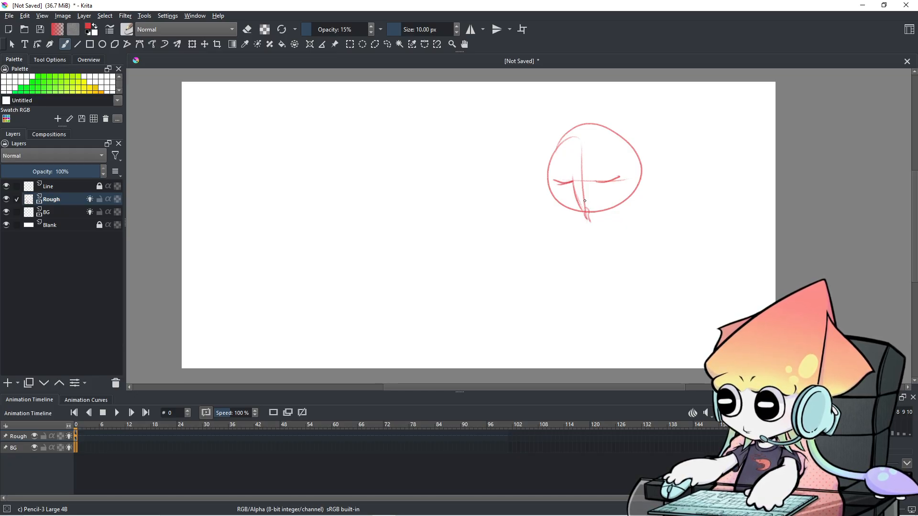
{"action": "left_click_drag", "start_coordinate": [550, 185], "coordinate": [564, 219]}
{"action": "key", "text": "ctrl+z"}
{"action": "key", "text": "ctrl+z"}
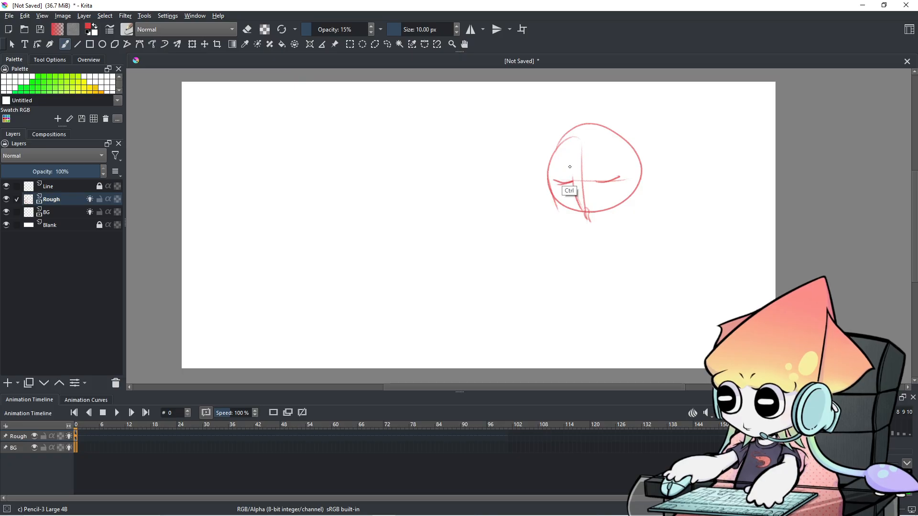
{"action": "mouse_move", "coordinate": [565, 209]}
{"action": "left_mouse_down"}
{"action": "mouse_move", "coordinate": [549, 187]}
{"action": "mouse_move", "coordinate": [589, 218]}
{"action": "left_mouse_up"}
{"action": "mouse_move", "coordinate": [597, 178]}
{"action": "left_mouse_down"}
{"action": "mouse_move", "coordinate": [593, 210]}
{"action": "mouse_move", "coordinate": [623, 209]}
{"action": "left_mouse_up"}
{"action": "left_click_drag", "start_coordinate": [648, 173], "coordinate": [623, 213]}
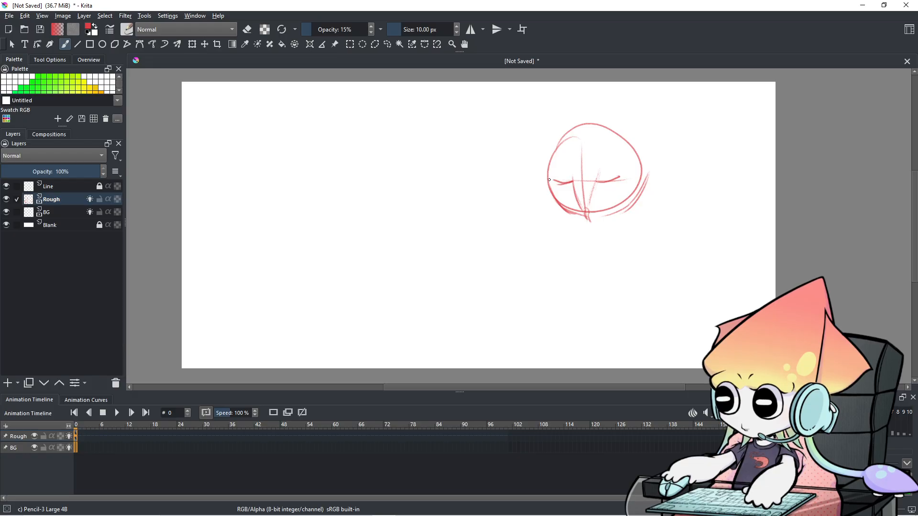
- Sketch a curved cap visor across the forehead, with a short slanted end stroke and a band arc above it
{"action": "mouse_move", "coordinate": [543, 175]}
{"action": "left_mouse_down"}
{"action": "mouse_move", "coordinate": [580, 151]}
{"action": "mouse_move", "coordinate": [613, 170]}
{"action": "left_mouse_up"}
{"action": "mouse_move", "coordinate": [555, 155]}
{"action": "left_mouse_down"}
{"action": "mouse_move", "coordinate": [570, 152]}
{"action": "mouse_move", "coordinate": [539, 182]}
{"action": "mouse_move", "coordinate": [605, 154]}
{"action": "mouse_move", "coordinate": [613, 172]}
{"action": "left_mouse_up"}
{"action": "left_click_drag", "start_coordinate": [632, 137], "coordinate": [611, 165]}
{"action": "mouse_move", "coordinate": [542, 177]}
{"action": "left_mouse_down"}
{"action": "mouse_move", "coordinate": [554, 161]}
{"action": "mouse_move", "coordinate": [543, 166]}
{"action": "left_mouse_up"}
{"action": "mouse_move", "coordinate": [564, 137]}
{"action": "left_mouse_down"}
{"action": "mouse_move", "coordinate": [612, 124]}
{"action": "mouse_move", "coordinate": [590, 127]}
{"action": "mouse_move", "coordinate": [628, 144]}
{"action": "mouse_move", "coordinate": [565, 136]}
{"action": "mouse_move", "coordinate": [618, 152]}
{"action": "left_mouse_up"}
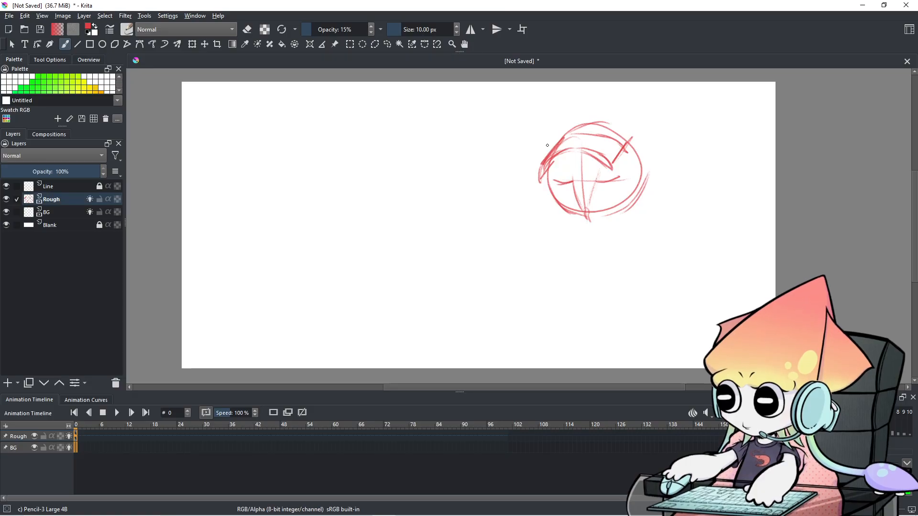
{"action": "key", "text": "plus"}
{"action": "key", "text": "plus"}
{"action": "mouse_move", "coordinate": [577, 164]}
{"action": "left_mouse_down"}
{"action": "mouse_move", "coordinate": [302, 256]}
{"action": "mouse_move", "coordinate": [338, 282]}
{"action": "mouse_move", "coordinate": [361, 281]}
{"action": "left_mouse_up"}
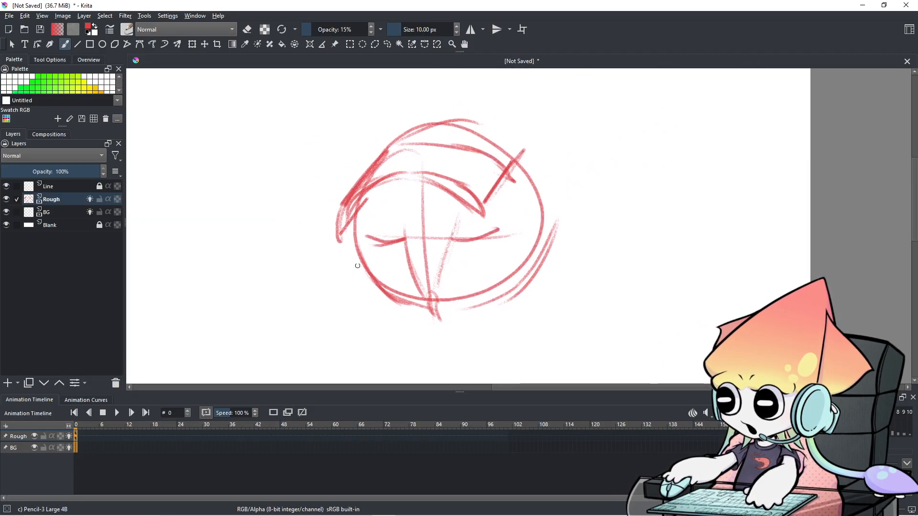
{"action": "key", "text": "t"}
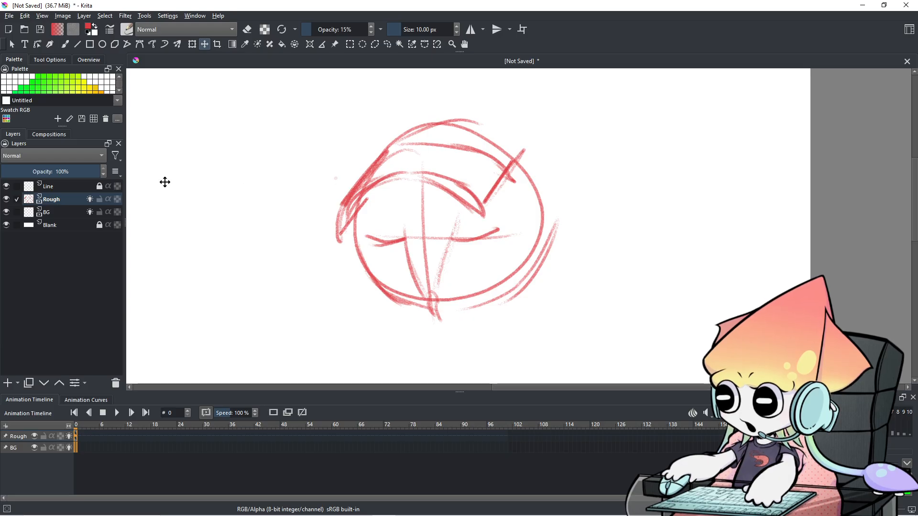
{"action": "left_click", "coordinate": [64, 47]}
{"action": "left_click_drag", "start_coordinate": [328, 174], "coordinate": [341, 206]}
{"action": "left_click_drag", "start_coordinate": [333, 163], "coordinate": [378, 81]}
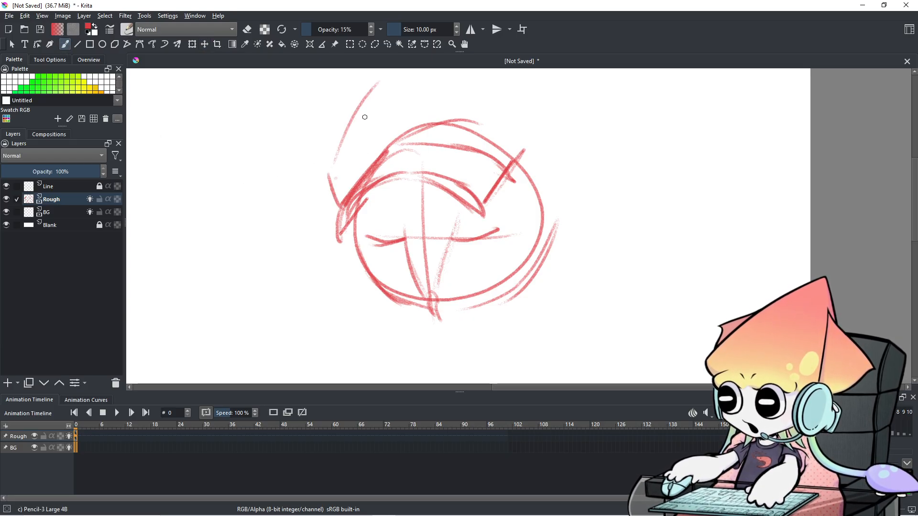
{"action": "key", "text": "ctrl+z"}
{"action": "key", "text": "ctrl+z"}
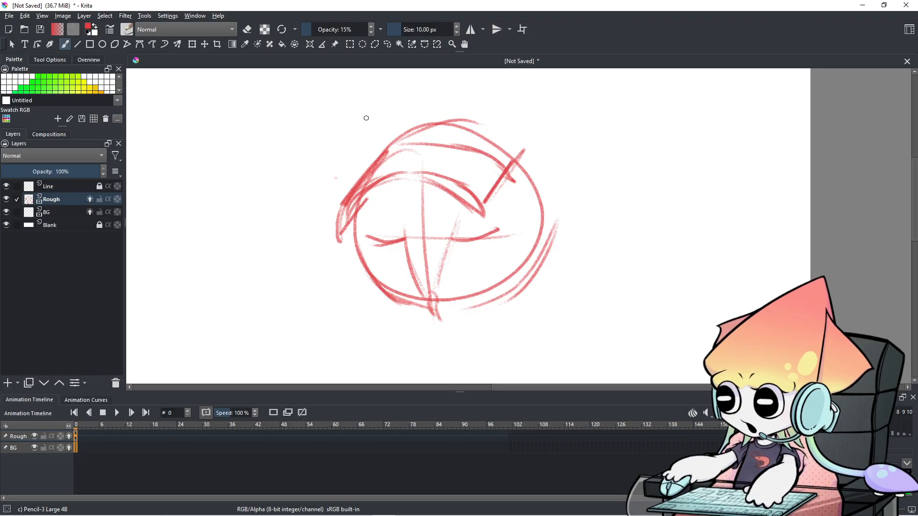
- Sketch the cap's wide angular crown above the visor, and add the band and folded edge on its right side
{"action": "mouse_move", "coordinate": [337, 160]}
{"action": "left_mouse_down"}
{"action": "mouse_move", "coordinate": [361, 189]}
{"action": "mouse_move", "coordinate": [353, 122]}
{"action": "mouse_move", "coordinate": [370, 89]}
{"action": "mouse_move", "coordinate": [473, 80]}
{"action": "mouse_move", "coordinate": [540, 78]}
{"action": "mouse_move", "coordinate": [582, 140]}
{"action": "left_mouse_up"}
{"action": "mouse_move", "coordinate": [535, 82]}
{"action": "left_mouse_down"}
{"action": "mouse_move", "coordinate": [588, 152]}
{"action": "mouse_move", "coordinate": [557, 205]}
{"action": "left_mouse_up"}
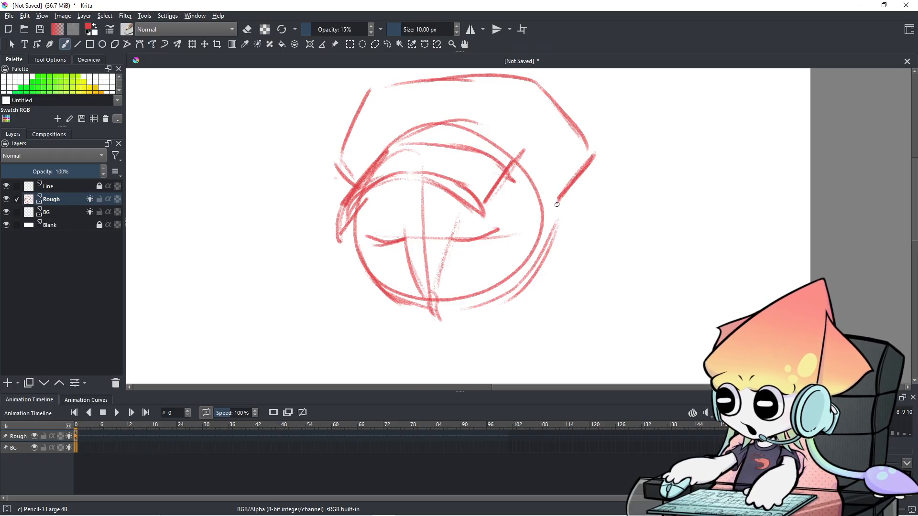
{"action": "left_click_drag", "start_coordinate": [524, 158], "coordinate": [553, 164]}
{"action": "left_click_drag", "start_coordinate": [498, 207], "coordinate": [530, 220]}
{"action": "left_click_drag", "start_coordinate": [483, 188], "coordinate": [531, 218]}
{"action": "mouse_move", "coordinate": [554, 160]}
{"action": "left_mouse_down"}
{"action": "mouse_move", "coordinate": [532, 211]}
{"action": "mouse_move", "coordinate": [540, 203]}
{"action": "left_mouse_up"}
{"action": "mouse_move", "coordinate": [410, 162]}
{"action": "left_mouse_down"}
{"action": "mouse_move", "coordinate": [460, 156]}
{"action": "mouse_move", "coordinate": [444, 150]}
{"action": "mouse_move", "coordinate": [521, 168]}
{"action": "mouse_move", "coordinate": [486, 150]}
{"action": "mouse_move", "coordinate": [564, 191]}
{"action": "mouse_move", "coordinate": [540, 161]}
{"action": "mouse_move", "coordinate": [564, 201]}
{"action": "mouse_move", "coordinate": [563, 186]}
{"action": "mouse_move", "coordinate": [571, 203]}
{"action": "mouse_move", "coordinate": [598, 196]}
{"action": "left_mouse_up"}
{"action": "mouse_move", "coordinate": [611, 160]}
{"action": "left_mouse_down"}
{"action": "mouse_move", "coordinate": [630, 173]}
{"action": "mouse_move", "coordinate": [606, 201]}
{"action": "mouse_move", "coordinate": [627, 199]}
{"action": "mouse_move", "coordinate": [591, 222]}
{"action": "mouse_move", "coordinate": [579, 206]}
{"action": "left_mouse_up"}
{"action": "left_click_drag", "start_coordinate": [384, 124], "coordinate": [362, 183]}
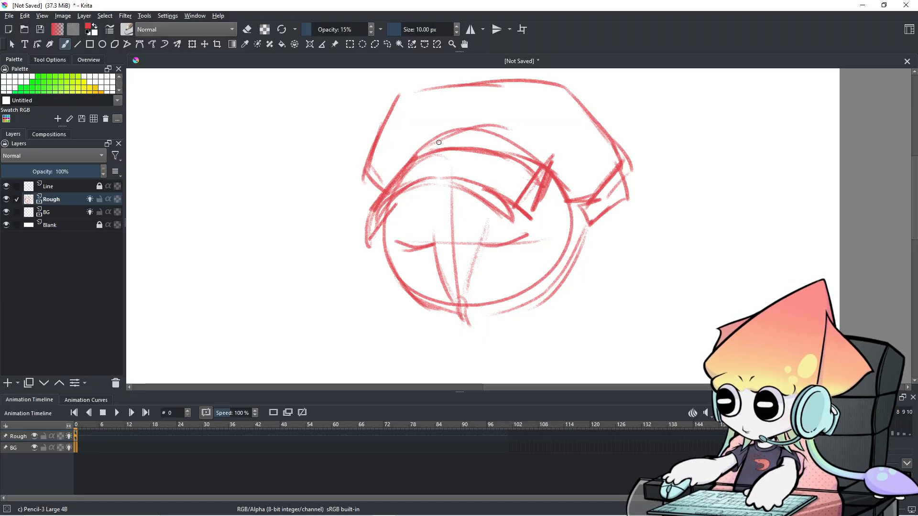
- Draw a small boxy badge on the front of the cap, just above the visor band
{"action": "left_click_drag", "start_coordinate": [411, 125], "coordinate": [415, 169]}
{"action": "key", "text": "ctrl+z"}
{"action": "key", "text": "ctrl+z"}
{"action": "key", "text": "ctrl+z"}
{"action": "left_click_drag", "start_coordinate": [420, 115], "coordinate": [415, 162]}
{"action": "mouse_move", "coordinate": [420, 109]}
{"action": "left_mouse_down"}
{"action": "mouse_move", "coordinate": [424, 147]}
{"action": "mouse_move", "coordinate": [439, 110]}
{"action": "mouse_move", "coordinate": [478, 111]}
{"action": "mouse_move", "coordinate": [465, 109]}
{"action": "mouse_move", "coordinate": [495, 158]}
{"action": "left_mouse_up"}
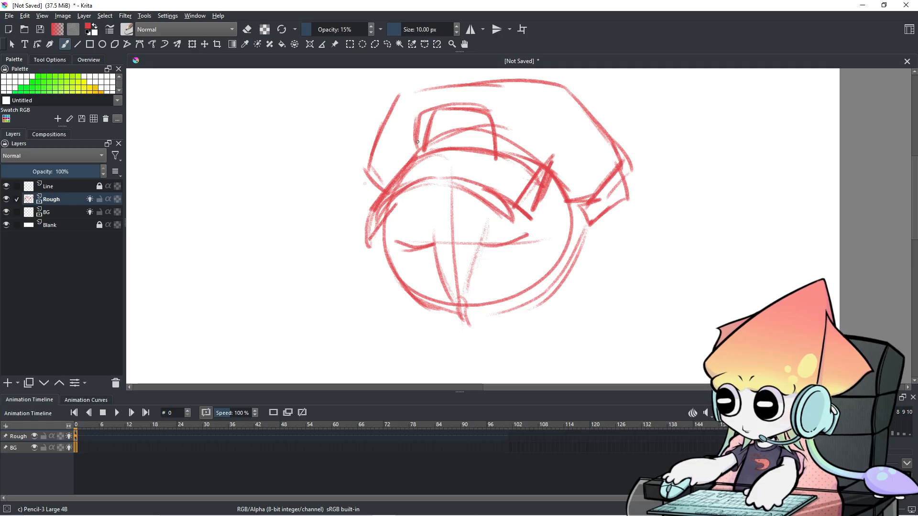
- Add strokes along the right cheek below the cap and a small pointed tuft under the left side of the jaw
{"action": "left_click_drag", "start_coordinate": [511, 247], "coordinate": [521, 194]}
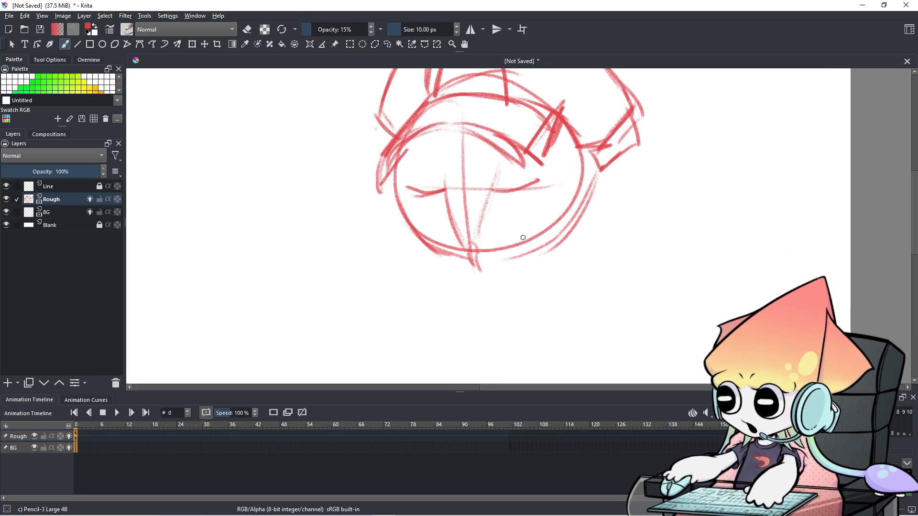
{"action": "scroll", "coordinate": [526, 239], "scroll_direction": "up", "scroll_amount": 1}
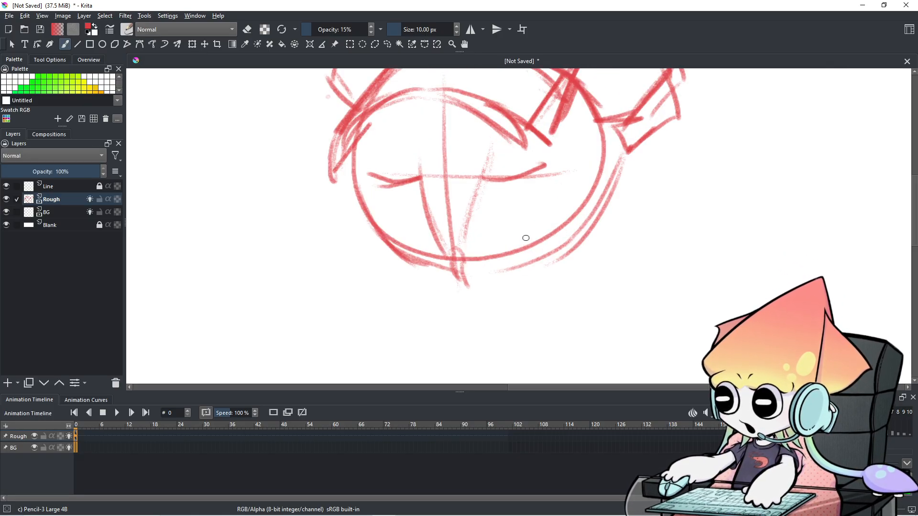
{"action": "scroll", "coordinate": [525, 238], "scroll_direction": "down", "scroll_amount": 2}
{"action": "left_click_drag", "start_coordinate": [529, 198], "coordinate": [529, 185]}
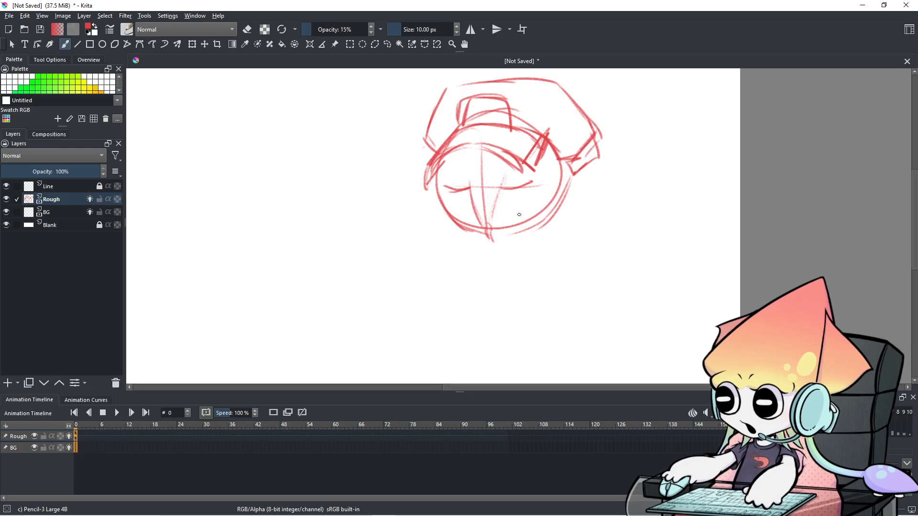
{"action": "mouse_move", "coordinate": [564, 211]}
{"action": "left_mouse_down"}
{"action": "mouse_move", "coordinate": [573, 169]}
{"action": "mouse_move", "coordinate": [557, 220]}
{"action": "left_mouse_up"}
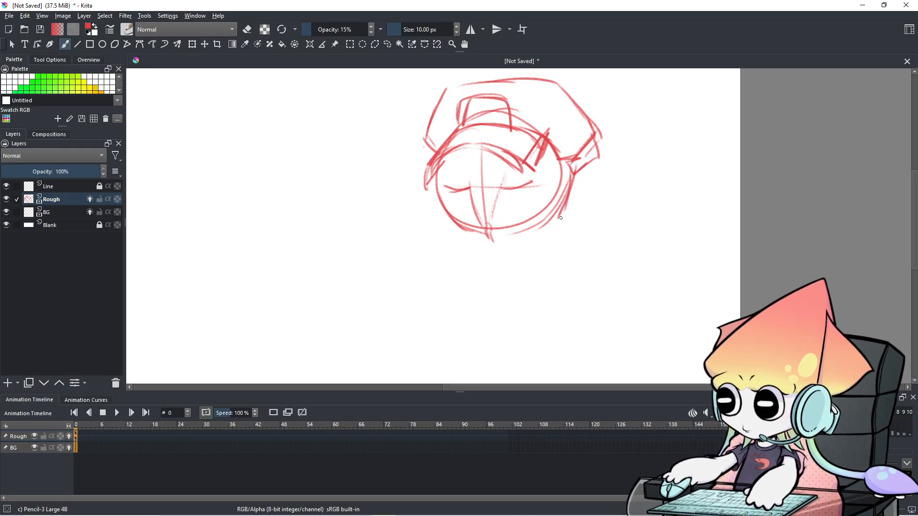
{"action": "mouse_move", "coordinate": [456, 225]}
{"action": "left_mouse_down"}
{"action": "mouse_move", "coordinate": [436, 235]}
{"action": "mouse_move", "coordinate": [451, 244]}
{"action": "left_mouse_up"}
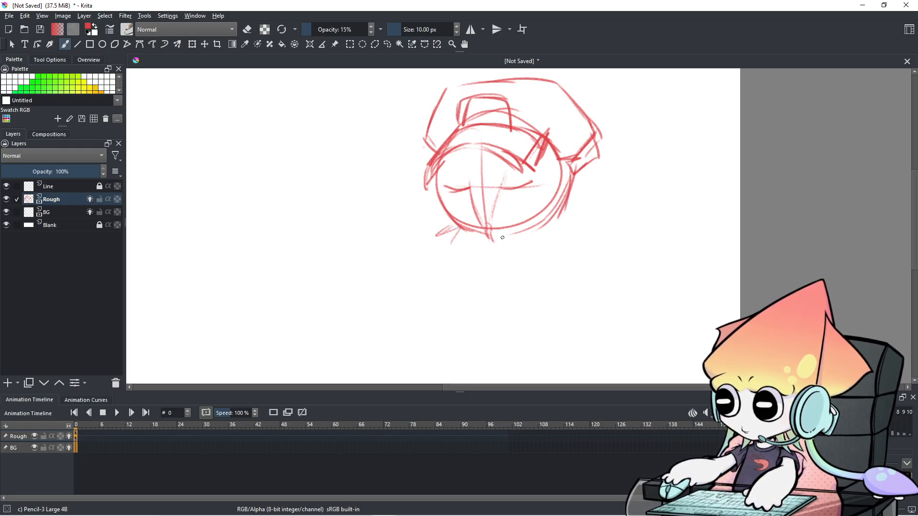
- Sketch the front face and lower edges of a box in perspective below the head
{"action": "mouse_move", "coordinate": [578, 214]}
{"action": "left_mouse_down"}
{"action": "mouse_move", "coordinate": [601, 264]}
{"action": "mouse_move", "coordinate": [578, 319]}
{"action": "left_mouse_up"}
{"action": "key", "text": "ctrl+z"}
{"action": "key", "text": "ctrl+z"}
{"action": "left_click_drag", "start_coordinate": [388, 264], "coordinate": [387, 349]}
{"action": "left_click_drag", "start_coordinate": [398, 278], "coordinate": [394, 236]}
{"action": "mouse_move", "coordinate": [385, 305]}
{"action": "left_mouse_down"}
{"action": "mouse_move", "coordinate": [463, 340]}
{"action": "mouse_move", "coordinate": [417, 316]}
{"action": "mouse_move", "coordinate": [486, 343]}
{"action": "mouse_move", "coordinate": [514, 315]}
{"action": "left_mouse_up"}
{"action": "key", "text": "ctrl+z"}
{"action": "mouse_move", "coordinate": [459, 339]}
{"action": "left_mouse_down"}
{"action": "mouse_move", "coordinate": [489, 350]}
{"action": "mouse_move", "coordinate": [519, 334]}
{"action": "left_mouse_up"}
{"action": "left_click_drag", "start_coordinate": [486, 230], "coordinate": [484, 327]}
{"action": "mouse_move", "coordinate": [488, 245]}
{"action": "left_mouse_down"}
{"action": "mouse_move", "coordinate": [488, 347]}
{"action": "mouse_move", "coordinate": [486, 268]}
{"action": "left_mouse_up"}
- Complete the box below the head with its top face edges and right side
{"action": "mouse_move", "coordinate": [377, 215]}
{"action": "left_mouse_down"}
{"action": "mouse_move", "coordinate": [418, 225]}
{"action": "mouse_move", "coordinate": [479, 254]}
{"action": "mouse_move", "coordinate": [521, 228]}
{"action": "mouse_move", "coordinate": [524, 311]}
{"action": "left_mouse_up"}
{"action": "left_click_drag", "start_coordinate": [524, 275], "coordinate": [519, 335]}
{"action": "mouse_move", "coordinate": [383, 213]}
{"action": "left_mouse_down"}
{"action": "mouse_move", "coordinate": [409, 203]}
{"action": "mouse_move", "coordinate": [491, 231]}
{"action": "left_mouse_up"}
{"action": "key", "text": "ctrl+z"}
{"action": "key", "text": "ctrl+z"}
{"action": "mouse_move", "coordinate": [383, 215]}
{"action": "left_mouse_down"}
{"action": "mouse_move", "coordinate": [413, 206]}
{"action": "mouse_move", "coordinate": [492, 227]}
{"action": "left_mouse_up"}
{"action": "mouse_move", "coordinate": [430, 201]}
{"action": "left_mouse_down"}
{"action": "mouse_move", "coordinate": [507, 225]}
{"action": "mouse_move", "coordinate": [522, 174]}
{"action": "mouse_move", "coordinate": [467, 266]}
{"action": "mouse_move", "coordinate": [483, 282]}
{"action": "left_mouse_up"}
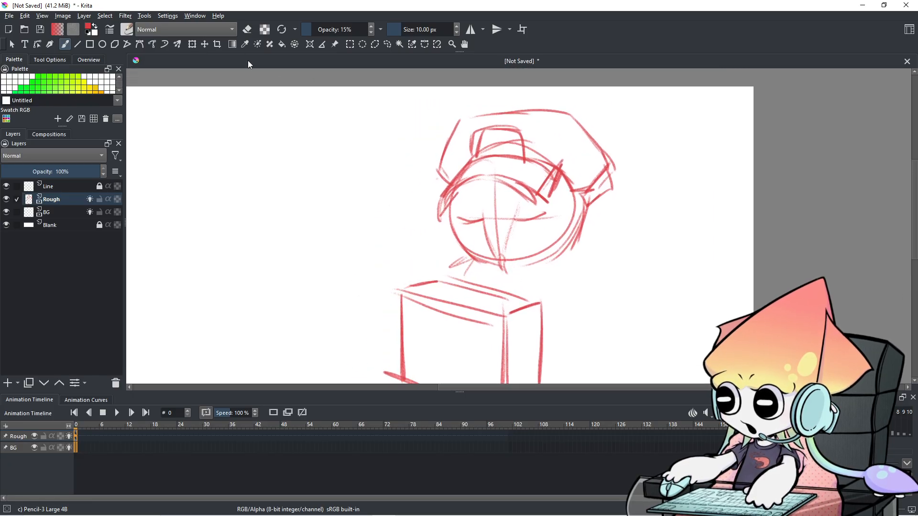
- Move the whole rough sketch slightly up and to the left on the canvas, and return to the brush
{"action": "left_click", "coordinate": [205, 47]}
{"action": "left_click_drag", "start_coordinate": [358, 182], "coordinate": [348, 171]}
{"action": "left_click", "coordinate": [388, 43]}
{"action": "left_click", "coordinate": [65, 45]}
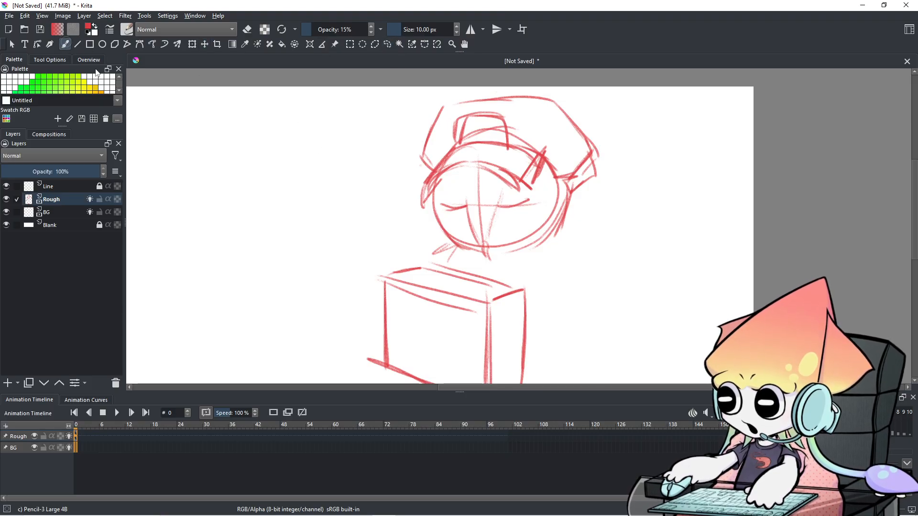
- Select the box below the head with a freehand selection and transform it to be wider and taller, shifted closer to the head
{"action": "left_click_drag", "start_coordinate": [499, 222], "coordinate": [498, 141]}
{"action": "scroll", "coordinate": [498, 141], "scroll_direction": "down", "scroll_amount": 2}
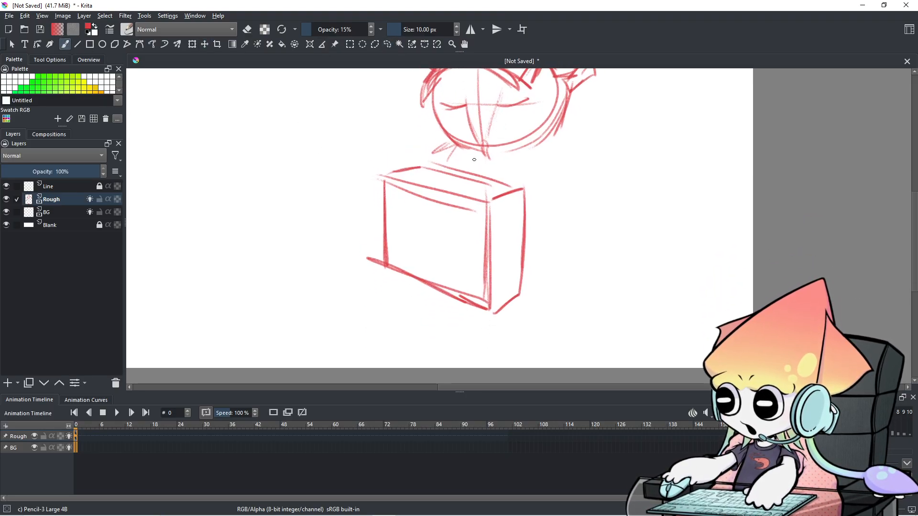
{"action": "left_click", "coordinate": [387, 44]}
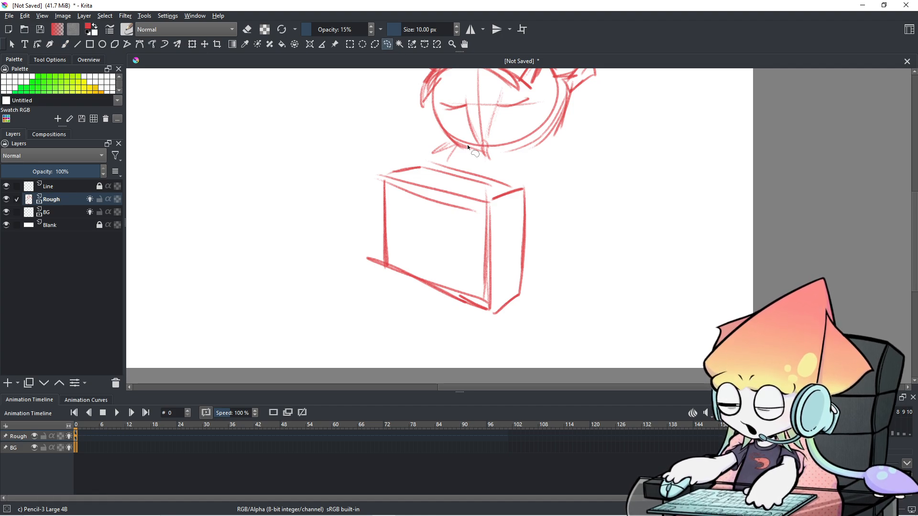
{"action": "mouse_move", "coordinate": [472, 164]}
{"action": "left_mouse_down"}
{"action": "mouse_move", "coordinate": [428, 156]}
{"action": "mouse_move", "coordinate": [372, 311]}
{"action": "mouse_move", "coordinate": [558, 216]}
{"action": "mouse_move", "coordinate": [494, 159]}
{"action": "left_mouse_up"}
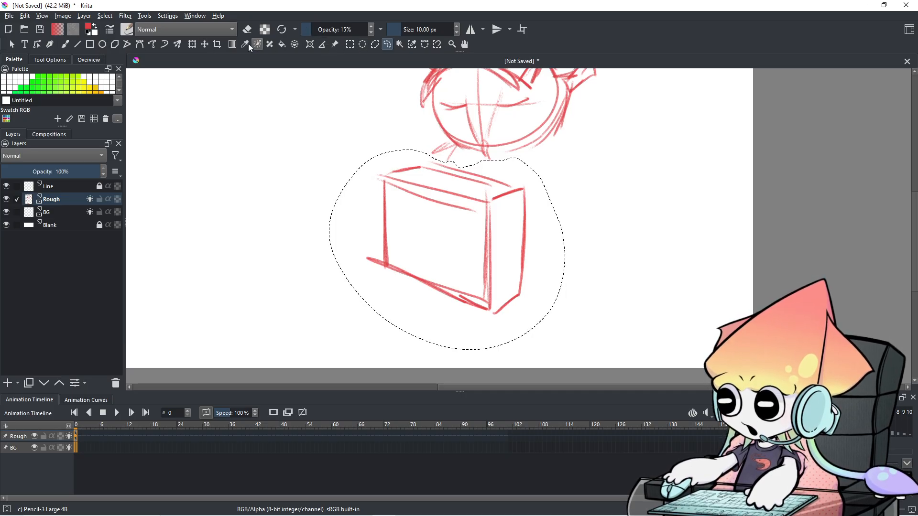
{"action": "left_click", "coordinate": [192, 44]}
{"action": "left_click_drag", "start_coordinate": [329, 249], "coordinate": [288, 254]}
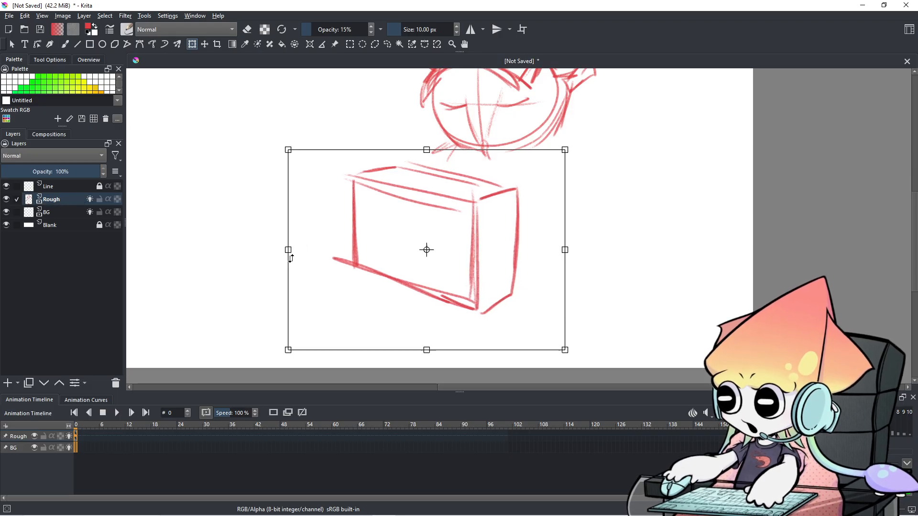
{"action": "left_click_drag", "start_coordinate": [427, 350], "coordinate": [428, 384]}
{"action": "mouse_move", "coordinate": [468, 284]}
{"action": "left_mouse_down"}
{"action": "mouse_move", "coordinate": [463, 248]}
{"action": "mouse_move", "coordinate": [472, 267]}
{"action": "left_mouse_up"}
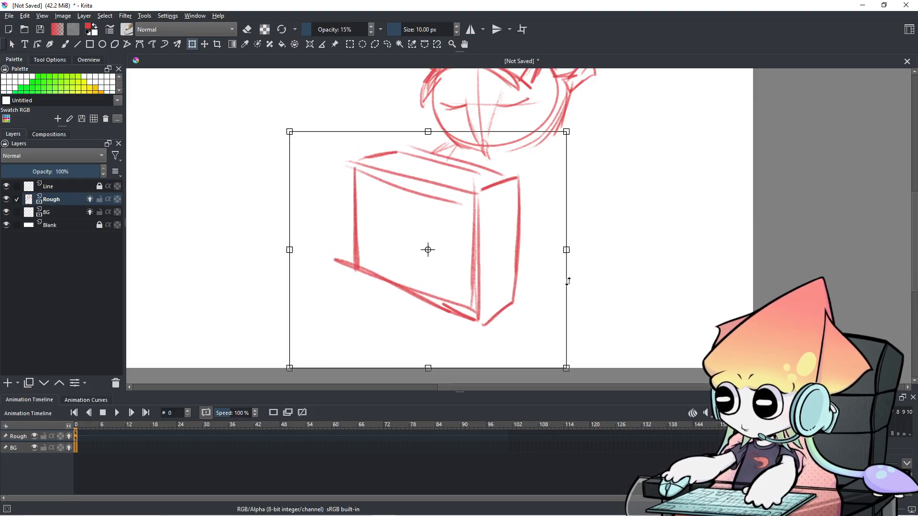
{"action": "left_click_drag", "start_coordinate": [567, 283], "coordinate": [570, 275]}
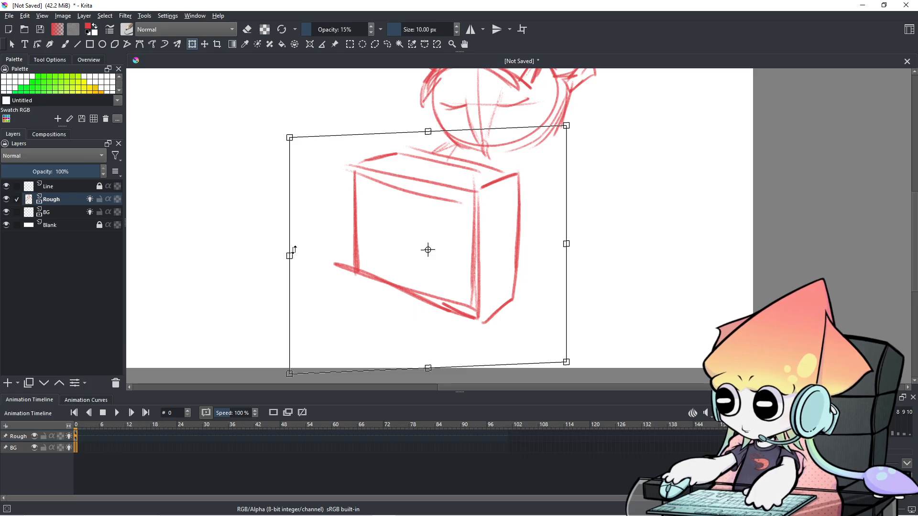
{"action": "key", "text": "ctrl+z"}
{"action": "key", "text": "ctrl+z"}
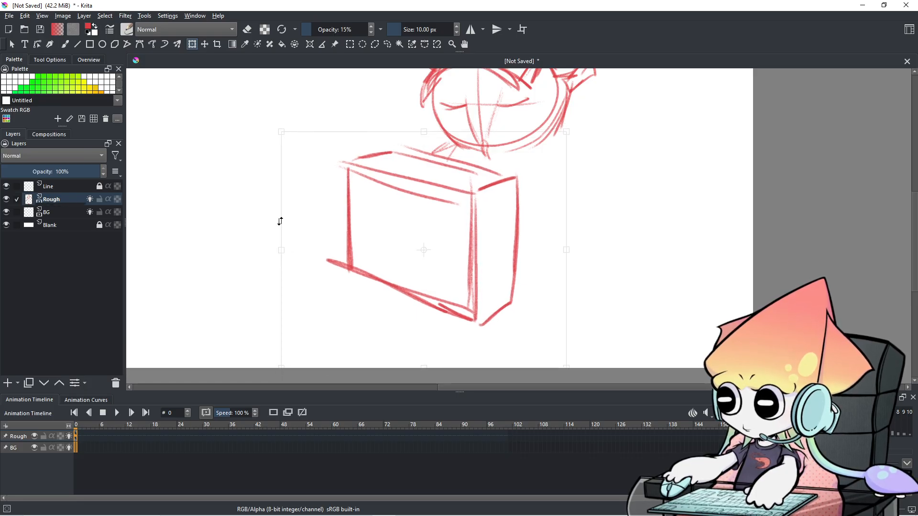
- Clear the selection and, with the brush, sketch the character's back as a long curve behind the box
{"action": "left_click", "coordinate": [387, 44]}
{"action": "key", "text": "ctrl+shift+a"}
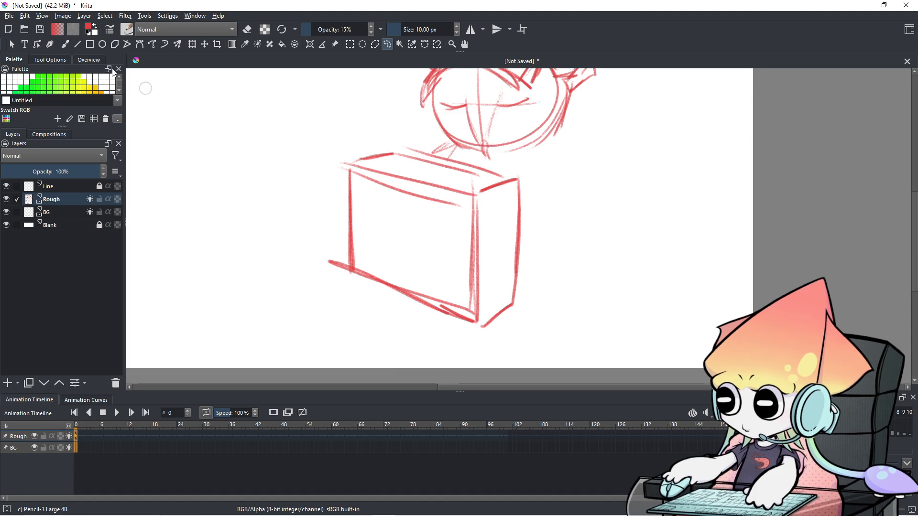
{"action": "left_click", "coordinate": [65, 44]}
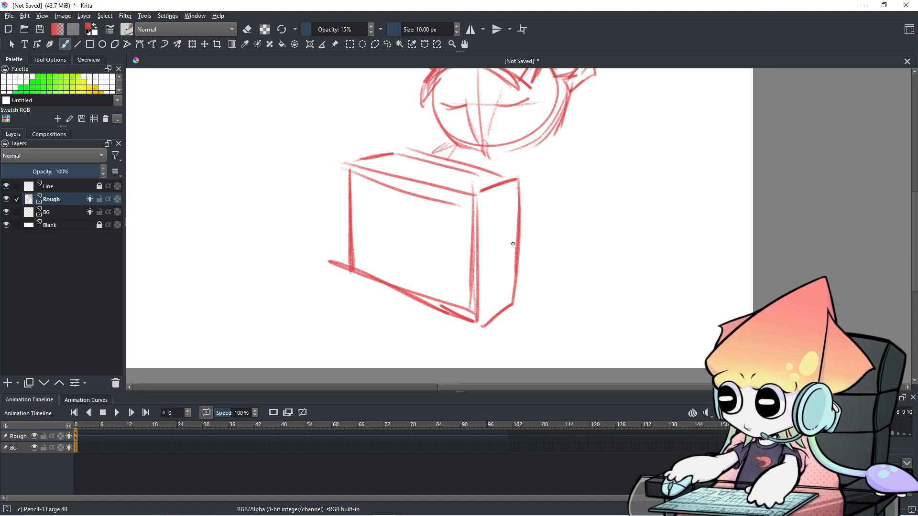
{"action": "key", "text": "ctrl+z"}
{"action": "mouse_move", "coordinate": [578, 189]}
{"action": "left_mouse_down"}
{"action": "mouse_move", "coordinate": [586, 251]}
{"action": "mouse_move", "coordinate": [577, 284]}
{"action": "left_mouse_up"}
{"action": "key", "text": "ctrl+z"}
{"action": "left_click_drag", "start_coordinate": [575, 182], "coordinate": [588, 276]}
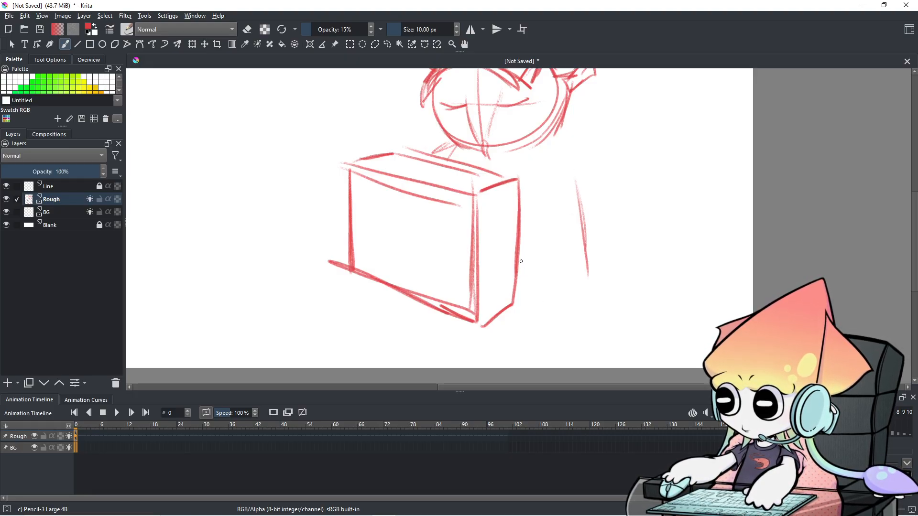
{"action": "left_click_drag", "start_coordinate": [579, 222], "coordinate": [583, 302]}
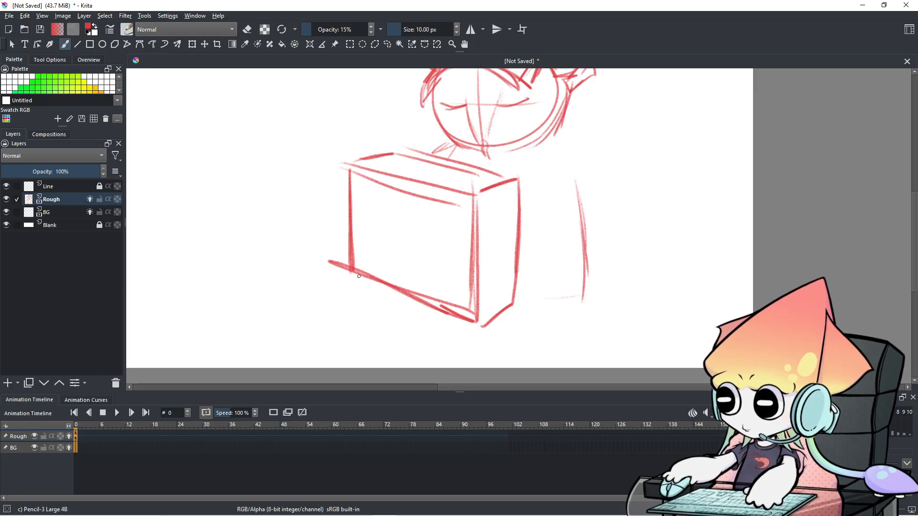
- Sketch two three-toed feet, one sticking out past the box's front corner and one at its lower edge
{"action": "mouse_move", "coordinate": [370, 278]}
{"action": "left_mouse_down"}
{"action": "mouse_move", "coordinate": [309, 290]}
{"action": "mouse_move", "coordinate": [312, 264]}
{"action": "mouse_move", "coordinate": [299, 260]}
{"action": "mouse_move", "coordinate": [295, 278]}
{"action": "mouse_move", "coordinate": [310, 284]}
{"action": "mouse_move", "coordinate": [317, 311]}
{"action": "left_mouse_up"}
{"action": "mouse_move", "coordinate": [310, 252]}
{"action": "left_mouse_down"}
{"action": "mouse_move", "coordinate": [322, 292]}
{"action": "mouse_move", "coordinate": [315, 311]}
{"action": "left_mouse_up"}
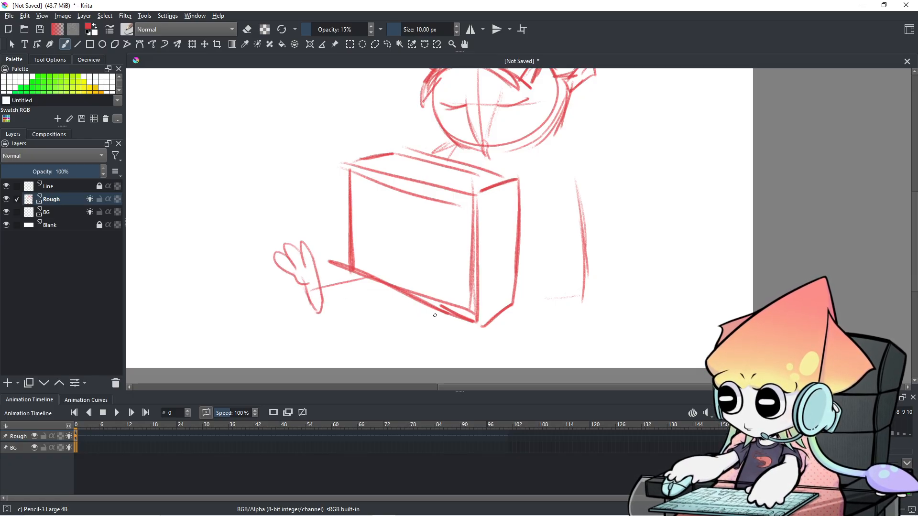
{"action": "mouse_move", "coordinate": [452, 318]}
{"action": "left_mouse_down"}
{"action": "mouse_move", "coordinate": [437, 310]}
{"action": "mouse_move", "coordinate": [422, 273]}
{"action": "mouse_move", "coordinate": [420, 312]}
{"action": "mouse_move", "coordinate": [435, 353]}
{"action": "mouse_move", "coordinate": [445, 336]}
{"action": "left_mouse_up"}
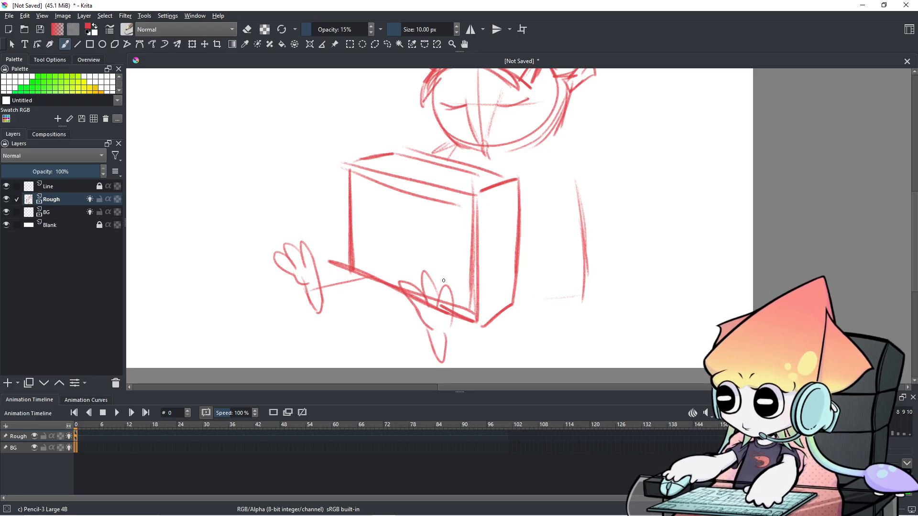
- Sketch the lines of both legs, joining each foot to the body beneath the box
{"action": "left_click_drag", "start_coordinate": [319, 293], "coordinate": [375, 273]}
{"action": "mouse_move", "coordinate": [324, 314]}
{"action": "left_mouse_down"}
{"action": "mouse_move", "coordinate": [384, 301]}
{"action": "mouse_move", "coordinate": [393, 287]}
{"action": "left_mouse_up"}
{"action": "key", "text": "ctrl+z"}
{"action": "key", "text": "ctrl+z"}
{"action": "left_click_drag", "start_coordinate": [321, 308], "coordinate": [383, 289]}
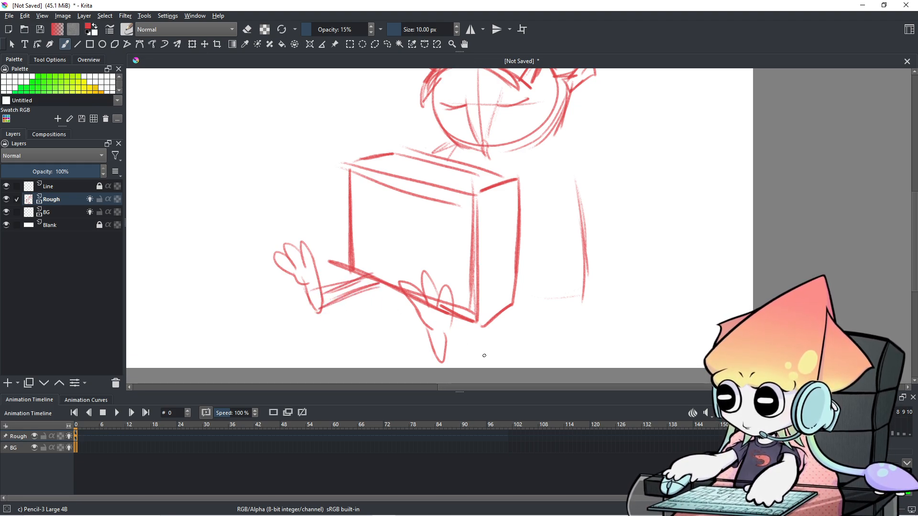
{"action": "mouse_move", "coordinate": [460, 318]}
{"action": "left_mouse_down"}
{"action": "mouse_move", "coordinate": [450, 345]}
{"action": "mouse_move", "coordinate": [532, 318]}
{"action": "left_mouse_up"}
{"action": "left_click_drag", "start_coordinate": [468, 352], "coordinate": [550, 311]}
{"action": "left_click_drag", "start_coordinate": [540, 247], "coordinate": [555, 277]}
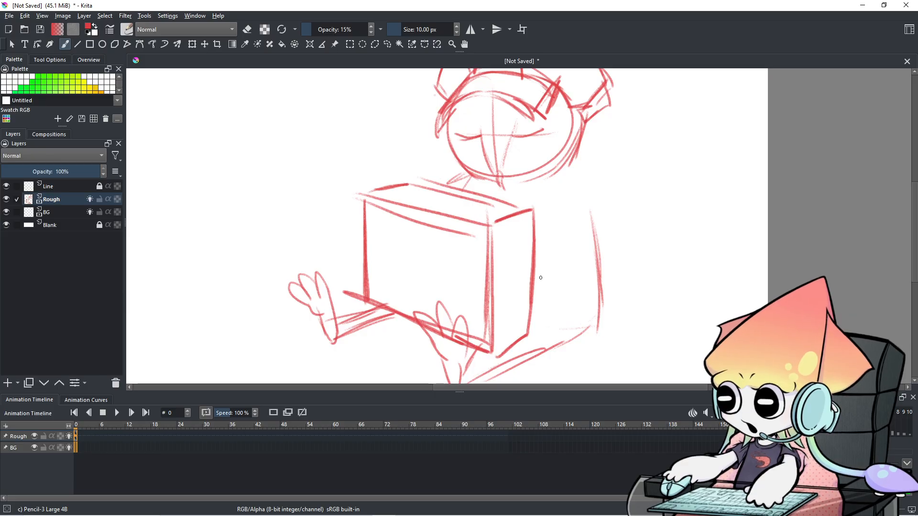
{"action": "mouse_move", "coordinate": [438, 260]}
{"action": "left_mouse_down"}
{"action": "mouse_move", "coordinate": [358, 297]}
{"action": "mouse_move", "coordinate": [406, 278]}
{"action": "left_mouse_up"}
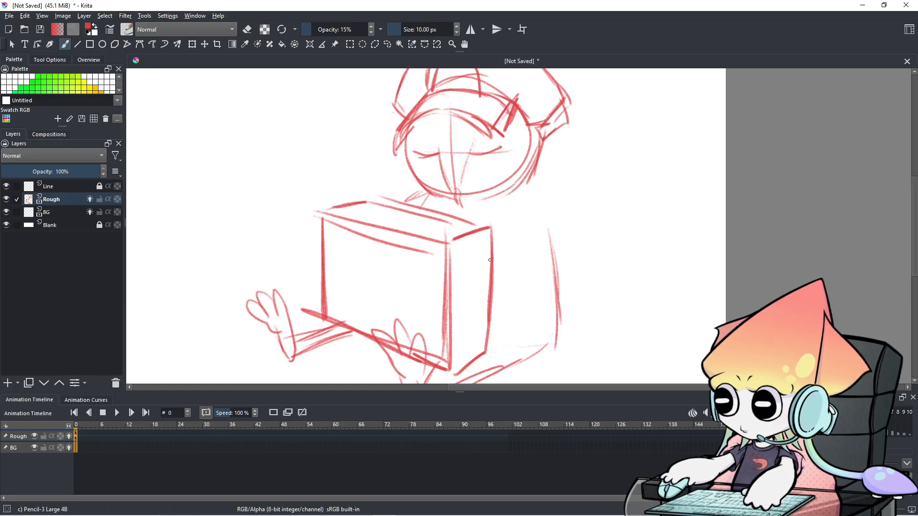
{"action": "mouse_move", "coordinate": [454, 218]}
{"action": "left_mouse_down"}
{"action": "mouse_move", "coordinate": [440, 214]}
{"action": "mouse_move", "coordinate": [402, 248]}
{"action": "mouse_move", "coordinate": [414, 265]}
{"action": "left_mouse_up"}
{"action": "left_click_drag", "start_coordinate": [477, 234], "coordinate": [438, 277]}
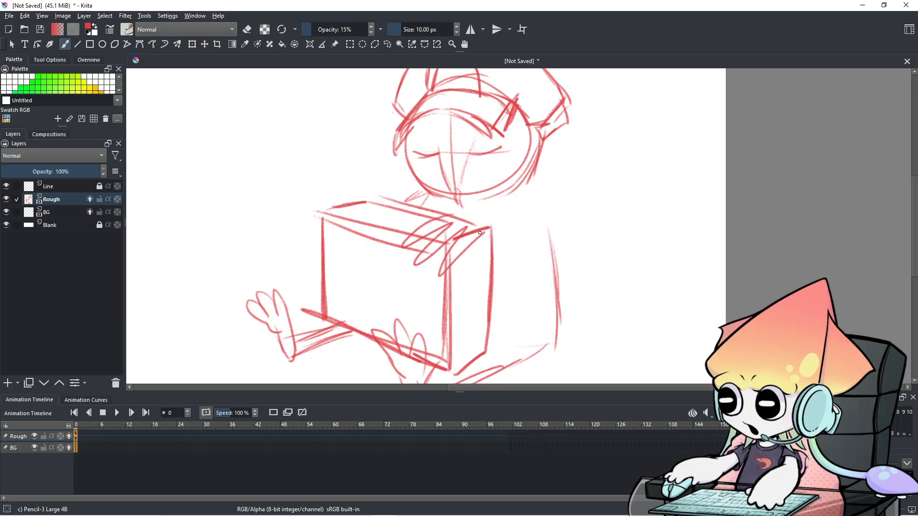
{"action": "mouse_move", "coordinate": [349, 197]}
{"action": "left_mouse_down"}
{"action": "mouse_move", "coordinate": [312, 240]}
{"action": "mouse_move", "coordinate": [345, 206]}
{"action": "mouse_move", "coordinate": [360, 235]}
{"action": "mouse_move", "coordinate": [382, 208]}
{"action": "mouse_move", "coordinate": [353, 197]}
{"action": "mouse_move", "coordinate": [340, 210]}
{"action": "left_mouse_up"}
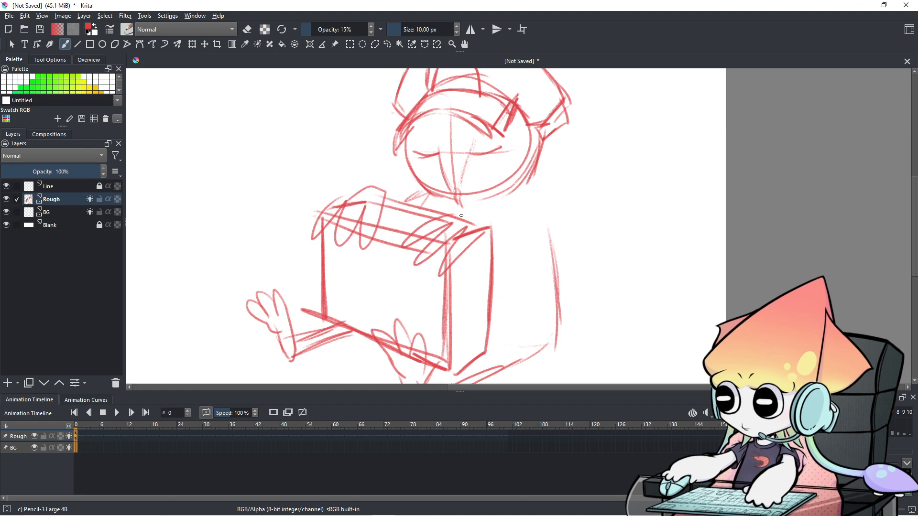
{"action": "key", "text": "ctrl+z"}
{"action": "key", "text": "ctrl+z"}
{"action": "key", "text": "ctrl+z"}
{"action": "key", "text": "ctrl+z"}
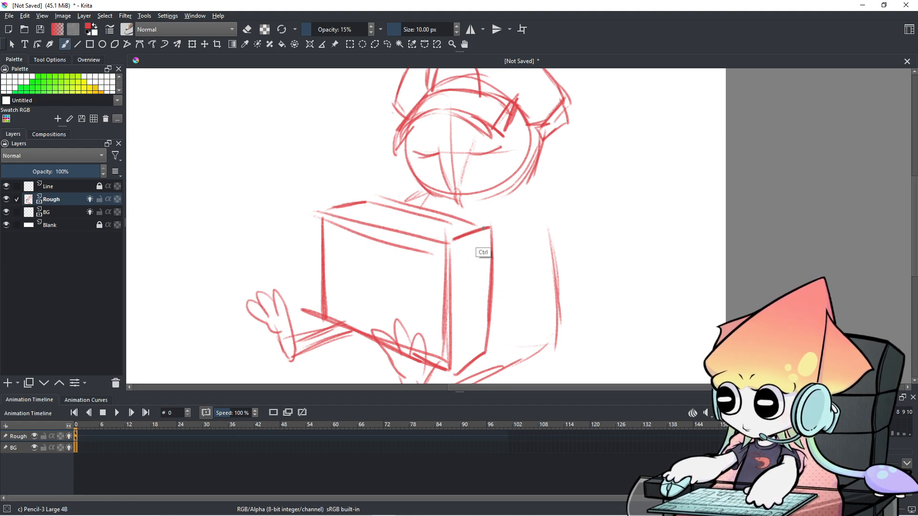
- Sketch two hands gripping the box's top edge, with fingers hanging over the front and a cuff on the nearer hand
{"action": "mouse_move", "coordinate": [456, 232]}
{"action": "left_mouse_down"}
{"action": "mouse_move", "coordinate": [470, 227]}
{"action": "mouse_move", "coordinate": [434, 261]}
{"action": "mouse_move", "coordinate": [424, 266]}
{"action": "mouse_move", "coordinate": [435, 239]}
{"action": "mouse_move", "coordinate": [413, 255]}
{"action": "mouse_move", "coordinate": [414, 266]}
{"action": "left_mouse_up"}
{"action": "mouse_move", "coordinate": [435, 213]}
{"action": "left_mouse_down"}
{"action": "mouse_move", "coordinate": [409, 231]}
{"action": "mouse_move", "coordinate": [421, 238]}
{"action": "left_mouse_up"}
{"action": "mouse_move", "coordinate": [341, 206]}
{"action": "left_mouse_down"}
{"action": "mouse_move", "coordinate": [355, 221]}
{"action": "mouse_move", "coordinate": [327, 216]}
{"action": "mouse_move", "coordinate": [334, 238]}
{"action": "left_mouse_up"}
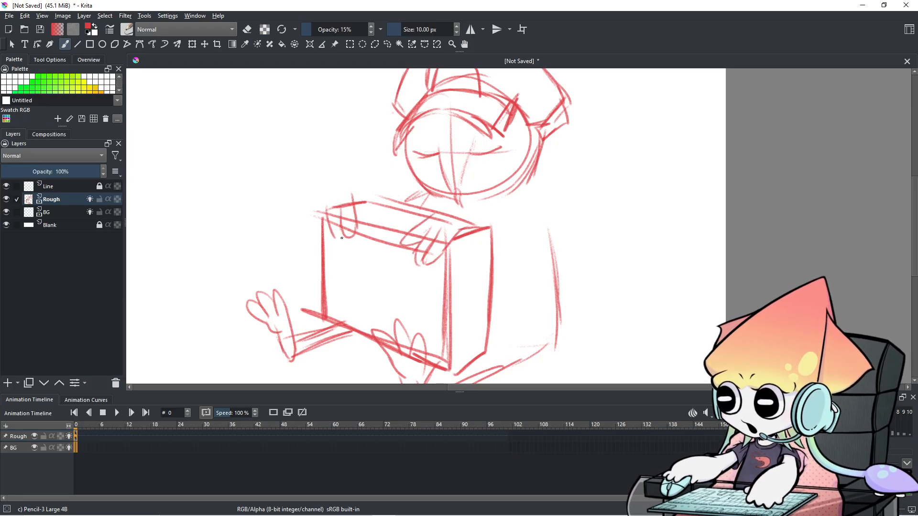
{"action": "mouse_move", "coordinate": [354, 198]}
{"action": "left_mouse_down"}
{"action": "mouse_move", "coordinate": [366, 221]}
{"action": "mouse_move", "coordinate": [377, 204]}
{"action": "mouse_move", "coordinate": [363, 186]}
{"action": "mouse_move", "coordinate": [335, 193]}
{"action": "mouse_move", "coordinate": [323, 224]}
{"action": "left_mouse_up"}
{"action": "mouse_move", "coordinate": [440, 209]}
{"action": "left_mouse_down"}
{"action": "mouse_move", "coordinate": [465, 199]}
{"action": "mouse_move", "coordinate": [466, 233]}
{"action": "mouse_move", "coordinate": [439, 258]}
{"action": "left_mouse_up"}
{"action": "mouse_move", "coordinate": [470, 208]}
{"action": "left_mouse_down"}
{"action": "mouse_move", "coordinate": [461, 219]}
{"action": "mouse_move", "coordinate": [499, 229]}
{"action": "left_mouse_up"}
{"action": "mouse_move", "coordinate": [499, 229]}
{"action": "left_mouse_down"}
{"action": "mouse_move", "coordinate": [479, 238]}
{"action": "mouse_move", "coordinate": [459, 245]}
{"action": "left_mouse_up"}
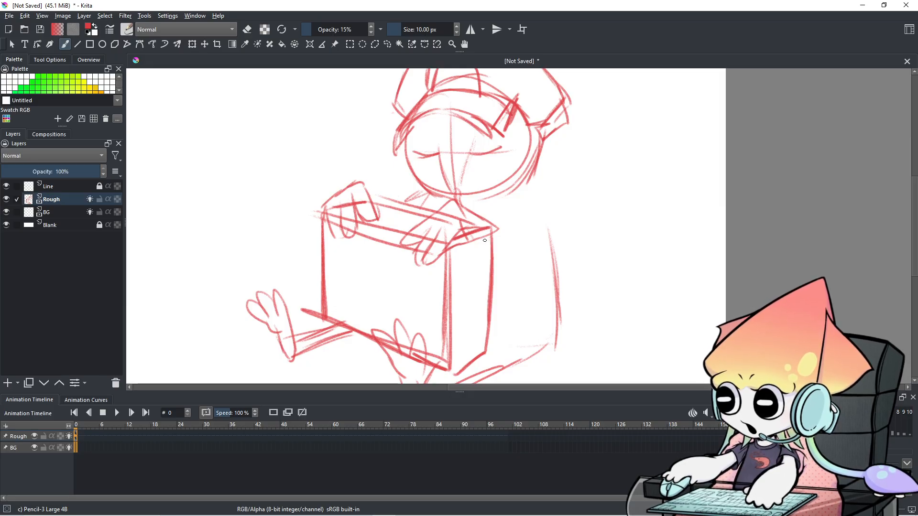
- Sketch a forearm line running back from the nearer cuff and a first line for the upper arm
{"action": "left_click_drag", "start_coordinate": [494, 240], "coordinate": [531, 297]}
{"action": "key", "text": "ctrl+z"}
{"action": "key", "text": "ctrl+z"}
{"action": "key", "text": "ctrl+z"}
{"action": "left_click_drag", "start_coordinate": [493, 239], "coordinate": [537, 286]}
{"action": "left_click_drag", "start_coordinate": [544, 246], "coordinate": [543, 267]}
{"action": "left_click_drag", "start_coordinate": [542, 219], "coordinate": [541, 250]}
{"action": "left_click_drag", "start_coordinate": [541, 249], "coordinate": [540, 269]}
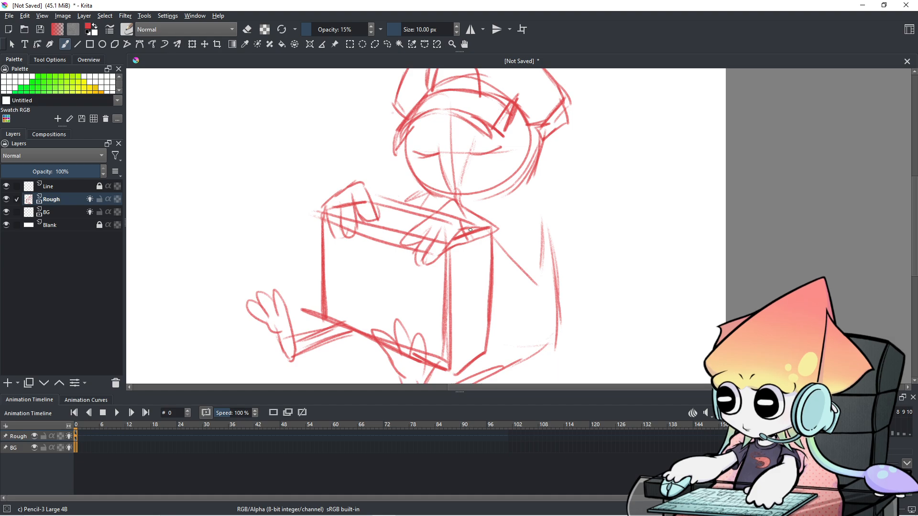
- Build up the nearer arm with cuff, sleeve, elbow and shoulder outlines
{"action": "left_click_drag", "start_coordinate": [471, 211], "coordinate": [492, 223]}
{"action": "left_click_drag", "start_coordinate": [481, 230], "coordinate": [436, 258]}
{"action": "mouse_move", "coordinate": [480, 209]}
{"action": "left_mouse_down"}
{"action": "mouse_move", "coordinate": [511, 256]}
{"action": "mouse_move", "coordinate": [501, 229]}
{"action": "mouse_move", "coordinate": [504, 263]}
{"action": "left_mouse_up"}
{"action": "left_click_drag", "start_coordinate": [494, 225], "coordinate": [500, 243]}
{"action": "mouse_move", "coordinate": [468, 207]}
{"action": "left_mouse_down"}
{"action": "mouse_move", "coordinate": [506, 254]}
{"action": "mouse_move", "coordinate": [501, 243]}
{"action": "mouse_move", "coordinate": [492, 259]}
{"action": "mouse_move", "coordinate": [537, 292]}
{"action": "left_mouse_up"}
{"action": "left_click_drag", "start_coordinate": [485, 260], "coordinate": [536, 295]}
{"action": "mouse_move", "coordinate": [499, 209]}
{"action": "left_mouse_down"}
{"action": "mouse_move", "coordinate": [553, 254]}
{"action": "mouse_move", "coordinate": [544, 289]}
{"action": "left_mouse_up"}
{"action": "left_click_drag", "start_coordinate": [563, 244], "coordinate": [546, 290]}
{"action": "mouse_move", "coordinate": [520, 234]}
{"action": "left_mouse_down"}
{"action": "mouse_move", "coordinate": [536, 199]}
{"action": "mouse_move", "coordinate": [564, 277]}
{"action": "mouse_move", "coordinate": [536, 291]}
{"action": "left_mouse_up"}
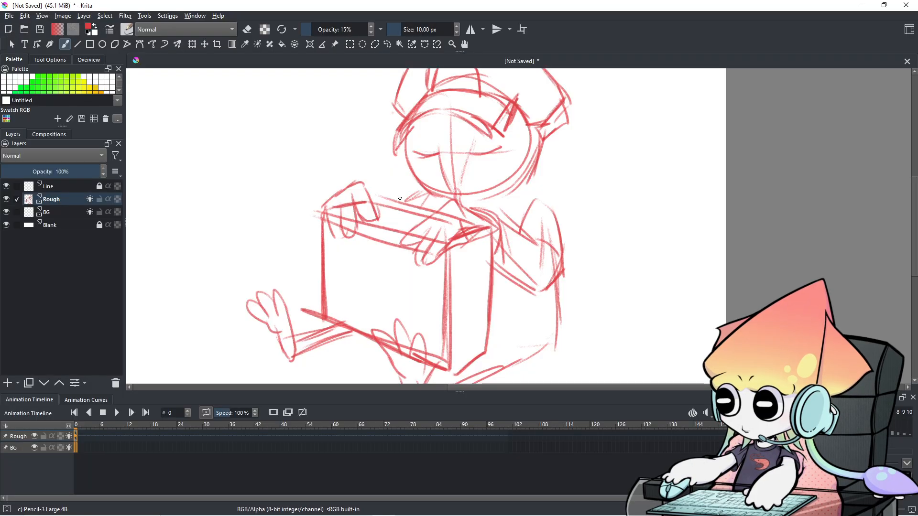
- Sketch the garment's hem and lower back behind the box, and add lines to the nearer leg
{"action": "mouse_move", "coordinate": [421, 211]}
{"action": "left_mouse_down"}
{"action": "mouse_move", "coordinate": [543, 199]}
{"action": "mouse_move", "coordinate": [582, 172]}
{"action": "mouse_move", "coordinate": [557, 165]}
{"action": "left_mouse_up"}
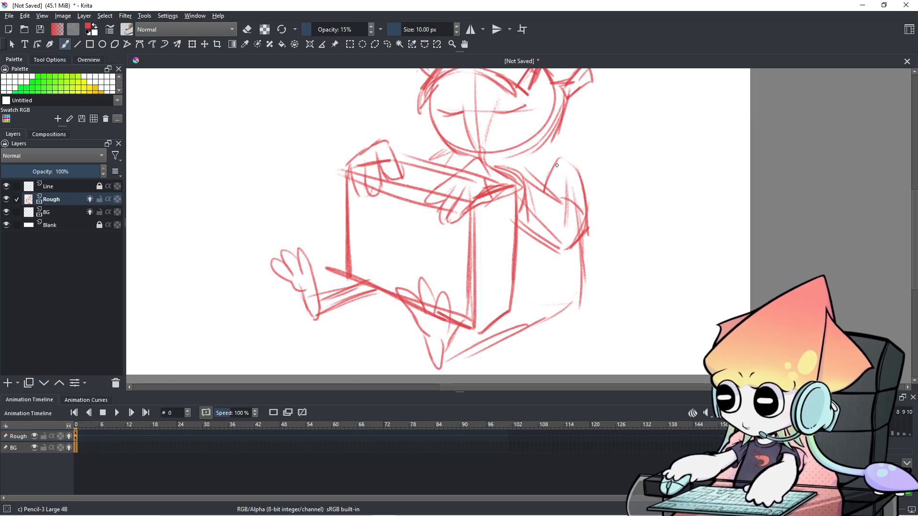
{"action": "left_click_drag", "start_coordinate": [457, 332], "coordinate": [477, 349]}
{"action": "mouse_move", "coordinate": [459, 331]}
{"action": "left_mouse_down"}
{"action": "mouse_move", "coordinate": [444, 351]}
{"action": "mouse_move", "coordinate": [473, 328]}
{"action": "mouse_move", "coordinate": [489, 340]}
{"action": "mouse_move", "coordinate": [467, 326]}
{"action": "mouse_move", "coordinate": [514, 344]}
{"action": "mouse_move", "coordinate": [548, 330]}
{"action": "mouse_move", "coordinate": [574, 298]}
{"action": "mouse_move", "coordinate": [565, 293]}
{"action": "mouse_move", "coordinate": [594, 279]}
{"action": "left_mouse_up"}
{"action": "left_click_drag", "start_coordinate": [589, 219], "coordinate": [602, 271]}
{"action": "left_click_drag", "start_coordinate": [544, 296], "coordinate": [595, 270]}
{"action": "mouse_move", "coordinate": [507, 297]}
{"action": "left_mouse_down"}
{"action": "mouse_move", "coordinate": [537, 309]}
{"action": "mouse_move", "coordinate": [530, 302]}
{"action": "mouse_move", "coordinate": [579, 287]}
{"action": "left_mouse_up"}
- Sketch a ragged fluffy collar under both sides of the head and reinforce the nearer shoulder's outline
{"action": "left_click_drag", "start_coordinate": [602, 233], "coordinate": [615, 262]}
{"action": "mouse_move", "coordinate": [448, 174]}
{"action": "left_mouse_down"}
{"action": "mouse_move", "coordinate": [468, 191]}
{"action": "mouse_move", "coordinate": [491, 193]}
{"action": "left_mouse_up"}
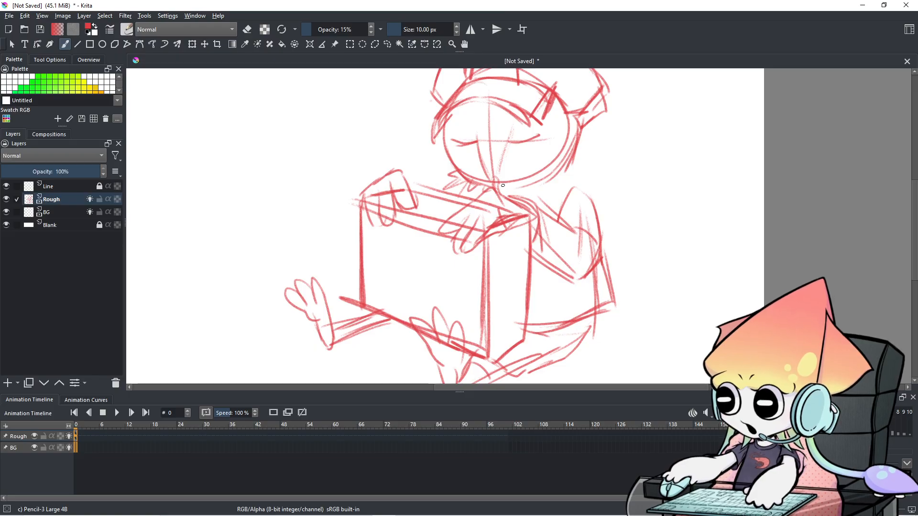
{"action": "mouse_move", "coordinate": [570, 165]}
{"action": "left_mouse_down"}
{"action": "mouse_move", "coordinate": [582, 156]}
{"action": "mouse_move", "coordinate": [583, 178]}
{"action": "left_mouse_up"}
{"action": "left_click_drag", "start_coordinate": [506, 184], "coordinate": [513, 196]}
{"action": "mouse_move", "coordinate": [524, 204]}
{"action": "left_mouse_down"}
{"action": "mouse_move", "coordinate": [545, 183]}
{"action": "mouse_move", "coordinate": [573, 179]}
{"action": "left_mouse_up"}
{"action": "mouse_move", "coordinate": [457, 193]}
{"action": "left_mouse_down"}
{"action": "mouse_move", "coordinate": [469, 181]}
{"action": "mouse_move", "coordinate": [454, 165]}
{"action": "left_mouse_up"}
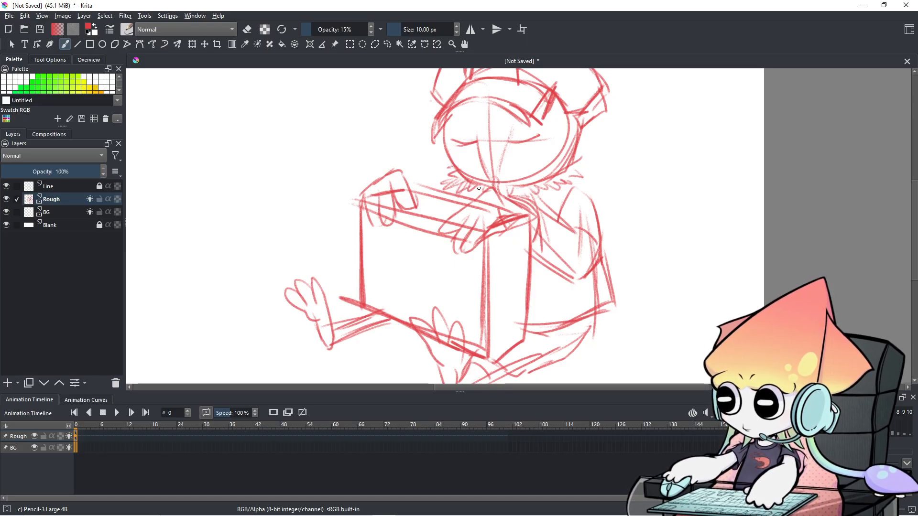
{"action": "mouse_move", "coordinate": [583, 189]}
{"action": "left_mouse_down"}
{"action": "mouse_move", "coordinate": [596, 233]}
{"action": "mouse_move", "coordinate": [585, 200]}
{"action": "mouse_move", "coordinate": [568, 190]}
{"action": "mouse_move", "coordinate": [560, 220]}
{"action": "mouse_move", "coordinate": [588, 199]}
{"action": "mouse_move", "coordinate": [598, 244]}
{"action": "mouse_move", "coordinate": [593, 217]}
{"action": "mouse_move", "coordinate": [590, 277]}
{"action": "mouse_move", "coordinate": [538, 256]}
{"action": "mouse_move", "coordinate": [583, 272]}
{"action": "mouse_move", "coordinate": [559, 269]}
{"action": "mouse_move", "coordinate": [599, 270]}
{"action": "mouse_move", "coordinate": [606, 217]}
{"action": "left_mouse_up"}
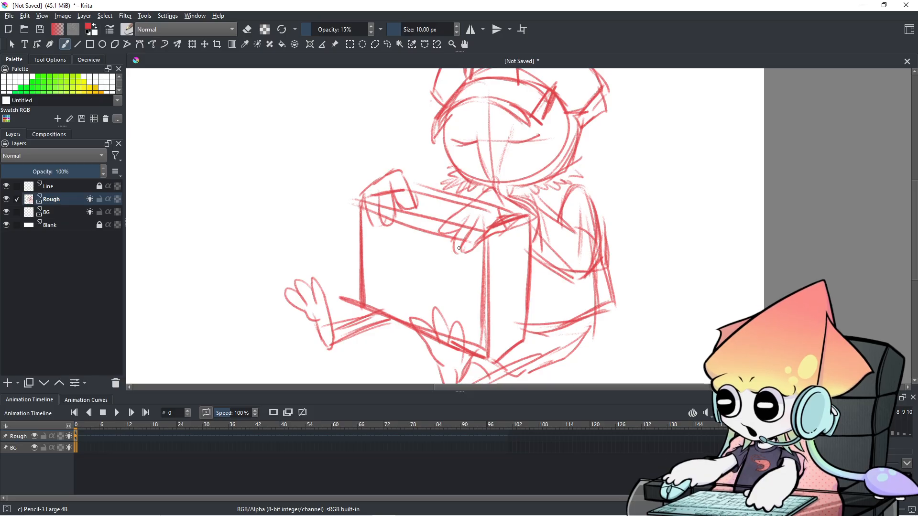
- Sketch a pointed flap with a small rounded clasp on the front face of the box
{"action": "mouse_move", "coordinate": [361, 202]}
{"action": "left_mouse_down"}
{"action": "mouse_move", "coordinate": [357, 223]}
{"action": "mouse_move", "coordinate": [359, 215]}
{"action": "mouse_move", "coordinate": [382, 265]}
{"action": "mouse_move", "coordinate": [410, 288]}
{"action": "mouse_move", "coordinate": [470, 264]}
{"action": "mouse_move", "coordinate": [495, 232]}
{"action": "left_mouse_up"}
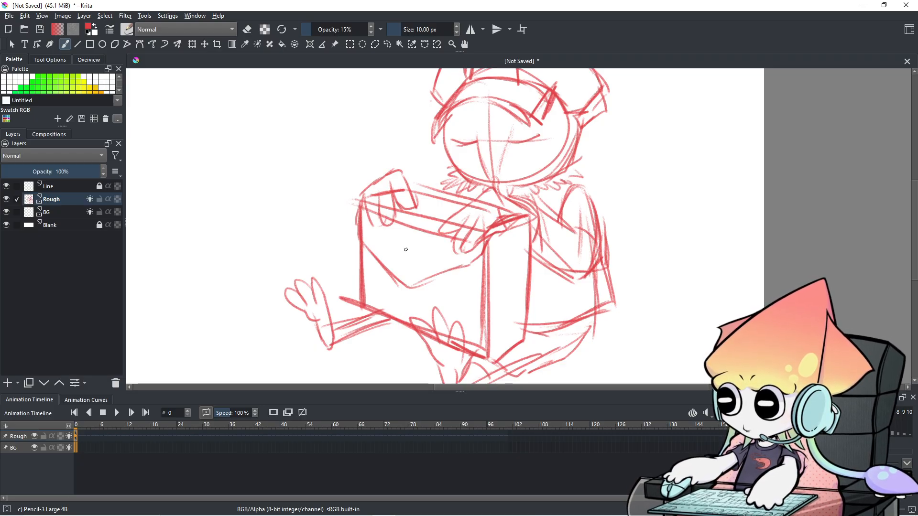
{"action": "mouse_move", "coordinate": [410, 266]}
{"action": "left_mouse_down"}
{"action": "mouse_move", "coordinate": [407, 274]}
{"action": "mouse_move", "coordinate": [410, 266]}
{"action": "left_mouse_up"}
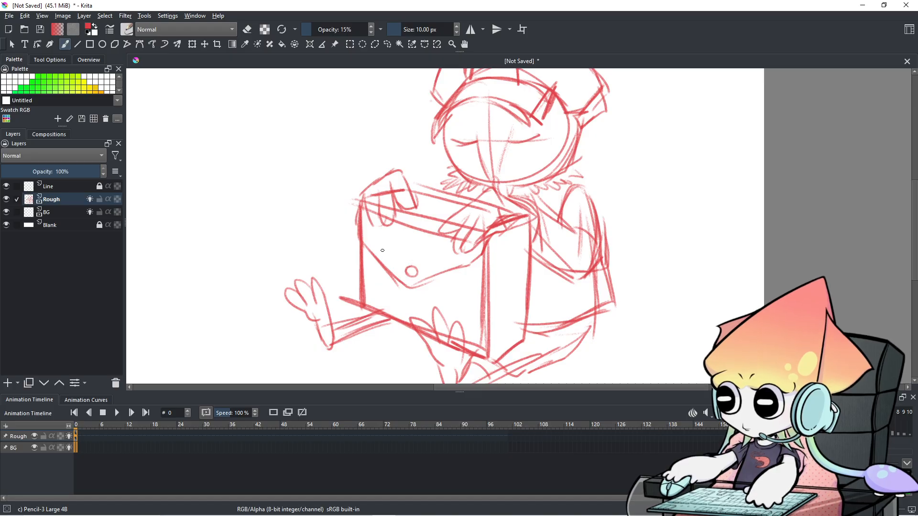
{"action": "mouse_move", "coordinate": [415, 265]}
{"action": "left_mouse_down"}
{"action": "mouse_move", "coordinate": [390, 261]}
{"action": "mouse_move", "coordinate": [401, 276]}
{"action": "mouse_move", "coordinate": [411, 266]}
{"action": "mouse_move", "coordinate": [390, 260]}
{"action": "mouse_move", "coordinate": [397, 272]}
{"action": "mouse_move", "coordinate": [409, 267]}
{"action": "mouse_move", "coordinate": [391, 259]}
{"action": "mouse_move", "coordinate": [407, 277]}
{"action": "mouse_move", "coordinate": [407, 266]}
{"action": "mouse_move", "coordinate": [391, 263]}
{"action": "mouse_move", "coordinate": [401, 273]}
{"action": "mouse_move", "coordinate": [412, 267]}
{"action": "mouse_move", "coordinate": [397, 264]}
{"action": "mouse_move", "coordinate": [410, 279]}
{"action": "left_mouse_up"}
{"action": "key", "text": "ctrl+z"}
{"action": "key", "text": "ctrl+z"}
{"action": "key", "text": "ctrl+z"}
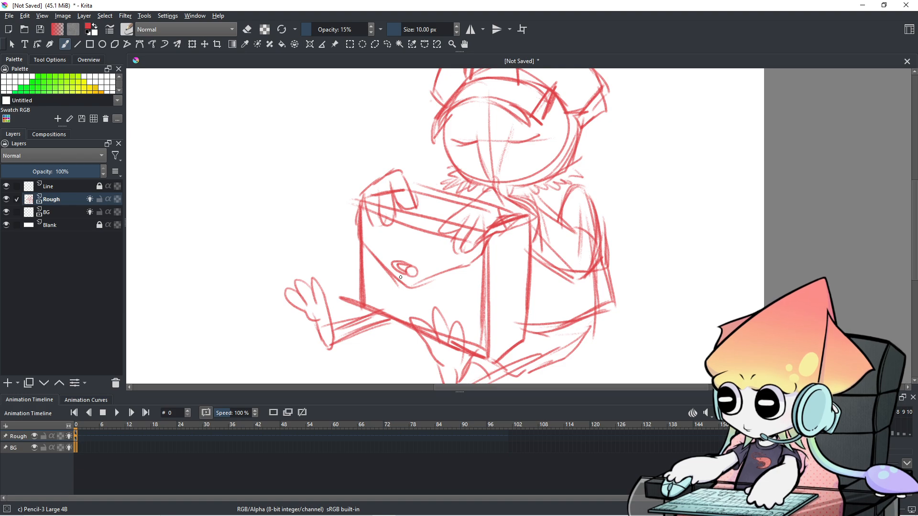
{"action": "mouse_move", "coordinate": [361, 234]}
{"action": "left_mouse_down"}
{"action": "mouse_move", "coordinate": [357, 255]}
{"action": "mouse_move", "coordinate": [375, 272]}
{"action": "left_mouse_up"}
{"action": "key", "text": "ctrl+z"}
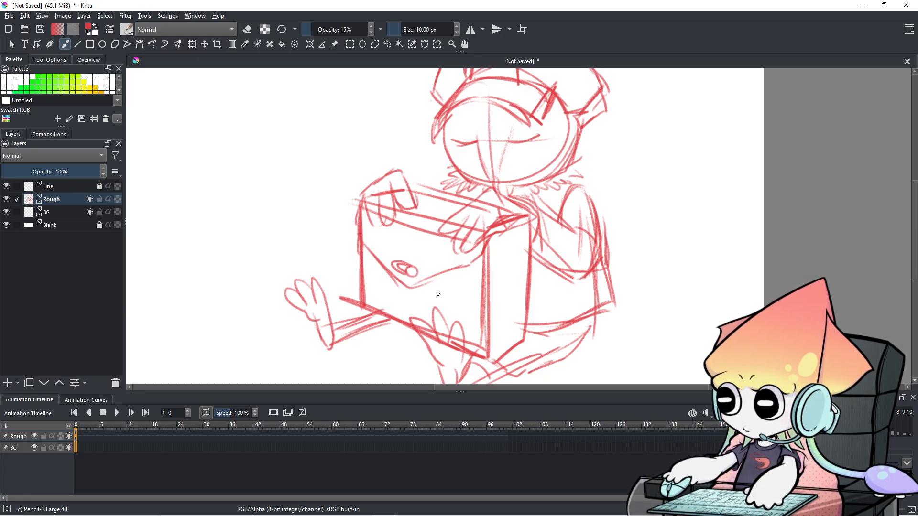
- Erase the pointed flap line around the clasp on the box's front face
{"action": "key", "text": "e"}
{"action": "left_click_drag", "start_coordinate": [452, 270], "coordinate": [394, 283]}
{"action": "left_click_drag", "start_coordinate": [368, 249], "coordinate": [389, 277]}
{"action": "key", "text": "e"}
{"action": "left_click_drag", "start_coordinate": [467, 270], "coordinate": [437, 271]}
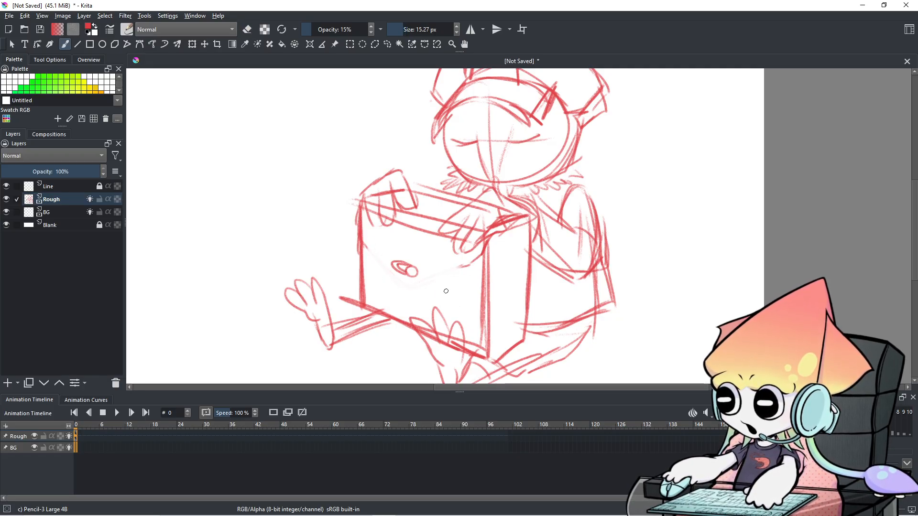
- Redraw the flap on the box's front with a long, nearly straight lower edge and a slanted side
{"action": "left_click_drag", "start_coordinate": [483, 246], "coordinate": [470, 285]}
{"action": "left_click_drag", "start_coordinate": [360, 253], "coordinate": [396, 272]}
{"action": "key", "text": "e"}
{"action": "key", "text": "e"}
{"action": "left_click_drag", "start_coordinate": [357, 242], "coordinate": [359, 264]}
{"action": "left_click_drag", "start_coordinate": [363, 264], "coordinate": [442, 285]}
{"action": "key", "text": "ctrl+z"}
{"action": "mouse_move", "coordinate": [369, 267]}
{"action": "left_mouse_down"}
{"action": "mouse_move", "coordinate": [466, 289]}
{"action": "mouse_move", "coordinate": [490, 243]}
{"action": "left_mouse_up"}
{"action": "key", "text": "ctrl+z"}
{"action": "key", "text": "ctrl+z"}
{"action": "mouse_move", "coordinate": [422, 286]}
{"action": "left_mouse_down"}
{"action": "mouse_move", "coordinate": [473, 296]}
{"action": "mouse_move", "coordinate": [456, 294]}
{"action": "mouse_move", "coordinate": [464, 296]}
{"action": "left_mouse_up"}
{"action": "key", "text": "ctrl+z"}
{"action": "key", "text": "ctrl+z"}
{"action": "mouse_move", "coordinate": [452, 294]}
{"action": "left_mouse_down"}
{"action": "mouse_move", "coordinate": [473, 289]}
{"action": "mouse_move", "coordinate": [490, 244]}
{"action": "left_mouse_up"}
{"action": "key", "text": "ctrl+z"}
{"action": "key", "text": "ctrl+z"}
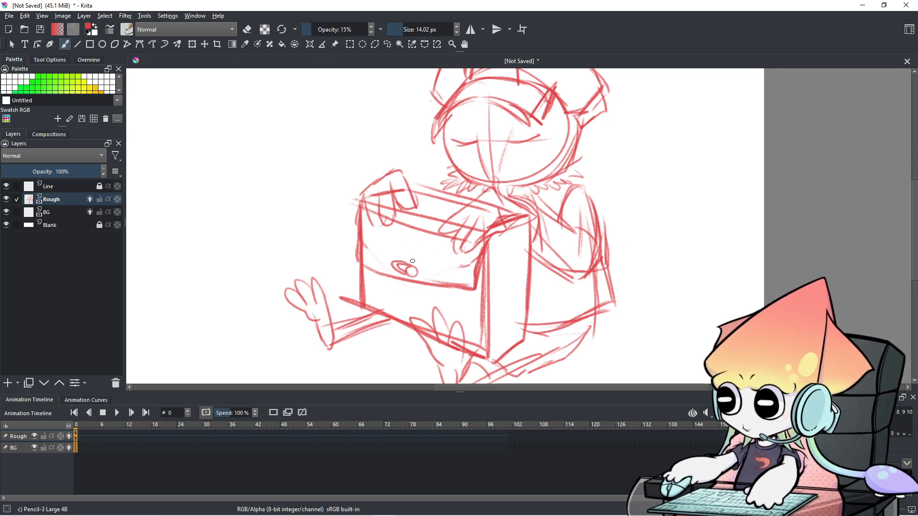
- Add dashed stitching along both vertical edges of the box's side face, and undo a test scribble beside the character
{"action": "left_click_drag", "start_coordinate": [496, 240], "coordinate": [492, 345]}
{"action": "left_click_drag", "start_coordinate": [524, 233], "coordinate": [522, 347]}
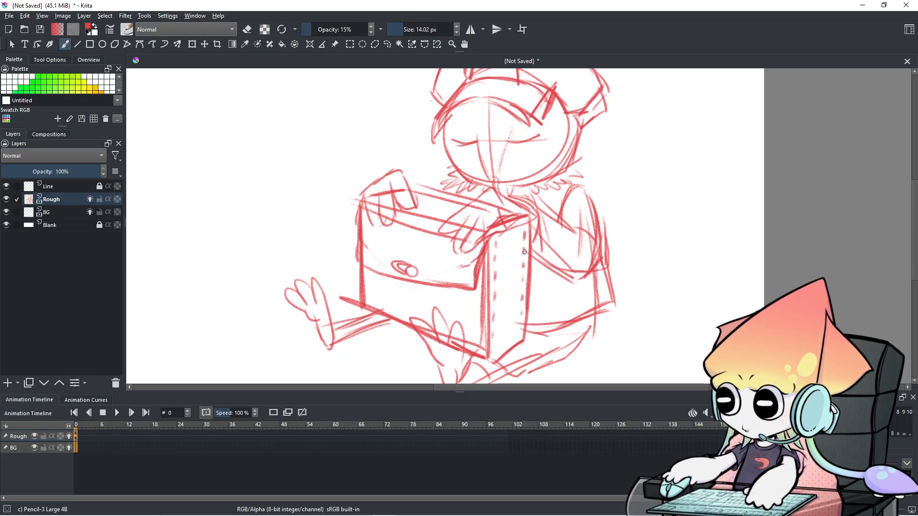
{"action": "scroll", "coordinate": [524, 252], "scroll_direction": "down", "scroll_amount": 2}
{"action": "left_click_drag", "start_coordinate": [526, 253], "coordinate": [497, 254]}
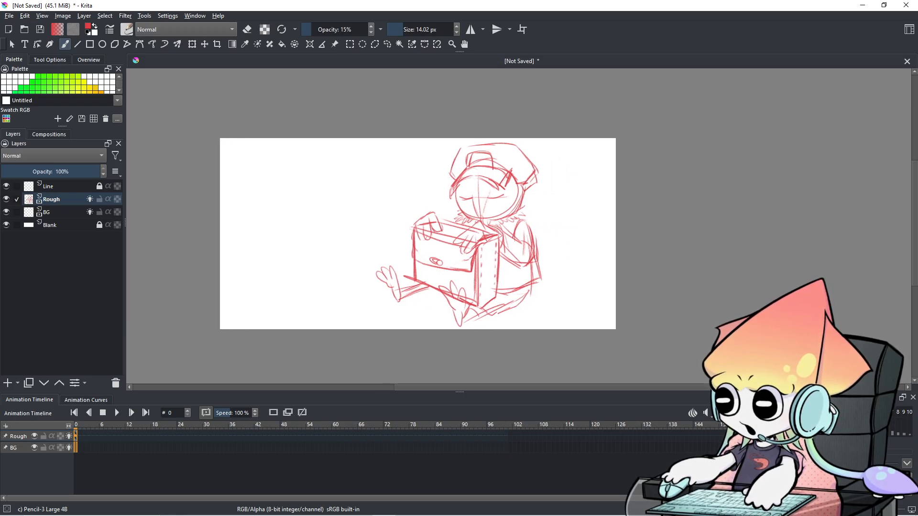
{"action": "left_click_drag", "start_coordinate": [321, 178], "coordinate": [361, 221]}
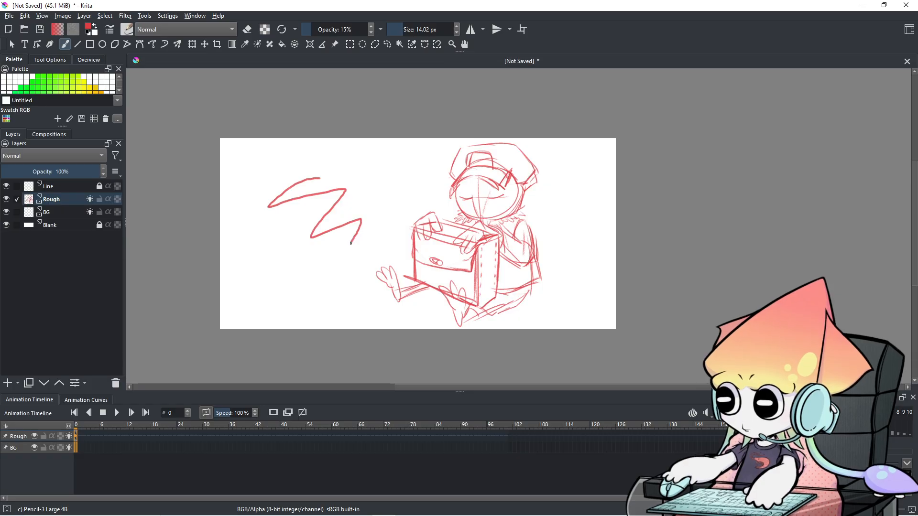
{"action": "key", "text": "ctrl+z"}
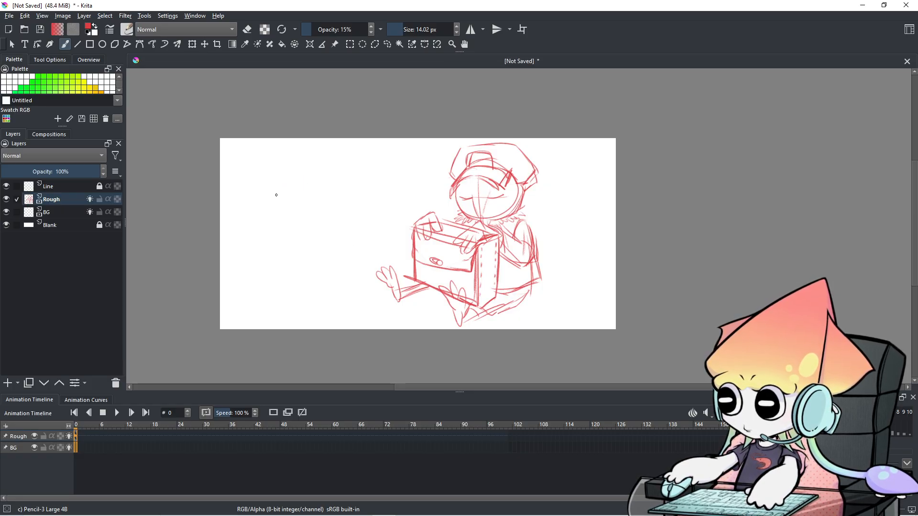
- Start a transform on the whole sketch and flip the canvas view horizontally back and forth to check the pose
{"action": "left_click", "coordinate": [196, 47]}
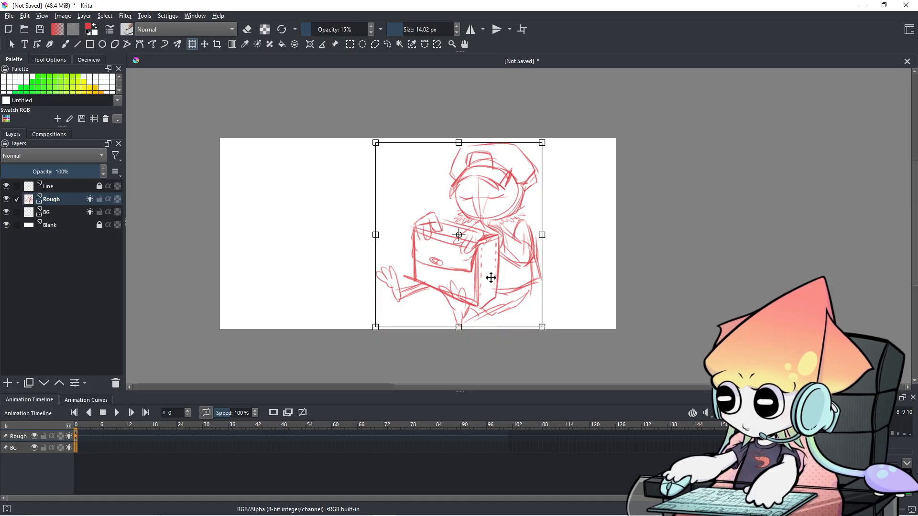
{"action": "key", "text": "m"}
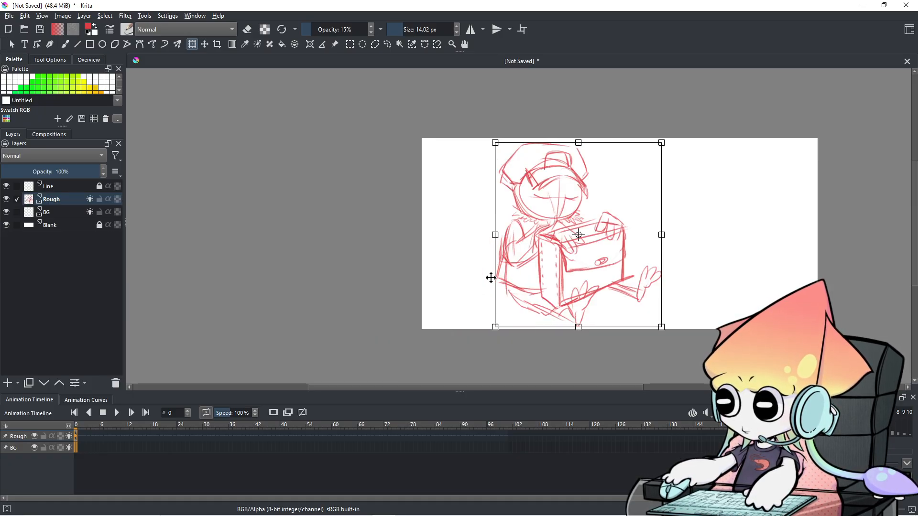
{"action": "key", "text": "m"}
{"action": "key", "text": "1"}
{"action": "scroll", "coordinate": [583, 242], "scroll_direction": "down", "scroll_amount": 5}
{"action": "scroll", "coordinate": [600, 240], "scroll_direction": "up", "scroll_amount": 2}
{"action": "scroll", "coordinate": [593, 250], "scroll_direction": "down", "scroll_amount": 2}
{"action": "left_click_drag", "start_coordinate": [592, 249], "coordinate": [537, 266]}
{"action": "key", "text": "m"}
{"action": "key", "text": "m"}
{"action": "key", "text": "m"}
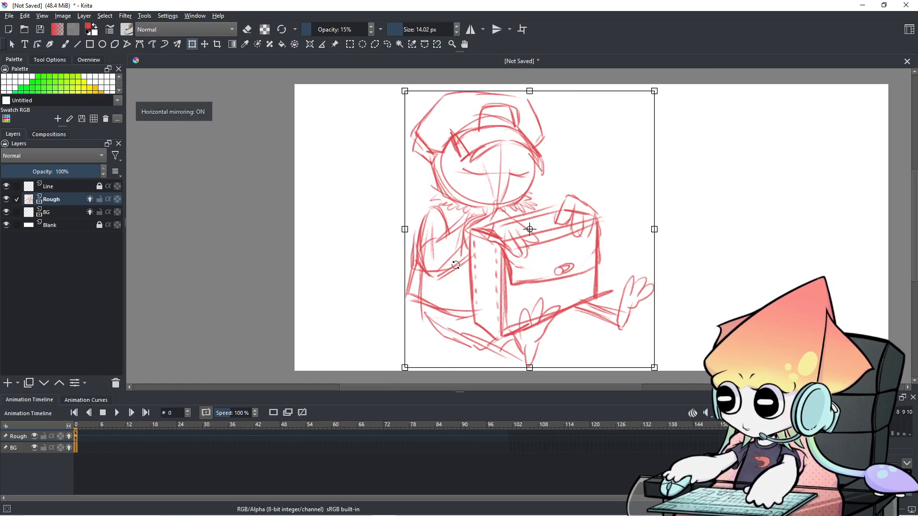
{"action": "key", "text": "m"}
{"action": "key", "text": "m"}
{"action": "key", "text": "m"}
{"action": "key", "text": "m"}
{"action": "key", "text": "m"}
{"action": "key", "text": "m"}
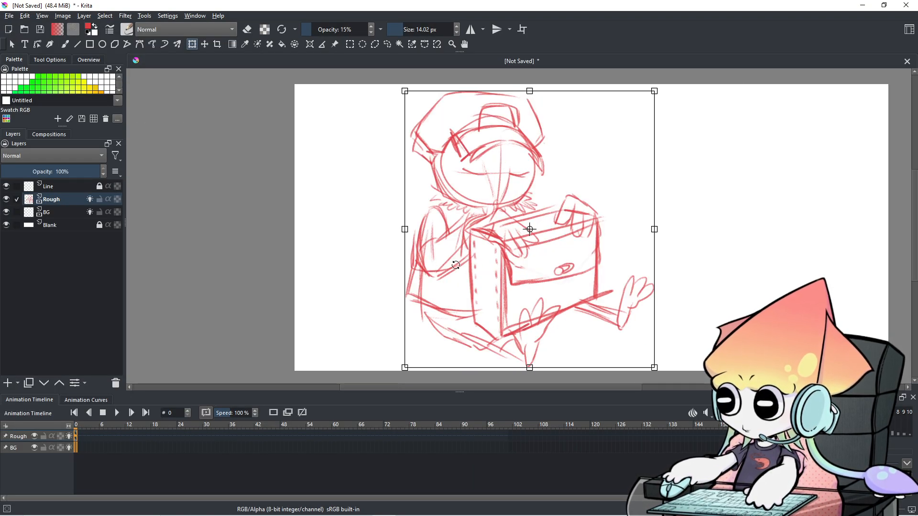
{"action": "key", "text": "m"}
{"action": "key", "text": "m"}
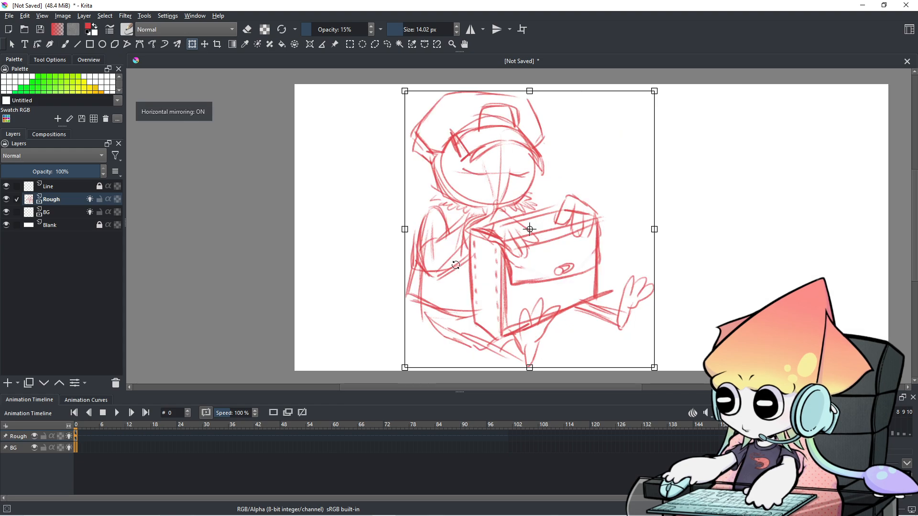
- Shear the whole sketch slightly so the head leans forward over the box, checking the slant in both mirrored and normal view
{"action": "key", "text": "m"}
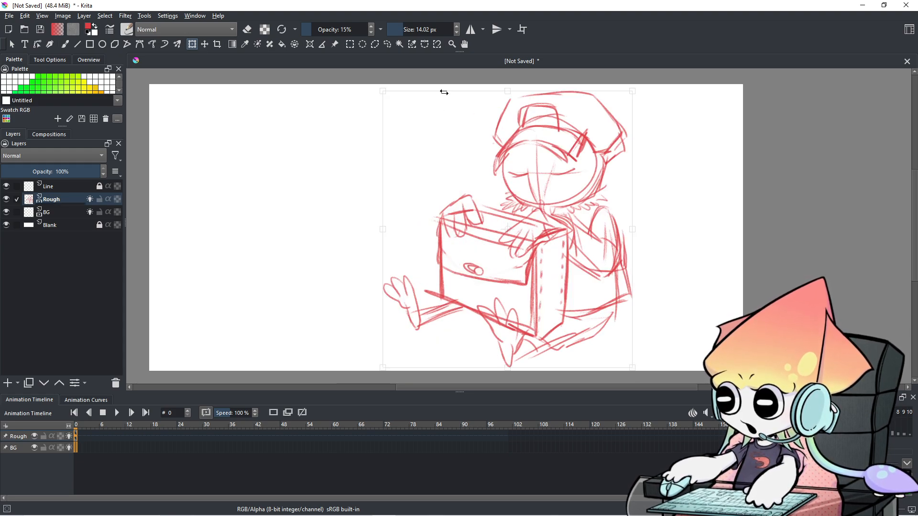
{"action": "left_click_drag", "start_coordinate": [445, 92], "coordinate": [432, 93]}
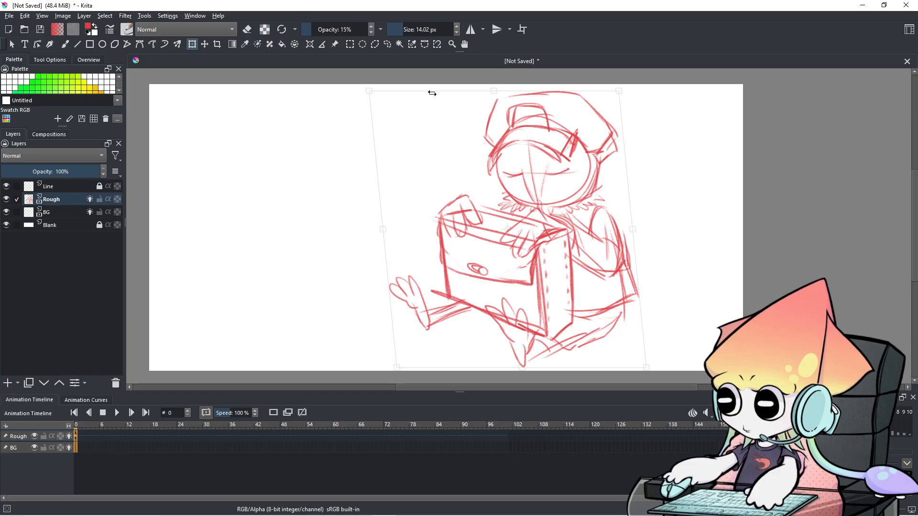
{"action": "key", "text": "m"}
{"action": "key", "text": "m"}
{"action": "key", "text": "m"}
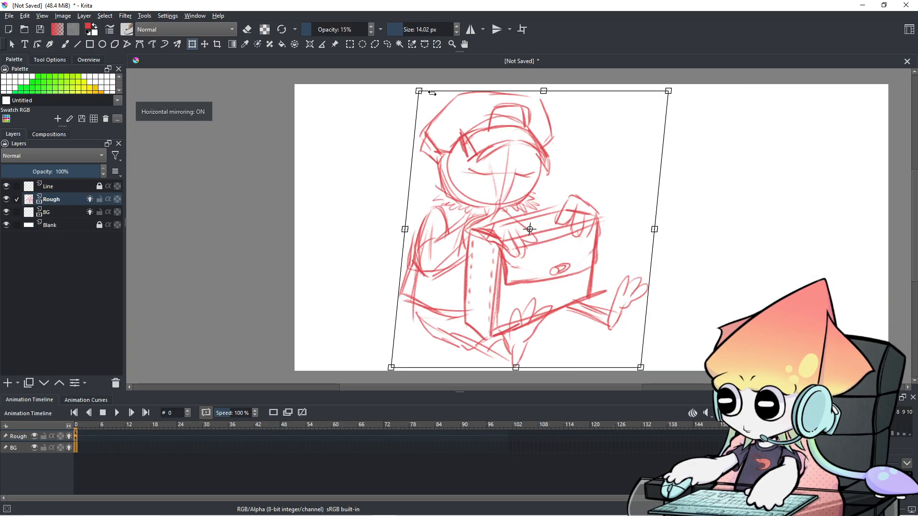
- Select the character's head and cap with a freehand outline that runs along the fur collar
{"action": "left_click", "coordinate": [387, 49]}
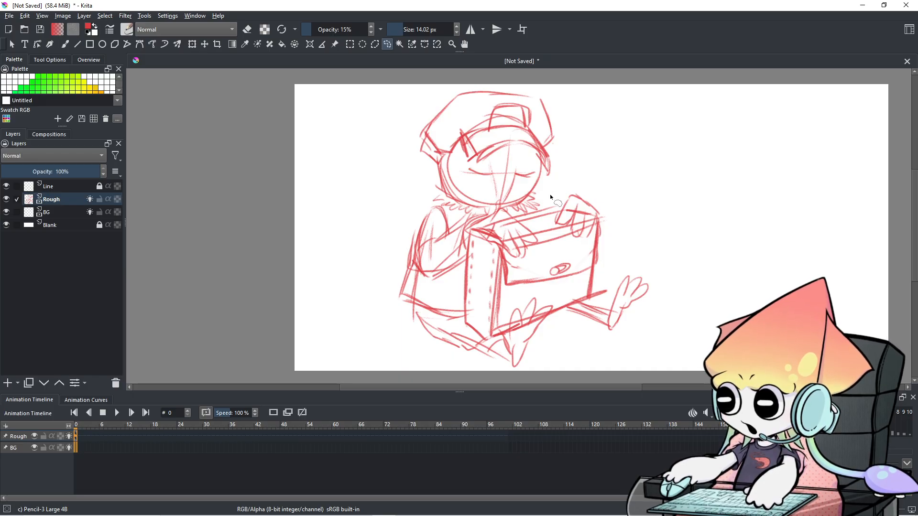
{"action": "scroll", "coordinate": [550, 194], "scroll_direction": "up", "scroll_amount": 2}
{"action": "scroll", "coordinate": [550, 194], "scroll_direction": "down", "scroll_amount": 3}
{"action": "scroll", "coordinate": [542, 242], "scroll_direction": "up", "scroll_amount": 2}
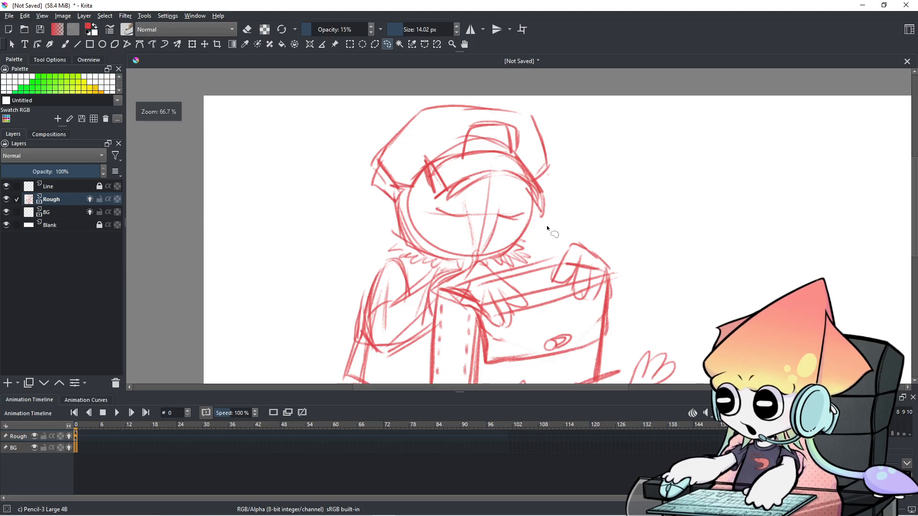
{"action": "left_click_drag", "start_coordinate": [546, 226], "coordinate": [510, 262]}
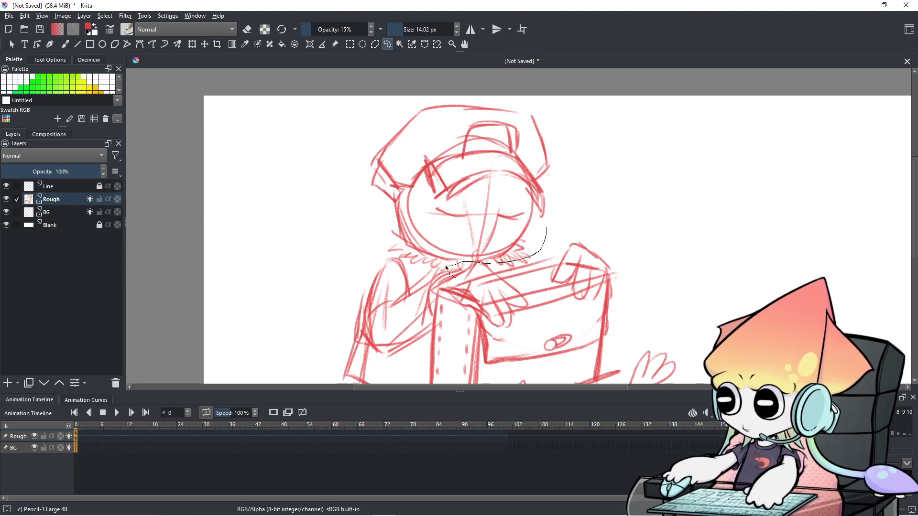
{"action": "mouse_move", "coordinate": [375, 253]}
{"action": "left_mouse_down"}
{"action": "mouse_move", "coordinate": [360, 102]}
{"action": "mouse_move", "coordinate": [571, 90]}
{"action": "mouse_move", "coordinate": [619, 130]}
{"action": "left_mouse_up"}
{"action": "left_click_drag", "start_coordinate": [651, 196], "coordinate": [628, 173]}
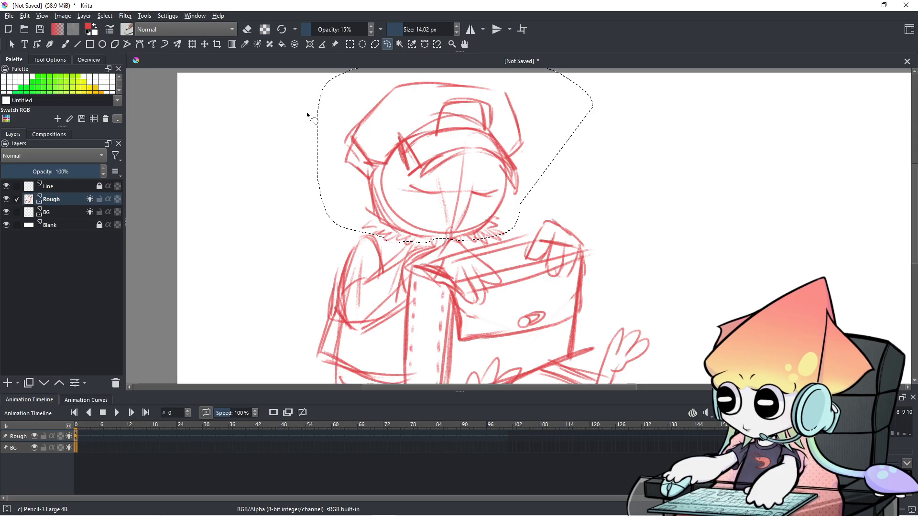
- Shift the selected head and cap slightly down and toward the box with a tiny rotation, and clear the selection
{"action": "left_click", "coordinate": [190, 44]}
{"action": "scroll", "coordinate": [475, 138], "scroll_direction": "up", "scroll_amount": 2}
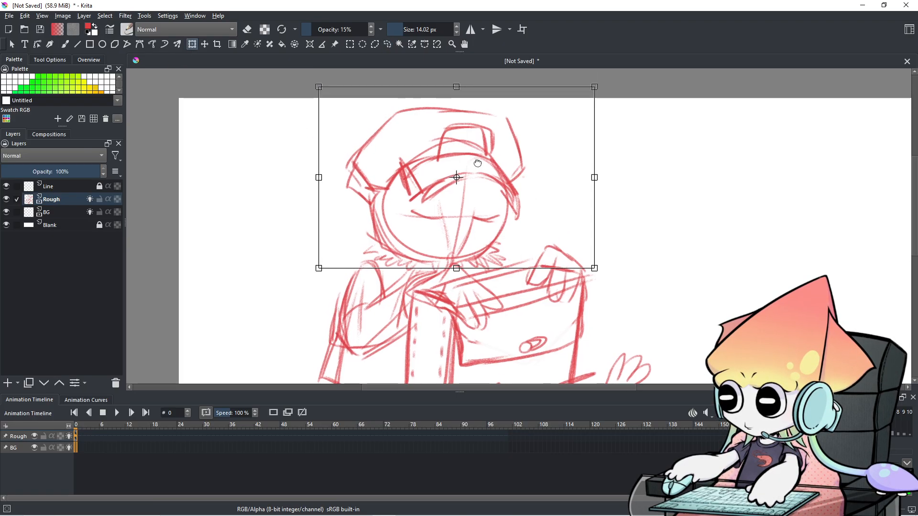
{"action": "left_click_drag", "start_coordinate": [505, 102], "coordinate": [519, 127]}
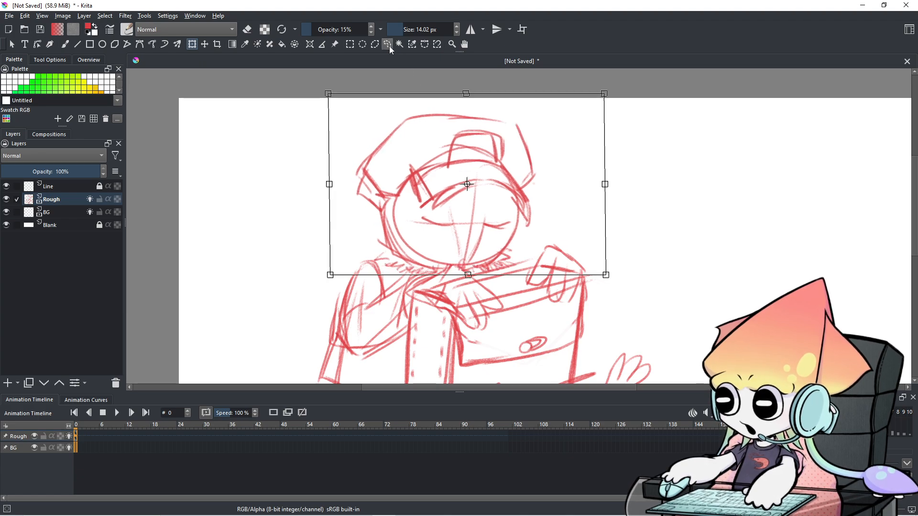
{"action": "left_click", "coordinate": [387, 44]}
{"action": "scroll", "coordinate": [561, 191], "scroll_direction": "down", "scroll_amount": 2}
{"action": "key", "text": "ctrl+shift+a"}
- Draw a rounder back outline running from the fur collar down past the arm to the hip
{"action": "left_click", "coordinate": [65, 49]}
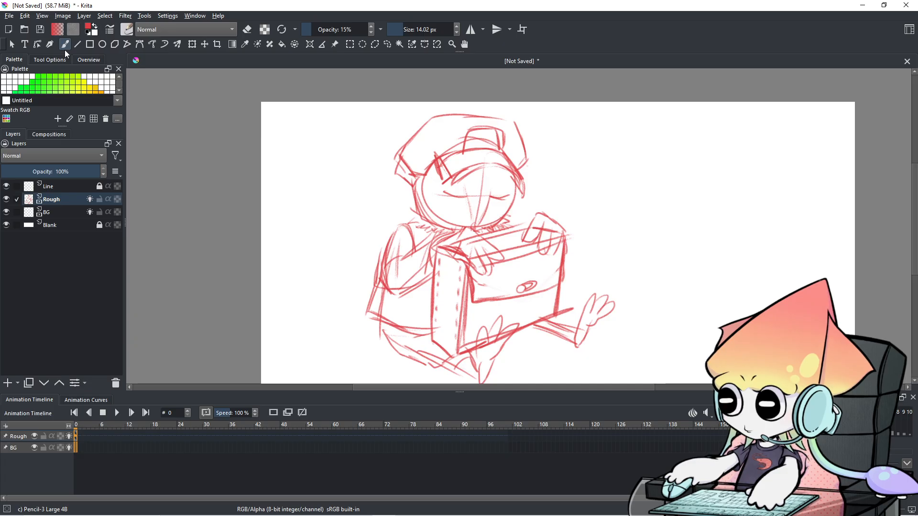
{"action": "left_click_drag", "start_coordinate": [418, 216], "coordinate": [391, 249]}
{"action": "mouse_move", "coordinate": [392, 247]}
{"action": "left_mouse_down"}
{"action": "mouse_move", "coordinate": [378, 280]}
{"action": "mouse_move", "coordinate": [386, 261]}
{"action": "left_mouse_up"}
{"action": "left_click_drag", "start_coordinate": [388, 261], "coordinate": [373, 333]}
{"action": "left_click_drag", "start_coordinate": [380, 292], "coordinate": [385, 336]}
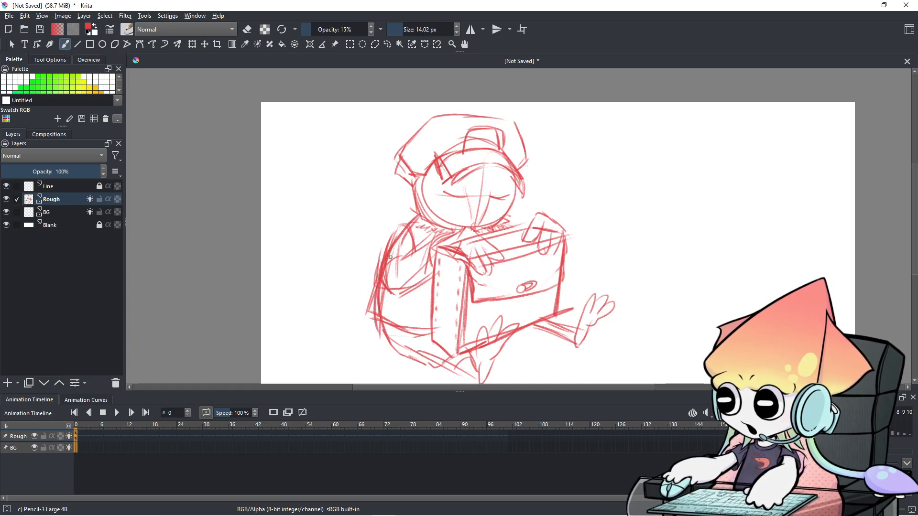
- Erase the old straight lines outside the new back curve with an eraser of about 31 px
{"action": "key", "text": "e"}
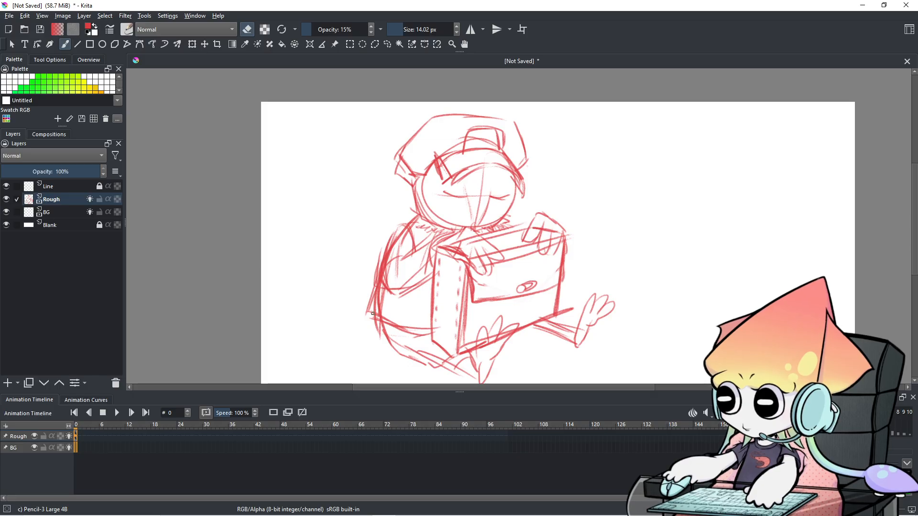
{"action": "key", "text": "bracketright"}
{"action": "key", "text": "bracketright"}
{"action": "key", "text": "bracketright"}
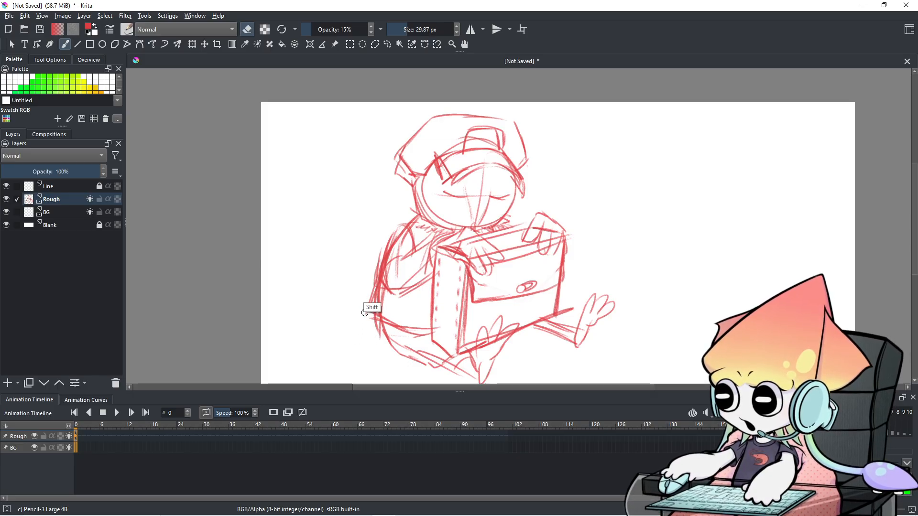
{"action": "mouse_move", "coordinate": [368, 314]}
{"action": "left_mouse_down"}
{"action": "mouse_move", "coordinate": [380, 351]}
{"action": "mouse_move", "coordinate": [369, 288]}
{"action": "mouse_move", "coordinate": [379, 254]}
{"action": "mouse_move", "coordinate": [367, 306]}
{"action": "mouse_move", "coordinate": [375, 263]}
{"action": "left_mouse_up"}
{"action": "mouse_move", "coordinate": [401, 235]}
{"action": "left_mouse_down"}
{"action": "mouse_move", "coordinate": [391, 262]}
{"action": "mouse_move", "coordinate": [407, 210]}
{"action": "mouse_move", "coordinate": [384, 269]}
{"action": "left_mouse_up"}
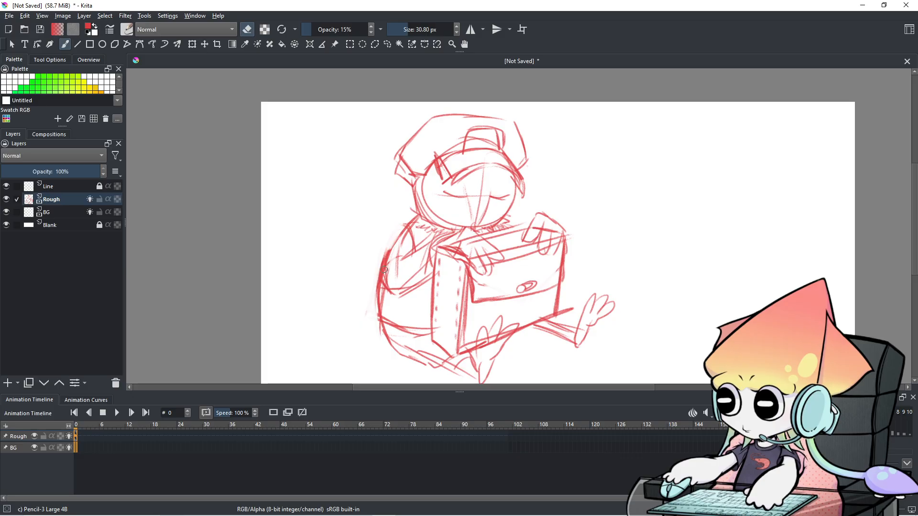
- Check the balance of the pose by flipping the canvas view horizontally back and forth
{"action": "mouse_move", "coordinate": [504, 288]}
{"action": "left_mouse_down"}
{"action": "mouse_move", "coordinate": [506, 275]}
{"action": "mouse_move", "coordinate": [546, 275]}
{"action": "left_mouse_up"}
{"action": "scroll", "coordinate": [507, 274], "scroll_direction": "up", "scroll_amount": 1}
{"action": "scroll", "coordinate": [507, 274], "scroll_direction": "down", "scroll_amount": 2}
{"action": "scroll", "coordinate": [506, 274], "scroll_direction": "up", "scroll_amount": 1}
{"action": "key", "text": "m"}
{"action": "key", "text": "m"}
{"action": "key", "text": "m"}
{"action": "key", "text": "m"}
{"action": "key", "text": "m"}
{"action": "key", "text": "m"}
{"action": "key", "text": "m"}
{"action": "key", "text": "m"}
{"action": "left_click_drag", "start_coordinate": [594, 285], "coordinate": [558, 286]}
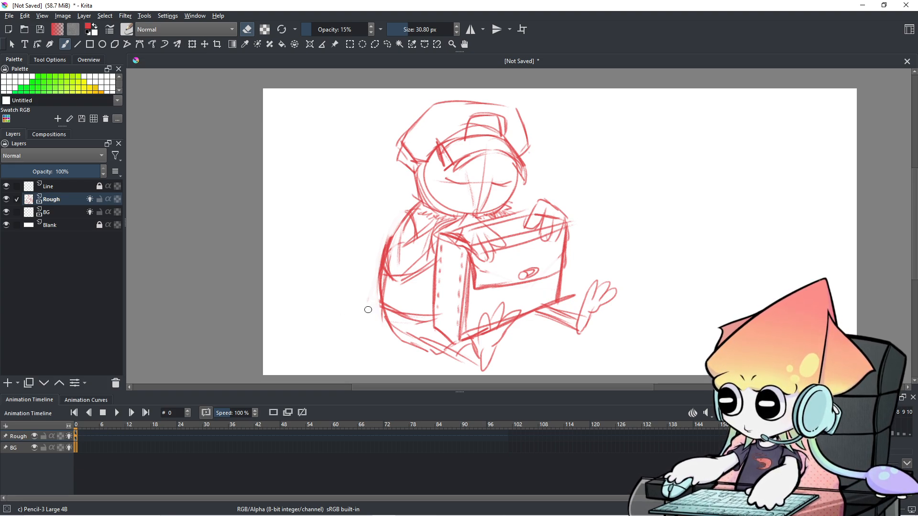
- Erase the arm lines between the shoulder, the back and the side of the box
{"action": "key", "text": "e"}
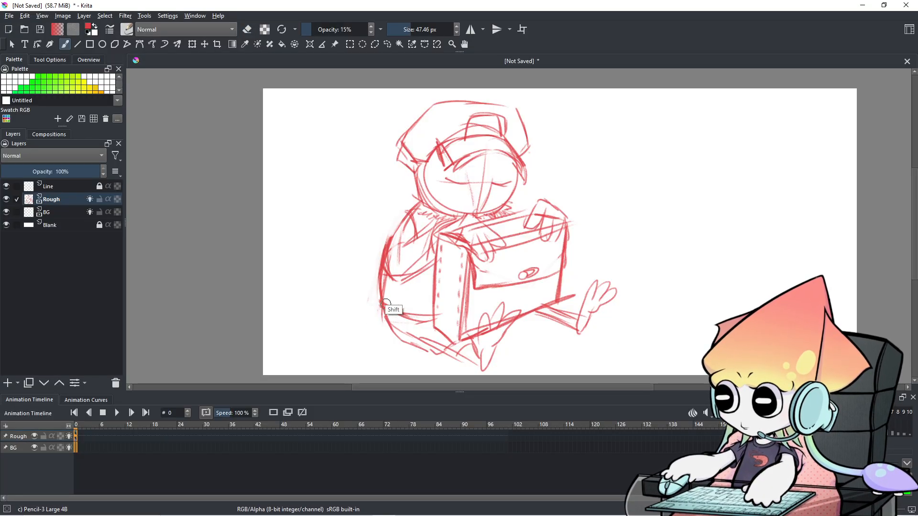
{"action": "key", "text": "e"}
{"action": "mouse_move", "coordinate": [397, 272]}
{"action": "left_mouse_down"}
{"action": "mouse_move", "coordinate": [411, 234]}
{"action": "mouse_move", "coordinate": [394, 258]}
{"action": "mouse_move", "coordinate": [419, 284]}
{"action": "mouse_move", "coordinate": [411, 261]}
{"action": "mouse_move", "coordinate": [399, 265]}
{"action": "mouse_move", "coordinate": [396, 289]}
{"action": "left_mouse_up"}
{"action": "key", "text": "e"}
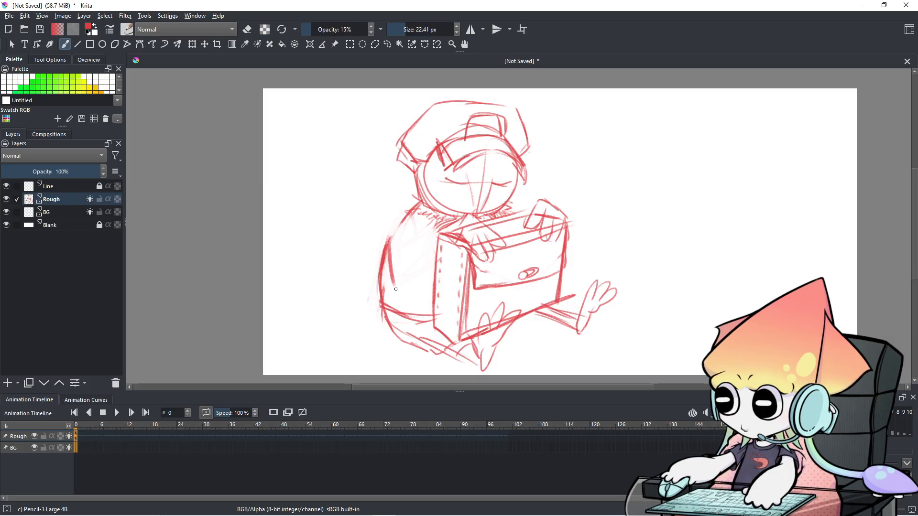
{"action": "key", "text": "e"}
{"action": "key", "text": "ctrl+z"}
{"action": "key", "text": "e"}
{"action": "mouse_move", "coordinate": [403, 247]}
{"action": "left_mouse_down"}
{"action": "mouse_move", "coordinate": [403, 284]}
{"action": "mouse_move", "coordinate": [398, 272]}
{"action": "mouse_move", "coordinate": [429, 265]}
{"action": "mouse_move", "coordinate": [400, 282]}
{"action": "left_mouse_up"}
{"action": "left_click_drag", "start_coordinate": [435, 224], "coordinate": [402, 251]}
{"action": "mouse_move", "coordinate": [440, 221]}
{"action": "left_mouse_down"}
{"action": "mouse_move", "coordinate": [413, 245]}
{"action": "mouse_move", "coordinate": [402, 223]}
{"action": "mouse_move", "coordinate": [401, 265]}
{"action": "left_mouse_up"}
{"action": "key", "text": "ctrl+z"}
{"action": "key", "text": "ctrl+z"}
{"action": "key", "text": "ctrl+z"}
{"action": "key", "text": "ctrl+z"}
{"action": "key", "text": "ctrl+z"}
{"action": "key", "text": "ctrl+z"}
{"action": "key", "text": "ctrl+z"}
{"action": "key", "text": "ctrl+z"}
- Redraw the near arm with a curved shoulder and a heavier outer line down to the bent elbow
{"action": "mouse_move", "coordinate": [393, 226]}
{"action": "left_mouse_down"}
{"action": "mouse_move", "coordinate": [408, 280]}
{"action": "mouse_move", "coordinate": [439, 265]}
{"action": "mouse_move", "coordinate": [435, 228]}
{"action": "mouse_move", "coordinate": [451, 216]}
{"action": "mouse_move", "coordinate": [440, 247]}
{"action": "mouse_move", "coordinate": [436, 239]}
{"action": "mouse_move", "coordinate": [408, 265]}
{"action": "left_mouse_up"}
{"action": "mouse_move", "coordinate": [418, 237]}
{"action": "left_mouse_down"}
{"action": "mouse_move", "coordinate": [407, 245]}
{"action": "mouse_move", "coordinate": [411, 217]}
{"action": "left_mouse_up"}
{"action": "left_click_drag", "start_coordinate": [405, 222], "coordinate": [396, 273]}
{"action": "left_click_drag", "start_coordinate": [400, 237], "coordinate": [392, 280]}
{"action": "left_click_drag", "start_coordinate": [407, 209], "coordinate": [392, 252]}
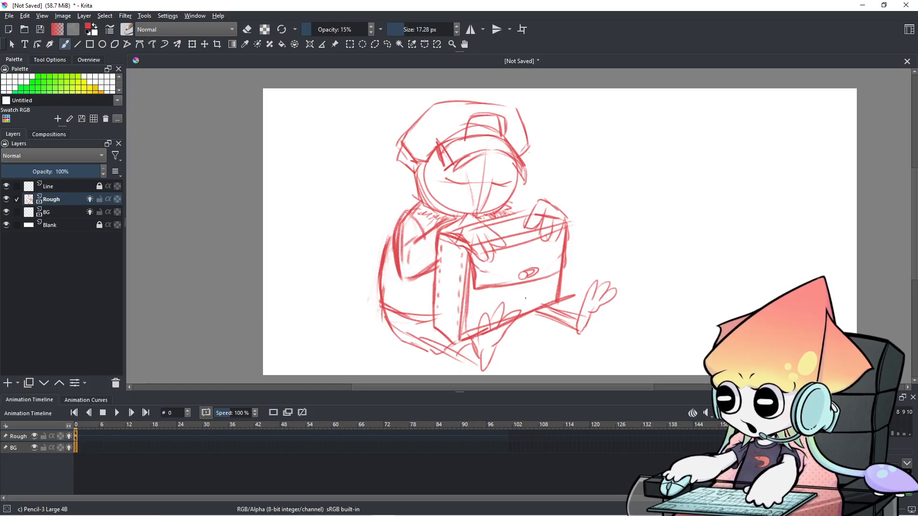
- Add dark bands and firmer lines to the far leg between box and foot, and check the sketch in mirrored view
{"action": "mouse_move", "coordinate": [605, 303]}
{"action": "left_mouse_down"}
{"action": "mouse_move", "coordinate": [548, 310]}
{"action": "mouse_move", "coordinate": [562, 307]}
{"action": "left_mouse_up"}
{"action": "mouse_move", "coordinate": [473, 326]}
{"action": "left_mouse_down"}
{"action": "mouse_move", "coordinate": [491, 329]}
{"action": "mouse_move", "coordinate": [510, 311]}
{"action": "mouse_move", "coordinate": [502, 329]}
{"action": "mouse_move", "coordinate": [507, 309]}
{"action": "mouse_move", "coordinate": [510, 330]}
{"action": "mouse_move", "coordinate": [515, 318]}
{"action": "mouse_move", "coordinate": [515, 329]}
{"action": "mouse_move", "coordinate": [521, 322]}
{"action": "mouse_move", "coordinate": [514, 316]}
{"action": "mouse_move", "coordinate": [523, 340]}
{"action": "left_mouse_up"}
{"action": "key", "text": "m"}
{"action": "key", "text": "m"}
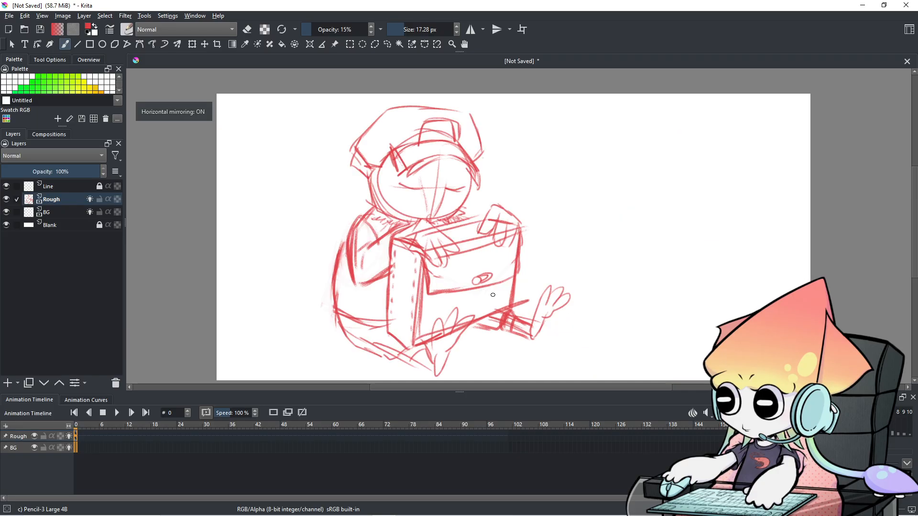
{"action": "key", "text": "m"}
{"action": "key", "text": "m"}
{"action": "key", "text": "m"}
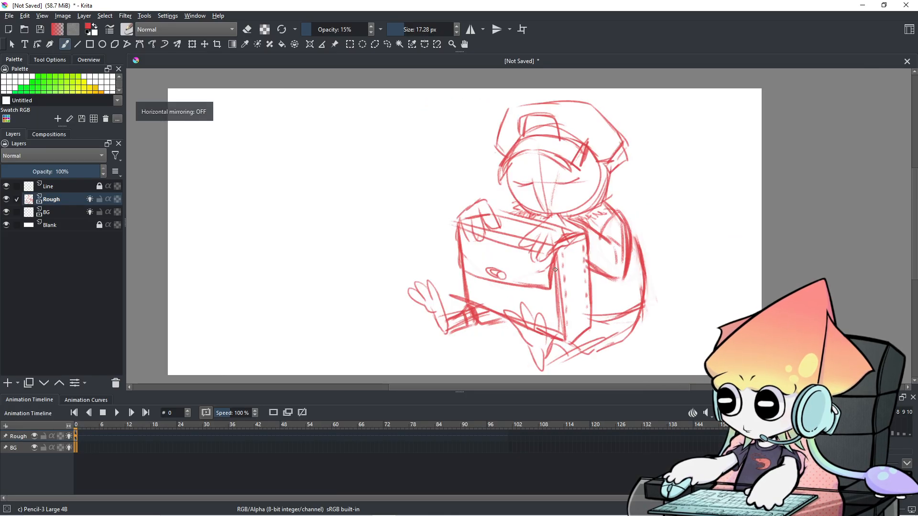
{"action": "left_click", "coordinate": [193, 46]}
{"action": "mouse_move", "coordinate": [490, 99]}
{"action": "left_mouse_down"}
{"action": "mouse_move", "coordinate": [435, 119]}
{"action": "mouse_move", "coordinate": [373, 172]}
{"action": "left_mouse_up"}
{"action": "key", "text": "m"}
{"action": "key", "text": "m"}
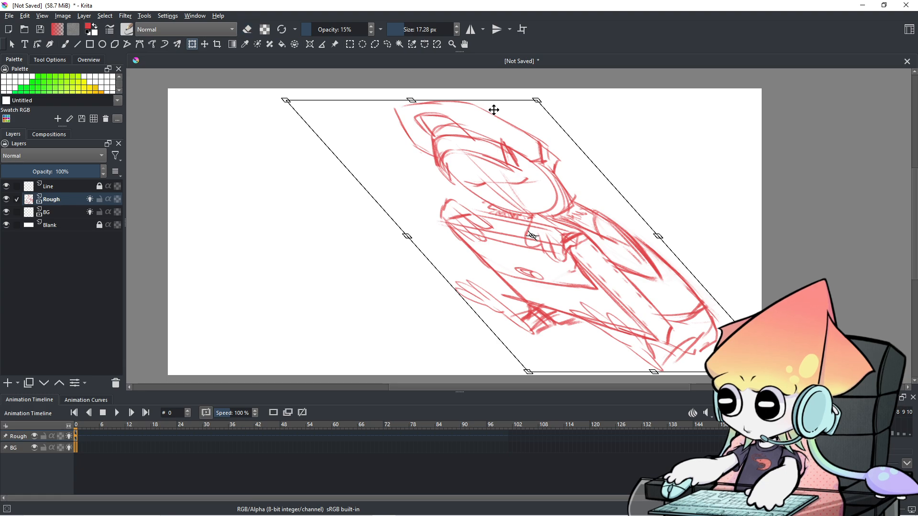
{"action": "key", "text": "e"}
{"action": "key", "text": "ctrl+z"}
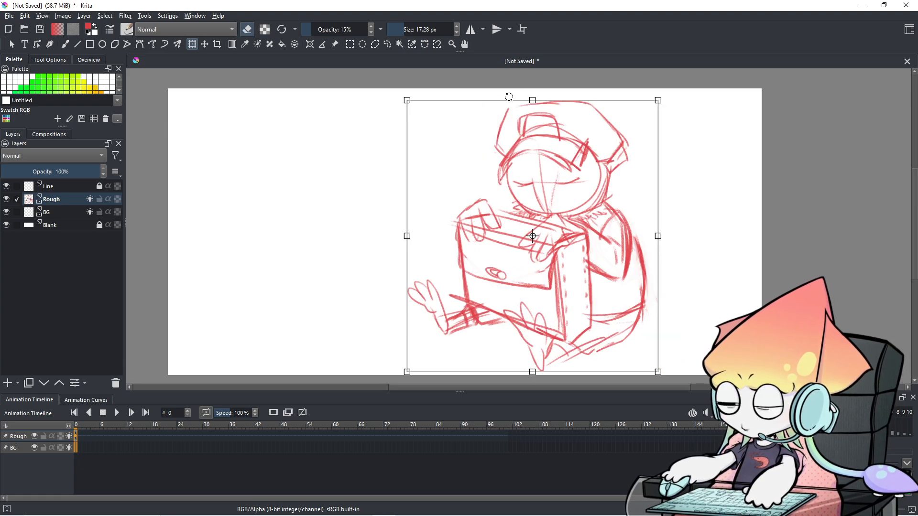
- Shear the whole sketch slightly along both axes, move it toward the canvas's right edge, and apply the transform
{"action": "left_click_drag", "start_coordinate": [508, 101], "coordinate": [502, 100]}
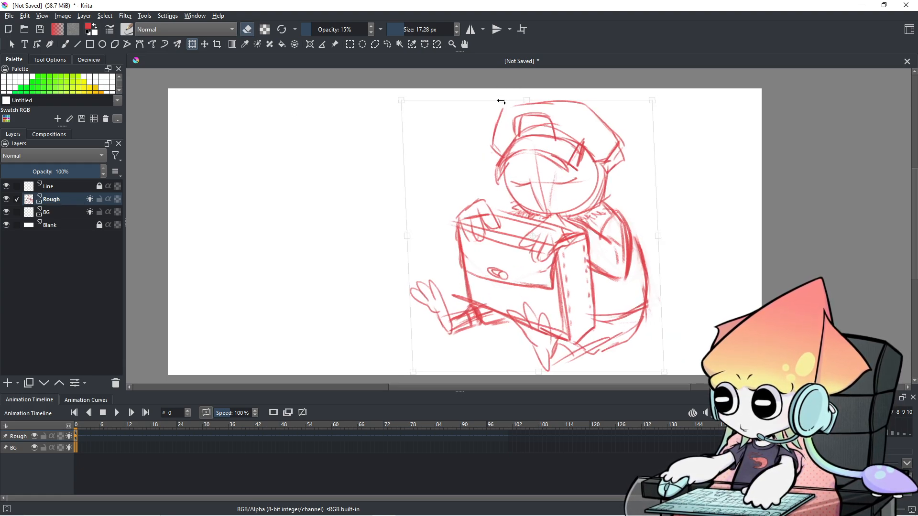
{"action": "left_click_drag", "start_coordinate": [407, 157], "coordinate": [402, 166]}
{"action": "left_click_drag", "start_coordinate": [467, 145], "coordinate": [514, 145]}
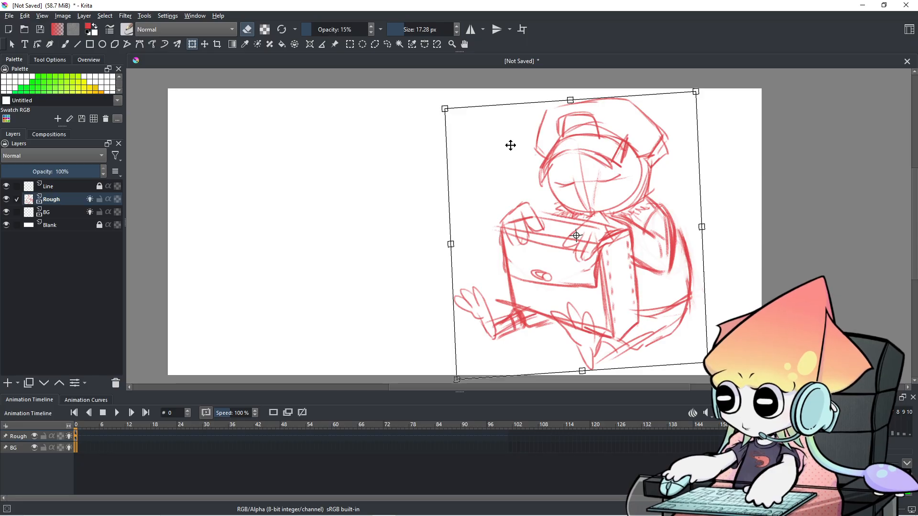
{"action": "left_click", "coordinate": [388, 44]}
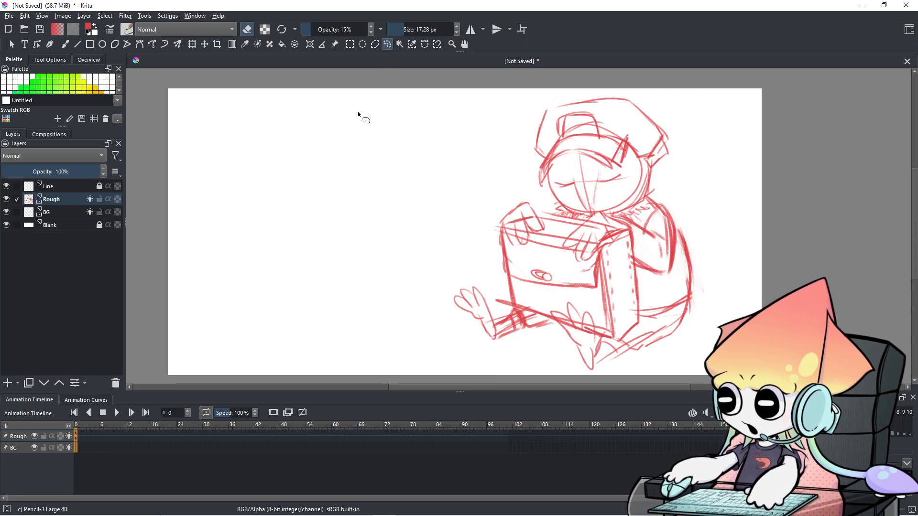
{"action": "left_click", "coordinate": [68, 47]}
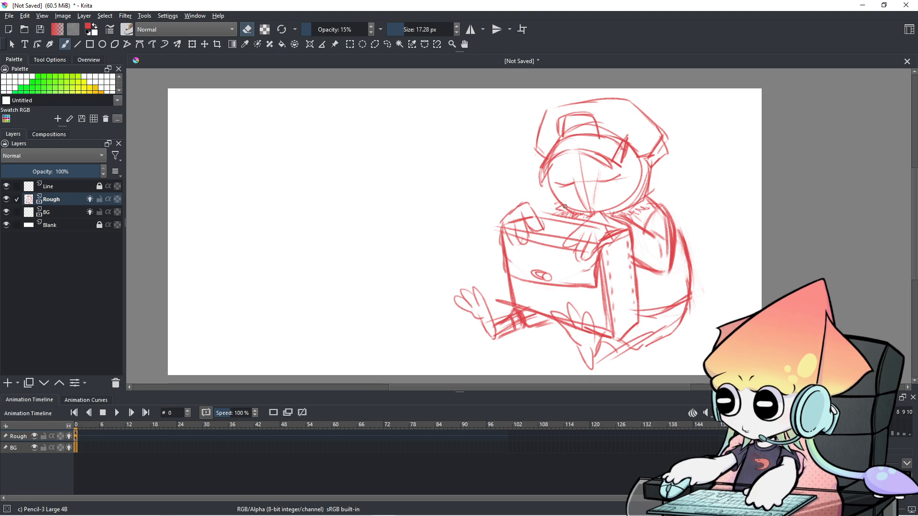
- Draw a small round nose with firmer muzzle lines on the face, and erase parts of the overlapping lines on the upper face
{"action": "left_click_drag", "start_coordinate": [612, 200], "coordinate": [498, 191]}
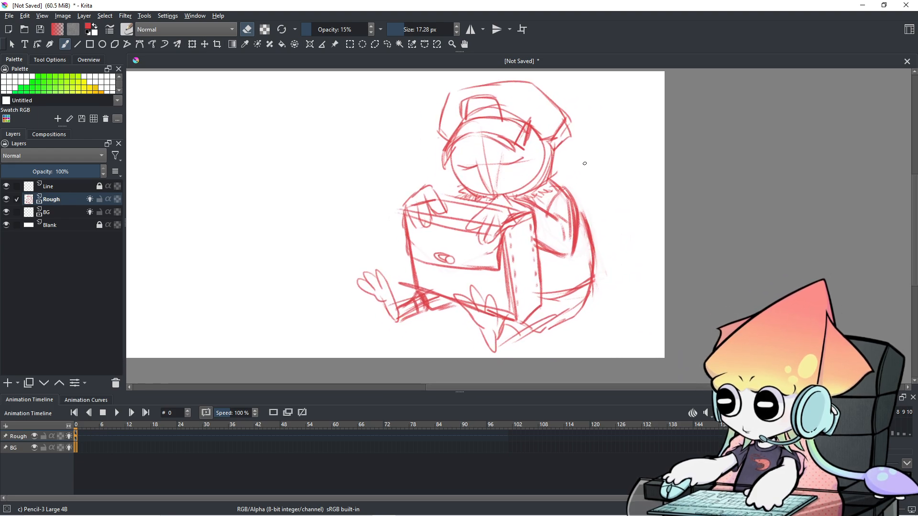
{"action": "key", "text": "e"}
{"action": "left_click_drag", "start_coordinate": [589, 164], "coordinate": [585, 186]}
{"action": "key", "text": "ctrl+z"}
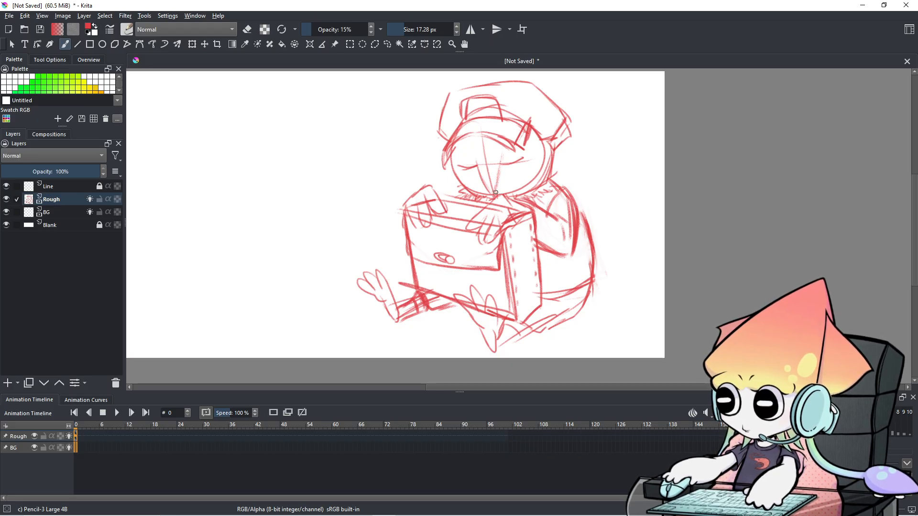
{"action": "left_click_drag", "start_coordinate": [362, 162], "coordinate": [355, 167]}
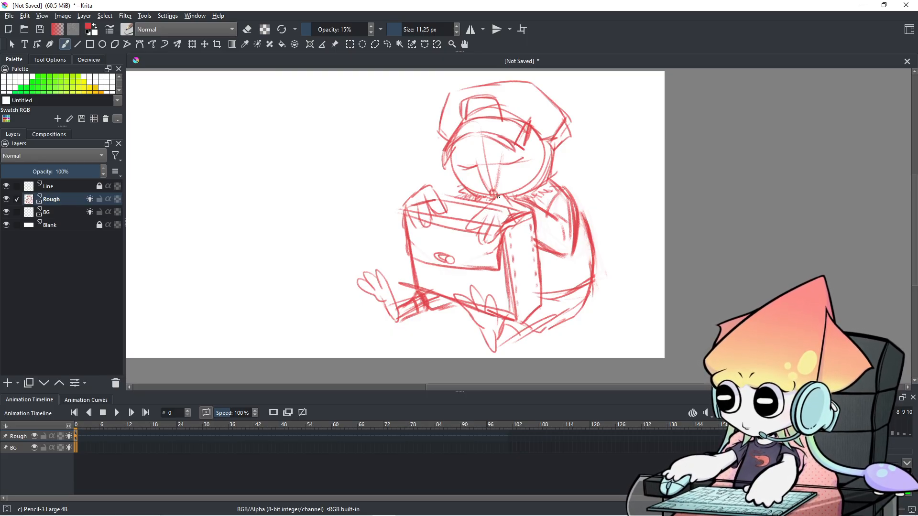
{"action": "mouse_move", "coordinate": [502, 157]}
{"action": "left_mouse_down"}
{"action": "mouse_move", "coordinate": [499, 185]}
{"action": "mouse_move", "coordinate": [477, 175]}
{"action": "mouse_move", "coordinate": [478, 189]}
{"action": "mouse_move", "coordinate": [482, 176]}
{"action": "mouse_move", "coordinate": [458, 186]}
{"action": "mouse_move", "coordinate": [466, 196]}
{"action": "left_mouse_up"}
{"action": "left_click_drag", "start_coordinate": [536, 133], "coordinate": [556, 140]}
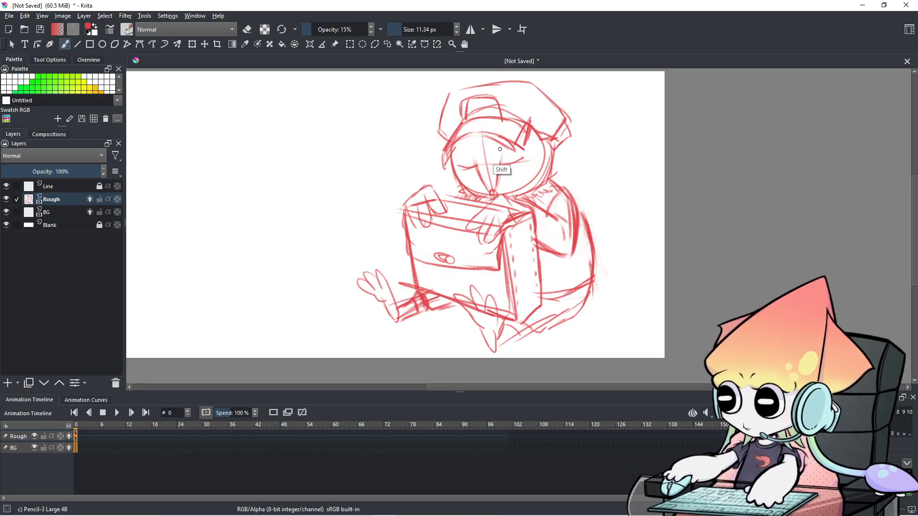
{"action": "key", "text": "e"}
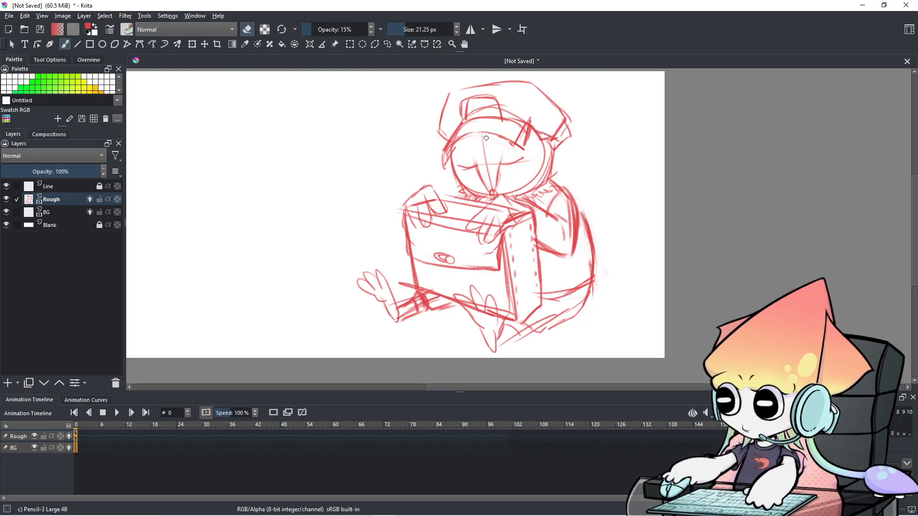
{"action": "mouse_move", "coordinate": [512, 149]}
{"action": "left_mouse_down", "text": "shift"}
{"action": "mouse_move", "coordinate": [493, 138]}
{"action": "mouse_move", "coordinate": [521, 138]}
{"action": "mouse_move", "coordinate": [526, 128]}
{"action": "mouse_move", "coordinate": [471, 170]}
{"action": "left_mouse_up", "text": "shift"}
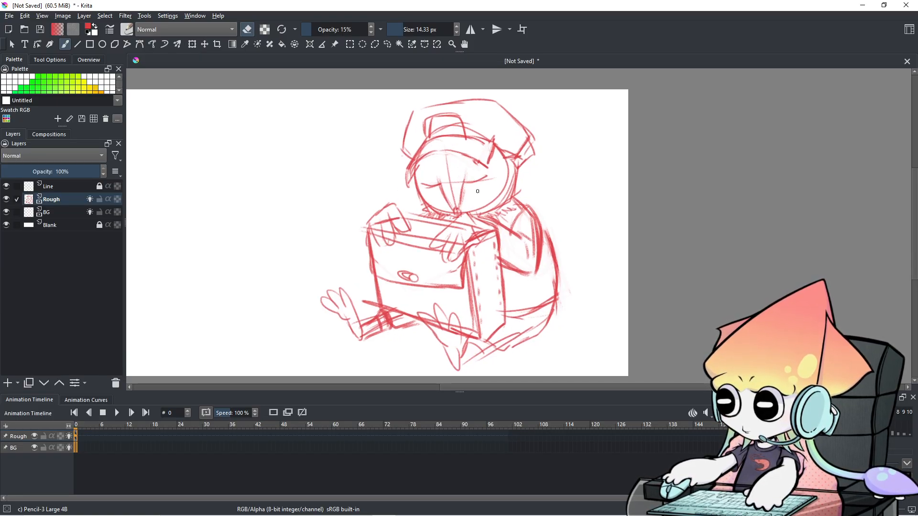
- Draw a small pointed tail sticking out from the character's lower back
{"action": "key", "text": "e"}
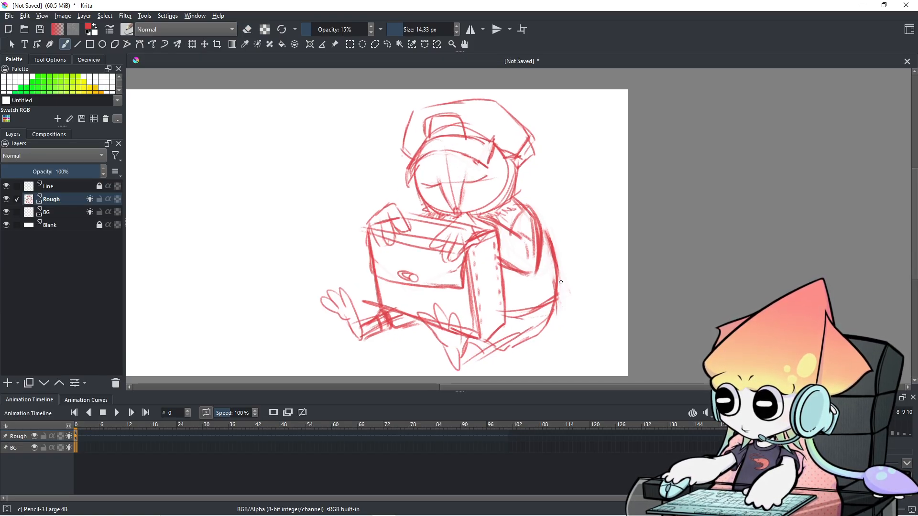
{"action": "mouse_move", "coordinate": [563, 280]}
{"action": "left_mouse_down"}
{"action": "mouse_move", "coordinate": [577, 289]}
{"action": "mouse_move", "coordinate": [555, 315]}
{"action": "left_mouse_up"}
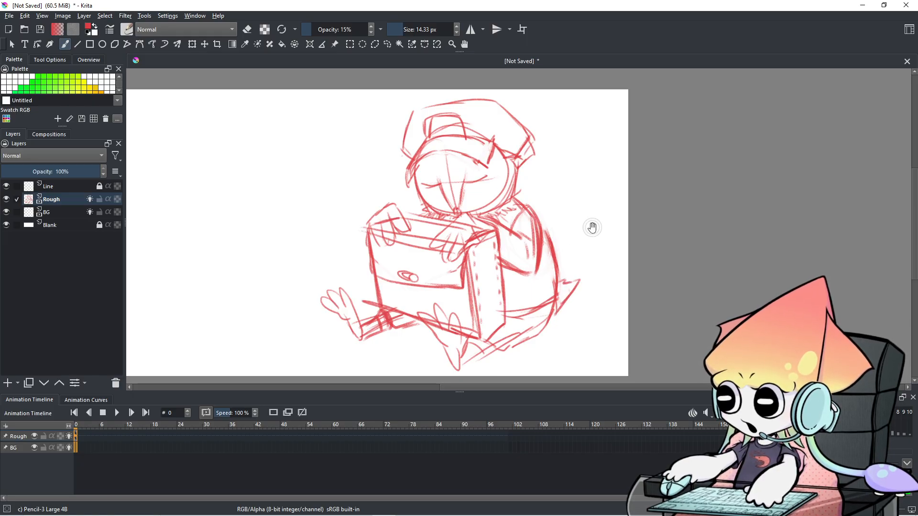
{"action": "left_click_drag", "start_coordinate": [600, 225], "coordinate": [622, 223]}
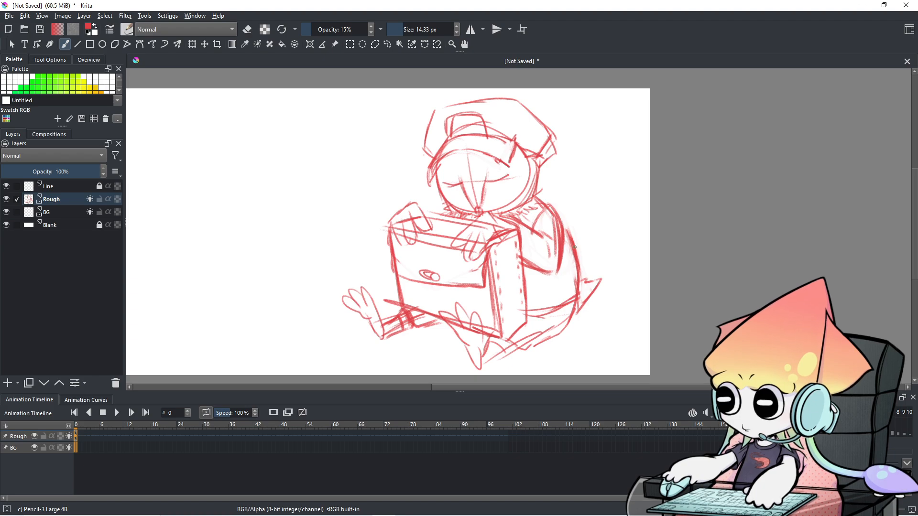
- Firm up the closed-eye lines on the character's face
{"action": "left_click_drag", "start_coordinate": [562, 236], "coordinate": [575, 240]}
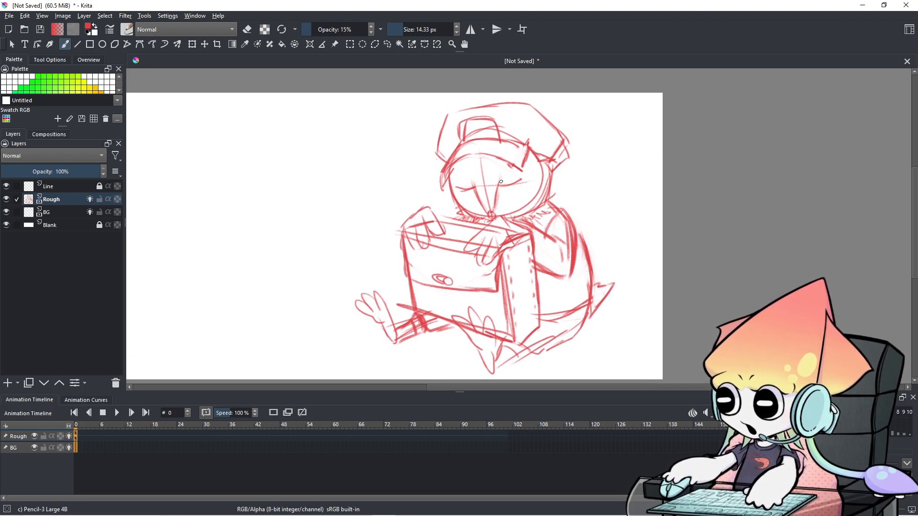
{"action": "mouse_move", "coordinate": [456, 187]}
{"action": "left_mouse_down"}
{"action": "mouse_move", "coordinate": [482, 212]}
{"action": "mouse_move", "coordinate": [453, 211]}
{"action": "left_mouse_up"}
{"action": "mouse_move", "coordinate": [482, 179]}
{"action": "left_mouse_down"}
{"action": "mouse_move", "coordinate": [496, 175]}
{"action": "mouse_move", "coordinate": [487, 186]}
{"action": "left_mouse_up"}
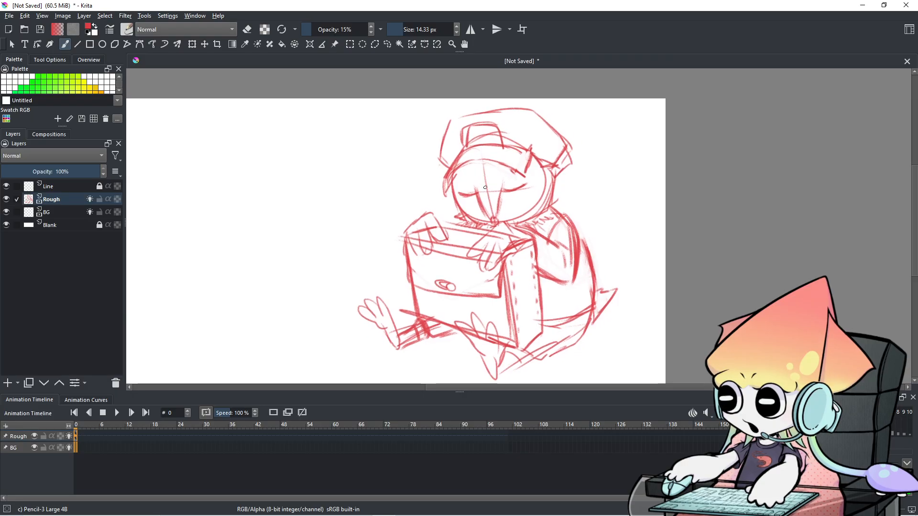
{"action": "left_click", "coordinate": [105, 437]}
{"action": "left_click", "coordinate": [90, 438]}
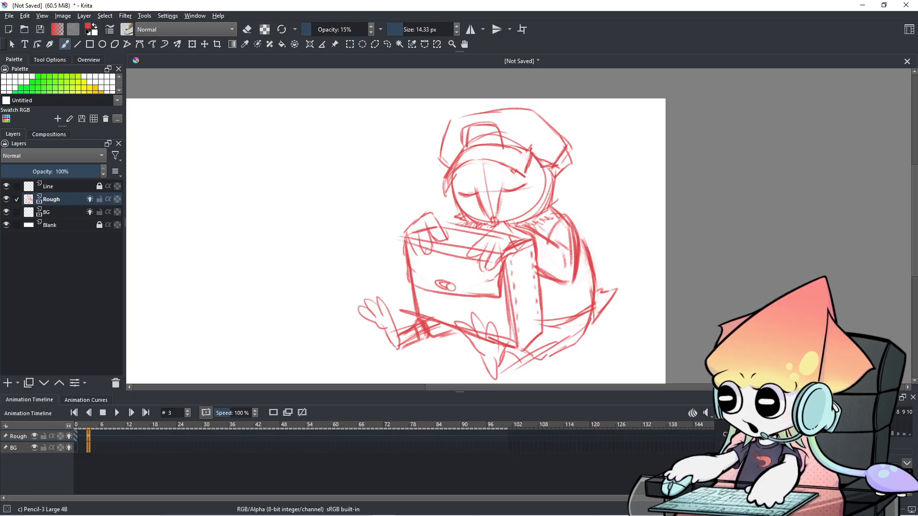
{"action": "key", "text": "Down"}
{"action": "key", "text": "Down"}
{"action": "key", "text": "Down"}
{"action": "key", "text": "Down"}
{"action": "key", "text": "Down"}
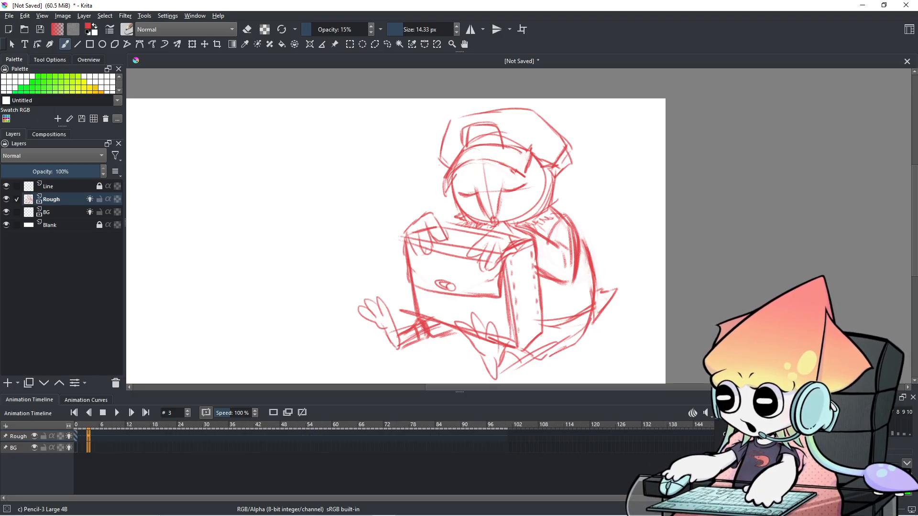
{"action": "key", "text": "Down"}
{"action": "key", "text": "Down"}
{"action": "key", "text": "Down"}
{"action": "key", "text": "Down"}
{"action": "key", "text": "Down"}
{"action": "key", "text": "Down"}
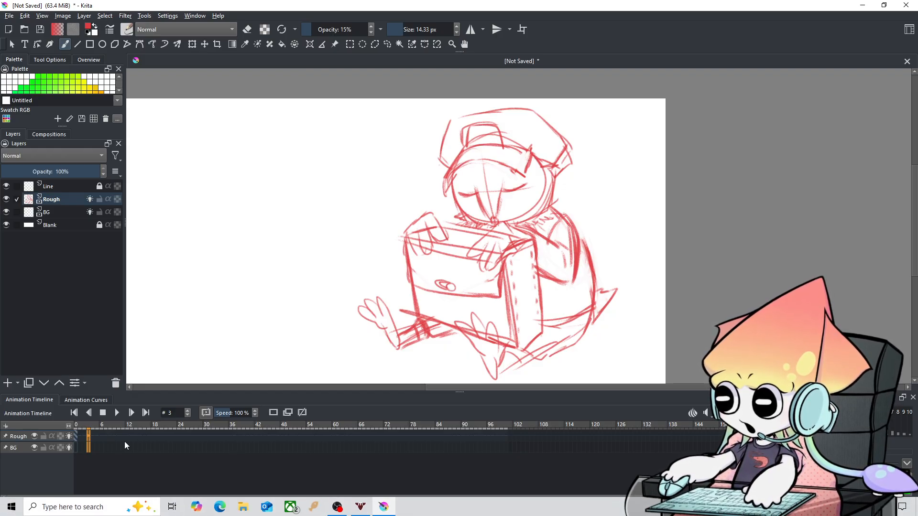
- Add a blank keyframe to the Rough layer at frame 3
{"action": "left_click", "coordinate": [82, 437]}
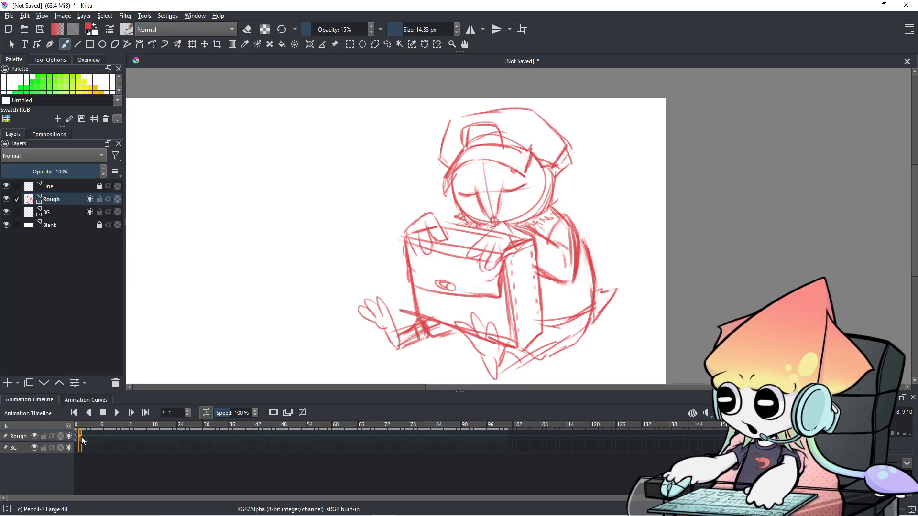
{"action": "left_click", "coordinate": [89, 437]}
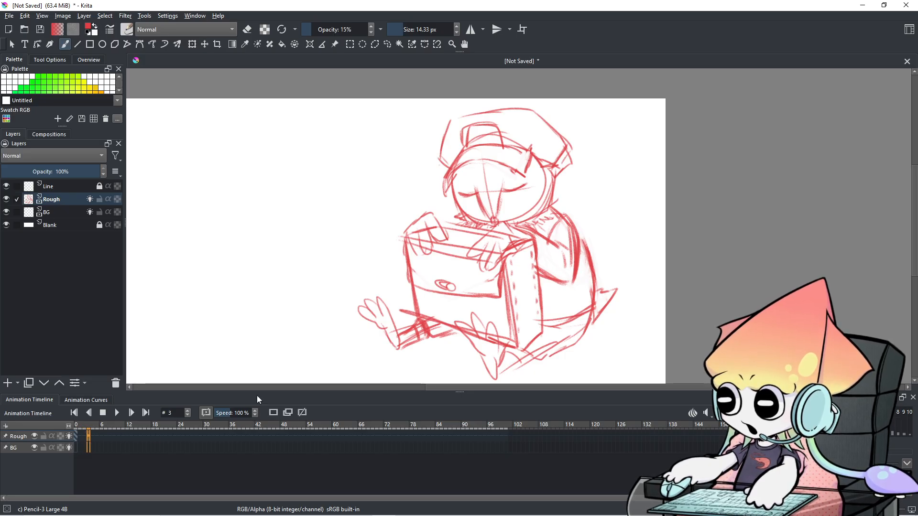
{"action": "scroll", "coordinate": [545, 306], "scroll_direction": "up", "scroll_amount": 1}
{"action": "left_click_drag", "start_coordinate": [544, 306], "coordinate": [528, 335]}
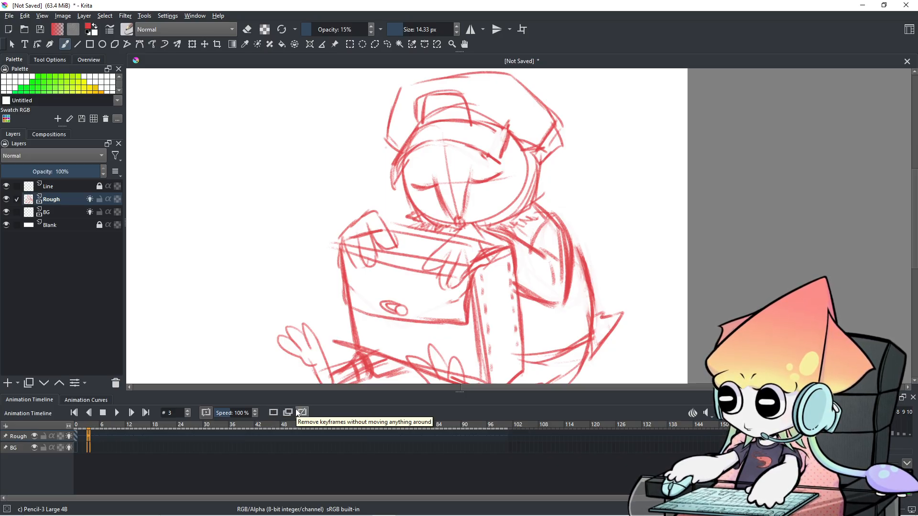
{"action": "left_click", "coordinate": [273, 413]}
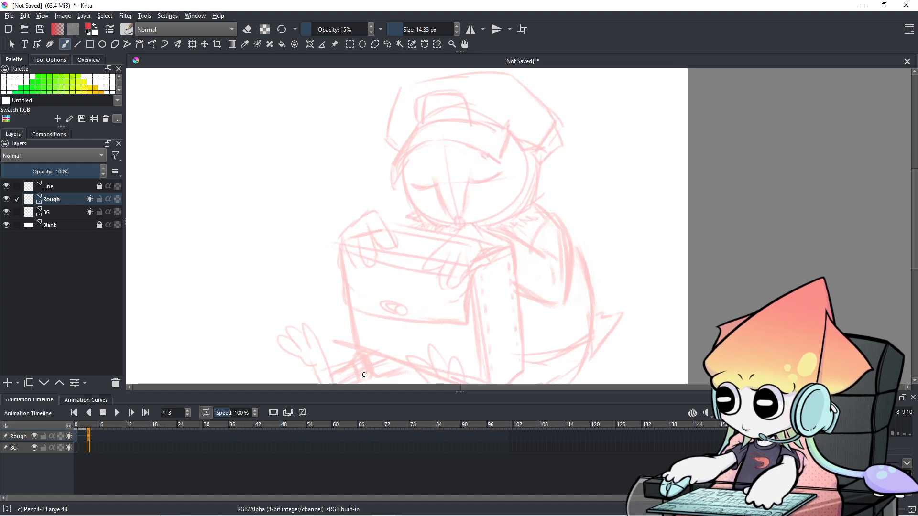
- Try marking the head's motion with a thick arc and small arrow beside the face and heavy strokes on the box top
{"action": "scroll", "coordinate": [512, 280], "scroll_direction": "down", "scroll_amount": 2}
{"action": "scroll", "coordinate": [514, 285], "scroll_direction": "up", "scroll_amount": 2}
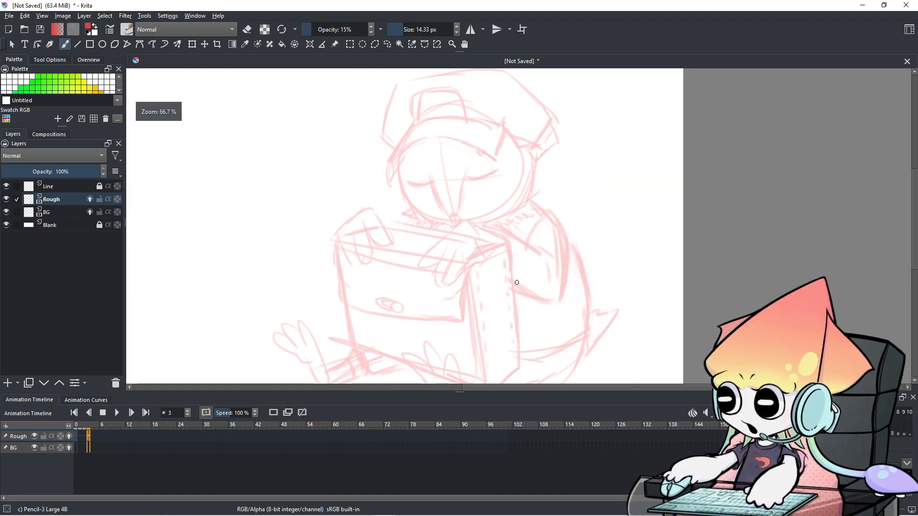
{"action": "scroll", "coordinate": [516, 283], "scroll_direction": "down", "scroll_amount": 1}
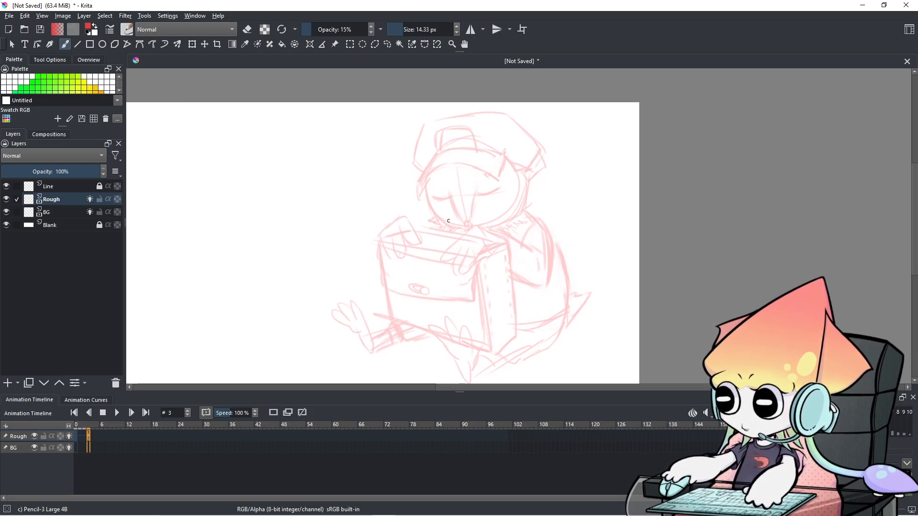
{"action": "mouse_move", "coordinate": [454, 152]}
{"action": "left_mouse_down"}
{"action": "mouse_move", "coordinate": [413, 210]}
{"action": "mouse_move", "coordinate": [442, 242]}
{"action": "mouse_move", "coordinate": [420, 241]}
{"action": "mouse_move", "coordinate": [447, 246]}
{"action": "left_mouse_up"}
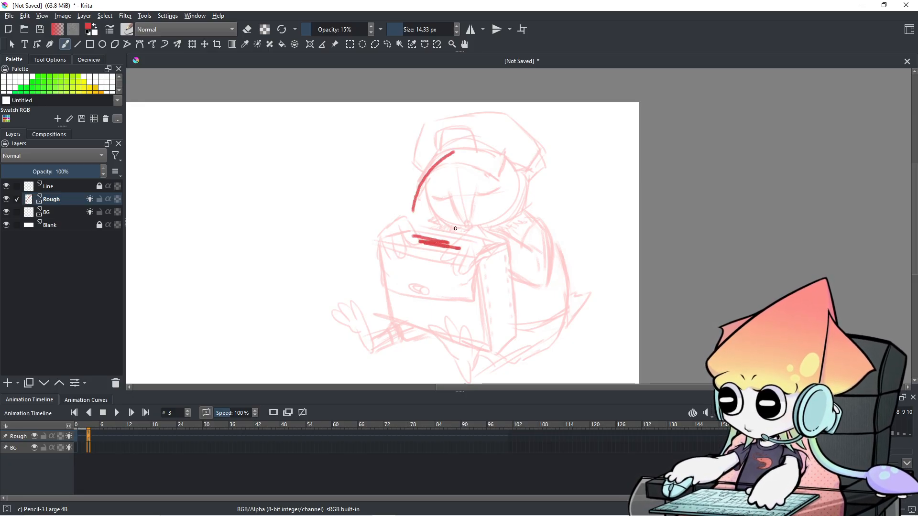
{"action": "mouse_move", "coordinate": [430, 156]}
{"action": "left_mouse_down"}
{"action": "mouse_move", "coordinate": [416, 167]}
{"action": "mouse_move", "coordinate": [433, 162]}
{"action": "left_mouse_up"}
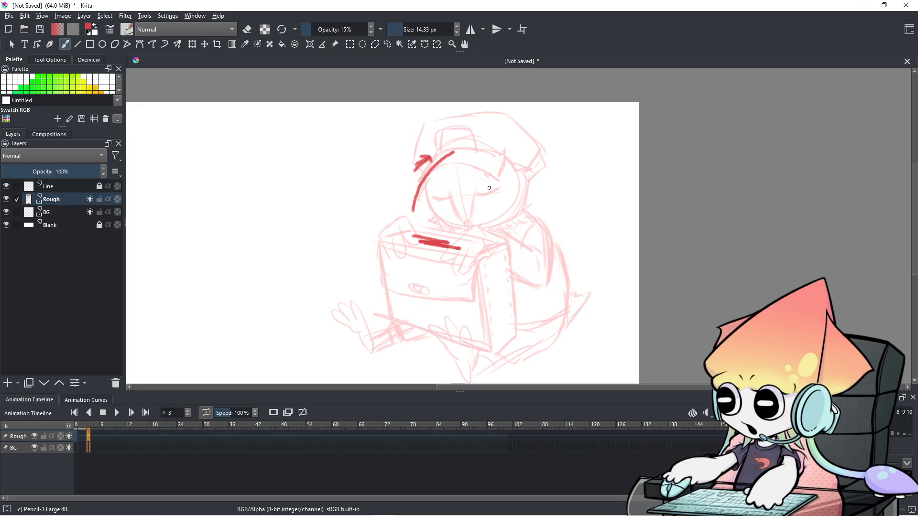
{"action": "scroll", "coordinate": [516, 220], "scroll_direction": "down", "scroll_amount": 1}
{"action": "scroll", "coordinate": [516, 220], "scroll_direction": "up", "scroll_amount": 1}
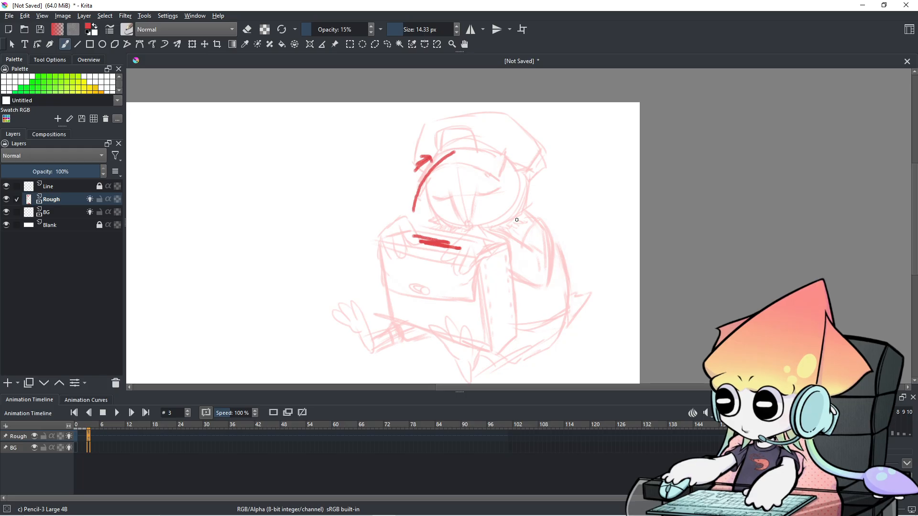
{"action": "scroll", "coordinate": [517, 220], "scroll_direction": "up", "scroll_amount": 2}
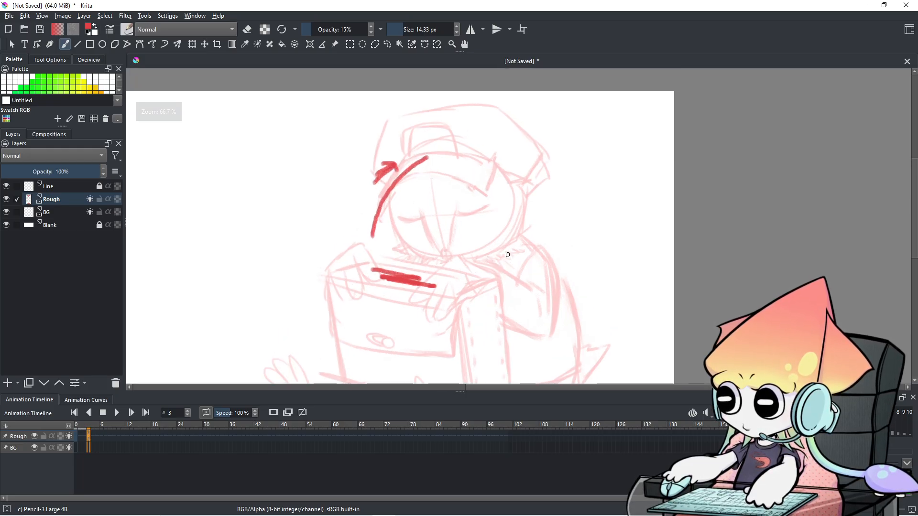
{"action": "key", "text": "ctrl+z"}
{"action": "key", "text": "ctrl+z"}
{"action": "key", "text": "ctrl+z"}
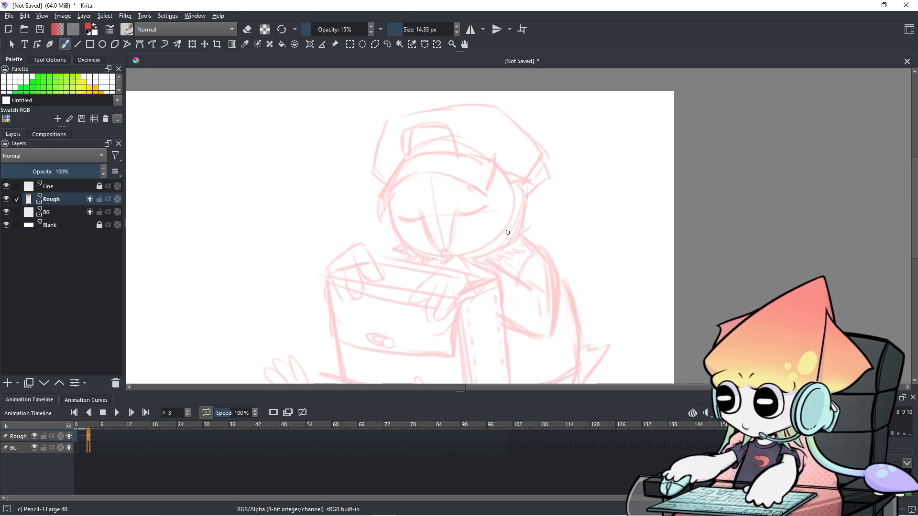
- With a 7.63 px brush, draw a curved motion arrow pointing down beside the character, with a ground line and impact marks at its tip
{"action": "scroll", "coordinate": [508, 233], "scroll_direction": "up", "scroll_amount": 3}
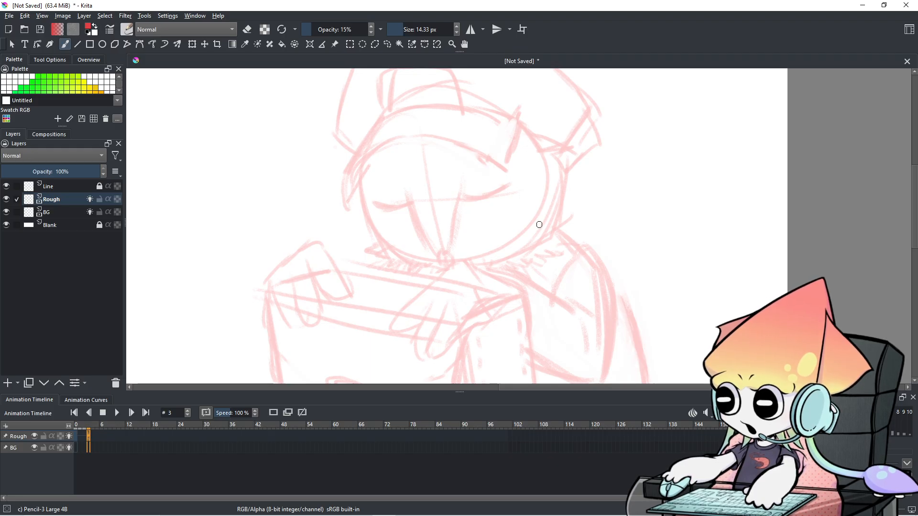
{"action": "scroll", "coordinate": [538, 225], "scroll_direction": "down", "scroll_amount": 2}
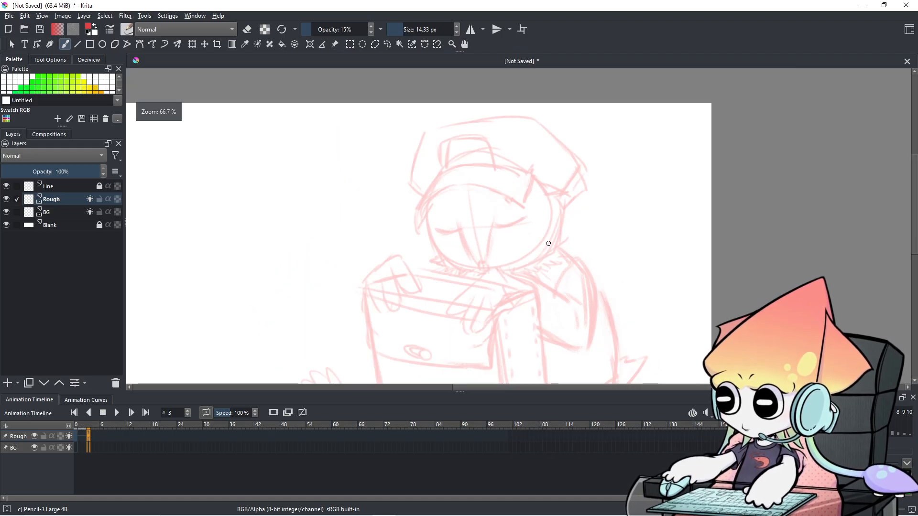
{"action": "scroll", "coordinate": [535, 246], "scroll_direction": "up", "scroll_amount": 2}
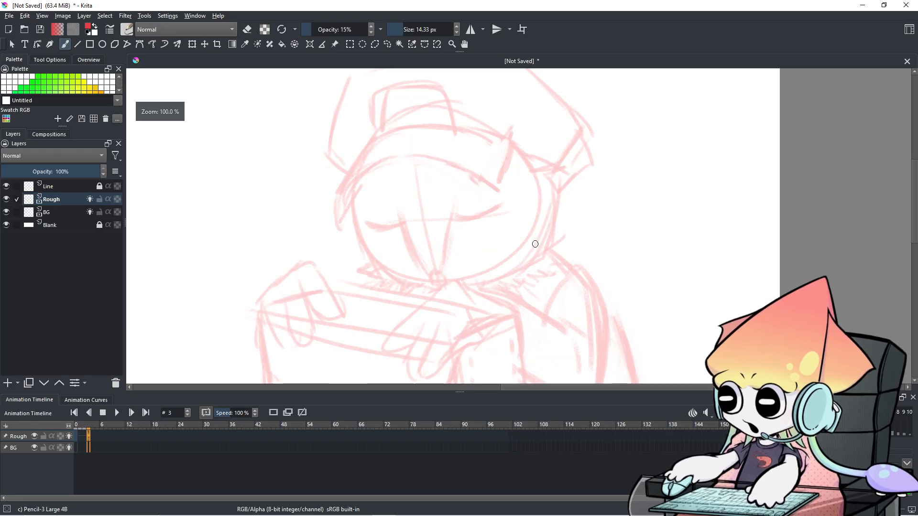
{"action": "left_click_drag", "start_coordinate": [533, 242], "coordinate": [581, 230]}
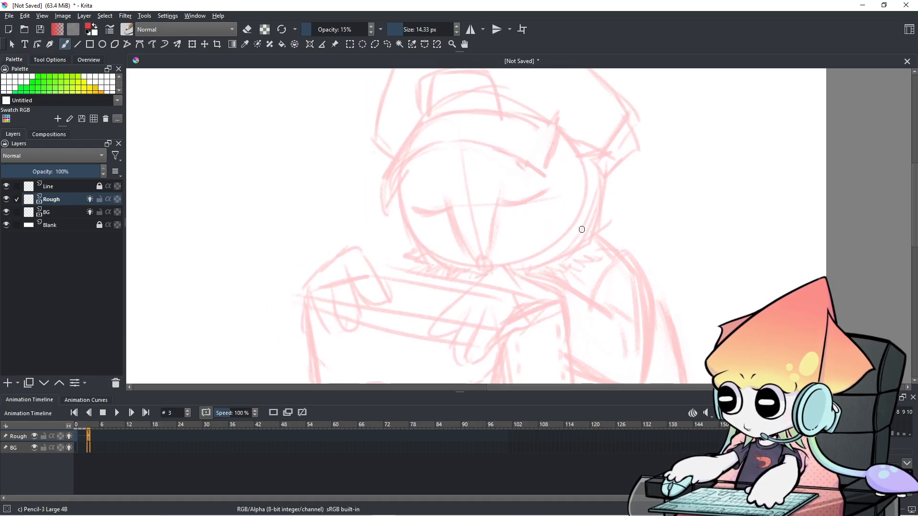
{"action": "scroll", "coordinate": [582, 229], "scroll_direction": "down", "scroll_amount": 2}
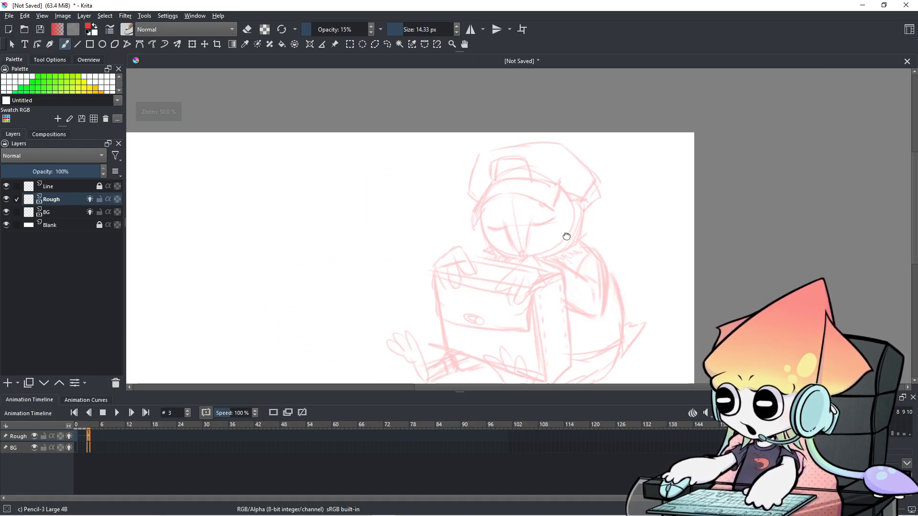
{"action": "scroll", "coordinate": [559, 244], "scroll_direction": "up", "scroll_amount": 1}
{"action": "mouse_move", "coordinate": [348, 169]}
{"action": "left_mouse_down"}
{"action": "mouse_move", "coordinate": [330, 205]}
{"action": "mouse_move", "coordinate": [357, 206]}
{"action": "left_mouse_up"}
{"action": "key", "text": "ctrl+z"}
{"action": "key", "text": "e"}
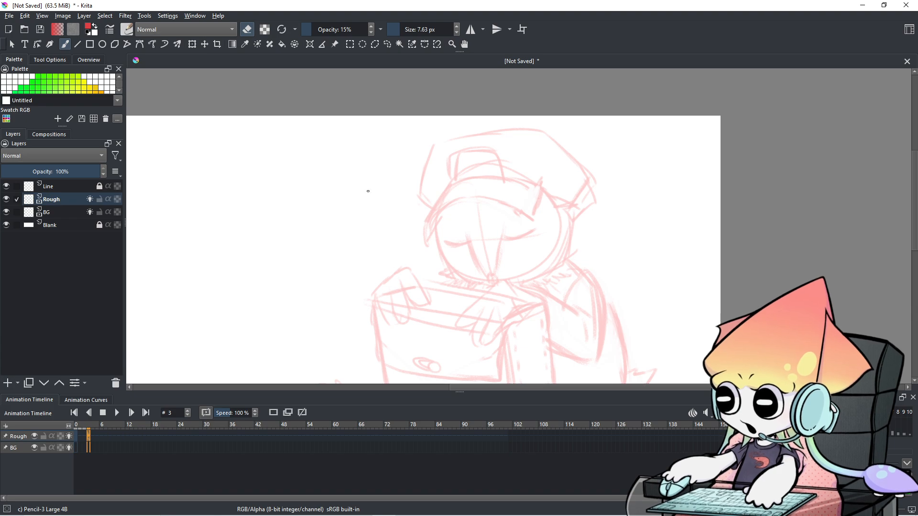
{"action": "key", "text": "e"}
{"action": "mouse_move", "coordinate": [344, 251]}
{"action": "left_mouse_down"}
{"action": "mouse_move", "coordinate": [365, 192]}
{"action": "mouse_move", "coordinate": [329, 271]}
{"action": "mouse_move", "coordinate": [322, 266]}
{"action": "mouse_move", "coordinate": [329, 284]}
{"action": "mouse_move", "coordinate": [310, 278]}
{"action": "mouse_move", "coordinate": [358, 266]}
{"action": "left_mouse_up"}
{"action": "key", "text": "ctrl+z"}
{"action": "left_click_drag", "start_coordinate": [355, 276], "coordinate": [363, 269]}
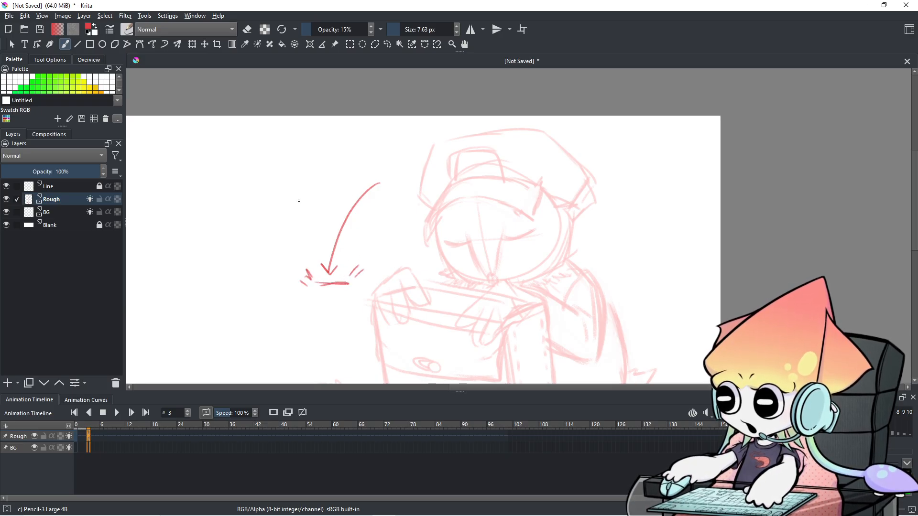
- Draw a shorter return arrow pointing back up beside the arc, with two small round eyes and short brow dashes above it
{"action": "left_click_drag", "start_coordinate": [353, 254], "coordinate": [379, 207]}
{"action": "mouse_move", "coordinate": [362, 218]}
{"action": "left_mouse_down"}
{"action": "mouse_move", "coordinate": [379, 207]}
{"action": "mouse_move", "coordinate": [380, 220]}
{"action": "left_mouse_up"}
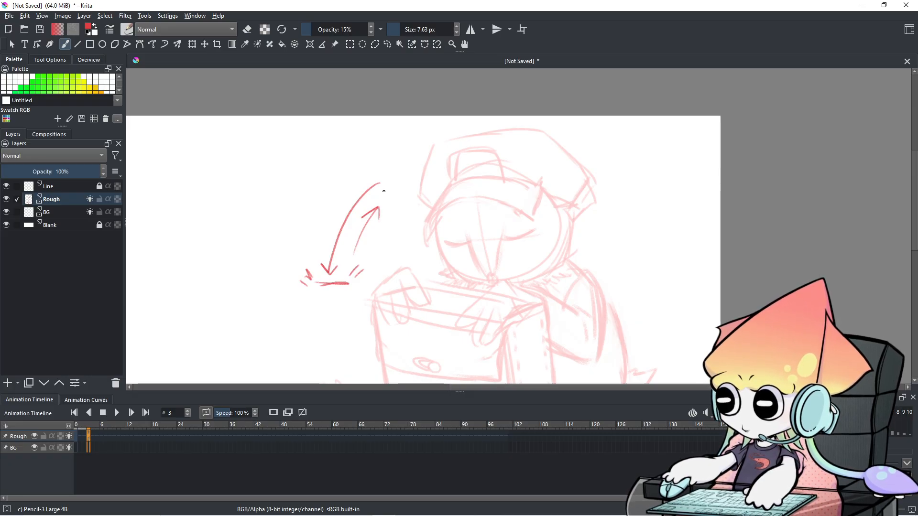
{"action": "left_click_drag", "start_coordinate": [379, 192], "coordinate": [392, 191]}
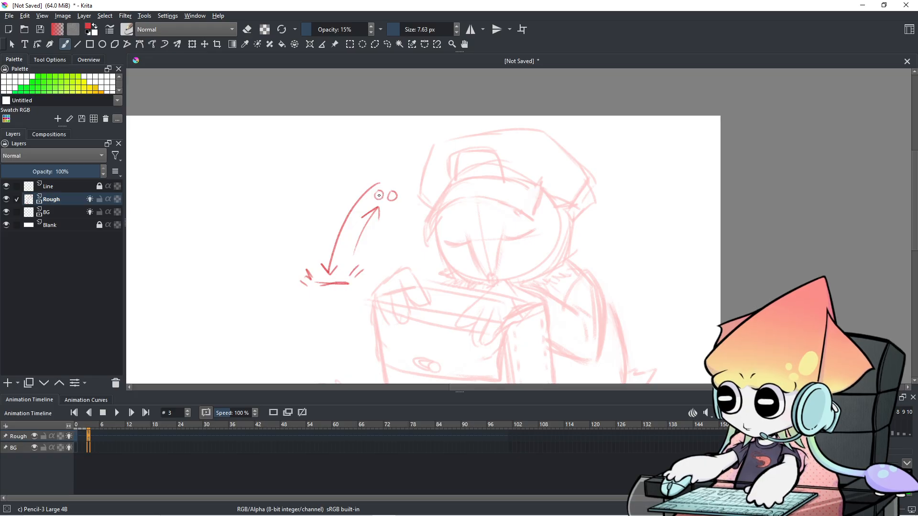
{"action": "left_click_drag", "start_coordinate": [397, 175], "coordinate": [402, 177]}
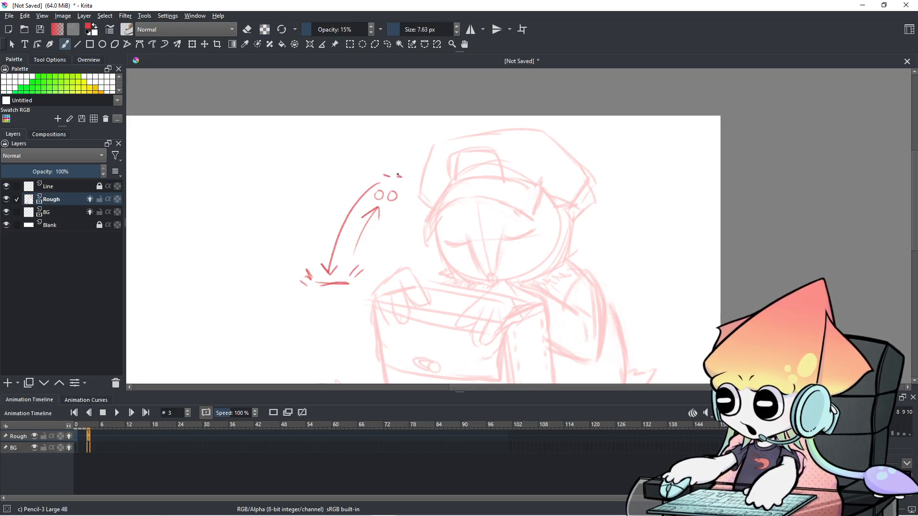
{"action": "key", "text": "ctrl+z"}
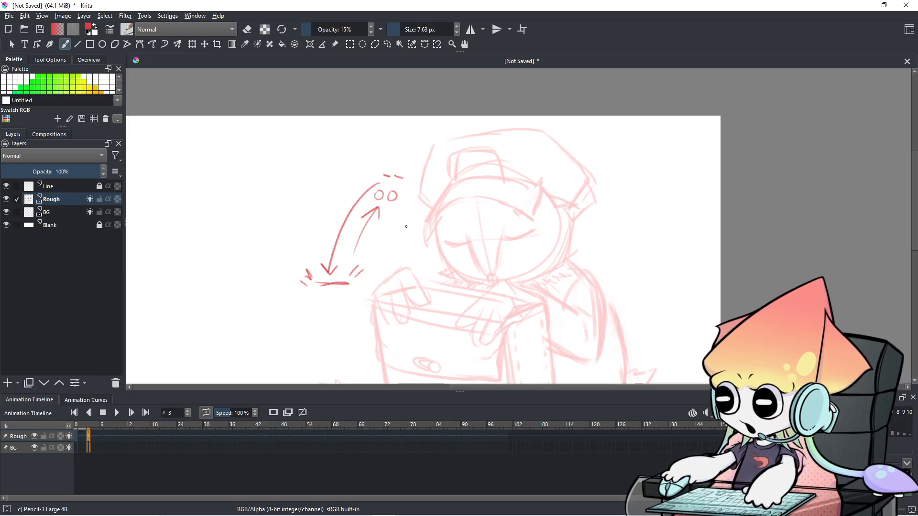
- With an 8.71 px brush, trace the lower face curve and both cheek outlines over the faded sketch
{"action": "mouse_move", "coordinate": [488, 352]}
{"action": "left_mouse_down"}
{"action": "mouse_move", "coordinate": [455, 301]}
{"action": "mouse_move", "coordinate": [426, 330]}
{"action": "left_mouse_up"}
{"action": "key", "text": "bracketright"}
{"action": "key", "text": "bracketright"}
{"action": "mouse_move", "coordinate": [432, 217]}
{"action": "left_mouse_down"}
{"action": "mouse_move", "coordinate": [427, 235]}
{"action": "mouse_move", "coordinate": [436, 220]}
{"action": "left_mouse_up"}
{"action": "key", "text": "ctrl+z"}
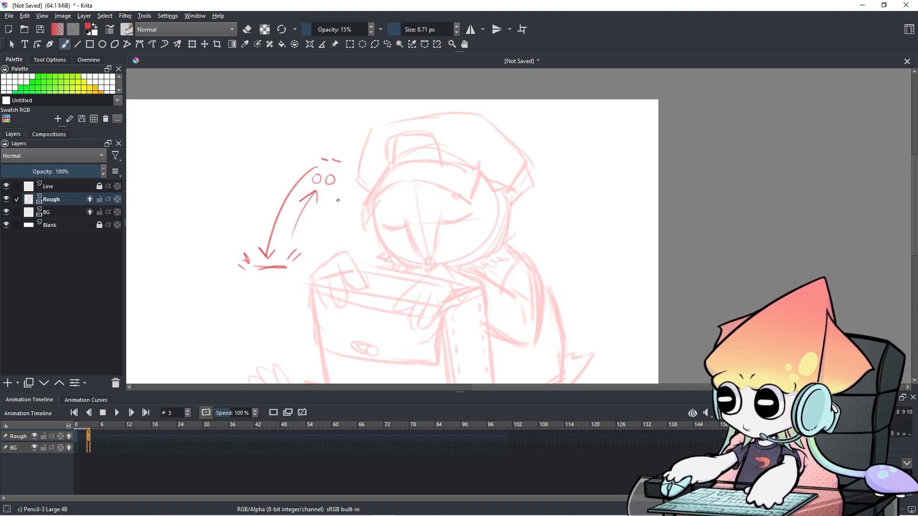
{"action": "mouse_move", "coordinate": [242, 225]}
{"action": "left_mouse_down"}
{"action": "mouse_move", "coordinate": [248, 294]}
{"action": "mouse_move", "coordinate": [287, 153]}
{"action": "mouse_move", "coordinate": [339, 215]}
{"action": "mouse_move", "coordinate": [245, 281]}
{"action": "left_mouse_up"}
{"action": "key", "text": "ctrl+z"}
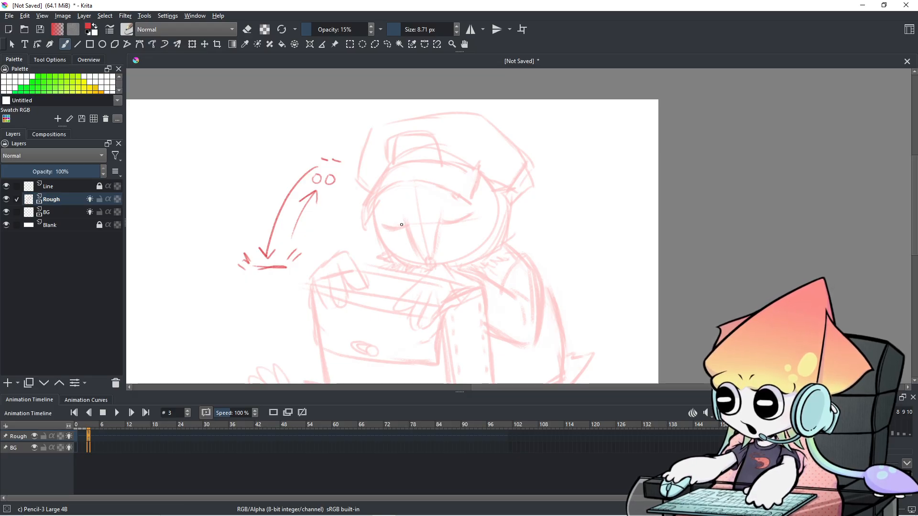
{"action": "mouse_move", "coordinate": [373, 204]}
{"action": "left_mouse_down"}
{"action": "mouse_move", "coordinate": [370, 237]}
{"action": "mouse_move", "coordinate": [403, 265]}
{"action": "mouse_move", "coordinate": [491, 251]}
{"action": "left_mouse_up"}
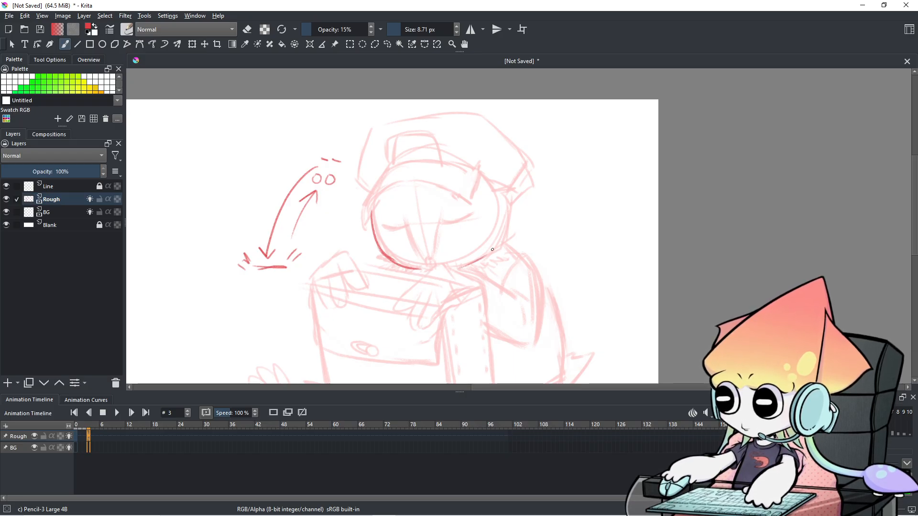
{"action": "left_click_drag", "start_coordinate": [502, 192], "coordinate": [502, 242]}
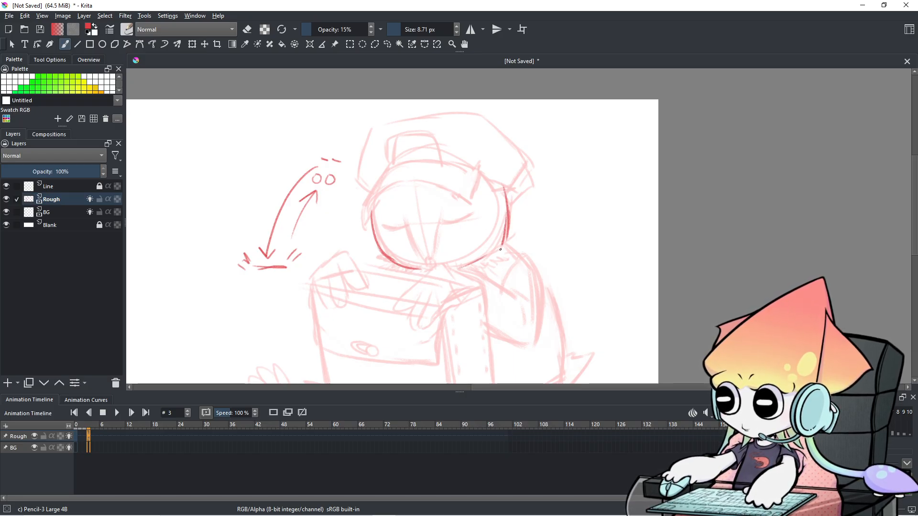
{"action": "key", "text": "ctrl+z"}
{"action": "key", "text": "ctrl+z"}
{"action": "left_click_drag", "start_coordinate": [506, 196], "coordinate": [503, 239]}
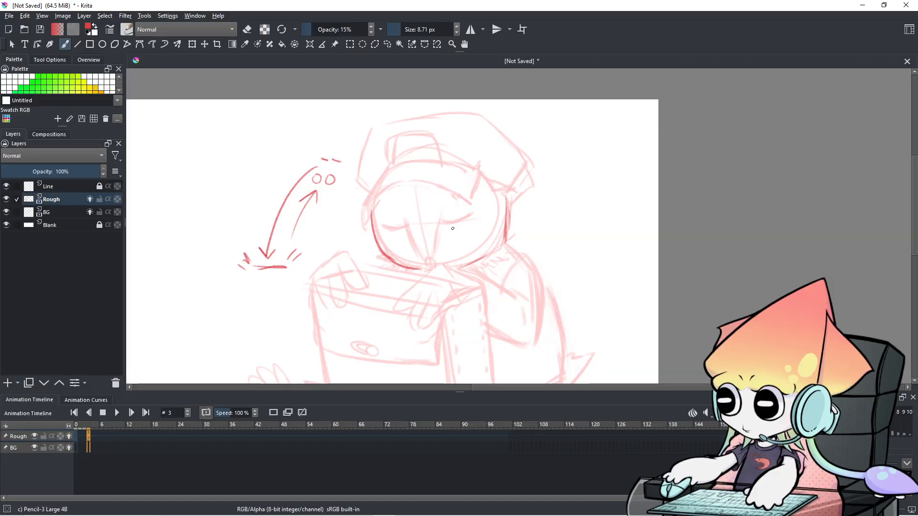
- Trace the closed eye on the side of the face nearer the shoulder, redoing the curve until it fits the faded sketch
{"action": "key", "text": "ctrl+z"}
{"action": "left_click_drag", "start_coordinate": [451, 222], "coordinate": [473, 218]}
{"action": "key", "text": "ctrl+z"}
{"action": "key", "text": "ctrl+z"}
{"action": "mouse_move", "coordinate": [447, 222]}
{"action": "left_mouse_down"}
{"action": "mouse_move", "coordinate": [475, 219]}
{"action": "mouse_move", "coordinate": [449, 222]}
{"action": "left_mouse_up"}
{"action": "key", "text": "ctrl+z"}
{"action": "key", "text": "ctrl+z"}
{"action": "key", "text": "ctrl+z"}
{"action": "key", "text": "ctrl+z"}
{"action": "key", "text": "ctrl+z"}
{"action": "key", "text": "ctrl+z"}
{"action": "key", "text": "ctrl+z"}
{"action": "key", "text": "ctrl+z"}
{"action": "key", "text": "ctrl+z"}
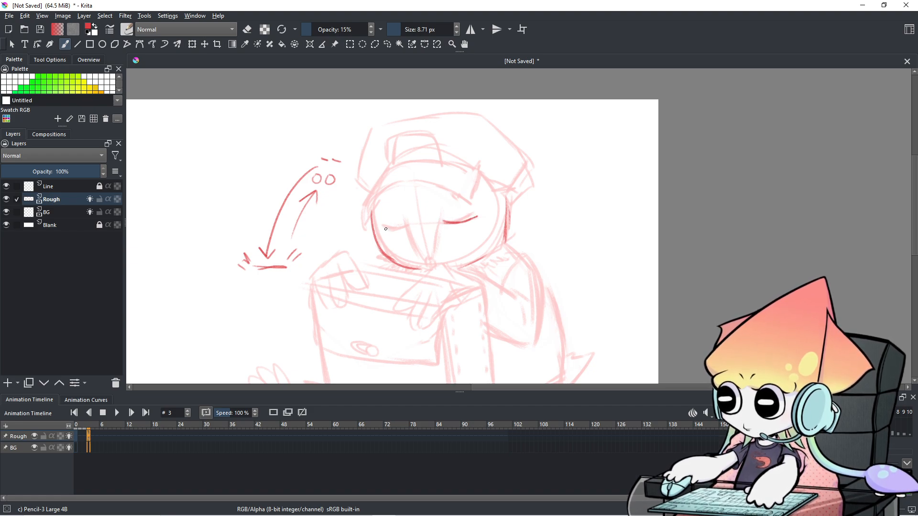
- Trace the other closed eye on the far side of the muzzle
{"action": "left_click_drag", "start_coordinate": [384, 230], "coordinate": [405, 225]}
{"action": "key", "text": "ctrl+z"}
{"action": "key", "text": "ctrl+z"}
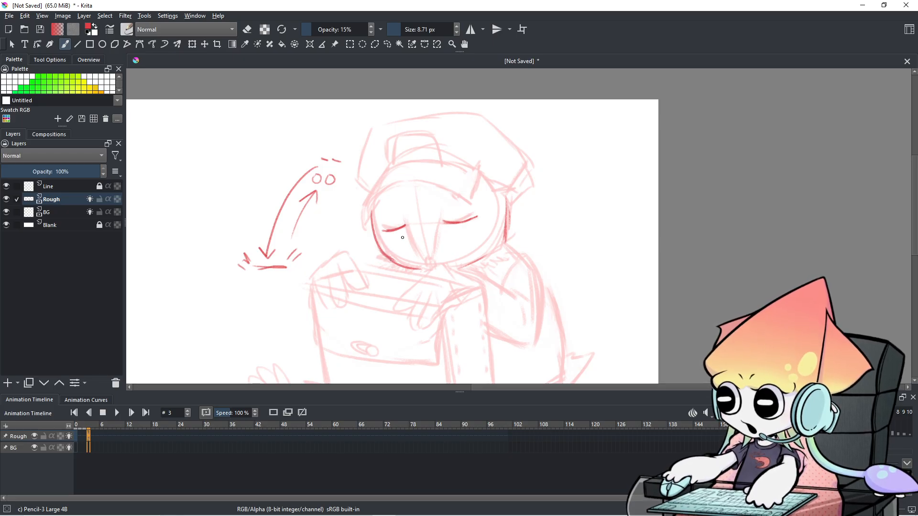
- Trace the two muzzle lines from the eyes down to where they converge at the nose
{"action": "mouse_move", "coordinate": [410, 223]}
{"action": "left_mouse_down"}
{"action": "mouse_move", "coordinate": [423, 262]}
{"action": "mouse_move", "coordinate": [440, 276]}
{"action": "left_mouse_up"}
{"action": "key", "text": "ctrl+z"}
{"action": "key", "text": "ctrl+z"}
{"action": "left_click_drag", "start_coordinate": [406, 221], "coordinate": [435, 263]}
{"action": "left_click_drag", "start_coordinate": [440, 216], "coordinate": [439, 259]}
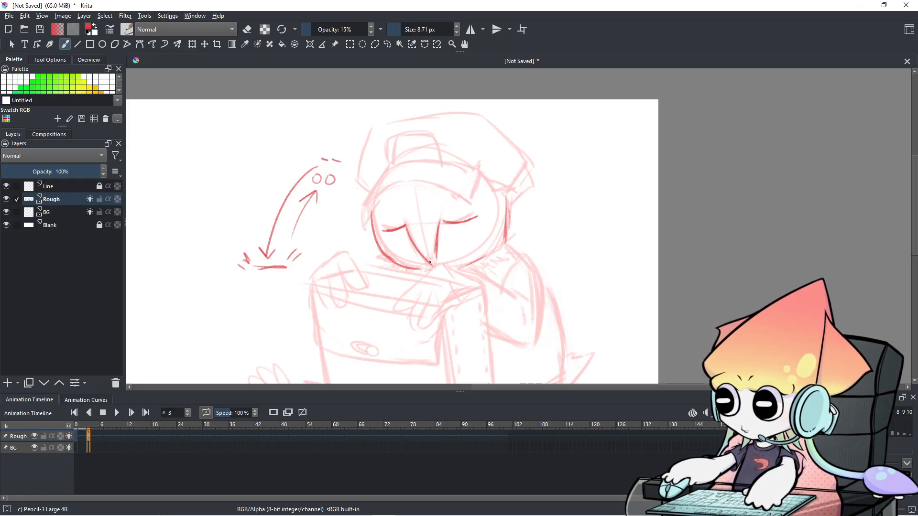
- Draw the small nose tip and trace the near half of the cap brim's lower edge, redoing the curve until it fits
{"action": "left_click_drag", "start_coordinate": [431, 261], "coordinate": [438, 266]}
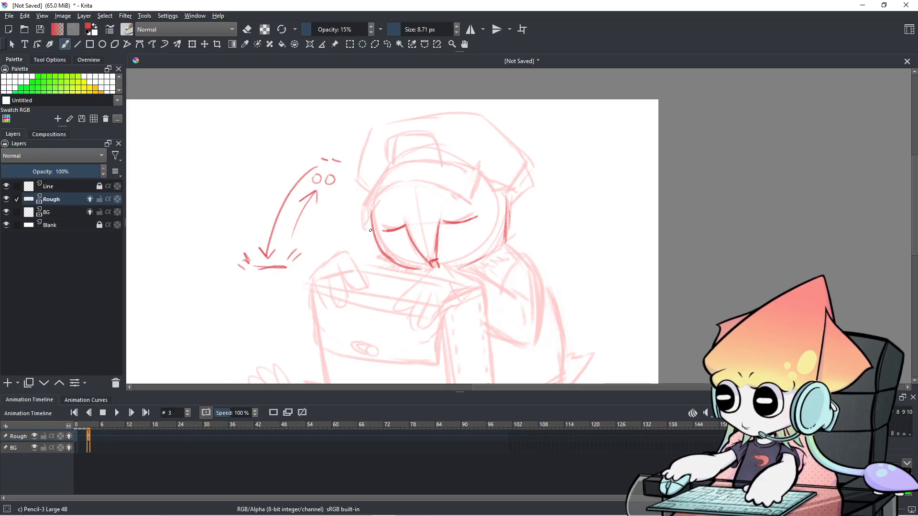
{"action": "mouse_move", "coordinate": [362, 232]}
{"action": "left_mouse_down"}
{"action": "mouse_move", "coordinate": [377, 197]}
{"action": "mouse_move", "coordinate": [365, 207]}
{"action": "mouse_move", "coordinate": [419, 192]}
{"action": "mouse_move", "coordinate": [460, 201]}
{"action": "left_mouse_up"}
{"action": "key", "text": "ctrl+z"}
{"action": "key", "text": "ctrl+z"}
{"action": "key", "text": "ctrl+z"}
{"action": "mouse_move", "coordinate": [367, 206]}
{"action": "left_mouse_down"}
{"action": "mouse_move", "coordinate": [425, 180]}
{"action": "mouse_move", "coordinate": [407, 183]}
{"action": "mouse_move", "coordinate": [459, 207]}
{"action": "left_mouse_up"}
{"action": "key", "text": "ctrl+z"}
{"action": "key", "text": "ctrl+z"}
{"action": "left_click_drag", "start_coordinate": [417, 182], "coordinate": [466, 205]}
{"action": "key", "text": "ctrl+z"}
{"action": "left_click_drag", "start_coordinate": [416, 183], "coordinate": [464, 203]}
{"action": "key", "text": "ctrl+z"}
{"action": "key", "text": "ctrl+z"}
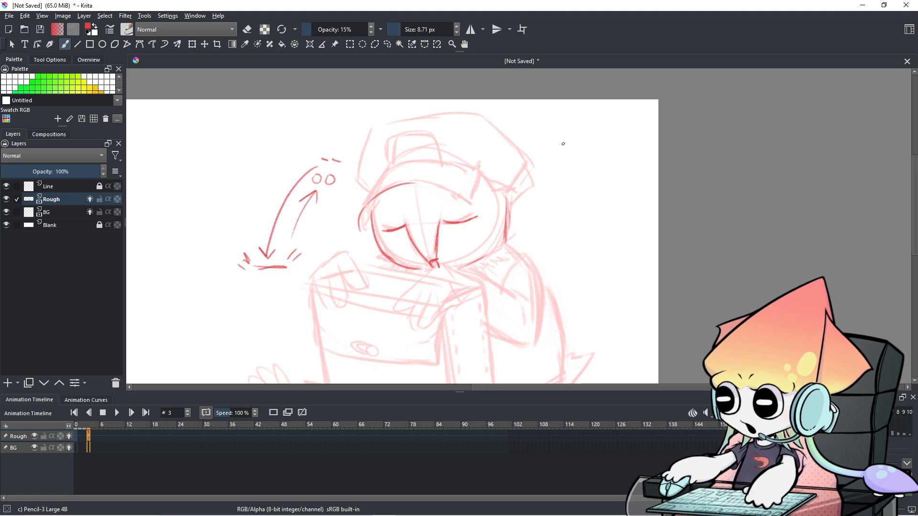
{"action": "left_click_drag", "start_coordinate": [545, 142], "coordinate": [563, 169]}
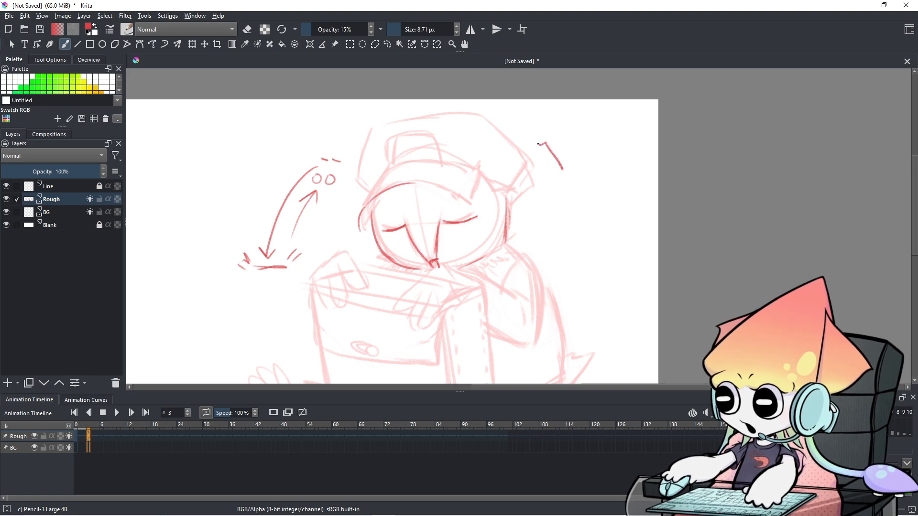
{"action": "left_click_drag", "start_coordinate": [549, 137], "coordinate": [563, 166]}
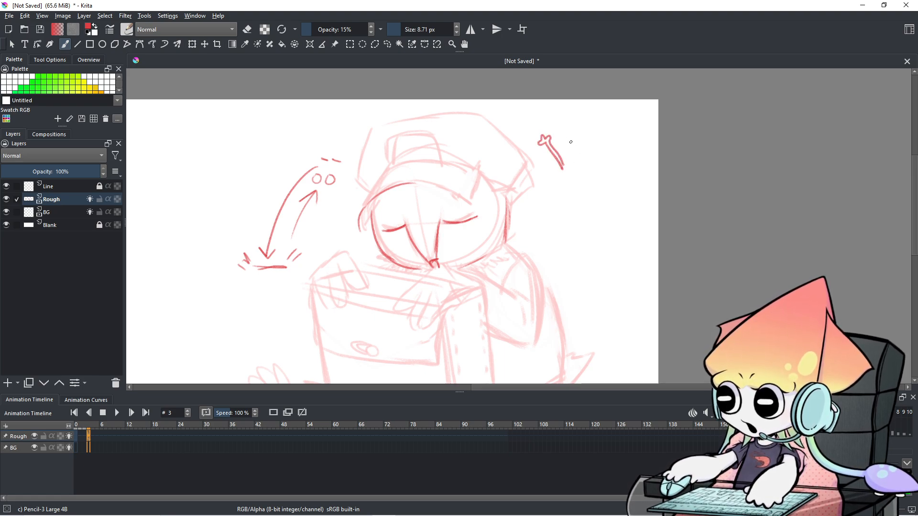
{"action": "mouse_move", "coordinate": [569, 134]}
{"action": "left_mouse_down"}
{"action": "mouse_move", "coordinate": [566, 164]}
{"action": "mouse_move", "coordinate": [574, 122]}
{"action": "mouse_move", "coordinate": [569, 157]}
{"action": "mouse_move", "coordinate": [590, 144]}
{"action": "mouse_move", "coordinate": [580, 167]}
{"action": "left_mouse_up"}
{"action": "mouse_move", "coordinate": [591, 135]}
{"action": "left_mouse_down"}
{"action": "mouse_move", "coordinate": [602, 133]}
{"action": "mouse_move", "coordinate": [578, 168]}
{"action": "left_mouse_up"}
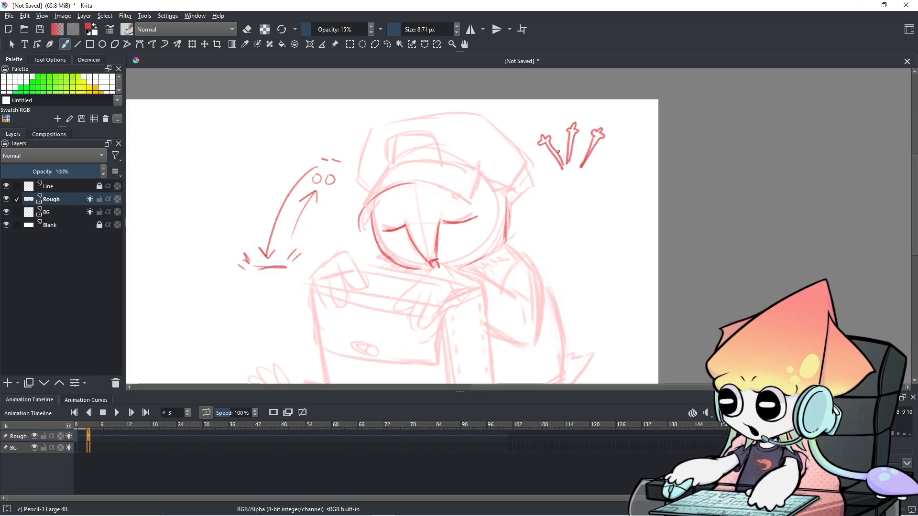
{"action": "key", "text": "ctrl+z"}
{"action": "key", "text": "ctrl+z"}
{"action": "key", "text": "ctrl+z"}
{"action": "key", "text": "ctrl+z"}
{"action": "key", "text": "ctrl+z"}
{"action": "key", "text": "ctrl+z"}
{"action": "key", "text": "ctrl+z"}
{"action": "key", "text": "ctrl+z"}
{"action": "key", "text": "ctrl+z"}
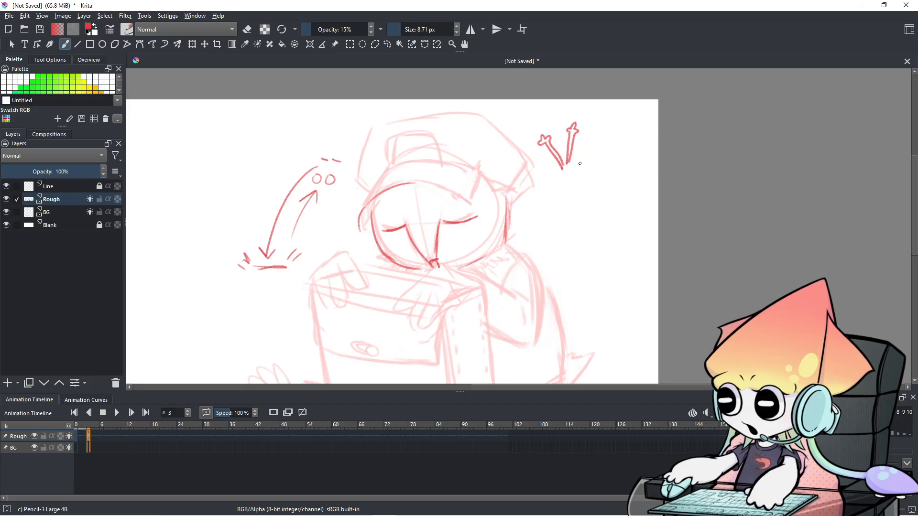
{"action": "key", "text": "ctrl+z"}
{"action": "key", "text": "ctrl+z"}
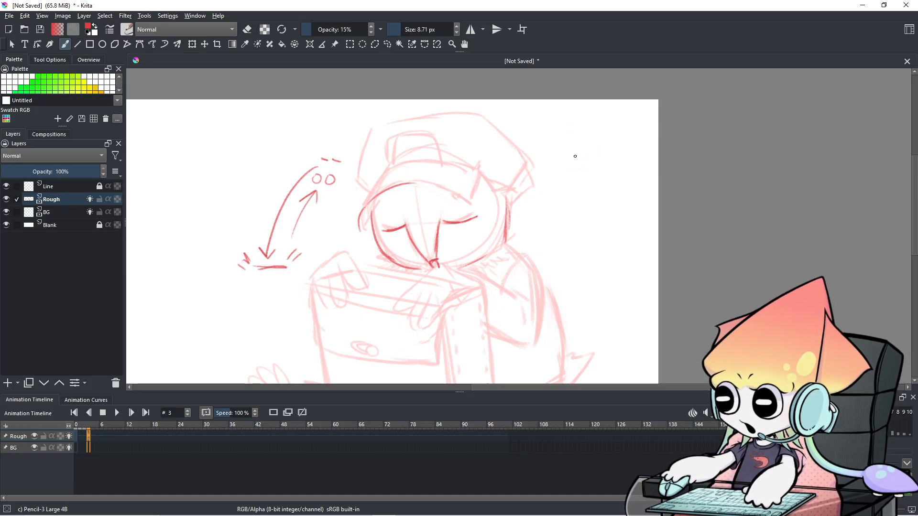
{"action": "left_click", "coordinate": [555, 140]}
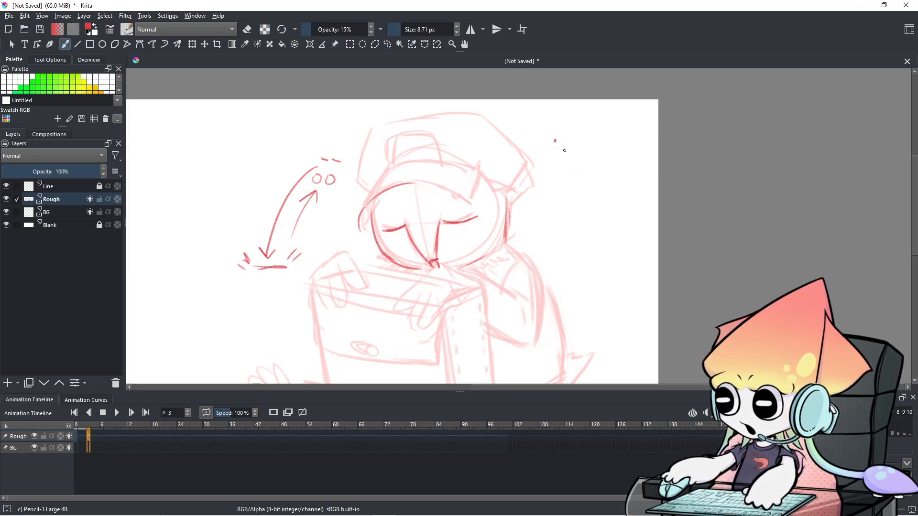
{"action": "left_click_drag", "start_coordinate": [555, 140], "coordinate": [653, 144]}
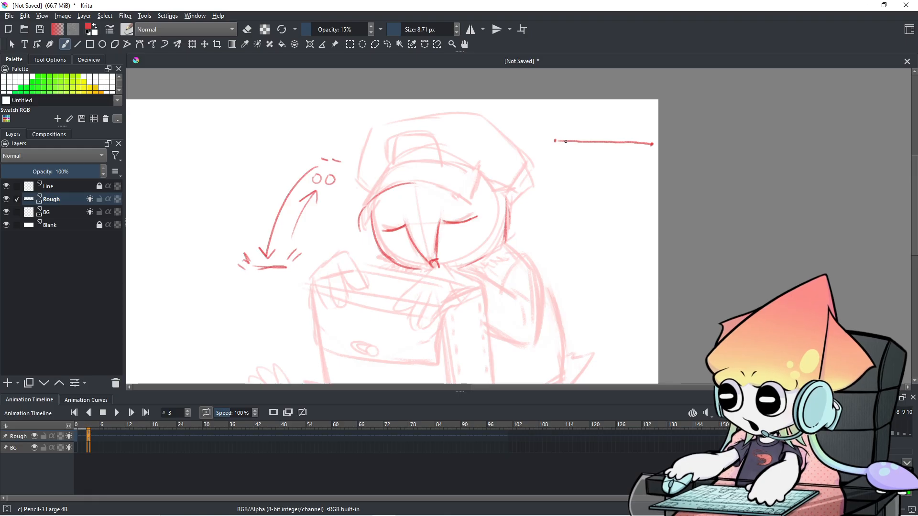
{"action": "key", "text": "ctrl+z"}
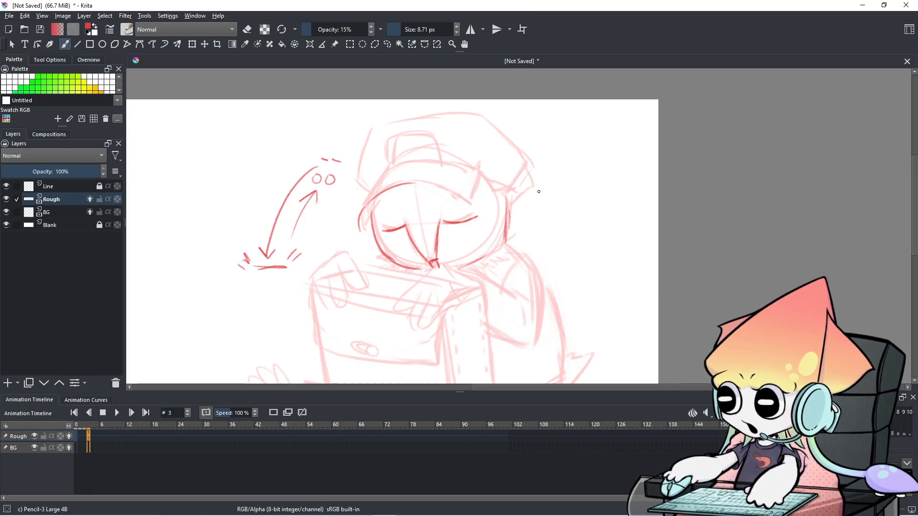
{"action": "mouse_move", "coordinate": [514, 259]}
{"action": "left_mouse_down"}
{"action": "mouse_move", "coordinate": [506, 304]}
{"action": "mouse_move", "coordinate": [534, 332]}
{"action": "left_mouse_up"}
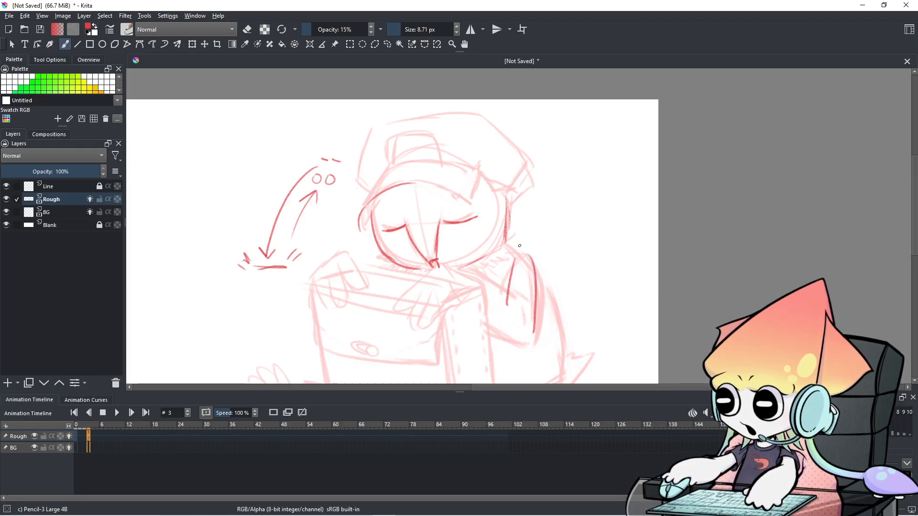
{"action": "key", "text": "ctrl+z"}
{"action": "key", "text": "ctrl+z"}
- Retrace the shoulder-side cheek outline down to the jaw, redoing the stroke until it follows the faded sketch
{"action": "left_click_drag", "start_coordinate": [507, 202], "coordinate": [535, 187]}
{"action": "left_click_drag", "start_coordinate": [538, 224], "coordinate": [507, 248]}
{"action": "mouse_move", "coordinate": [557, 214]}
{"action": "left_mouse_down"}
{"action": "mouse_move", "coordinate": [553, 236]}
{"action": "mouse_move", "coordinate": [568, 236]}
{"action": "left_mouse_up"}
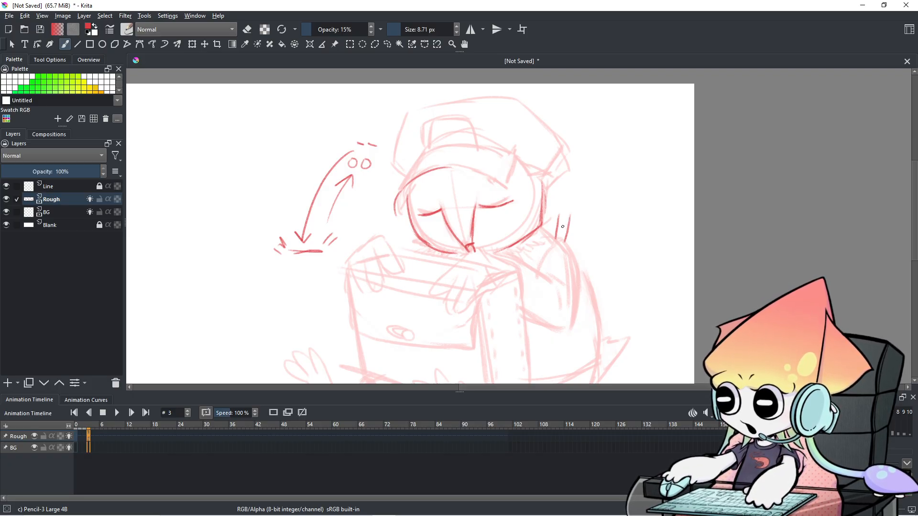
{"action": "key", "text": "ctrl+z"}
{"action": "key", "text": "ctrl+z"}
{"action": "left_click_drag", "start_coordinate": [546, 187], "coordinate": [540, 229]}
{"action": "key", "text": "ctrl+z"}
{"action": "left_click_drag", "start_coordinate": [547, 185], "coordinate": [539, 229]}
{"action": "key", "text": "ctrl+z"}
{"action": "key", "text": "ctrl+z"}
{"action": "left_click_drag", "start_coordinate": [544, 191], "coordinate": [536, 228]}
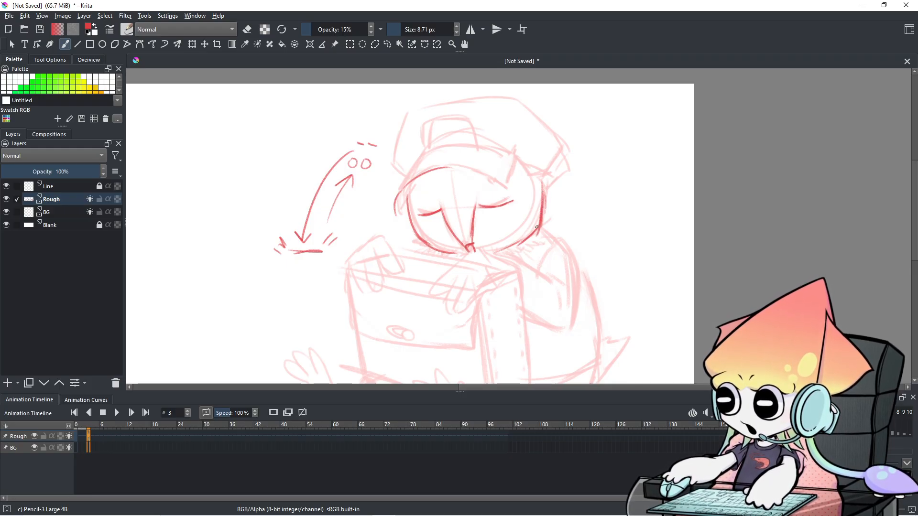
- Complete the cap's brim by tracing its lower curve across the forehead, both slanted ends and the upper edge
{"action": "mouse_move", "coordinate": [450, 167]}
{"action": "left_mouse_down"}
{"action": "mouse_move", "coordinate": [494, 183]}
{"action": "mouse_move", "coordinate": [472, 170]}
{"action": "mouse_move", "coordinate": [493, 172]}
{"action": "mouse_move", "coordinate": [498, 182]}
{"action": "mouse_move", "coordinate": [485, 170]}
{"action": "mouse_move", "coordinate": [500, 190]}
{"action": "left_mouse_up"}
{"action": "key", "text": "ctrl+z"}
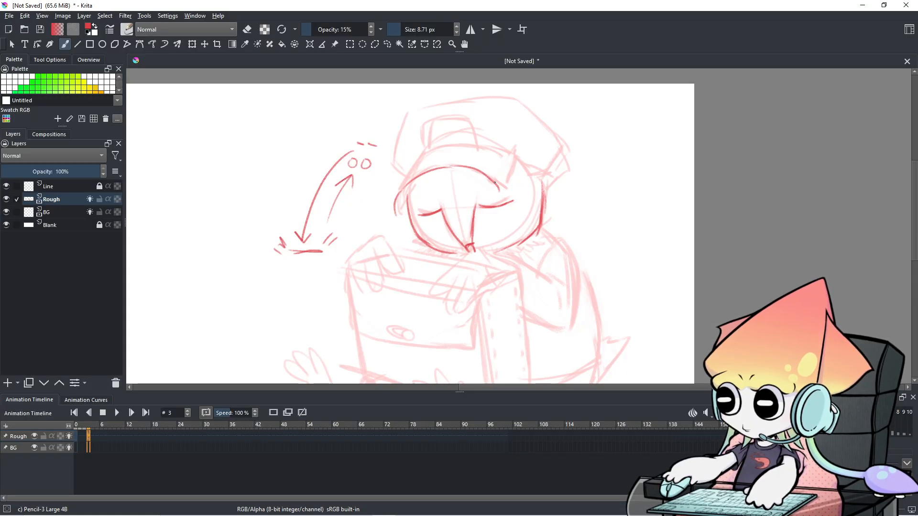
{"action": "left_click_drag", "start_coordinate": [421, 160], "coordinate": [398, 197]}
{"action": "mouse_move", "coordinate": [428, 147]}
{"action": "left_mouse_down"}
{"action": "mouse_move", "coordinate": [394, 194]}
{"action": "mouse_move", "coordinate": [399, 213]}
{"action": "left_mouse_up"}
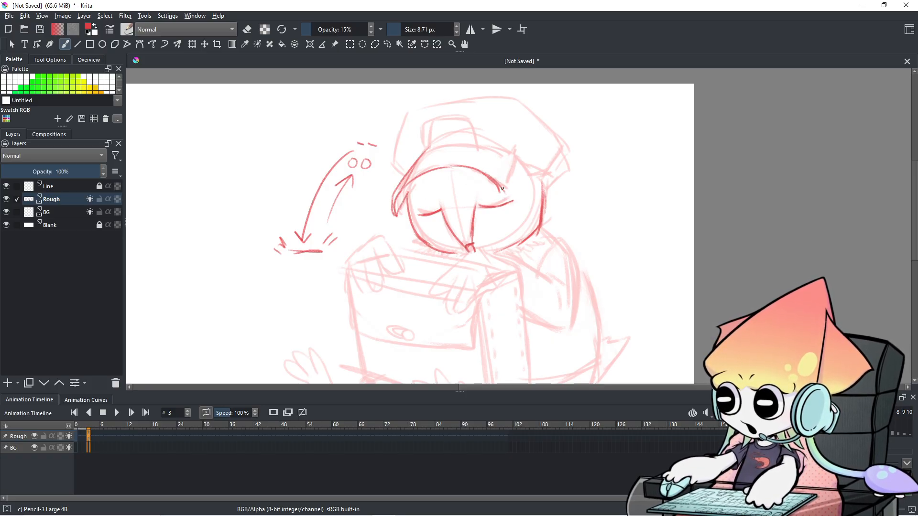
{"action": "left_click_drag", "start_coordinate": [510, 165], "coordinate": [503, 184]}
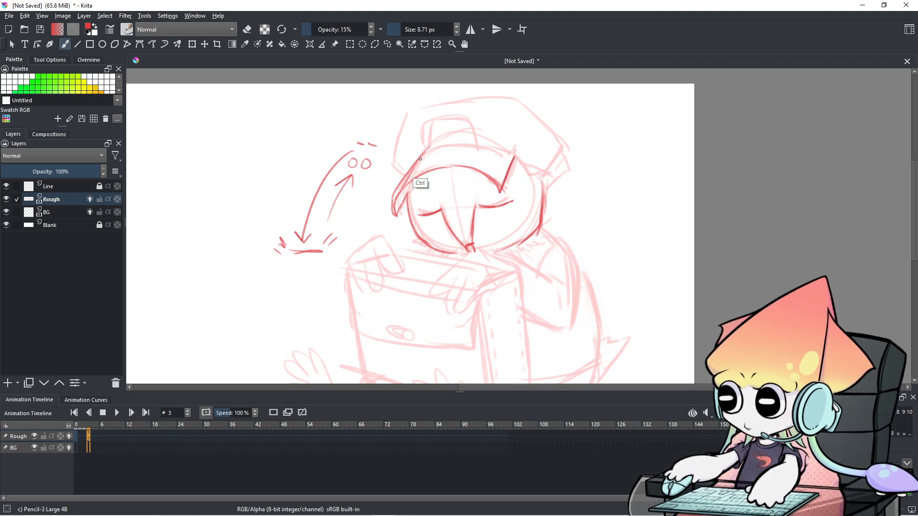
{"action": "left_click_drag", "start_coordinate": [416, 160], "coordinate": [473, 145]}
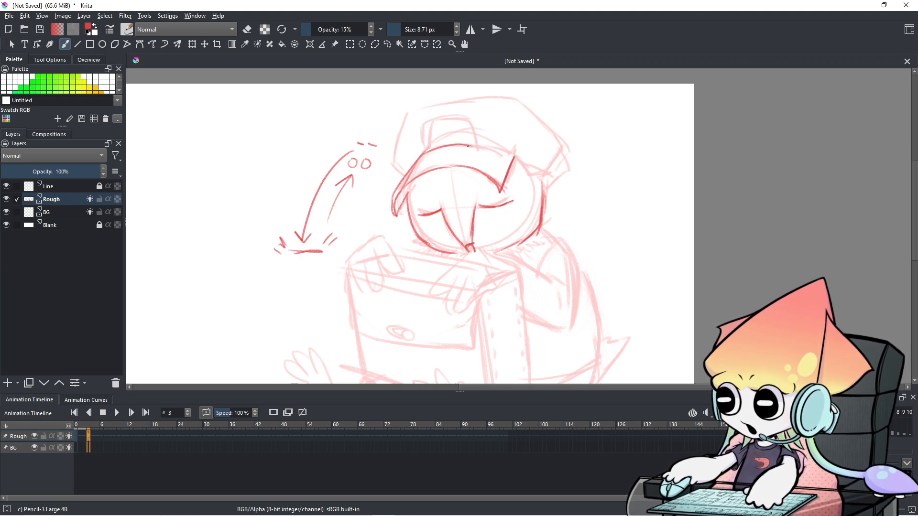
{"action": "key", "text": "ctrl+z"}
{"action": "mouse_move", "coordinate": [419, 159]}
{"action": "left_mouse_down"}
{"action": "mouse_move", "coordinate": [496, 151]}
{"action": "mouse_move", "coordinate": [471, 144]}
{"action": "mouse_move", "coordinate": [495, 155]}
{"action": "left_mouse_up"}
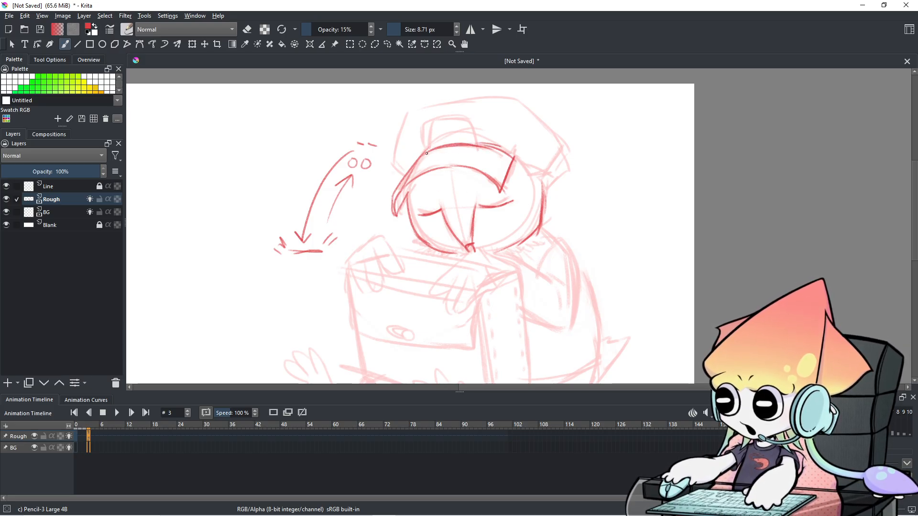
- Outline the cap's crown around the head, redoing the top and back strokes until they fit the faded sketch
{"action": "mouse_move", "coordinate": [395, 172]}
{"action": "left_mouse_down"}
{"action": "mouse_move", "coordinate": [404, 178]}
{"action": "mouse_move", "coordinate": [398, 127]}
{"action": "mouse_move", "coordinate": [392, 162]}
{"action": "mouse_move", "coordinate": [400, 120]}
{"action": "mouse_move", "coordinate": [391, 164]}
{"action": "left_mouse_up"}
{"action": "mouse_move", "coordinate": [402, 117]}
{"action": "left_mouse_down"}
{"action": "mouse_move", "coordinate": [493, 115]}
{"action": "mouse_move", "coordinate": [442, 105]}
{"action": "mouse_move", "coordinate": [512, 95]}
{"action": "left_mouse_up"}
{"action": "key", "text": "ctrl+z"}
{"action": "left_click_drag", "start_coordinate": [458, 104], "coordinate": [520, 99]}
{"action": "key", "text": "ctrl+z"}
{"action": "key", "text": "ctrl+z"}
{"action": "mouse_move", "coordinate": [411, 114]}
{"action": "left_mouse_down"}
{"action": "mouse_move", "coordinate": [448, 102]}
{"action": "mouse_move", "coordinate": [506, 101]}
{"action": "left_mouse_up"}
{"action": "key", "text": "ctrl+z"}
{"action": "key", "text": "ctrl+z"}
{"action": "left_click_drag", "start_coordinate": [411, 112], "coordinate": [506, 98]}
{"action": "key", "text": "ctrl+z"}
{"action": "mouse_move", "coordinate": [410, 112]}
{"action": "left_mouse_down"}
{"action": "mouse_move", "coordinate": [510, 99]}
{"action": "mouse_move", "coordinate": [561, 156]}
{"action": "left_mouse_up"}
{"action": "key", "text": "ctrl+z"}
{"action": "left_click_drag", "start_coordinate": [515, 101], "coordinate": [564, 153]}
{"action": "key", "text": "ctrl+z"}
{"action": "mouse_move", "coordinate": [513, 101]}
{"action": "left_mouse_down"}
{"action": "mouse_move", "coordinate": [564, 158]}
{"action": "mouse_move", "coordinate": [569, 178]}
{"action": "mouse_move", "coordinate": [559, 181]}
{"action": "left_mouse_up"}
{"action": "key", "text": "ctrl+z"}
{"action": "left_click_drag", "start_coordinate": [516, 159], "coordinate": [542, 198]}
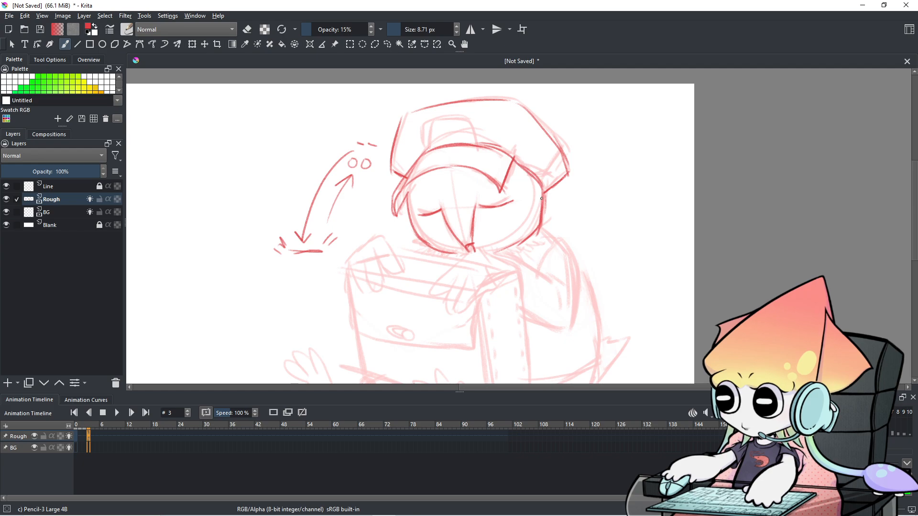
- Draw the four-sided badge on the cap's front and hatch the underside of the brim at its lower end
{"action": "mouse_move", "coordinate": [427, 143]}
{"action": "left_mouse_down"}
{"action": "mouse_move", "coordinate": [427, 125]}
{"action": "mouse_move", "coordinate": [464, 119]}
{"action": "mouse_move", "coordinate": [476, 145]}
{"action": "left_mouse_up"}
{"action": "key", "text": "ctrl+z"}
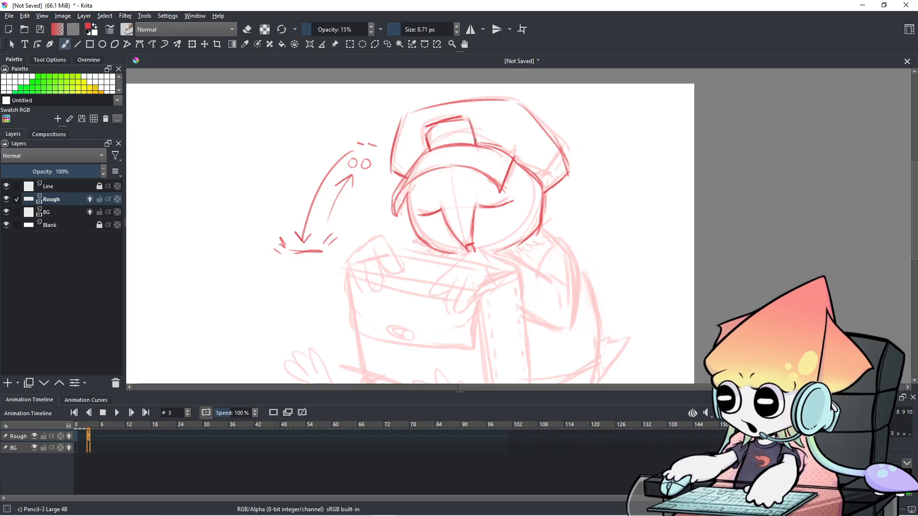
{"action": "scroll", "coordinate": [478, 143], "scroll_direction": "down", "scroll_amount": 2}
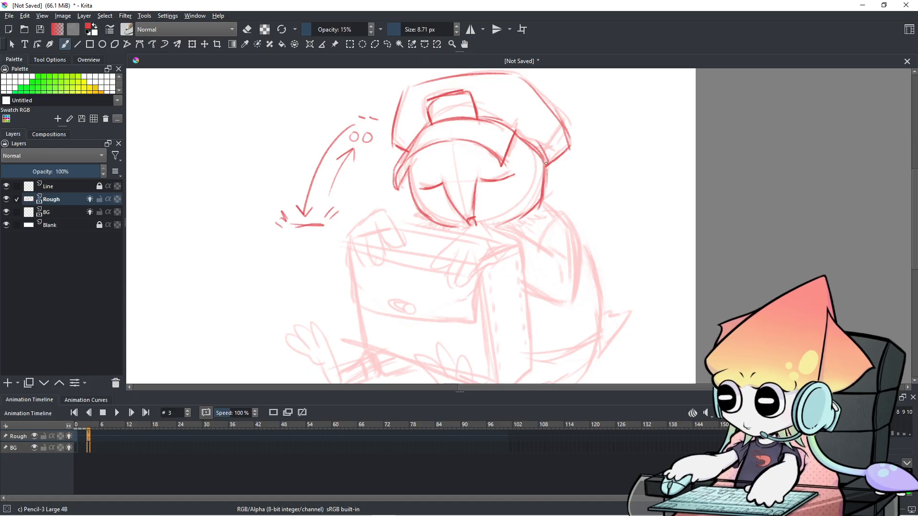
{"action": "mouse_move", "coordinate": [400, 173]}
{"action": "left_mouse_down"}
{"action": "mouse_move", "coordinate": [396, 185]}
{"action": "mouse_move", "coordinate": [407, 166]}
{"action": "left_mouse_up"}
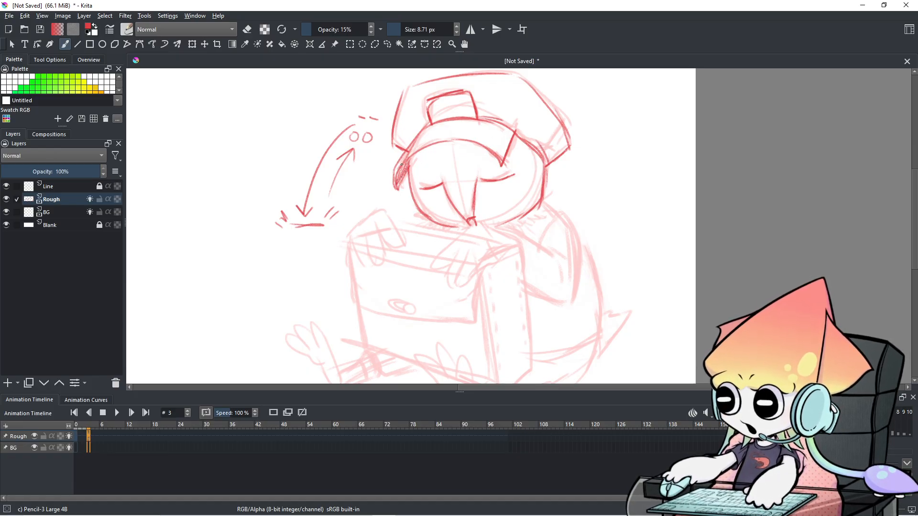
{"action": "mouse_move", "coordinate": [450, 142]}
{"action": "left_mouse_down"}
{"action": "mouse_move", "coordinate": [473, 143]}
{"action": "mouse_move", "coordinate": [491, 161]}
{"action": "mouse_move", "coordinate": [468, 112]}
{"action": "left_mouse_up"}
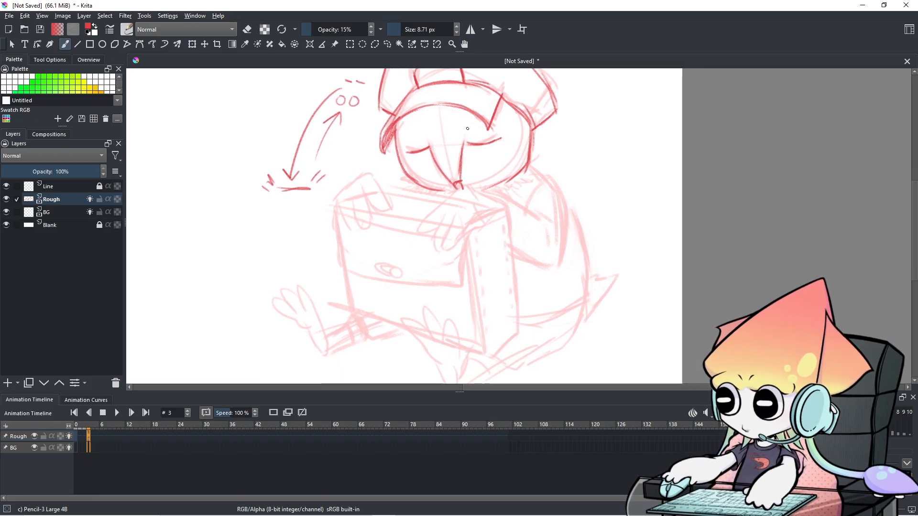
- Compare the new head and cap pose with the first sketch by flipping repeatedly between the two drawings
{"action": "left_click", "coordinate": [75, 434]}
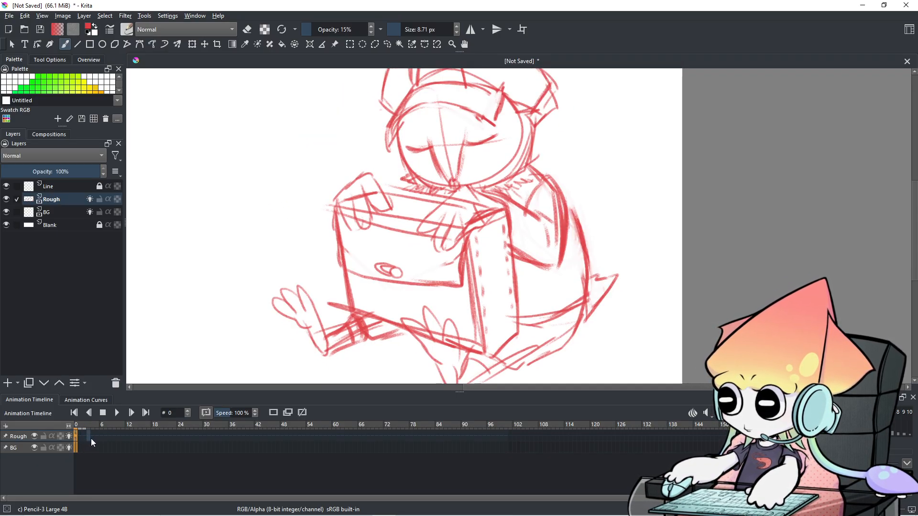
{"action": "left_click", "coordinate": [89, 437]}
{"action": "scroll", "coordinate": [246, 353], "scroll_direction": "down", "scroll_amount": 2}
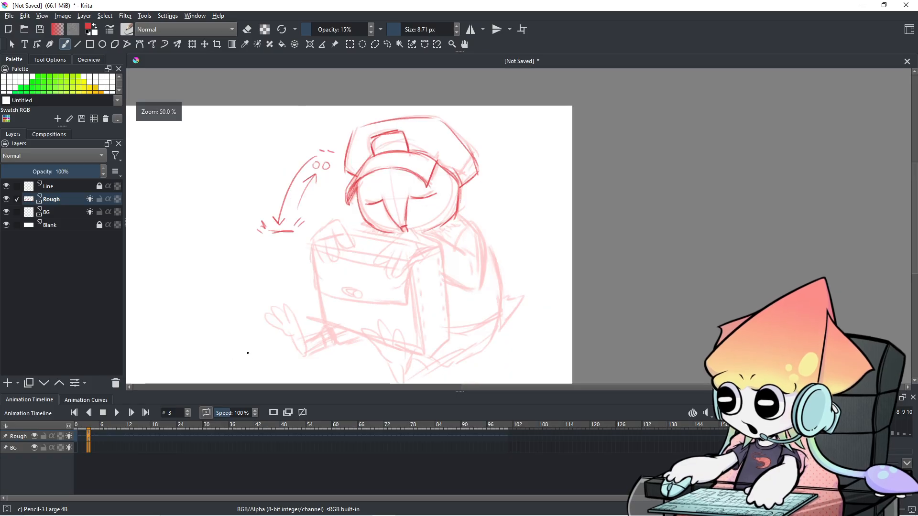
{"action": "key", "text": "Left"}
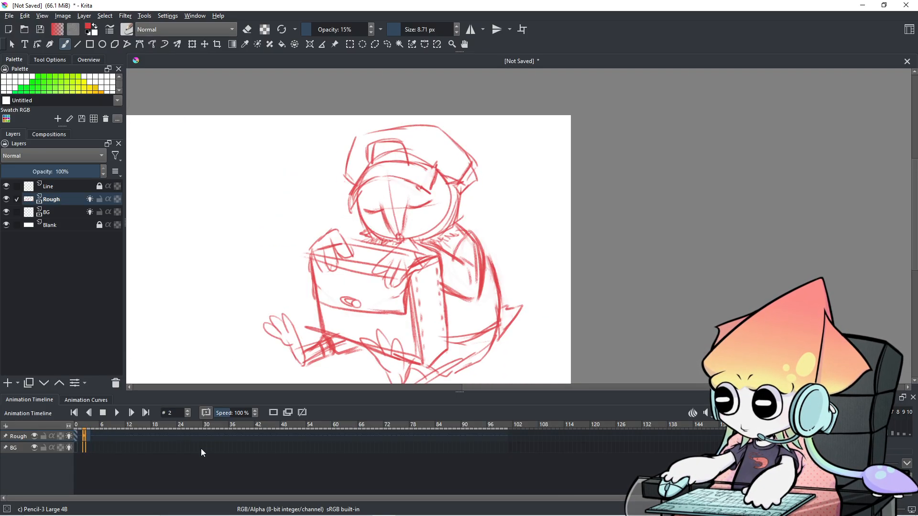
{"action": "key", "text": "Right"}
{"action": "key", "text": "Left"}
{"action": "key", "text": "Right"}
{"action": "key", "text": "Left"}
{"action": "key", "text": "Right"}
{"action": "key", "text": "Left"}
{"action": "key", "text": "Right"}
{"action": "key", "text": "Left"}
{"action": "key", "text": "Right"}
{"action": "key", "text": "Left"}
{"action": "key", "text": "Right"}
{"action": "key", "text": "Left"}
{"action": "key", "text": "Right"}
{"action": "key", "text": "Left"}
{"action": "key", "text": "Right"}
{"action": "key", "text": "Left"}
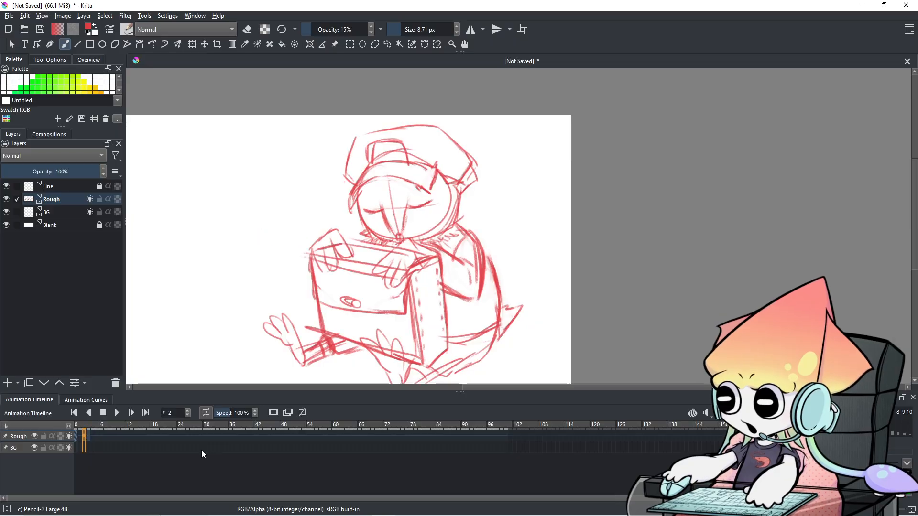
{"action": "key", "text": "Right"}
{"action": "key", "text": "Left"}
{"action": "key", "text": "Right"}
{"action": "key", "text": "Left"}
{"action": "key", "text": "Right"}
- Erase the lower back edge of the cap's crown on frame 3
{"action": "scroll", "coordinate": [482, 244], "scroll_direction": "up", "scroll_amount": 2}
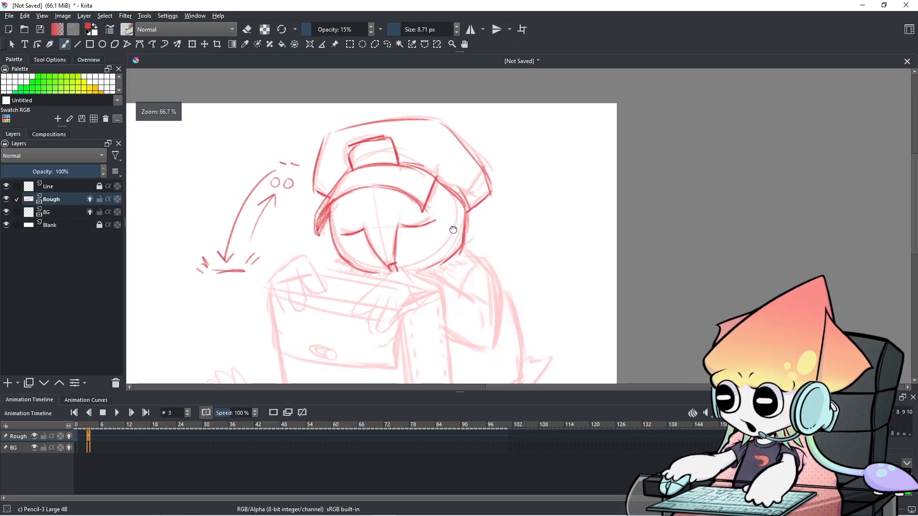
{"action": "left_click_drag", "start_coordinate": [495, 224], "coordinate": [492, 196]}
{"action": "key", "text": "e"}
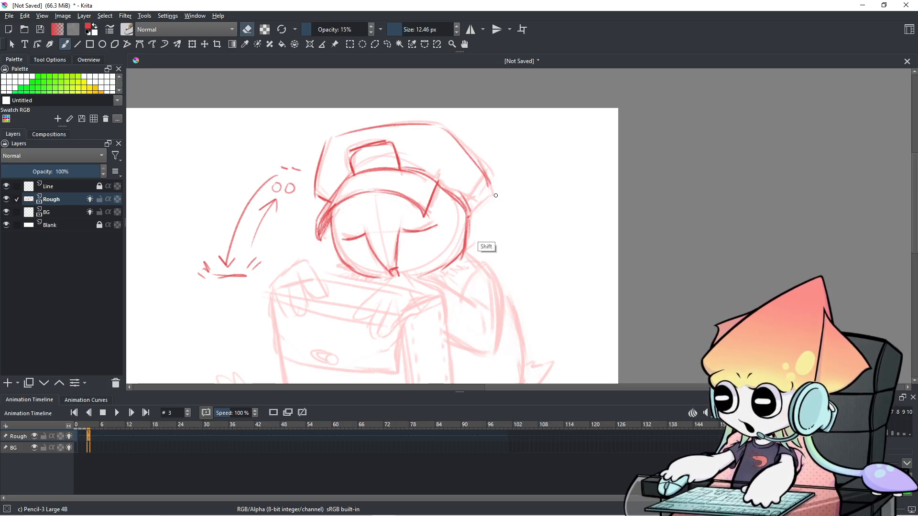
{"action": "key", "text": "e"}
{"action": "left_click_drag", "start_coordinate": [546, 140], "coordinate": [544, 189]}
{"action": "mouse_move", "coordinate": [537, 157]}
{"action": "left_mouse_down"}
{"action": "mouse_move", "coordinate": [515, 157]}
{"action": "mouse_move", "coordinate": [568, 206]}
{"action": "left_mouse_up"}
{"action": "mouse_move", "coordinate": [569, 132]}
{"action": "left_mouse_down"}
{"action": "mouse_move", "coordinate": [569, 159]}
{"action": "mouse_move", "coordinate": [520, 182]}
{"action": "mouse_move", "coordinate": [531, 190]}
{"action": "mouse_move", "coordinate": [535, 139]}
{"action": "mouse_move", "coordinate": [594, 144]}
{"action": "mouse_move", "coordinate": [581, 151]}
{"action": "left_mouse_up"}
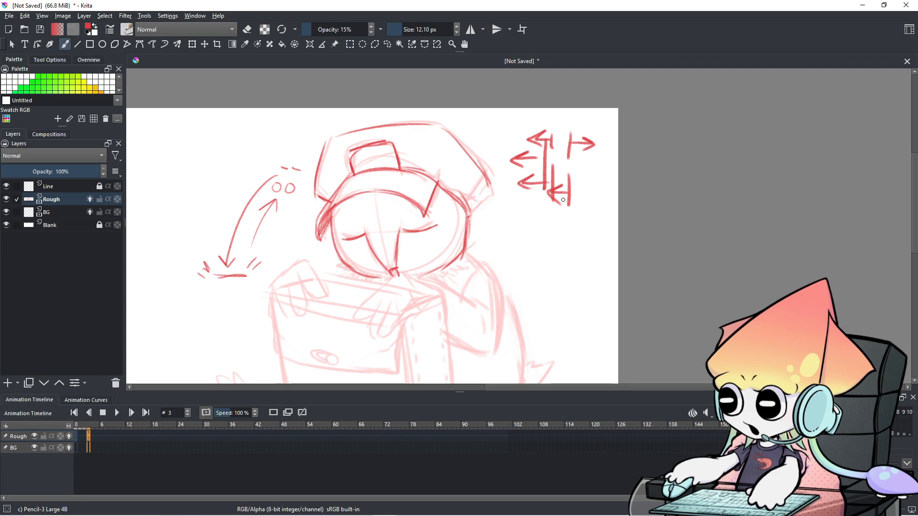
{"action": "mouse_move", "coordinate": [576, 230]}
{"action": "left_mouse_down"}
{"action": "mouse_move", "coordinate": [541, 221]}
{"action": "mouse_move", "coordinate": [518, 228]}
{"action": "left_mouse_up"}
{"action": "mouse_move", "coordinate": [540, 222]}
{"action": "left_mouse_down"}
{"action": "mouse_move", "coordinate": [542, 236]}
{"action": "mouse_move", "coordinate": [566, 230]}
{"action": "mouse_move", "coordinate": [586, 187]}
{"action": "left_mouse_up"}
{"action": "key", "text": "e"}
{"action": "left_click_drag", "start_coordinate": [540, 220], "coordinate": [540, 228]}
{"action": "key", "text": "ctrl+z"}
{"action": "key", "text": "ctrl+z"}
{"action": "key", "text": "ctrl+z"}
{"action": "key", "text": "ctrl+z"}
{"action": "key", "text": "ctrl+z"}
{"action": "key", "text": "ctrl+z"}
{"action": "key", "text": "ctrl+z"}
{"action": "key", "text": "ctrl+z"}
{"action": "key", "text": "ctrl+z"}
{"action": "key", "text": "ctrl+z"}
{"action": "key", "text": "ctrl+z"}
{"action": "key", "text": "ctrl+z"}
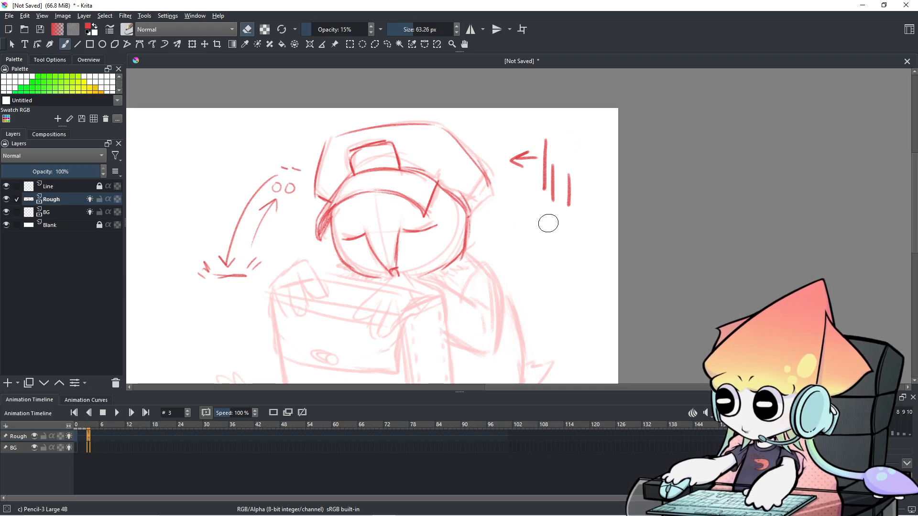
{"action": "key", "text": "ctrl+z"}
- Erase the badge from the front of the cap using a 22.50 px eraser
{"action": "left_click_drag", "start_coordinate": [548, 218], "coordinate": [528, 270], "text": "shift"}
{"action": "left_click_drag", "start_coordinate": [505, 207], "coordinate": [549, 203]}
{"action": "left_click_drag", "start_coordinate": [397, 158], "coordinate": [401, 158], "text": "shift"}
{"action": "mouse_move", "coordinate": [399, 167]}
{"action": "left_mouse_down"}
{"action": "mouse_move", "coordinate": [397, 147]}
{"action": "mouse_move", "coordinate": [441, 141]}
{"action": "left_mouse_up"}
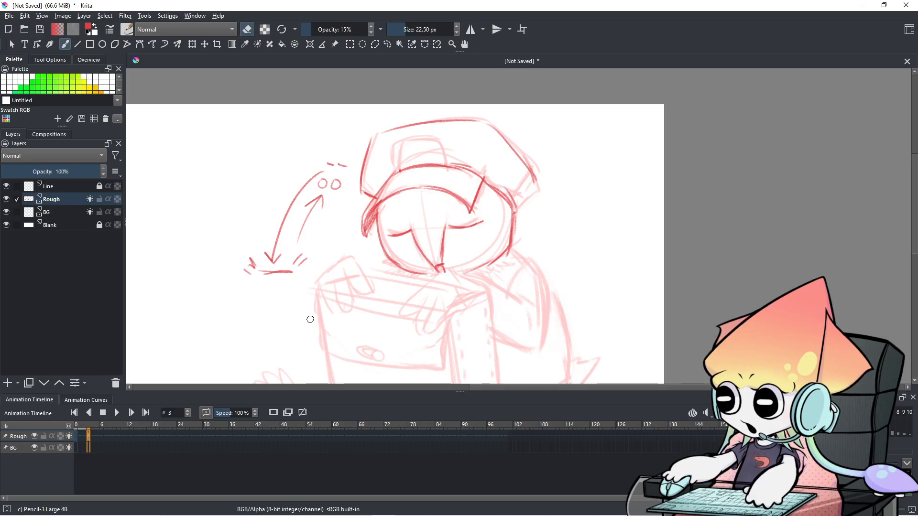
{"action": "mouse_move", "coordinate": [415, 164]}
{"action": "left_mouse_down", "text": "shift"}
{"action": "mouse_move", "coordinate": [417, 201]}
{"action": "mouse_move", "coordinate": [372, 298]}
{"action": "left_mouse_up", "text": "shift"}
{"action": "key", "text": "e"}
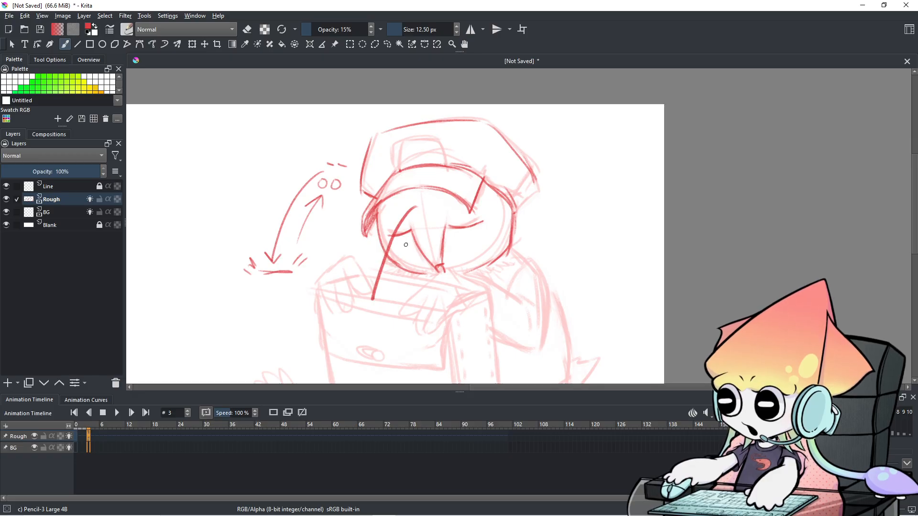
{"action": "key", "text": "ctrl+z"}
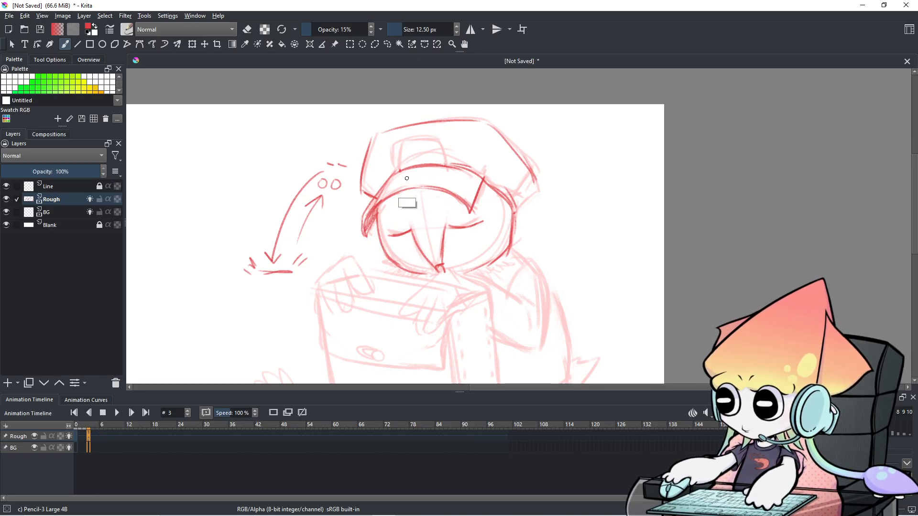
- Erase the upper edge of the cap's brim, finishing with a 7.37 px eraser
{"action": "key", "text": "e"}
{"action": "mouse_move", "coordinate": [446, 166]}
{"action": "left_mouse_down"}
{"action": "mouse_move", "coordinate": [478, 167]}
{"action": "mouse_move", "coordinate": [451, 164]}
{"action": "left_mouse_up"}
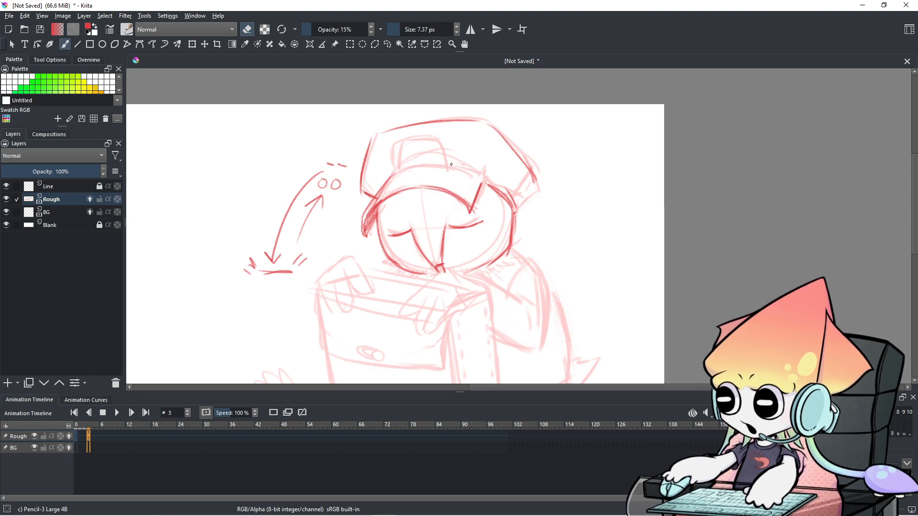
- Redraw the upper edge of the cap's brim on frame 3 with an 8.71 px pencil
{"action": "key", "text": "e"}
{"action": "mouse_move", "coordinate": [393, 173]}
{"action": "left_mouse_down"}
{"action": "mouse_move", "coordinate": [445, 166]}
{"action": "mouse_move", "coordinate": [442, 179]}
{"action": "mouse_move", "coordinate": [401, 169]}
{"action": "mouse_move", "coordinate": [389, 178]}
{"action": "mouse_move", "coordinate": [429, 166]}
{"action": "mouse_move", "coordinate": [395, 175]}
{"action": "mouse_move", "coordinate": [409, 171]}
{"action": "mouse_move", "coordinate": [418, 184]}
{"action": "mouse_move", "coordinate": [392, 178]}
{"action": "mouse_move", "coordinate": [447, 169]}
{"action": "left_mouse_up"}
{"action": "key", "text": "ctrl+z"}
{"action": "key", "text": "ctrl+z"}
{"action": "key", "text": "ctrl+z"}
{"action": "key", "text": "ctrl+z"}
{"action": "key", "text": "ctrl+z"}
{"action": "mouse_move", "coordinate": [390, 179]}
{"action": "left_mouse_down"}
{"action": "mouse_move", "coordinate": [426, 165]}
{"action": "mouse_move", "coordinate": [464, 177]}
{"action": "left_mouse_up"}
{"action": "key", "text": "ctrl+z"}
{"action": "key", "text": "ctrl+z"}
{"action": "key", "text": "ctrl+z"}
{"action": "mouse_move", "coordinate": [393, 175]}
{"action": "left_mouse_down"}
{"action": "mouse_move", "coordinate": [461, 175]}
{"action": "mouse_move", "coordinate": [447, 166]}
{"action": "mouse_move", "coordinate": [477, 190]}
{"action": "left_mouse_up"}
{"action": "key", "text": "ctrl+z"}
{"action": "key", "text": "ctrl+z"}
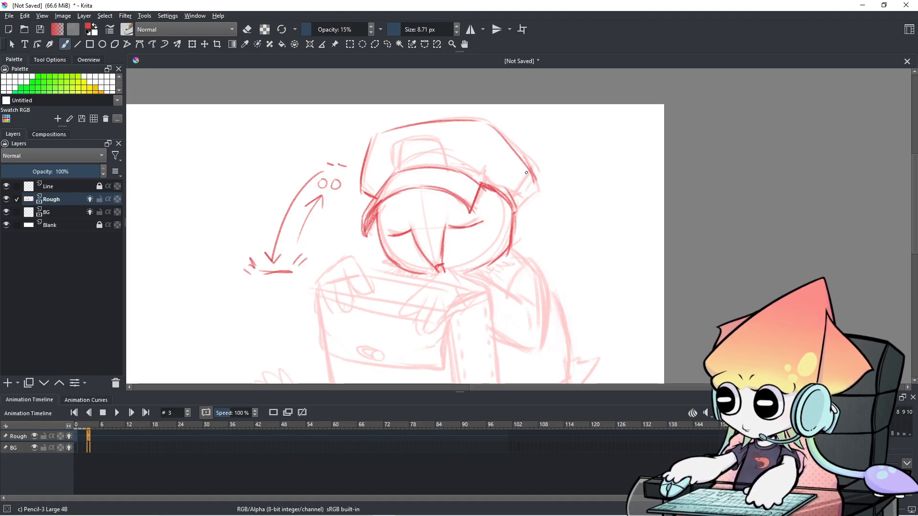
- Redraw the lower back edge of the cap's crown and the four-sided badge on its front
{"action": "left_click_drag", "start_coordinate": [536, 189], "coordinate": [514, 209]}
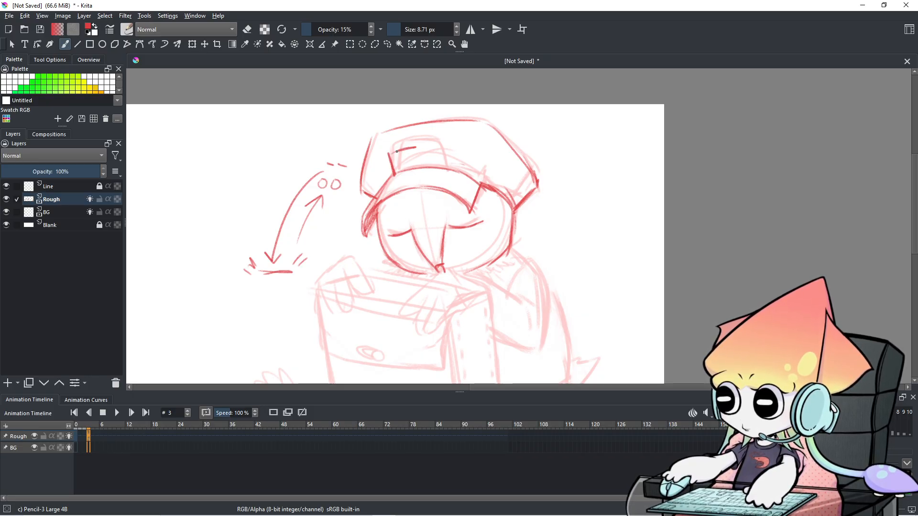
{"action": "key", "text": "ctrl+z"}
{"action": "mouse_move", "coordinate": [405, 144]}
{"action": "left_mouse_down"}
{"action": "mouse_move", "coordinate": [432, 142]}
{"action": "mouse_move", "coordinate": [446, 169]}
{"action": "left_mouse_up"}
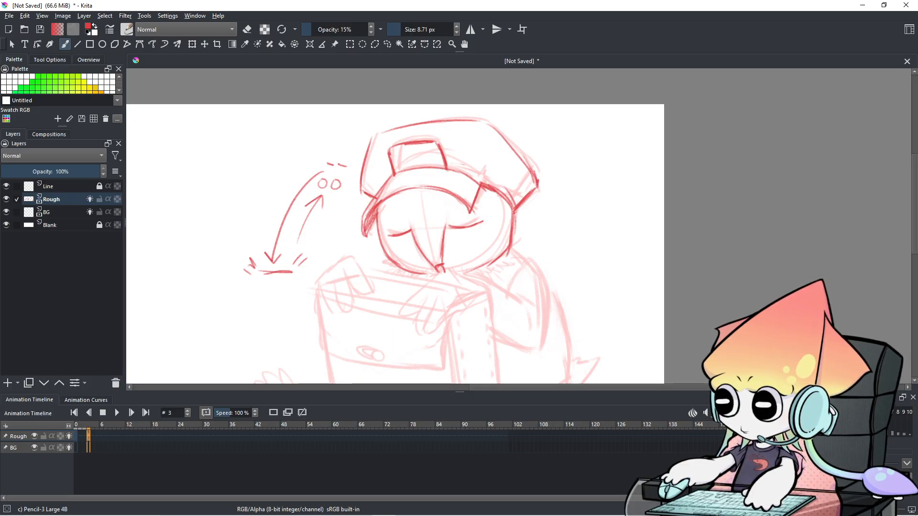
- Compare the refined cap and badge with the first sketch by flipping repeatedly between neighbouring frames
{"action": "scroll", "coordinate": [242, 357], "scroll_direction": "down", "scroll_amount": 2}
{"action": "key", "text": "Left"}
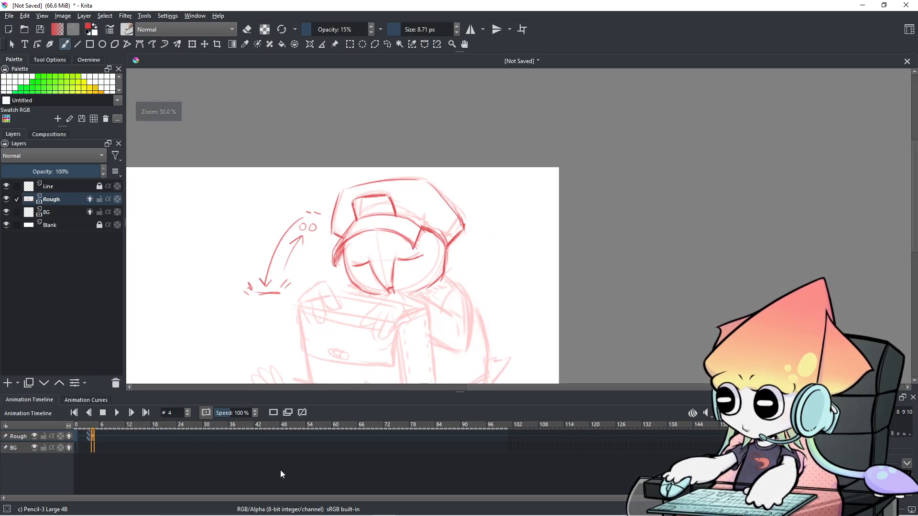
{"action": "key", "text": "Right"}
{"action": "key", "text": "Left"}
{"action": "key", "text": "Right"}
{"action": "key", "text": "Left"}
{"action": "key", "text": "Right"}
{"action": "key", "text": "Left"}
{"action": "key", "text": "Right"}
{"action": "key", "text": "Left"}
{"action": "key", "text": "Right"}
{"action": "key", "text": "Left"}
{"action": "key", "text": "Right"}
{"action": "key", "text": "Left"}
{"action": "key", "text": "Right"}
{"action": "key", "text": "Left"}
{"action": "key", "text": "Right"}
{"action": "key", "text": "Left"}
{"action": "scroll", "coordinate": [385, 321], "scroll_direction": "up", "scroll_amount": 2}
{"action": "mouse_move", "coordinate": [364, 186]}
{"action": "left_mouse_down"}
{"action": "mouse_move", "coordinate": [371, 204]}
{"action": "mouse_move", "coordinate": [362, 268]}
{"action": "left_mouse_up"}
{"action": "mouse_move", "coordinate": [295, 265]}
{"action": "left_mouse_down"}
{"action": "mouse_move", "coordinate": [293, 250]}
{"action": "mouse_move", "coordinate": [299, 265]}
{"action": "left_mouse_up"}
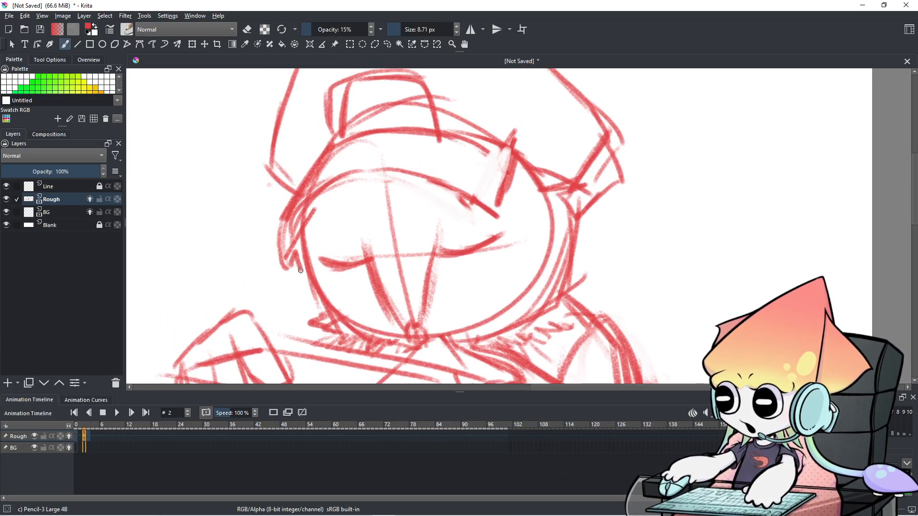
{"action": "key", "text": "ctrl+z"}
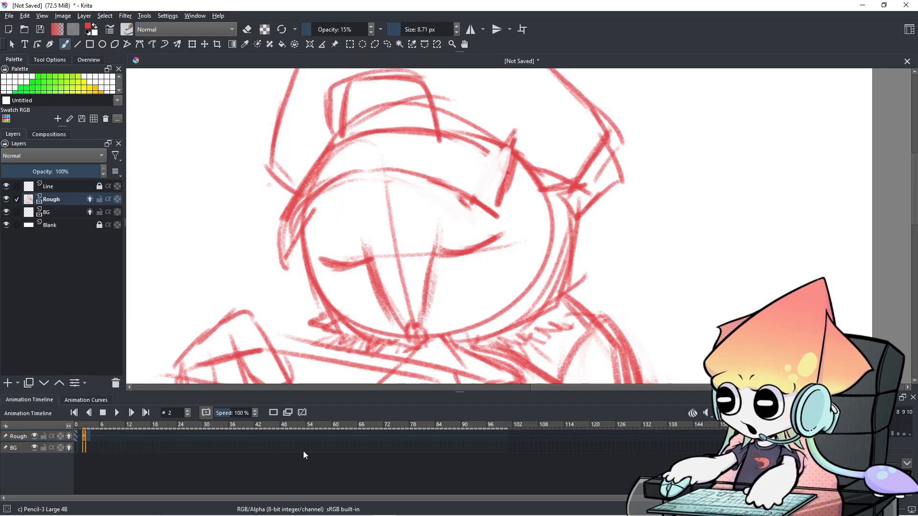
- Erase the closed eyes and the beak from the character's face on frame 3
{"action": "key", "text": "space"}
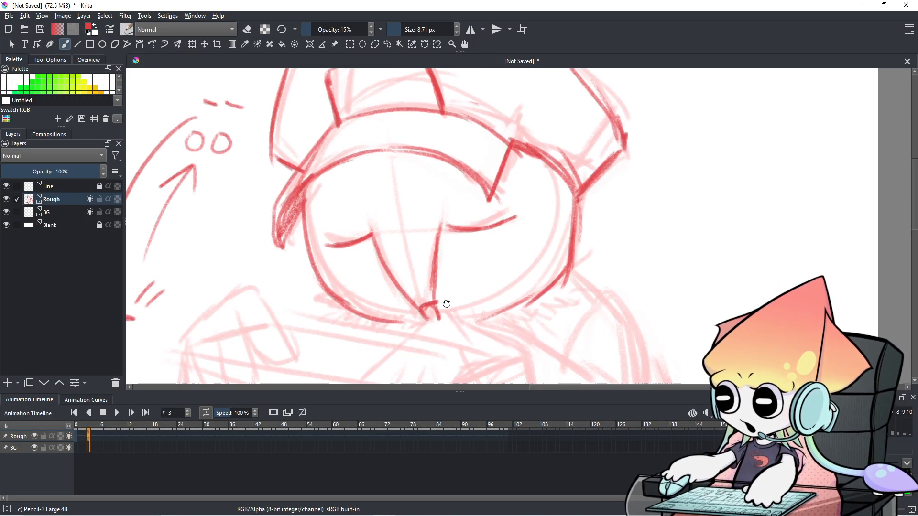
{"action": "left_click_drag", "start_coordinate": [387, 293], "coordinate": [411, 287]}
{"action": "key", "text": "e"}
{"action": "mouse_move", "coordinate": [330, 237]}
{"action": "left_mouse_down"}
{"action": "mouse_move", "coordinate": [377, 227]}
{"action": "mouse_move", "coordinate": [426, 327]}
{"action": "mouse_move", "coordinate": [432, 297]}
{"action": "mouse_move", "coordinate": [497, 230]}
{"action": "mouse_move", "coordinate": [454, 232]}
{"action": "mouse_move", "coordinate": [417, 252]}
{"action": "mouse_move", "coordinate": [399, 338]}
{"action": "mouse_move", "coordinate": [423, 252]}
{"action": "mouse_move", "coordinate": [425, 285]}
{"action": "left_mouse_up"}
{"action": "key", "text": "e"}
- Redraw both sides of the beak and the two closed eyes with a 6.29 px pencil
{"action": "key", "text": "ctrl+z"}
{"action": "left_click_drag", "start_coordinate": [379, 242], "coordinate": [406, 303]}
{"action": "key", "text": "ctrl+z"}
{"action": "key", "text": "ctrl+shift+z"}
{"action": "key", "text": "ctrl+z"}
{"action": "left_click_drag", "start_coordinate": [372, 223], "coordinate": [400, 300]}
{"action": "left_click_drag", "start_coordinate": [383, 263], "coordinate": [416, 307]}
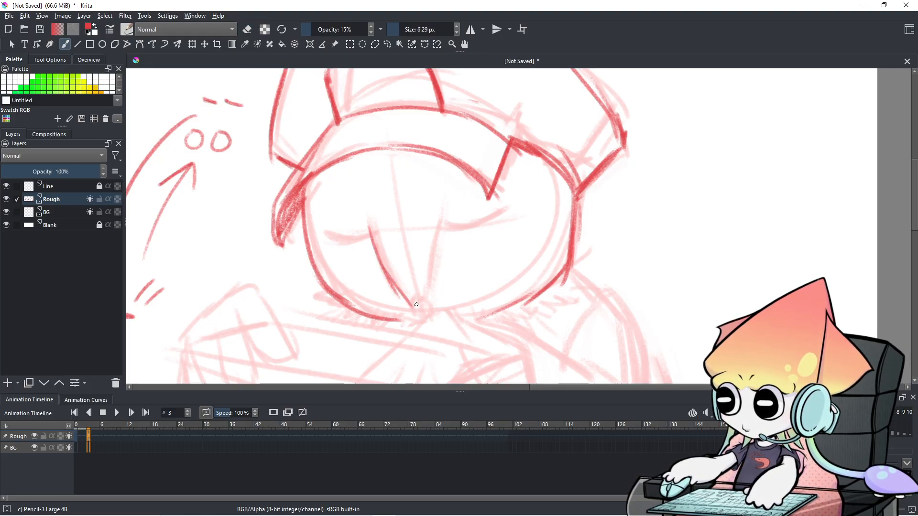
{"action": "left_click_drag", "start_coordinate": [437, 218], "coordinate": [433, 287]}
{"action": "left_click_drag", "start_coordinate": [436, 243], "coordinate": [433, 305]}
{"action": "mouse_move", "coordinate": [325, 233]}
{"action": "left_mouse_down"}
{"action": "mouse_move", "coordinate": [371, 237]}
{"action": "mouse_move", "coordinate": [330, 240]}
{"action": "left_mouse_up"}
{"action": "mouse_move", "coordinate": [451, 228]}
{"action": "left_mouse_down"}
{"action": "mouse_move", "coordinate": [505, 217]}
{"action": "mouse_move", "coordinate": [455, 227]}
{"action": "mouse_move", "coordinate": [498, 229]}
{"action": "left_mouse_up"}
- Flip repeatedly between frames 2 and 3 to check how the new eyes and beak move
{"action": "scroll", "coordinate": [496, 223], "scroll_direction": "down", "scroll_amount": 4}
{"action": "key", "text": "Right"}
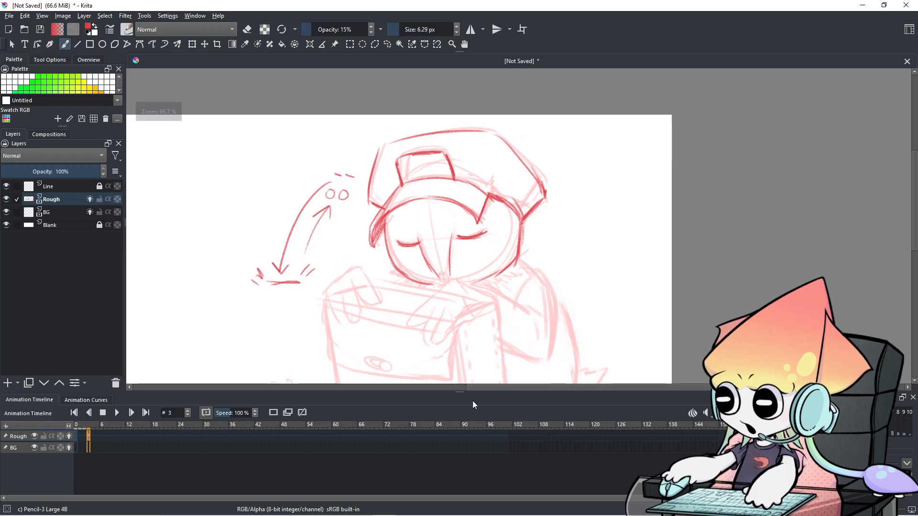
{"action": "key", "text": "Left"}
{"action": "key", "text": "Right"}
{"action": "key", "text": "Left"}
{"action": "key", "text": "Right"}
{"action": "key", "text": "Left"}
{"action": "key", "text": "Left"}
{"action": "key", "text": "Right"}
{"action": "key", "text": "Left"}
{"action": "key", "text": "Left"}
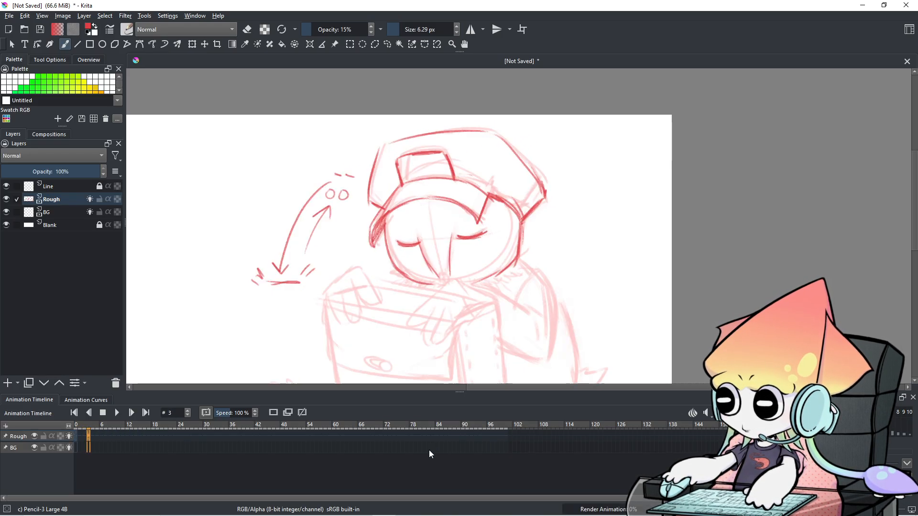
{"action": "key", "text": "Right"}
{"action": "key", "text": "Right"}
{"action": "key", "text": "Left"}
{"action": "key", "text": "Right"}
{"action": "key", "text": "Left"}
{"action": "key", "text": "Right"}
{"action": "key", "text": "Left"}
{"action": "key", "text": "Right"}
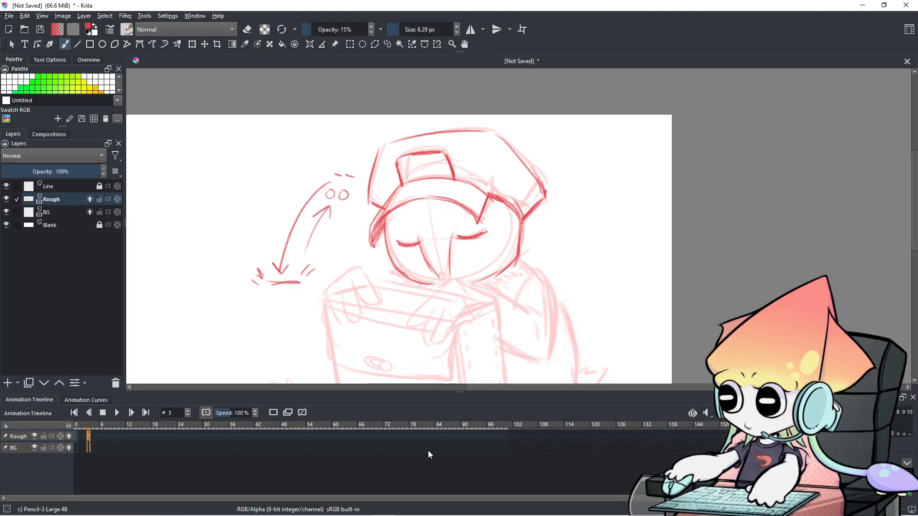
{"action": "key", "text": "Left"}
{"action": "key", "text": "Right"}
{"action": "key", "text": "Left"}
{"action": "key", "text": "Right"}
{"action": "key", "text": "Left"}
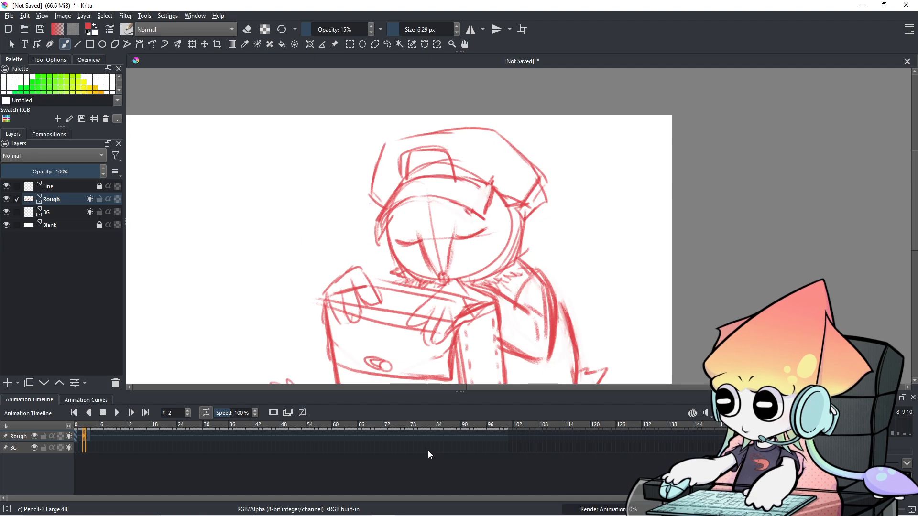
{"action": "key", "text": "Right"}
- Undo the latest beak and eye strokes on frame 3
{"action": "scroll", "coordinate": [544, 299], "scroll_direction": "up", "scroll_amount": 2}
{"action": "left_click_drag", "start_coordinate": [311, 274], "coordinate": [376, 311]}
{"action": "key", "text": "ctrl+z"}
{"action": "key", "text": "ctrl+z"}
{"action": "key", "text": "ctrl+z"}
{"action": "key", "text": "ctrl+z"}
{"action": "key", "text": "ctrl+z"}
{"action": "key", "text": "ctrl+shift+z"}
{"action": "key", "text": "ctrl+z"}
- Draw flatter closed eyes and a beak converging on the small nose circle, using a 6.29 px pencil on frame 3
{"action": "mouse_move", "coordinate": [309, 224]}
{"action": "left_mouse_down"}
{"action": "mouse_move", "coordinate": [356, 224]}
{"action": "mouse_move", "coordinate": [309, 227]}
{"action": "mouse_move", "coordinate": [351, 225]}
{"action": "mouse_move", "coordinate": [379, 280]}
{"action": "left_mouse_up"}
{"action": "key", "text": "ctrl+z"}
{"action": "left_click_drag", "start_coordinate": [360, 210], "coordinate": [400, 292]}
{"action": "key", "text": "ctrl+z"}
{"action": "left_click_drag", "start_coordinate": [355, 220], "coordinate": [398, 290]}
{"action": "key", "text": "ctrl+z"}
{"action": "left_click_drag", "start_coordinate": [357, 209], "coordinate": [397, 293]}
{"action": "key", "text": "ctrl+z"}
{"action": "key", "text": "ctrl+z"}
{"action": "left_click_drag", "start_coordinate": [356, 224], "coordinate": [401, 294]}
{"action": "left_click_drag", "start_coordinate": [424, 210], "coordinate": [411, 298]}
{"action": "mouse_move", "coordinate": [420, 238]}
{"action": "left_mouse_down"}
{"action": "mouse_move", "coordinate": [409, 300]}
{"action": "mouse_move", "coordinate": [402, 294]}
{"action": "mouse_move", "coordinate": [411, 306]}
{"action": "left_mouse_up"}
{"action": "left_click_drag", "start_coordinate": [483, 206], "coordinate": [420, 214]}
- Compare the flatter eyes and beak with the first sketch by flipping between frames 2 and 3
{"action": "key", "text": "Left"}
{"action": "key", "text": "Right"}
{"action": "key", "text": "Left"}
{"action": "key", "text": "Right"}
{"action": "key", "text": "Left"}
{"action": "key", "text": "Right"}
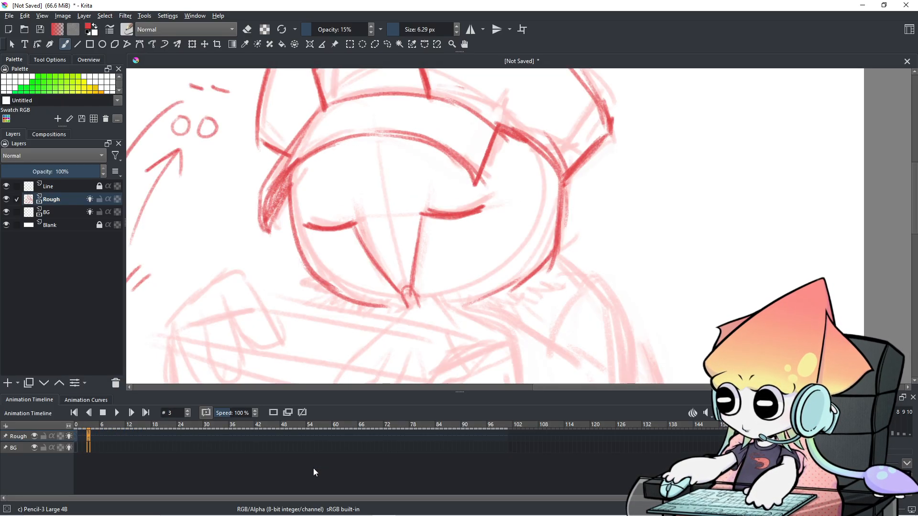
{"action": "key", "text": "Left"}
{"action": "key", "text": "Right"}
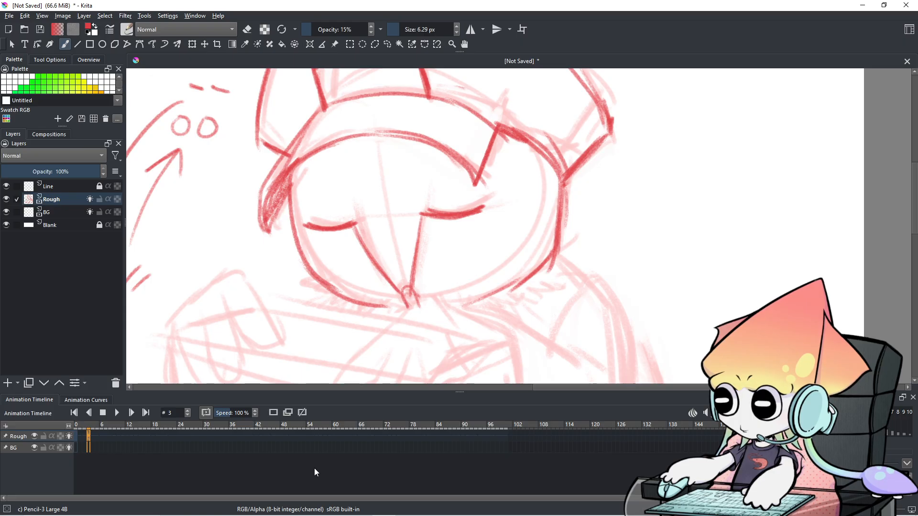
- Examine the whole seated figure on frames 2 and 3 to judge the head's movement above the bag
{"action": "key", "text": "minus"}
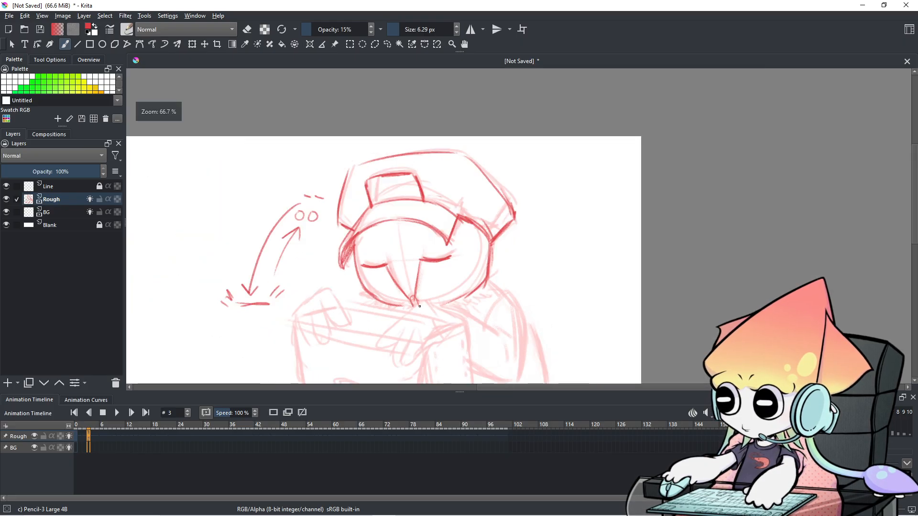
{"action": "key", "text": "plus"}
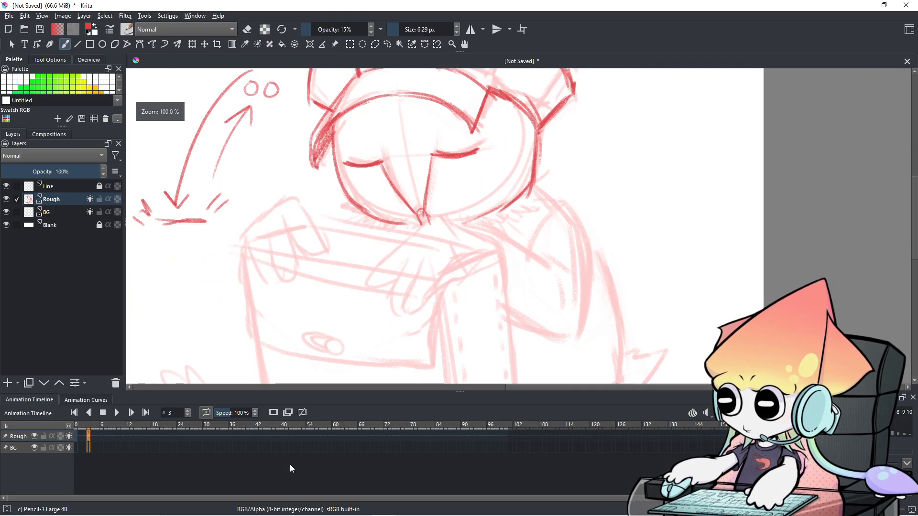
{"action": "key", "text": "Left"}
{"action": "key", "text": "Right"}
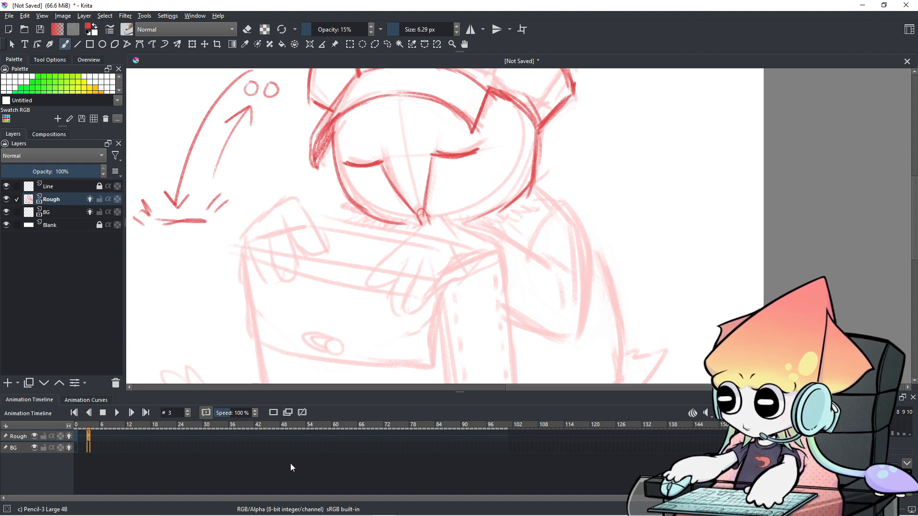
{"action": "key", "text": "Left"}
{"action": "key", "text": "minus"}
{"action": "key", "text": "minus"}
{"action": "key", "text": "minus"}
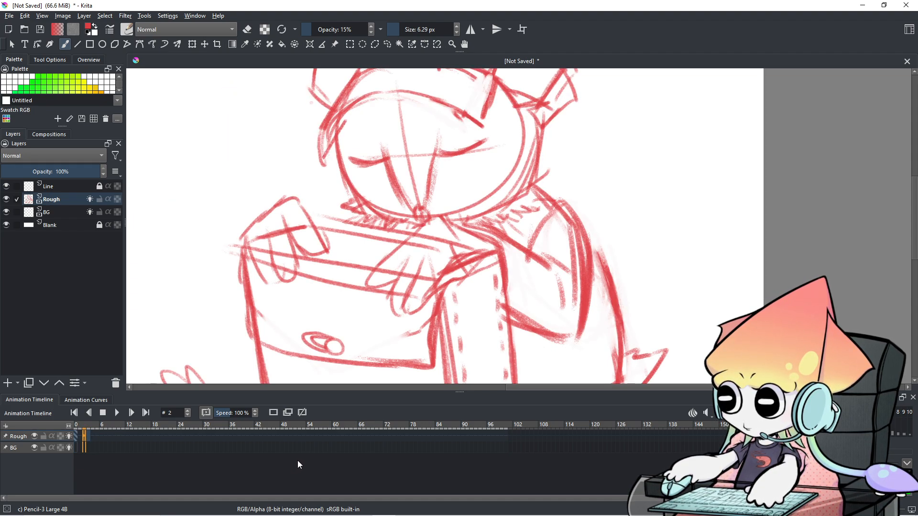
{"action": "left_click_drag", "start_coordinate": [424, 285], "coordinate": [419, 281]}
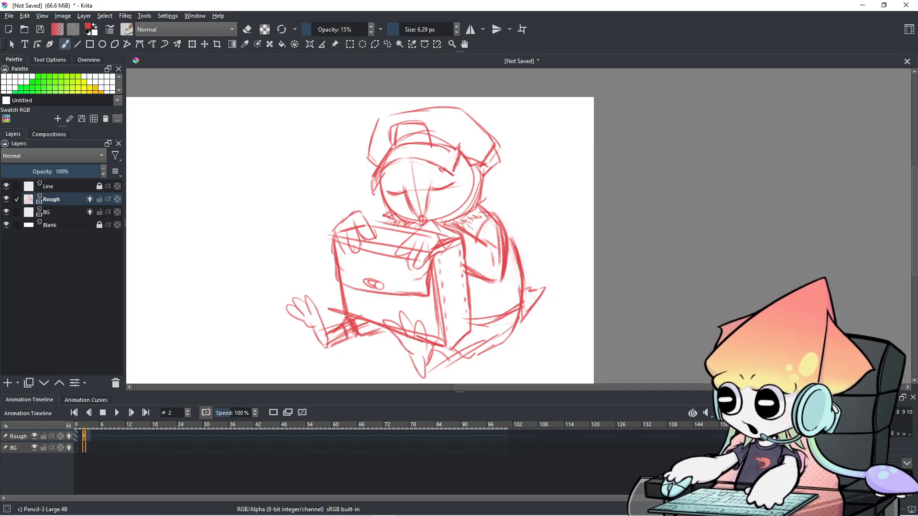
{"action": "key", "text": "Right"}
{"action": "key", "text": "Left"}
{"action": "key", "text": "Right"}
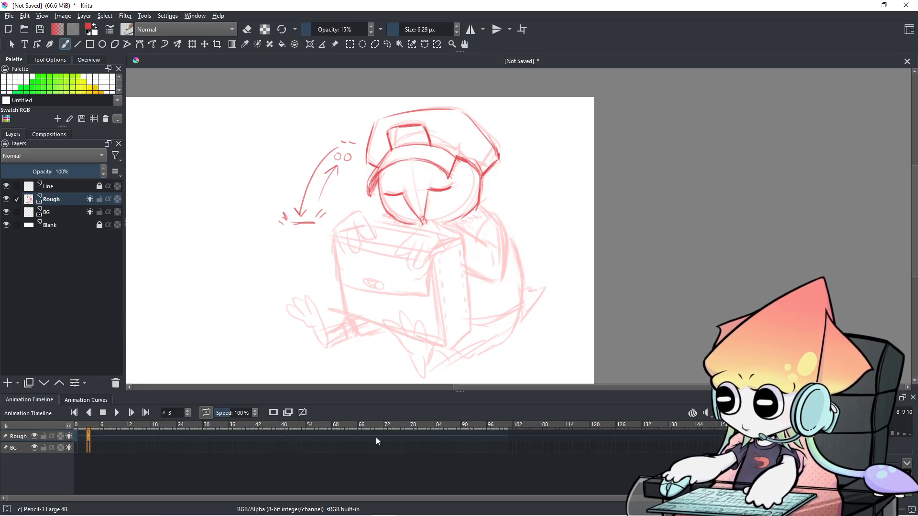
- Compare the beak's shape up close between the first sketch and the frame 3 pose
{"action": "scroll", "coordinate": [495, 269], "scroll_direction": "up", "scroll_amount": 3}
{"action": "left_click_drag", "start_coordinate": [492, 277], "coordinate": [586, 345]}
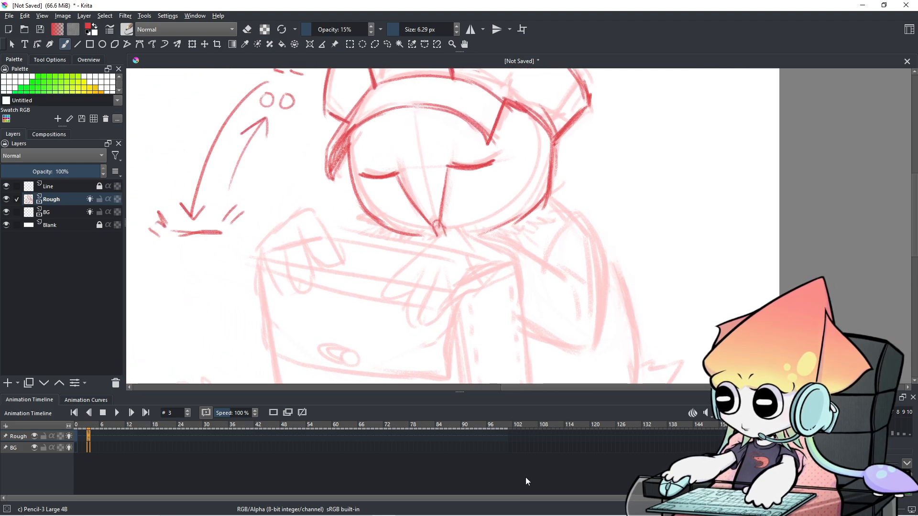
{"action": "key", "text": "Left"}
{"action": "key", "text": "Right"}
{"action": "key", "text": "Left"}
{"action": "key", "text": "Right"}
{"action": "key", "text": "Left"}
{"action": "key", "text": "Right"}
{"action": "key", "text": "Left"}
{"action": "key", "text": "Right"}
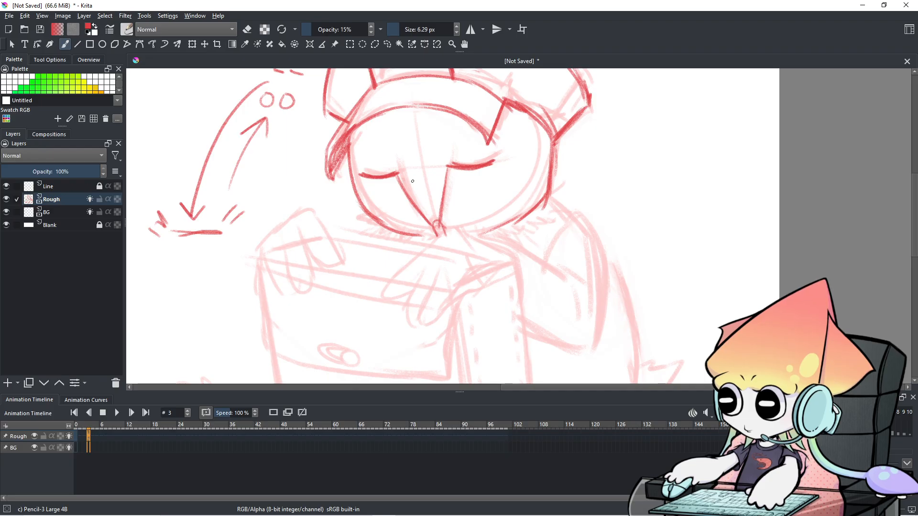
- Reinforce the beak's left side line on frame 3 and check it against the first sketch
{"action": "left_click_drag", "start_coordinate": [398, 160], "coordinate": [412, 200]}
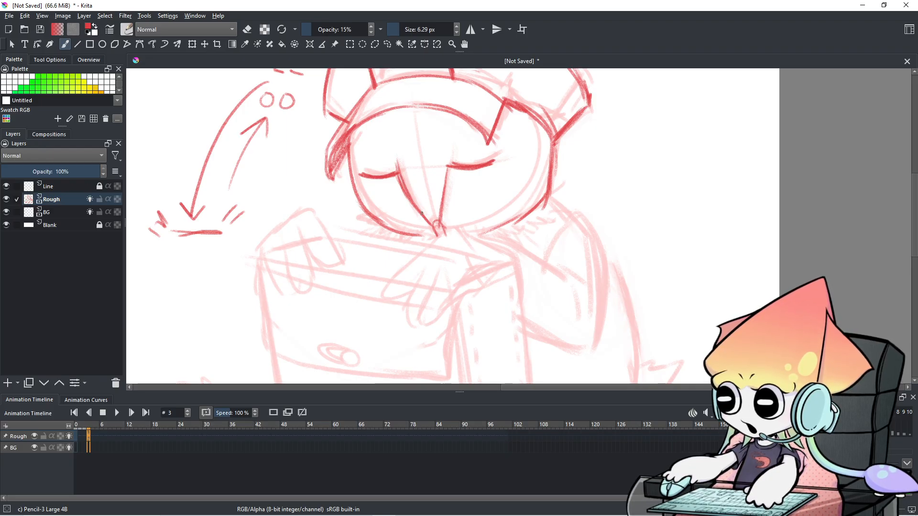
{"action": "key", "text": "Left"}
{"action": "key", "text": "Right"}
{"action": "key", "text": "Left"}
{"action": "key", "text": "Right"}
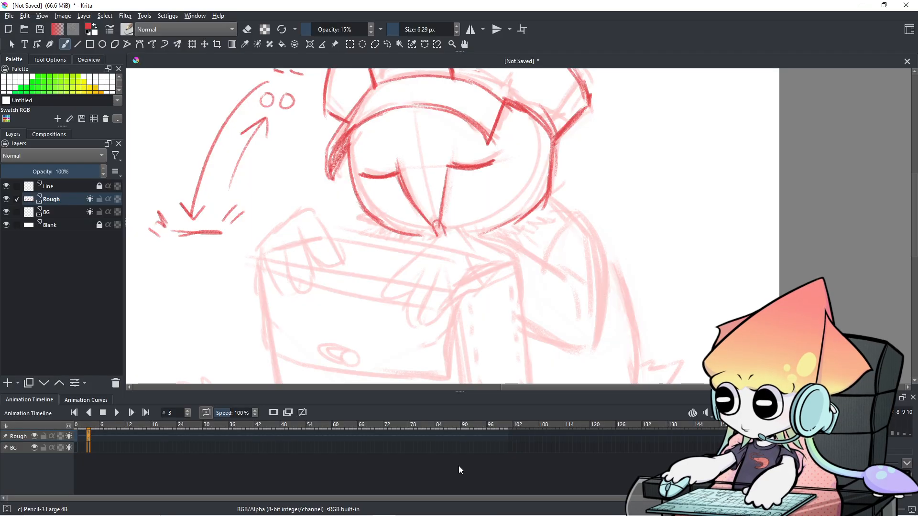
{"action": "key", "text": "Left"}
{"action": "key", "text": "Right"}
{"action": "key", "text": "Left"}
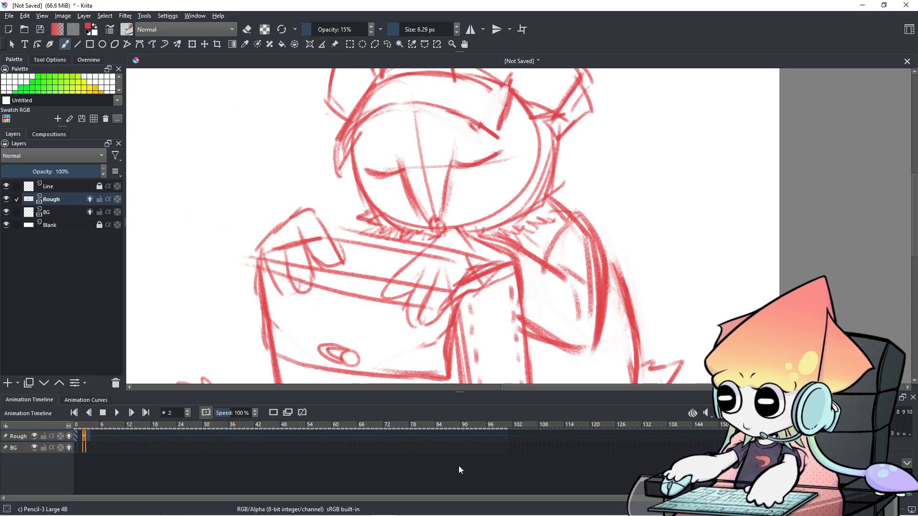
{"action": "key", "text": "Right"}
{"action": "key", "text": "Left"}
{"action": "key", "text": "Right"}
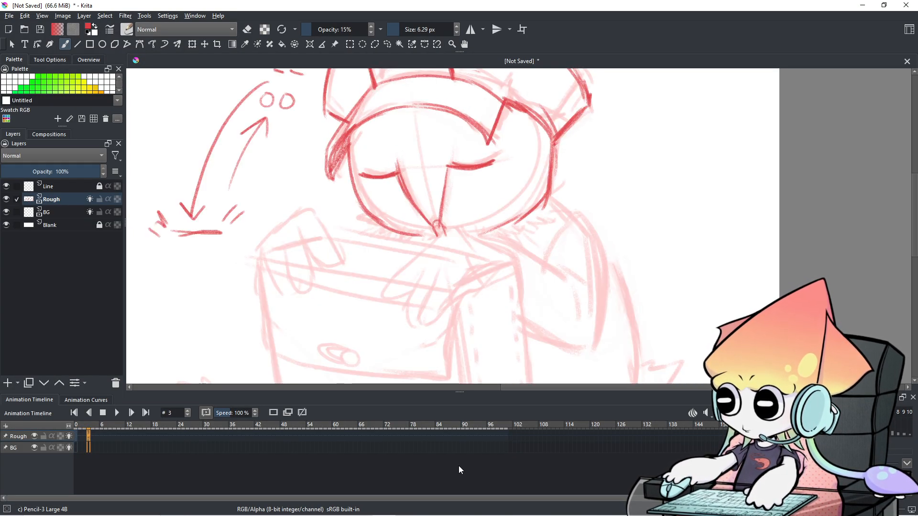
- Create a blank keyframe at frame 6 on the Rough layer
{"action": "left_click_drag", "start_coordinate": [498, 270], "coordinate": [483, 412]}
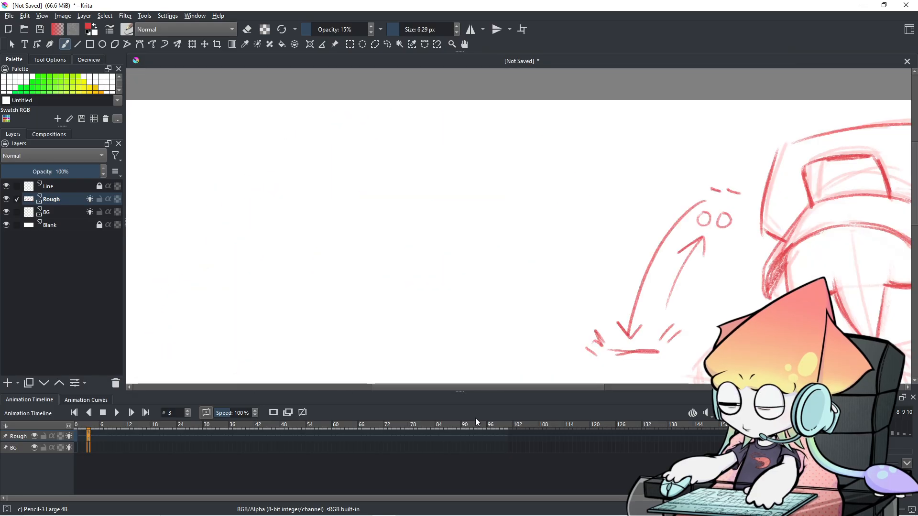
{"action": "mouse_move", "coordinate": [627, 287]}
{"action": "left_mouse_down"}
{"action": "mouse_move", "coordinate": [220, 263]}
{"action": "mouse_move", "coordinate": [236, 309]}
{"action": "left_mouse_up"}
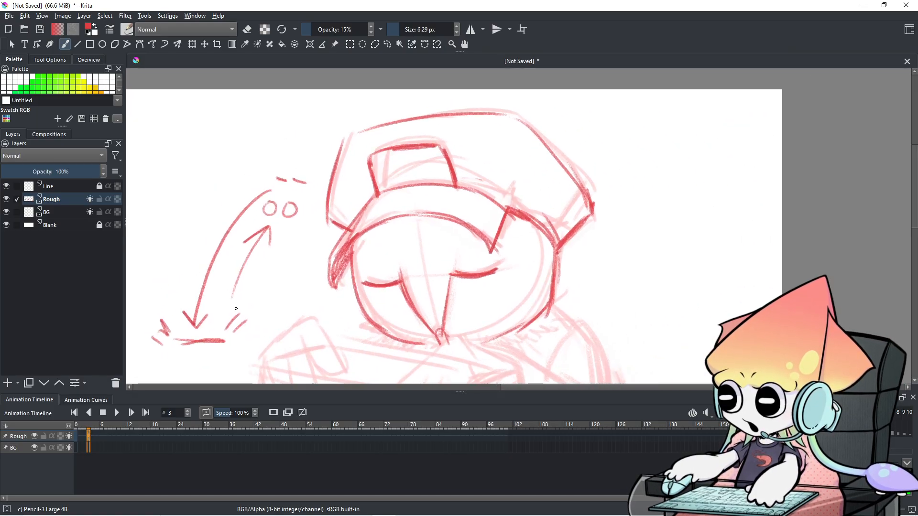
{"action": "left_click", "coordinate": [102, 435]}
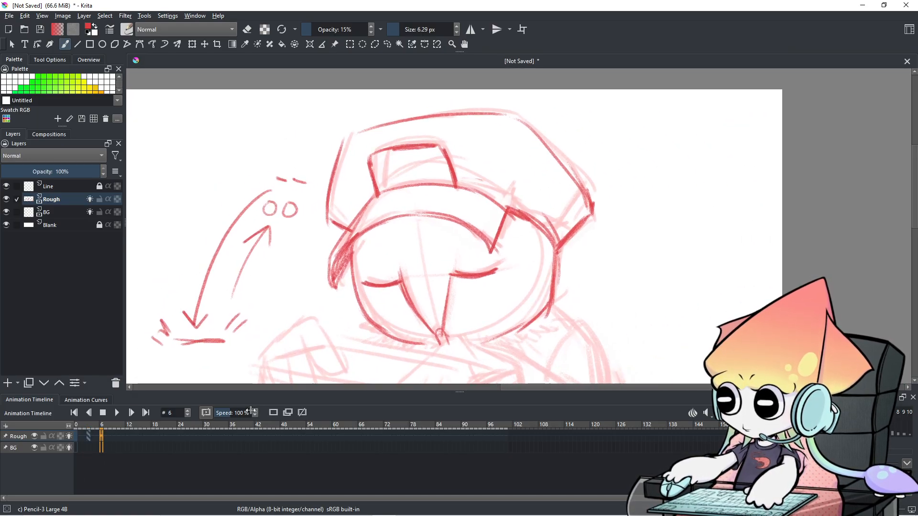
{"action": "left_click", "coordinate": [273, 413]}
- Play the animation from frame 0 to review the timing of the two poses
{"action": "left_click", "coordinate": [77, 438]}
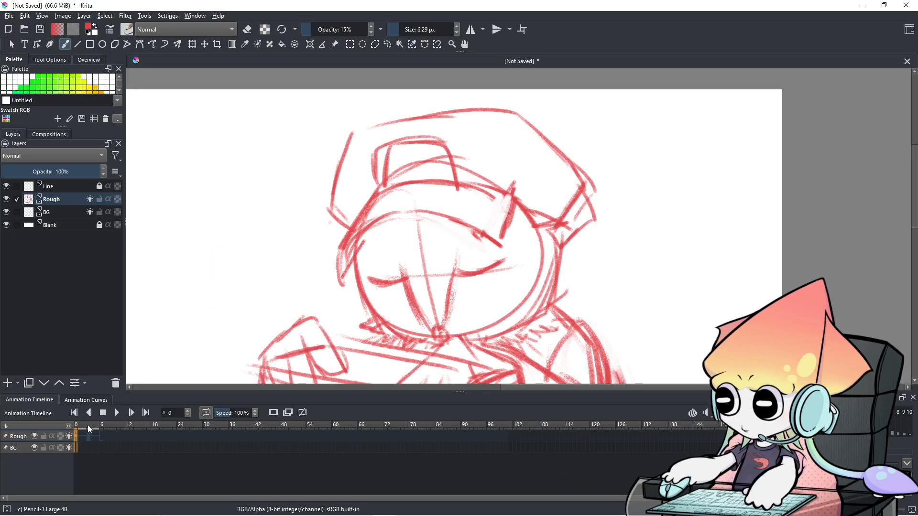
{"action": "left_click", "coordinate": [116, 413]}
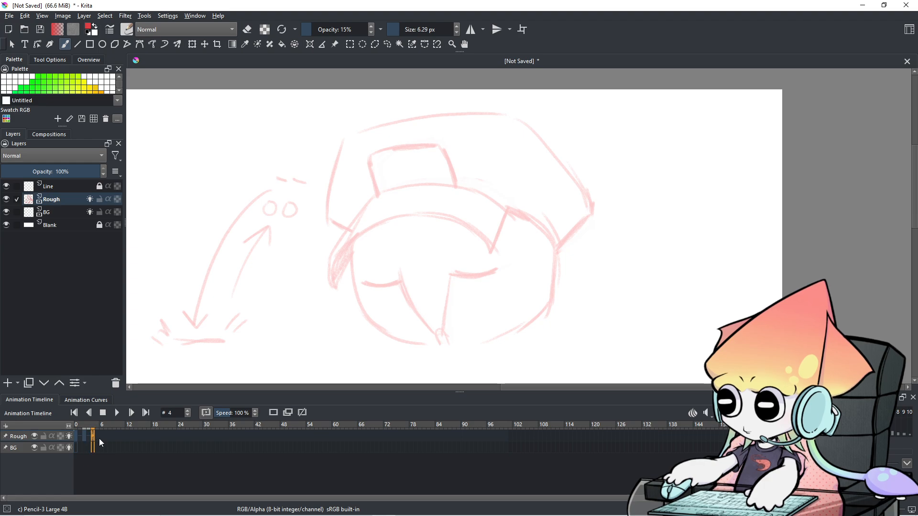
{"action": "left_click_drag", "start_coordinate": [403, 289], "coordinate": [397, 261]}
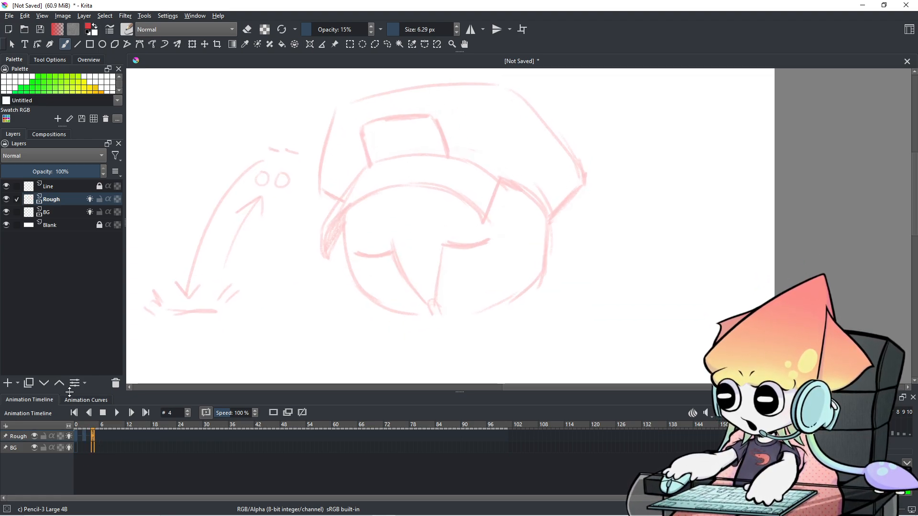
- Try an edit on the BG layer's keyframe at frame 0 and undo it
{"action": "left_click", "coordinate": [76, 437]}
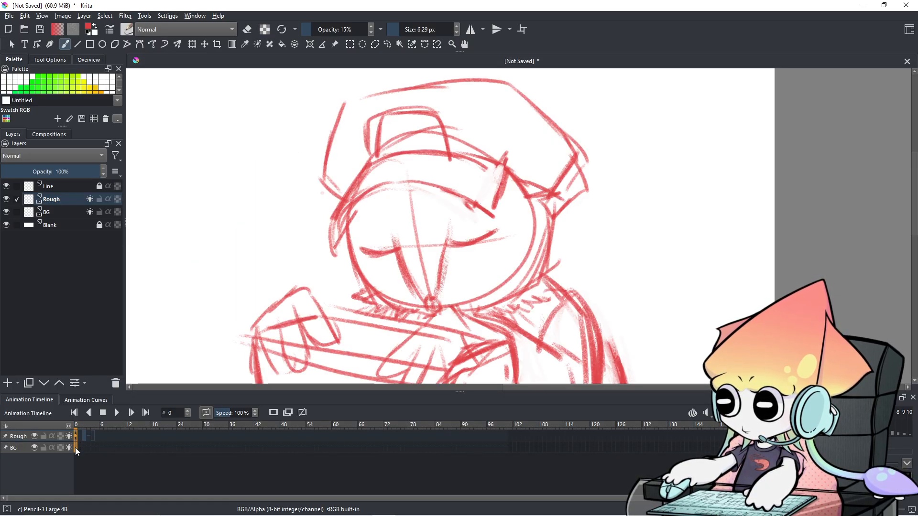
{"action": "right_click", "coordinate": [76, 447]}
{"action": "left_click", "coordinate": [106, 418]}
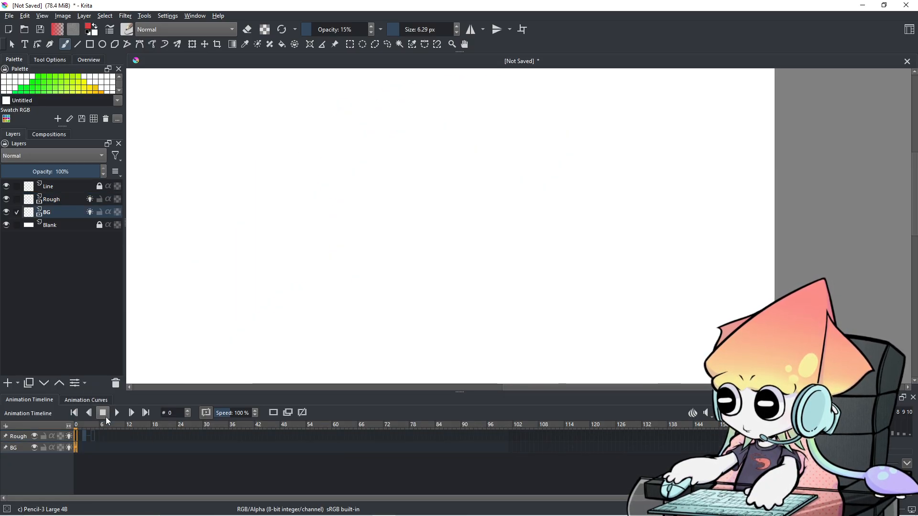
{"action": "key", "text": "ctrl+z"}
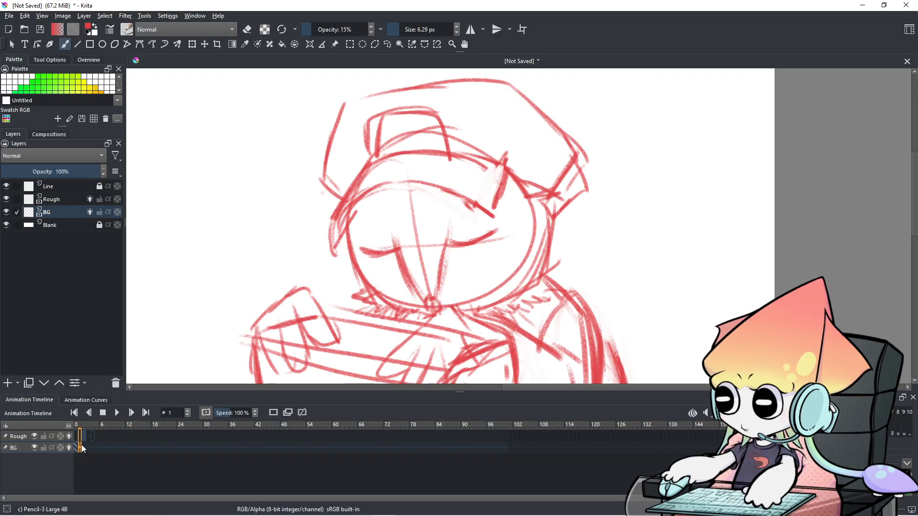
- Try removing the BG layer's keyframe at frame 0, and undo the removal
{"action": "right_click", "coordinate": [76, 446]}
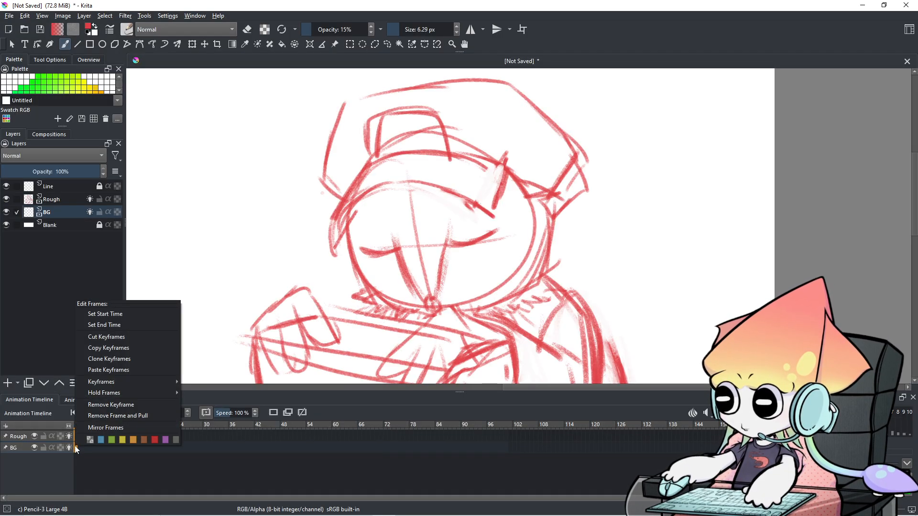
{"action": "left_click", "coordinate": [116, 405]}
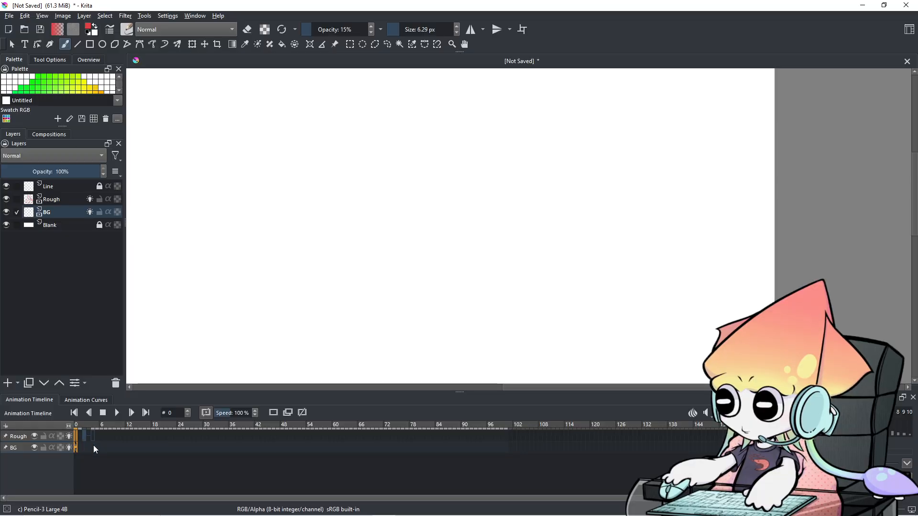
{"action": "key", "text": "ctrl+z"}
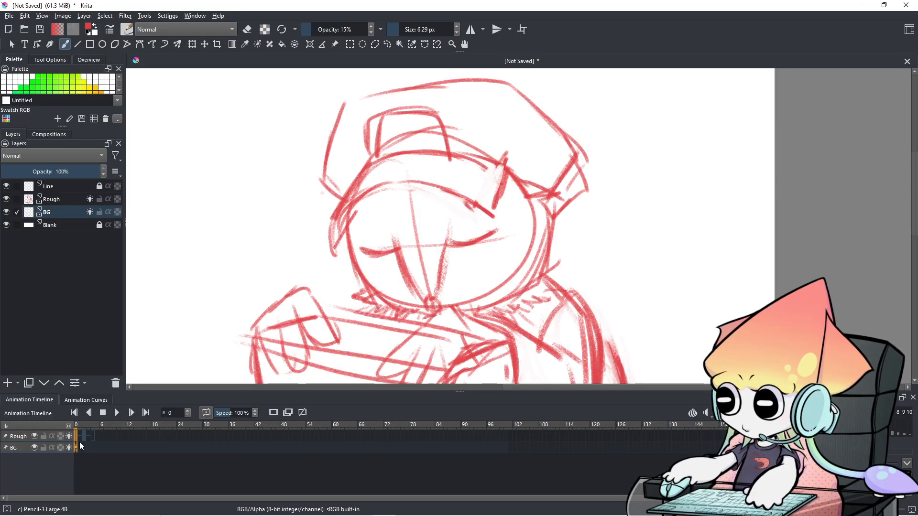
- Inspect frame 2 at whole-figure size, with the second head pose over the seated character sketch
{"action": "left_click", "coordinate": [85, 446]}
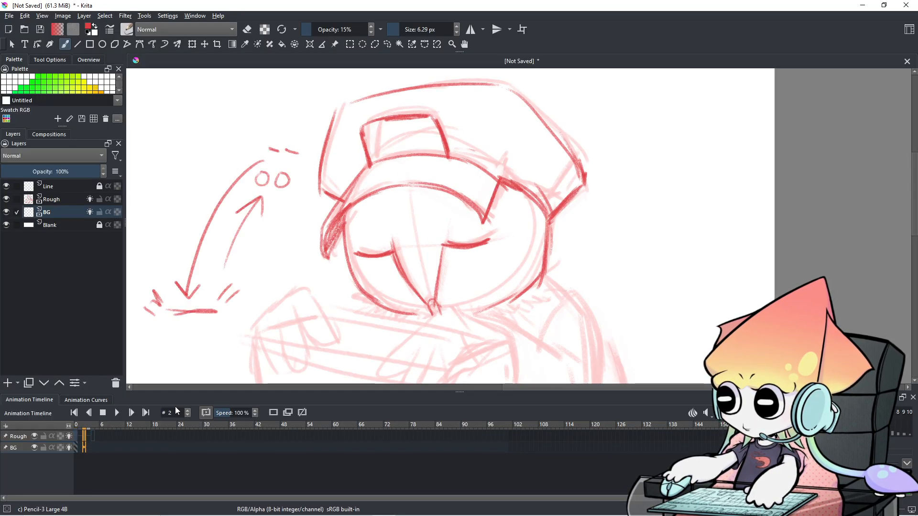
{"action": "scroll", "coordinate": [259, 322], "scroll_direction": "down", "scroll_amount": 2}
{"action": "scroll", "coordinate": [260, 323], "scroll_direction": "down", "scroll_amount": 3}
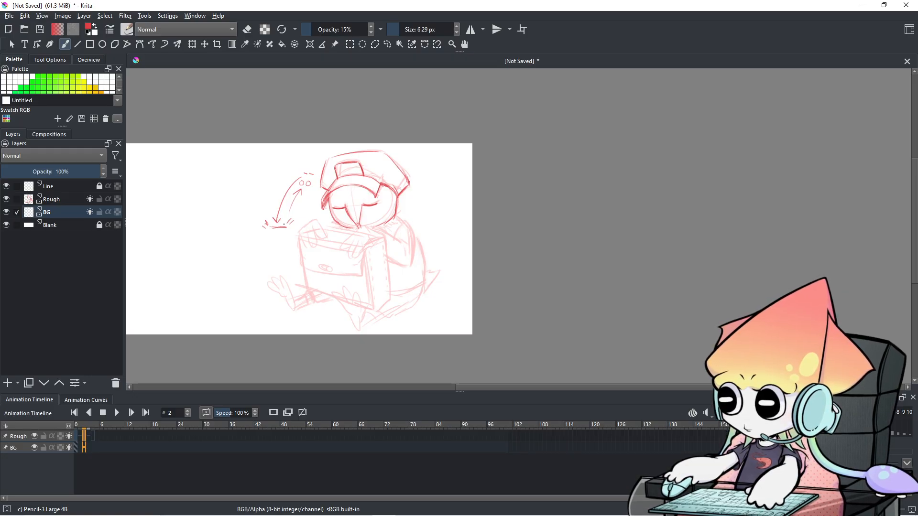
{"action": "scroll", "coordinate": [283, 224], "scroll_direction": "up", "scroll_amount": 1}
{"action": "left_click_drag", "start_coordinate": [284, 223], "coordinate": [298, 221]}
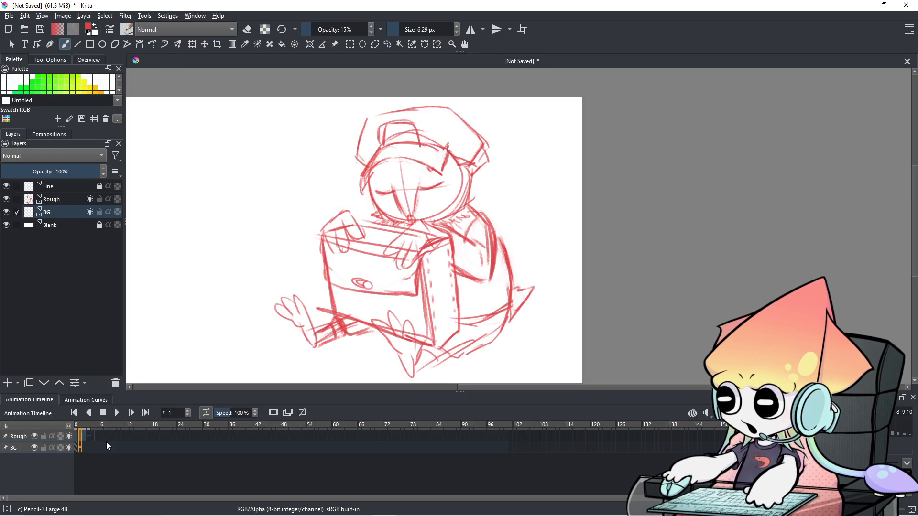
- Step between frames 0 and 4 to compare the BG sketch with the Rough layer's drawings
{"action": "left_click", "coordinate": [80, 447]}
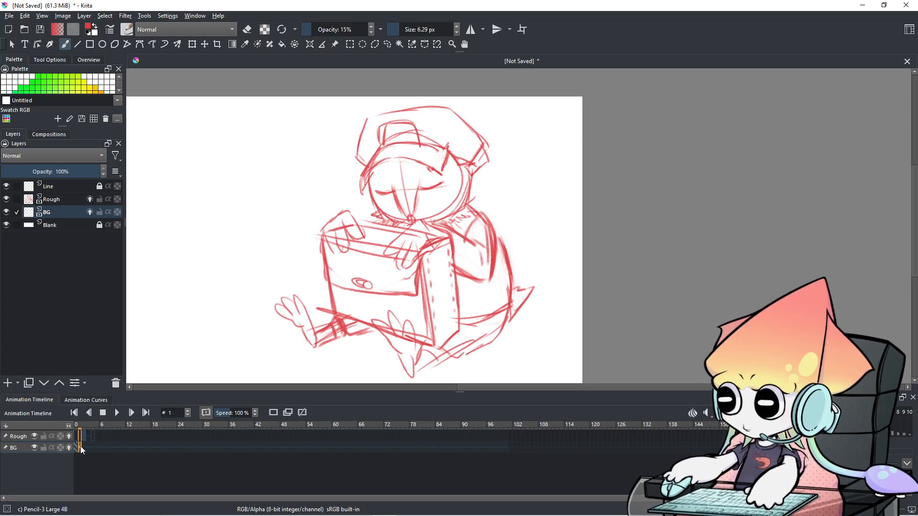
{"action": "left_click", "coordinate": [74, 436]}
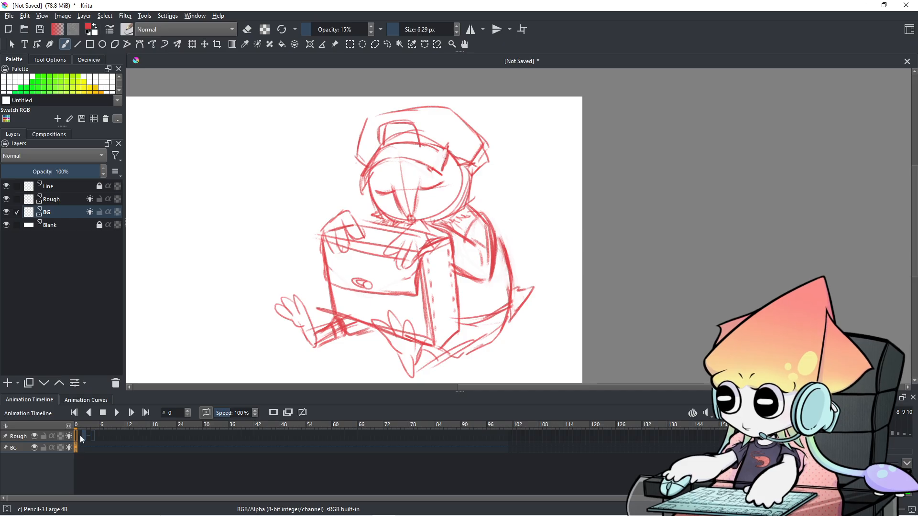
{"action": "key", "text": "Right"}
{"action": "key", "text": "Right"}
{"action": "key", "text": "Right"}
{"action": "key", "text": "space"}
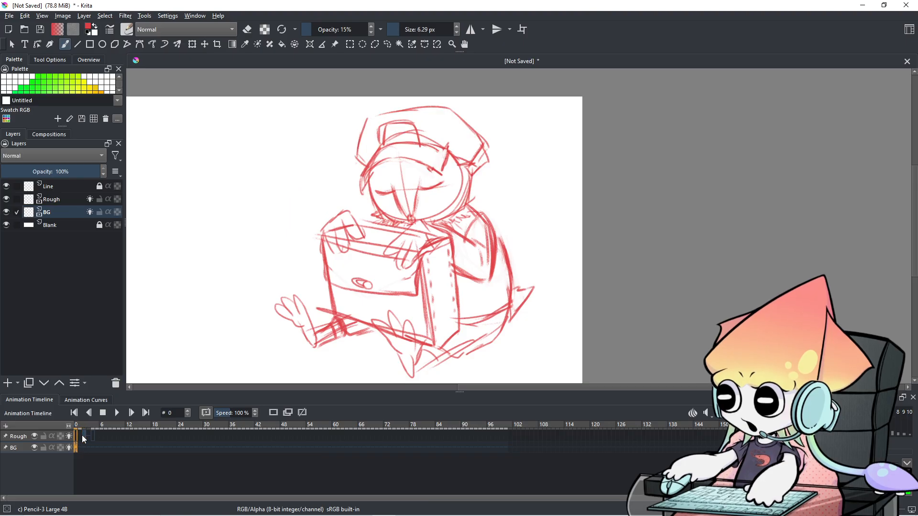
{"action": "left_click", "coordinate": [85, 438]}
{"action": "left_click", "coordinate": [93, 436]}
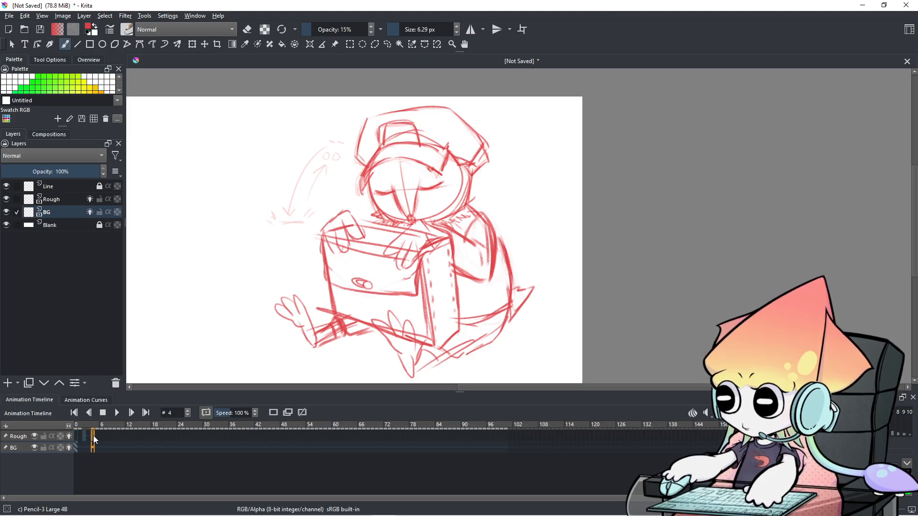
{"action": "left_click", "coordinate": [87, 446]}
{"action": "left_click", "coordinate": [79, 446]}
{"action": "left_click", "coordinate": [89, 438]}
{"action": "left_click", "coordinate": [93, 437]}
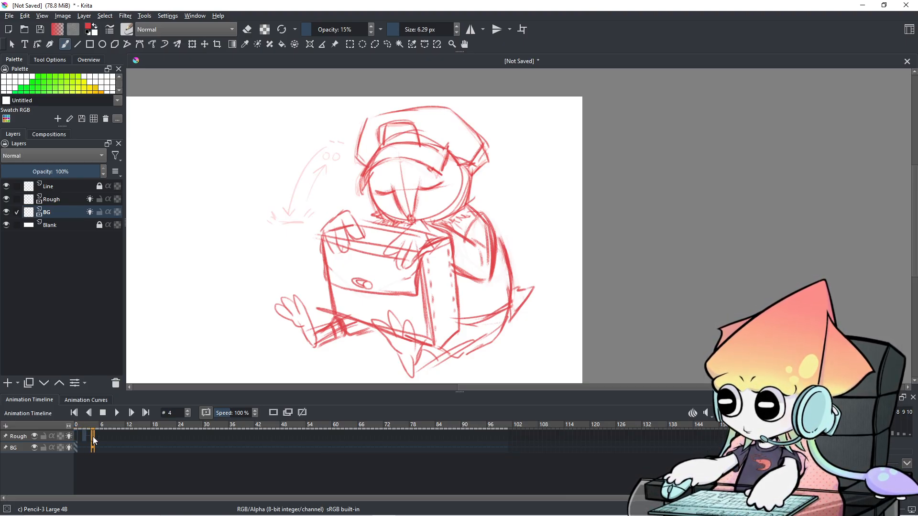
- Lower the BG layer's opacity to 28% in its layer properties
{"action": "right_click", "coordinate": [27, 446]}
{"action": "left_click", "coordinate": [21, 449]}
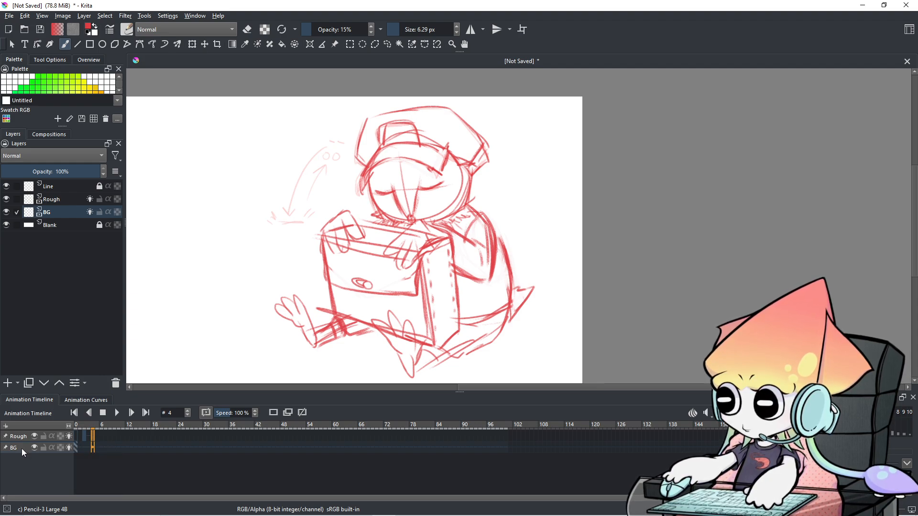
{"action": "right_click", "coordinate": [81, 211]}
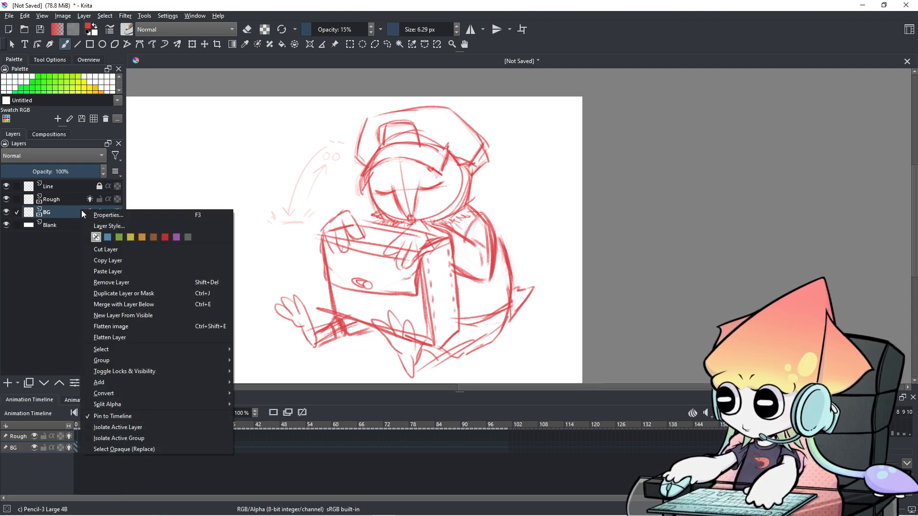
{"action": "left_click", "coordinate": [129, 213]}
{"action": "left_click_drag", "start_coordinate": [414, 223], "coordinate": [380, 225]}
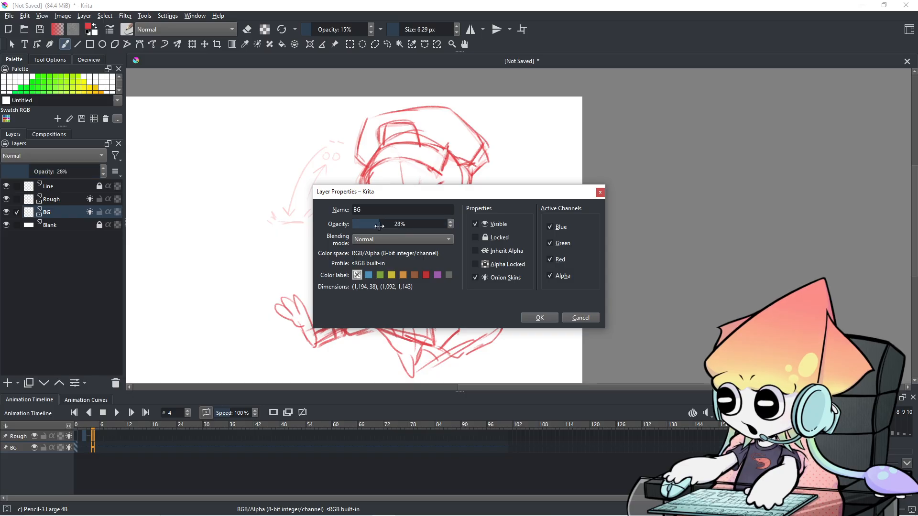
{"action": "left_click", "coordinate": [539, 318]}
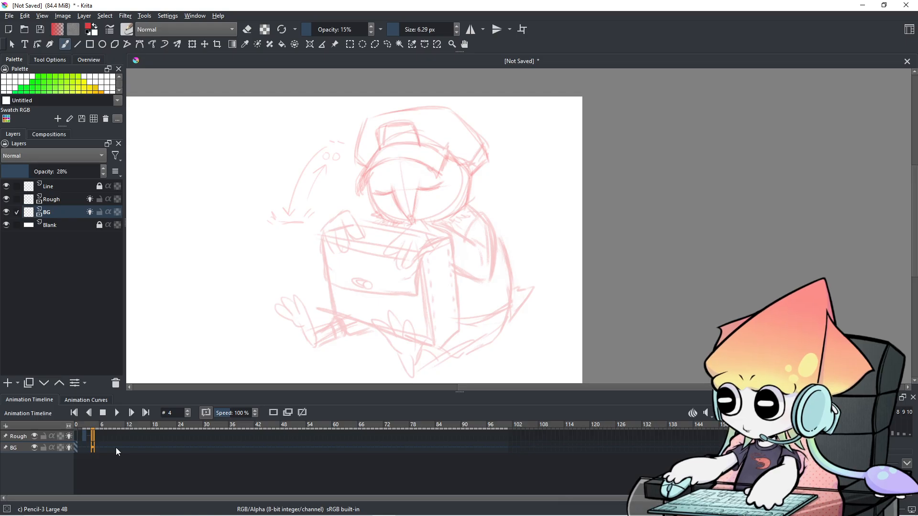
- On frame 4, change the previous-frame onion skin colour to blue, #0013ff
{"action": "key", "text": "Home"}
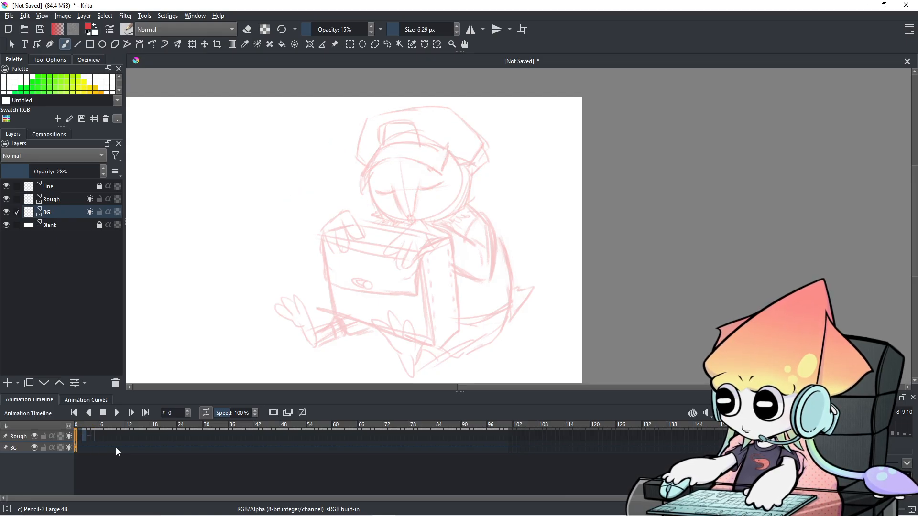
{"action": "scroll", "coordinate": [420, 180], "scroll_direction": "up", "scroll_amount": 3}
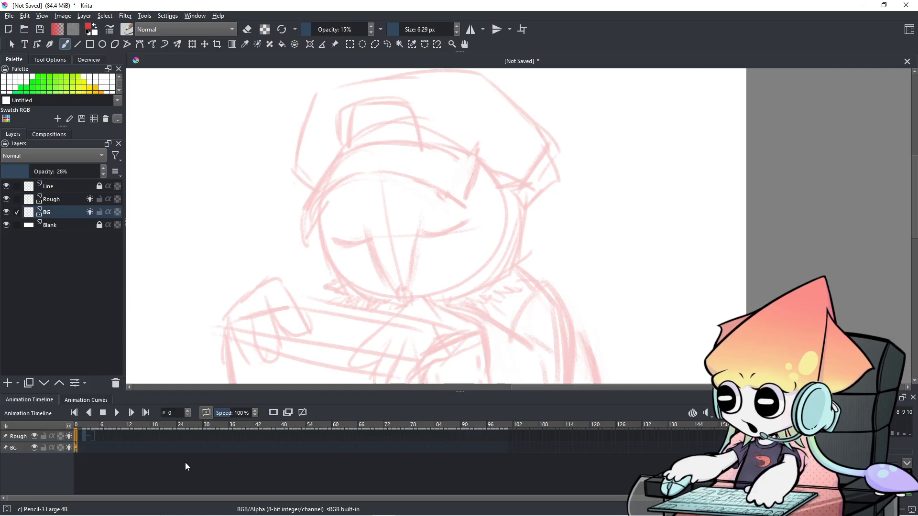
{"action": "key", "text": "period"}
{"action": "key", "text": "period"}
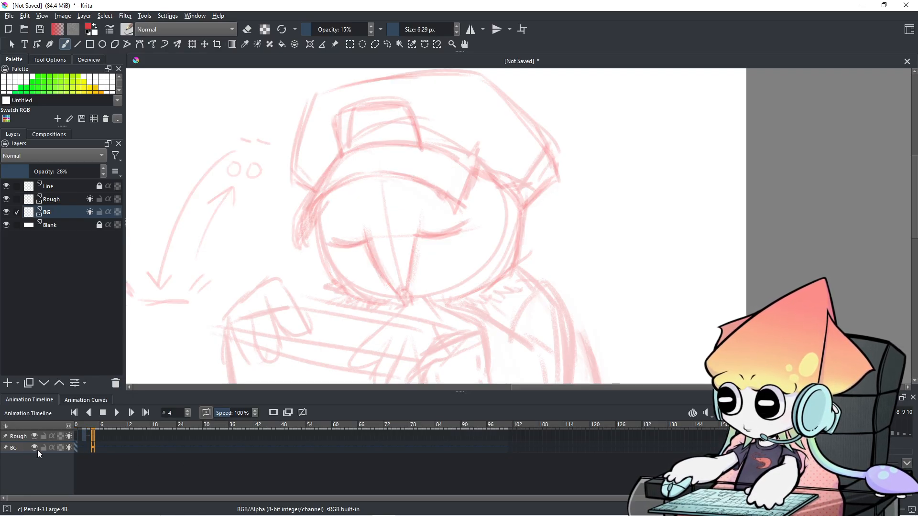
{"action": "left_click", "coordinate": [88, 27]}
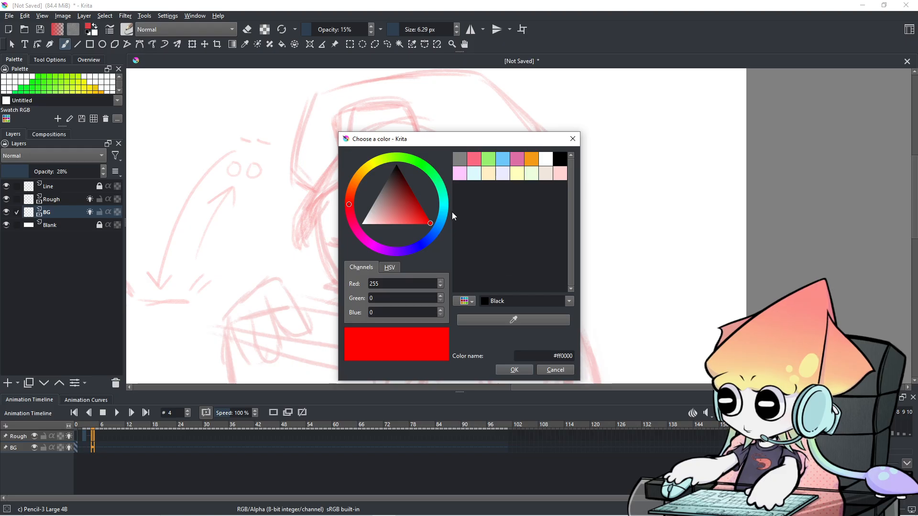
{"action": "left_click", "coordinate": [423, 244]}
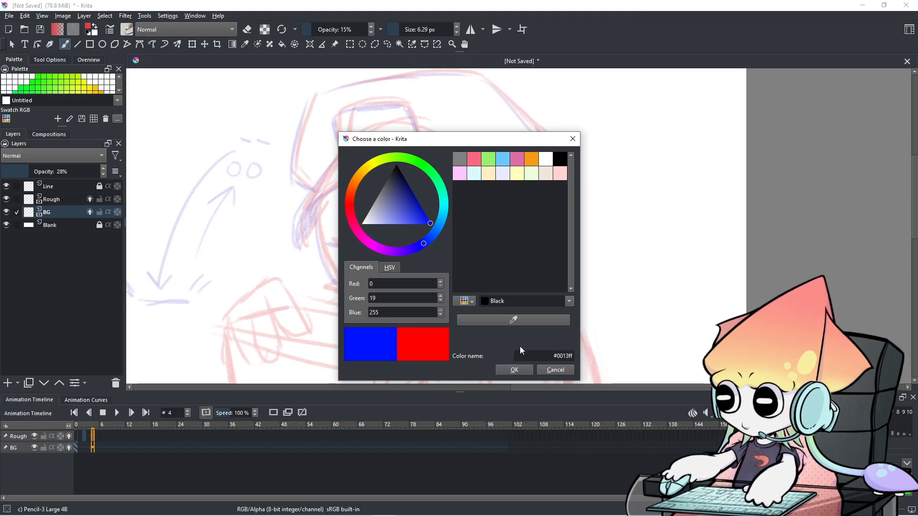
{"action": "left_click", "coordinate": [514, 370]}
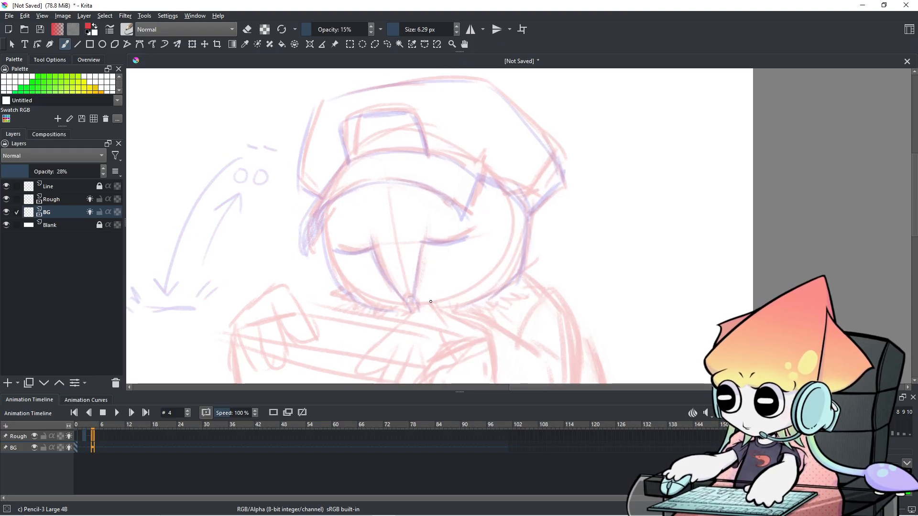
- Check the head drawing on frame 2 against the faded BG sketch on frame 0
{"action": "key", "text": "period"}
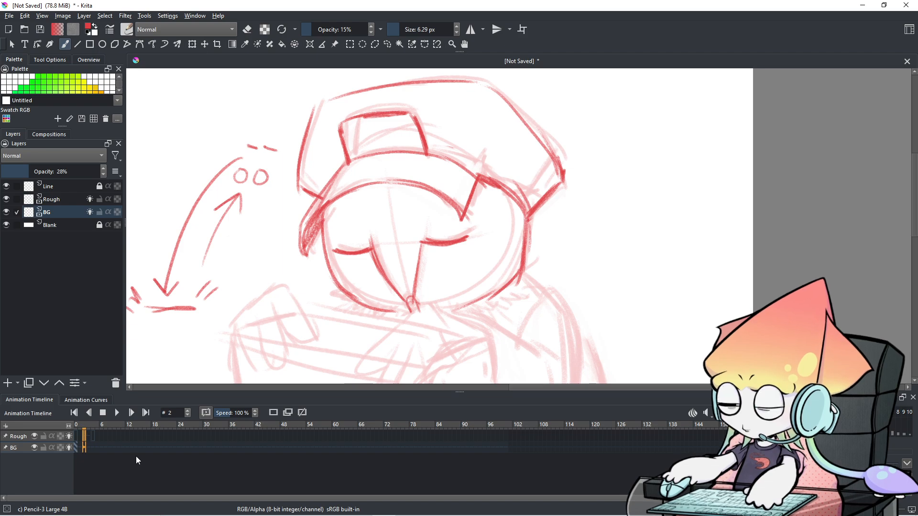
{"action": "key", "text": "comma"}
{"action": "key", "text": "comma"}
{"action": "key", "text": "comma"}
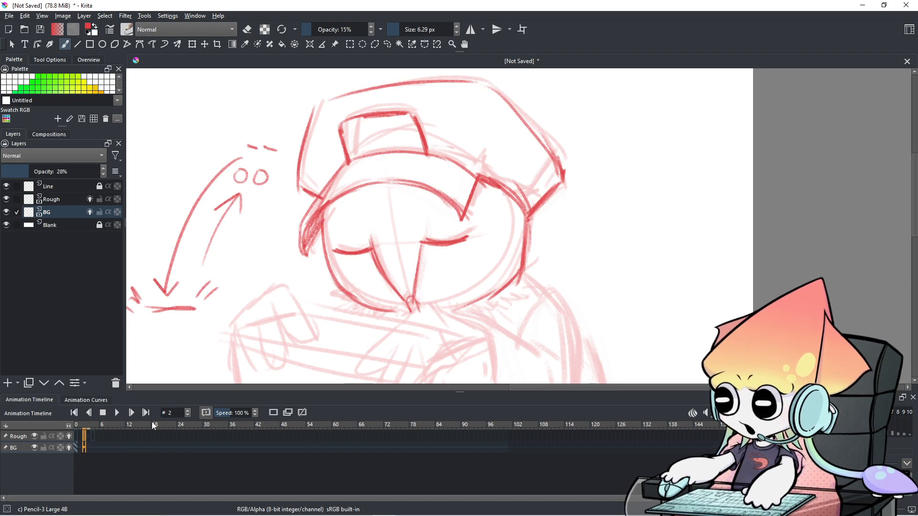
{"action": "scroll", "coordinate": [325, 353], "scroll_direction": "up", "scroll_amount": 1}
{"action": "scroll", "coordinate": [325, 353], "scroll_direction": "down", "scroll_amount": 1}
{"action": "left_click", "coordinate": [85, 449]}
{"action": "left_click", "coordinate": [76, 448]}
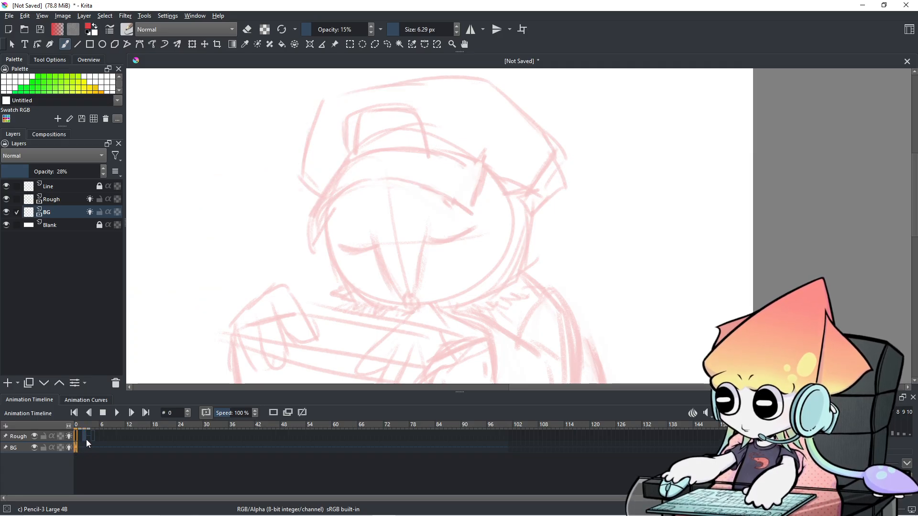
{"action": "left_click", "coordinate": [85, 437]}
{"action": "scroll", "coordinate": [447, 263], "scroll_direction": "up", "scroll_amount": 1}
{"action": "left_click_drag", "start_coordinate": [447, 262], "coordinate": [459, 280]}
- Flip back and forth between frames 0 and 5 to compare the blue onion skin with the BG sketch's head
{"action": "key", "text": "Right"}
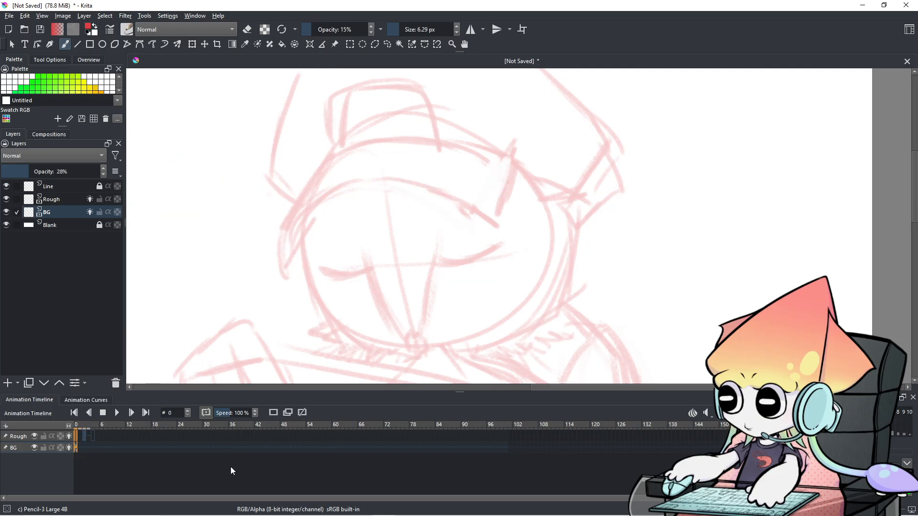
{"action": "key", "text": "Right"}
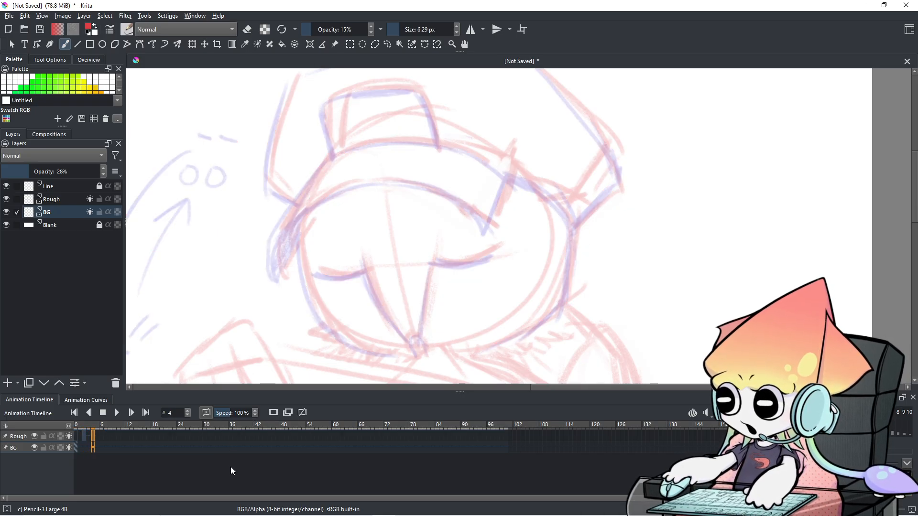
{"action": "key", "text": "Left"}
{"action": "key", "text": "Left"}
{"action": "key", "text": "Right"}
{"action": "key", "text": "Right"}
{"action": "key", "text": "Left"}
{"action": "key", "text": "Right"}
{"action": "key", "text": "Right"}
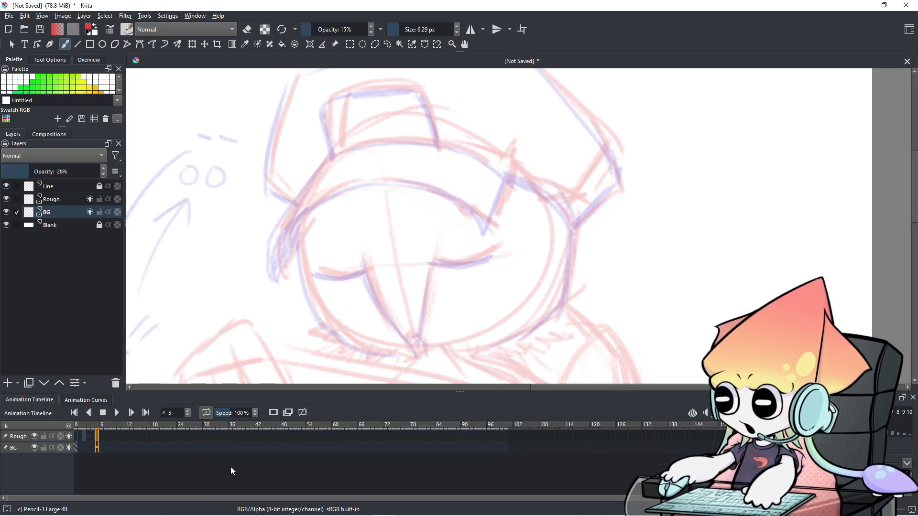
{"action": "left_click_drag", "start_coordinate": [420, 328], "coordinate": [472, 256]}
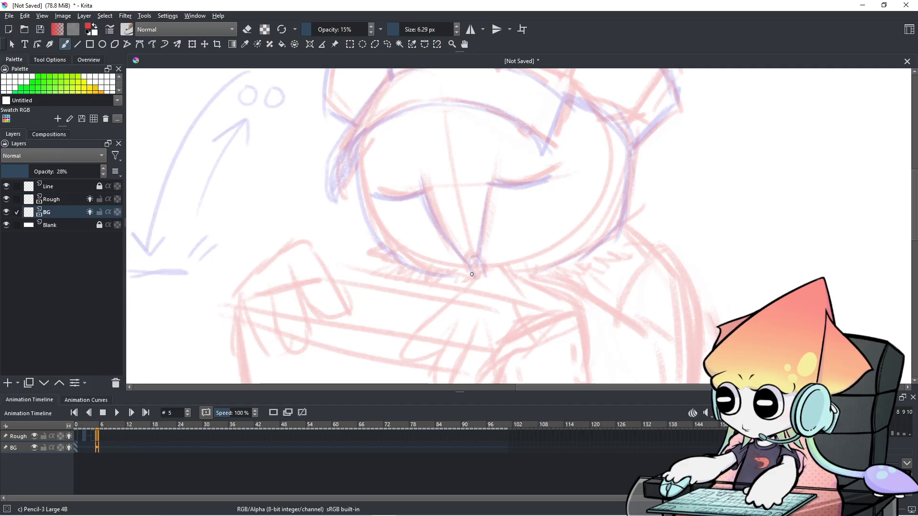
{"action": "scroll", "coordinate": [472, 274], "scroll_direction": "down", "scroll_amount": 3}
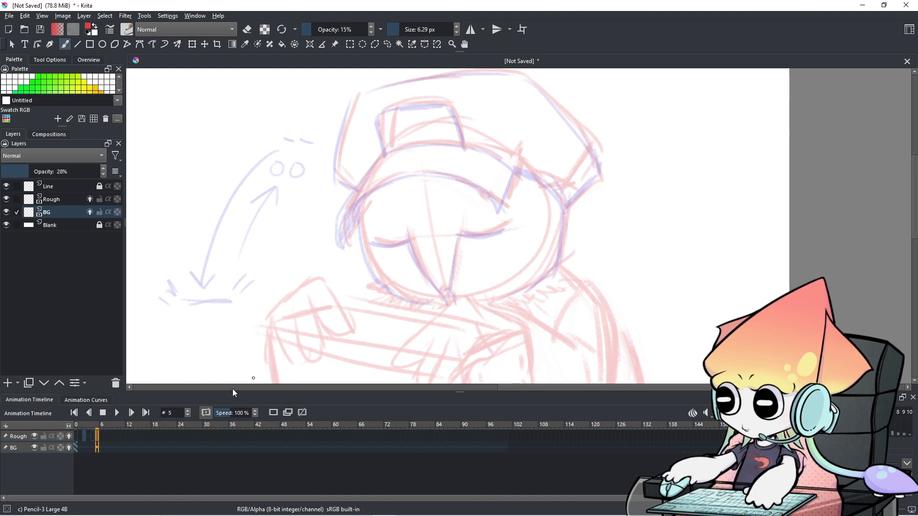
- Lock the BG layer at frame 4 and make the Rough layer active for drawing
{"action": "left_click", "coordinate": [92, 443]}
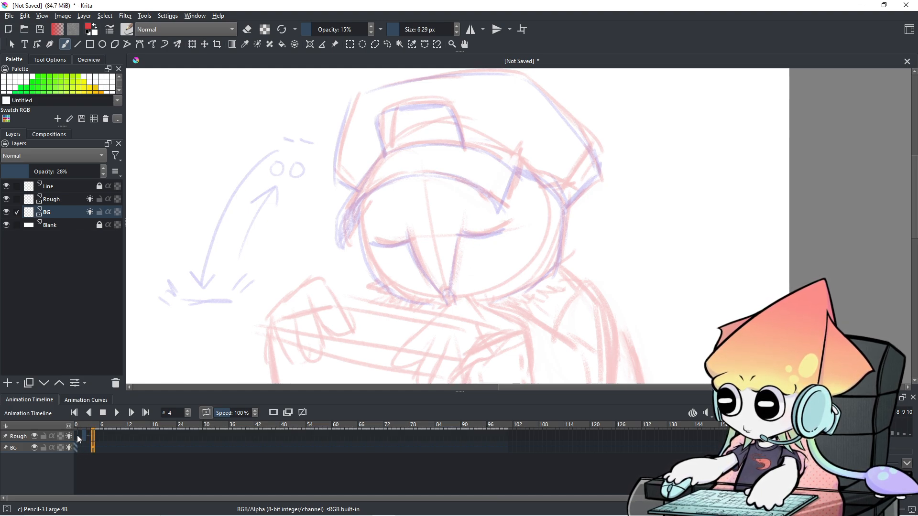
{"action": "left_click", "coordinate": [43, 446]}
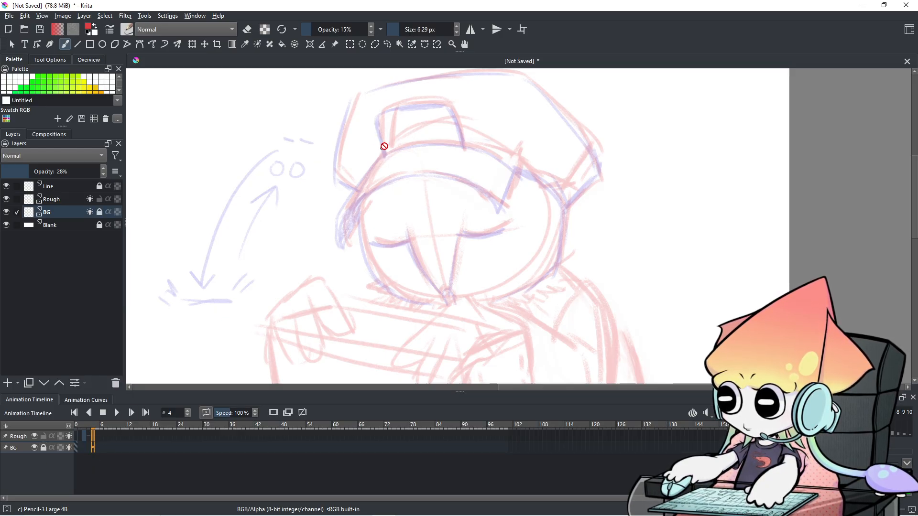
{"action": "mouse_move", "coordinate": [381, 148]}
{"action": "left_mouse_down"}
{"action": "mouse_move", "coordinate": [375, 127]}
{"action": "mouse_move", "coordinate": [376, 145]}
{"action": "mouse_move", "coordinate": [395, 155]}
{"action": "left_mouse_up"}
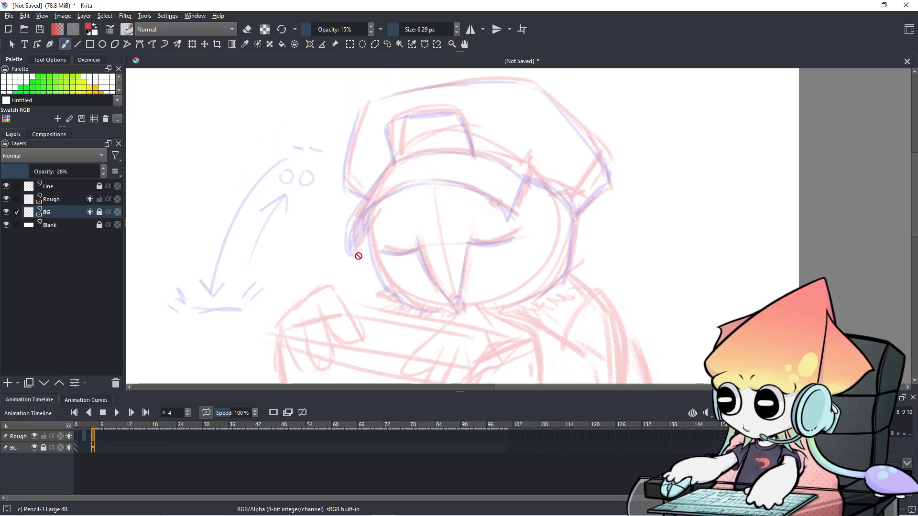
{"action": "left_click", "coordinate": [362, 259]}
{"action": "left_click", "coordinate": [19, 436]}
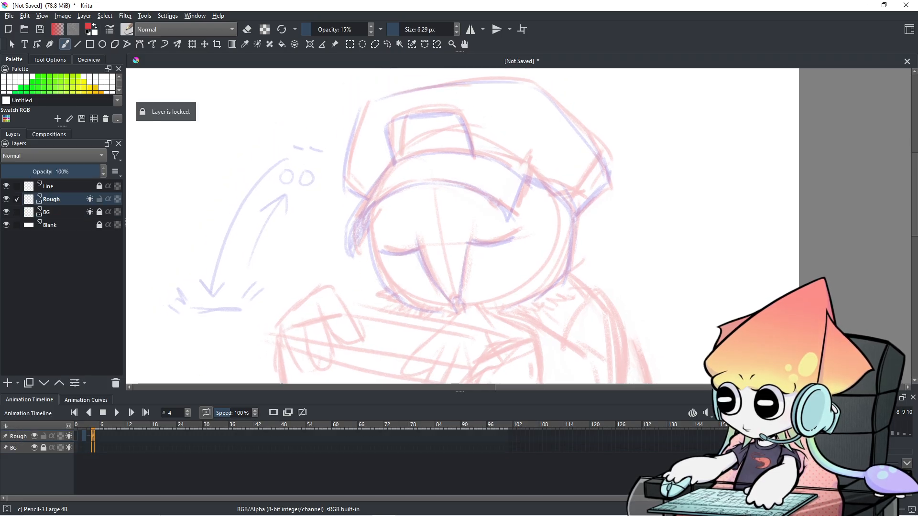
{"action": "left_click_drag", "start_coordinate": [422, 223], "coordinate": [395, 211]}
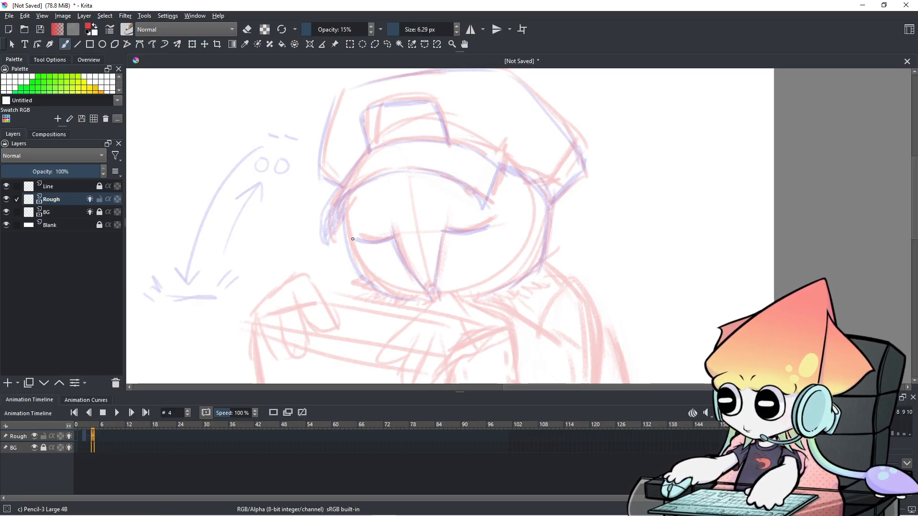
{"action": "left_click_drag", "start_coordinate": [369, 208], "coordinate": [377, 209]}
{"action": "scroll", "coordinate": [373, 210], "scroll_direction": "up", "scroll_amount": 1}
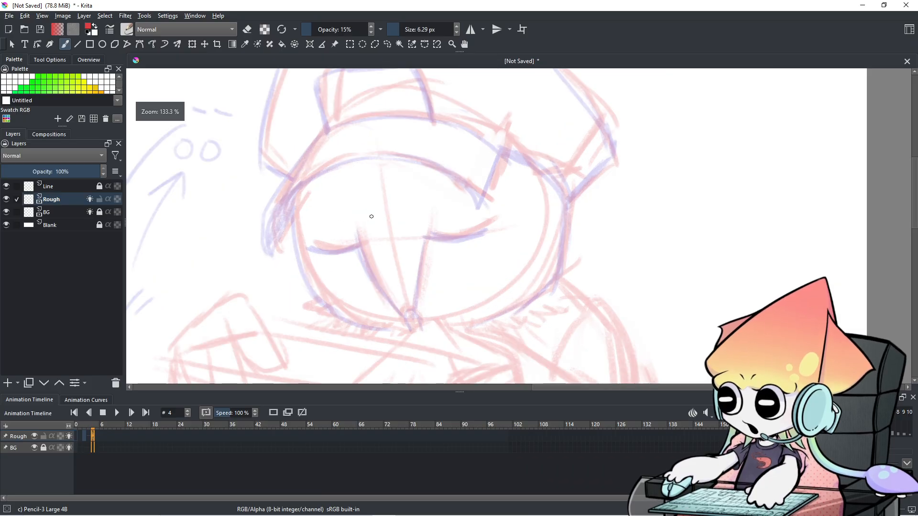
{"action": "scroll", "coordinate": [372, 224], "scroll_direction": "down", "scroll_amount": 2}
{"action": "left_click_drag", "start_coordinate": [390, 252], "coordinate": [411, 281]}
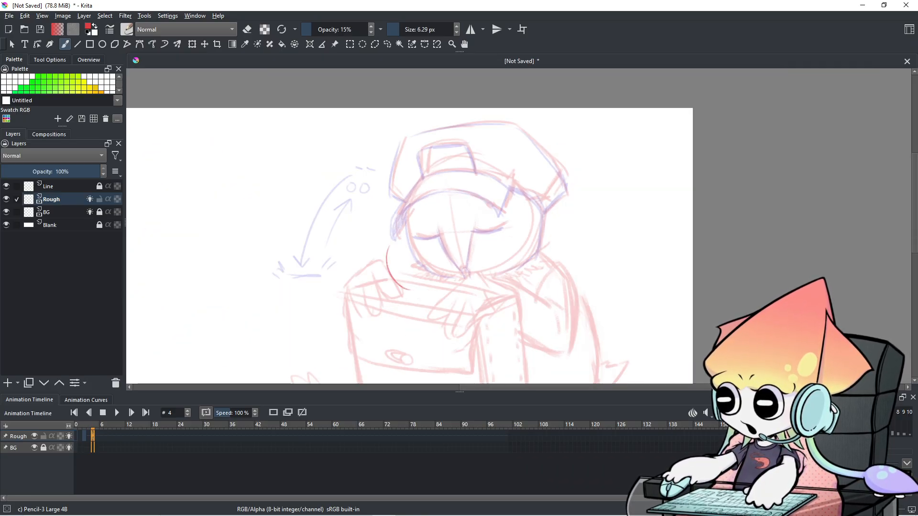
{"action": "mouse_move", "coordinate": [481, 137]}
{"action": "left_mouse_down"}
{"action": "mouse_move", "coordinate": [461, 162]}
{"action": "mouse_move", "coordinate": [548, 169]}
{"action": "mouse_move", "coordinate": [467, 160]}
{"action": "mouse_move", "coordinate": [508, 182]}
{"action": "mouse_move", "coordinate": [438, 209]}
{"action": "mouse_move", "coordinate": [559, 207]}
{"action": "mouse_move", "coordinate": [447, 201]}
{"action": "left_mouse_up"}
{"action": "key", "text": "ctrl+z"}
{"action": "key", "text": "ctrl+z"}
{"action": "key", "text": "ctrl+z"}
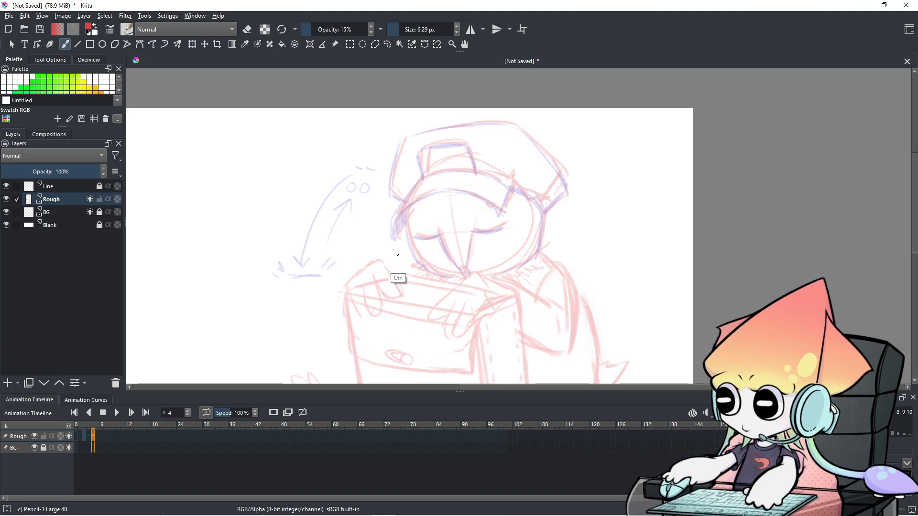
- Sketch the lowered head's bottom curve and outer side on frame 4, just overlapping the top of the bag
{"action": "mouse_move", "coordinate": [381, 252]}
{"action": "left_mouse_down"}
{"action": "mouse_move", "coordinate": [384, 278]}
{"action": "mouse_move", "coordinate": [403, 287]}
{"action": "mouse_move", "coordinate": [466, 297]}
{"action": "left_mouse_up"}
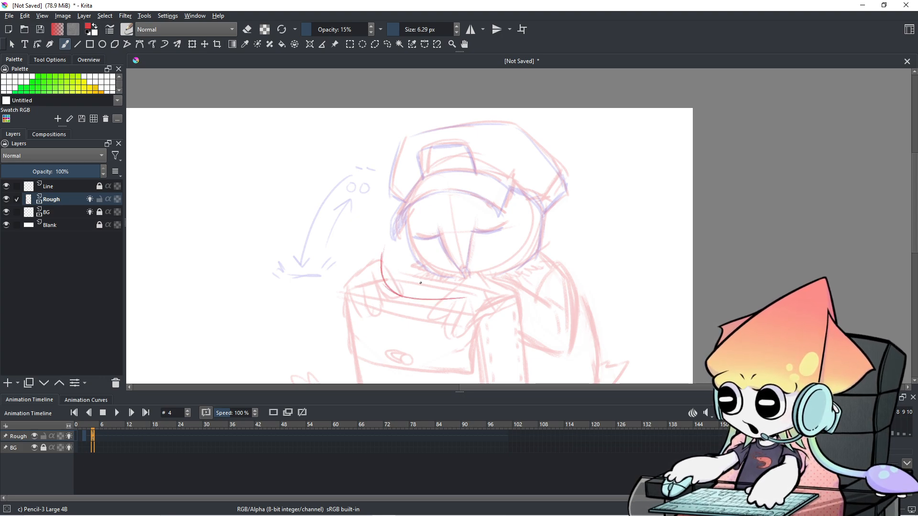
{"action": "left_click_drag", "start_coordinate": [382, 249], "coordinate": [395, 215]}
{"action": "mouse_move", "coordinate": [385, 260]}
{"action": "left_mouse_down"}
{"action": "mouse_move", "coordinate": [398, 217]}
{"action": "mouse_move", "coordinate": [460, 201]}
{"action": "left_mouse_up"}
{"action": "key", "text": "ctrl+z"}
{"action": "mouse_move", "coordinate": [397, 213]}
{"action": "left_mouse_down"}
{"action": "mouse_move", "coordinate": [451, 189]}
{"action": "mouse_move", "coordinate": [499, 235]}
{"action": "left_mouse_up"}
{"action": "key", "text": "ctrl+z"}
- Close the head outline with a domed top and a curved side reaching down to the bag's rear corner
{"action": "mouse_move", "coordinate": [452, 189]}
{"action": "left_mouse_down"}
{"action": "mouse_move", "coordinate": [511, 238]}
{"action": "mouse_move", "coordinate": [499, 216]}
{"action": "mouse_move", "coordinate": [503, 276]}
{"action": "left_mouse_up"}
{"action": "key", "text": "ctrl+z"}
{"action": "mouse_move", "coordinate": [500, 206]}
{"action": "left_mouse_down"}
{"action": "mouse_move", "coordinate": [516, 240]}
{"action": "mouse_move", "coordinate": [508, 242]}
{"action": "mouse_move", "coordinate": [495, 206]}
{"action": "mouse_move", "coordinate": [513, 236]}
{"action": "mouse_move", "coordinate": [502, 282]}
{"action": "left_mouse_up"}
{"action": "key", "text": "ctrl+z"}
{"action": "key", "text": "ctrl+z"}
{"action": "mouse_move", "coordinate": [516, 240]}
{"action": "left_mouse_down"}
{"action": "mouse_move", "coordinate": [504, 282]}
{"action": "mouse_move", "coordinate": [503, 212]}
{"action": "mouse_move", "coordinate": [508, 282]}
{"action": "left_mouse_up"}
{"action": "key", "text": "ctrl+z"}
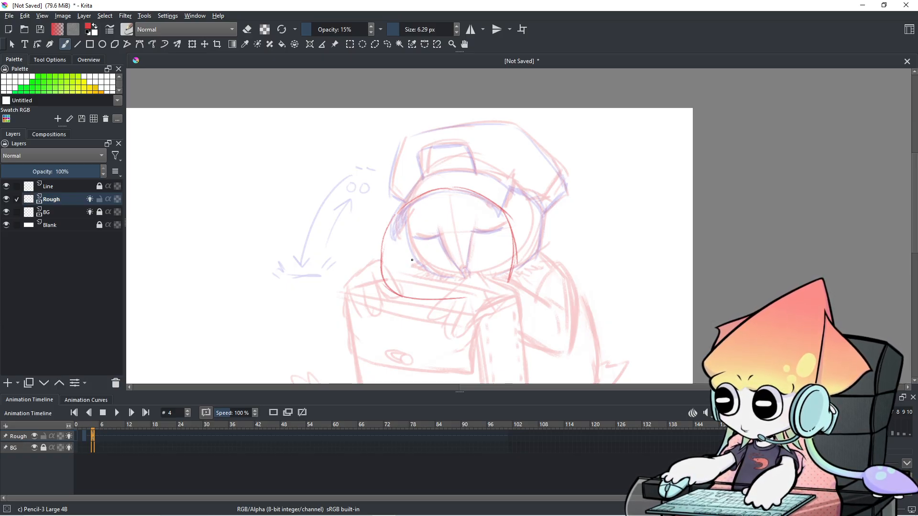
- Check the pose on frame 2 and move frame 4's head outline slightly up and to the right, returning to the brush
{"action": "left_click_drag", "start_coordinate": [77, 437], "coordinate": [87, 435]}
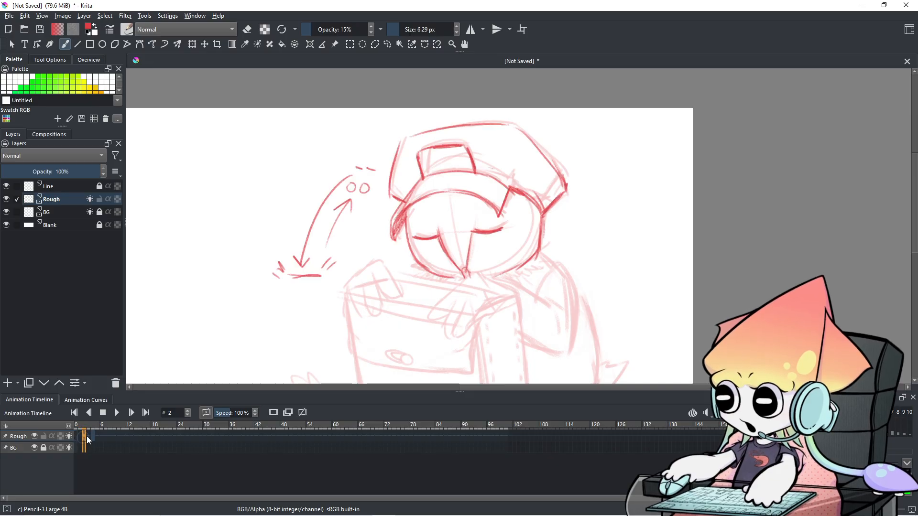
{"action": "left_click", "coordinate": [91, 438]}
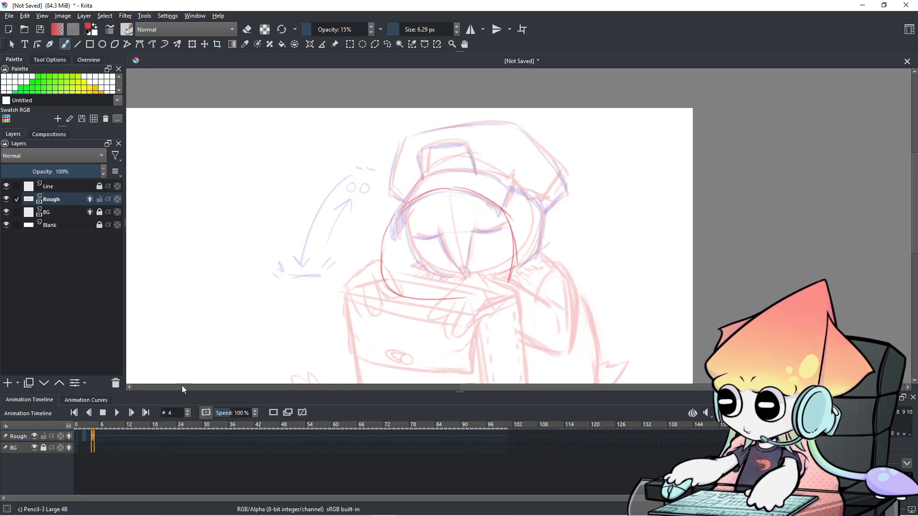
{"action": "left_click", "coordinate": [206, 44]}
{"action": "left_click_drag", "start_coordinate": [380, 130], "coordinate": [386, 121]}
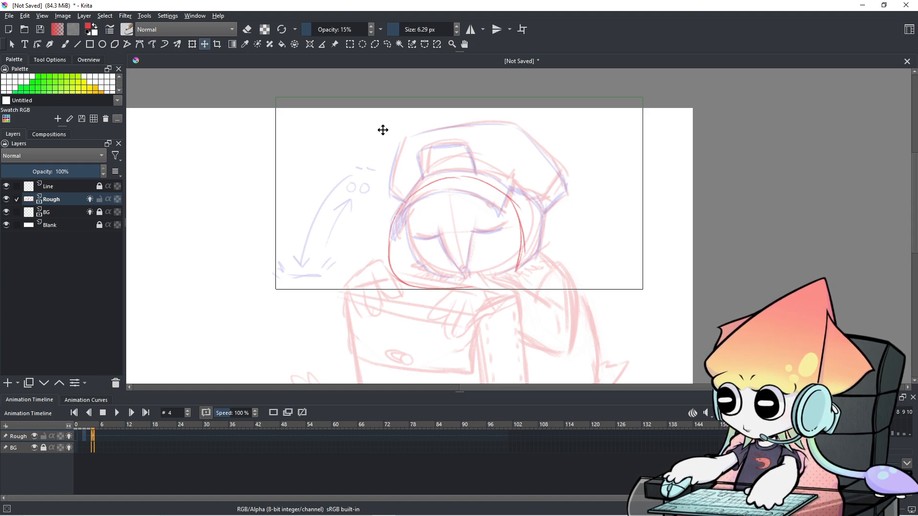
{"action": "left_click_drag", "start_coordinate": [381, 129], "coordinate": [379, 139]}
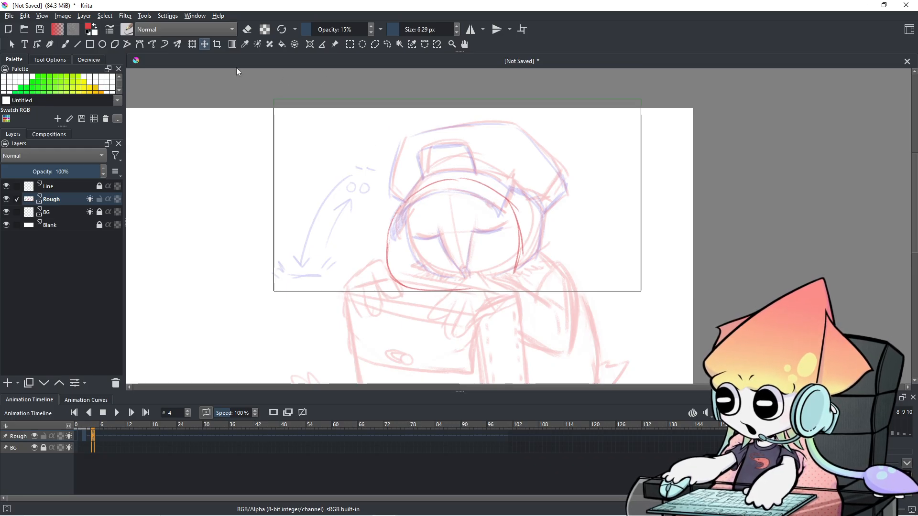
{"action": "left_click", "coordinate": [64, 44]}
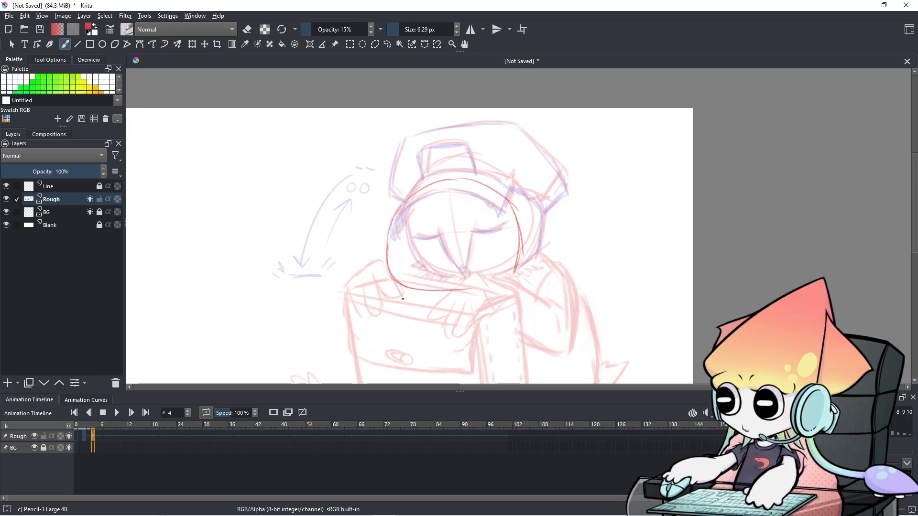
{"action": "mouse_move", "coordinate": [385, 317]}
{"action": "left_mouse_down"}
{"action": "mouse_move", "coordinate": [391, 294]}
{"action": "mouse_move", "coordinate": [461, 304]}
{"action": "mouse_move", "coordinate": [444, 292]}
{"action": "mouse_move", "coordinate": [472, 320]}
{"action": "left_mouse_up"}
{"action": "left_click_drag", "start_coordinate": [397, 269], "coordinate": [382, 299]}
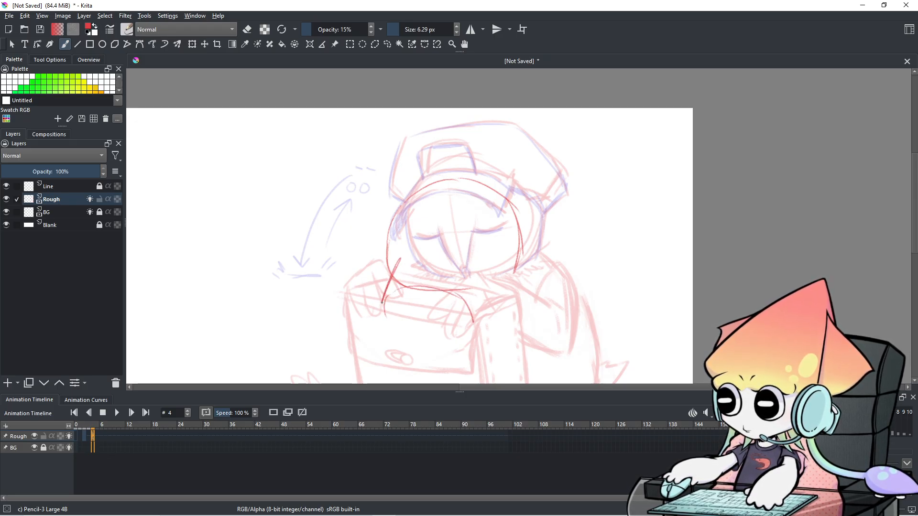
{"action": "key", "text": "ctrl+z"}
{"action": "key", "text": "ctrl+z"}
{"action": "key", "text": "ctrl+z"}
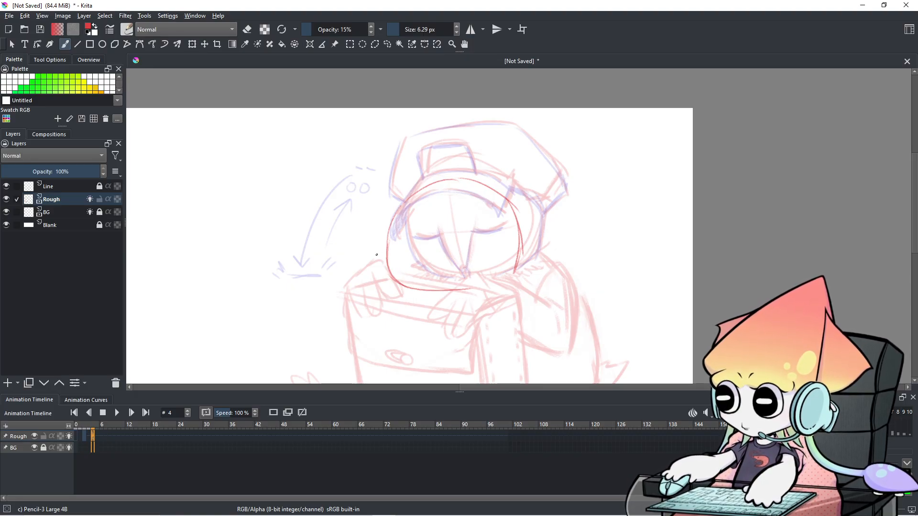
{"action": "key", "text": "ctrl+z"}
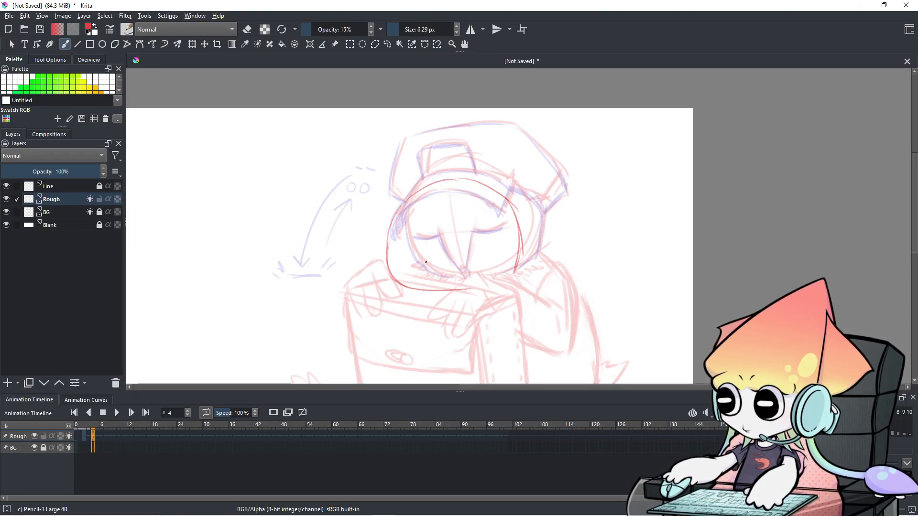
- Flip through frames 0, 2 and 4 to compare the head outline with the earlier poses
{"action": "left_click", "coordinate": [76, 438]}
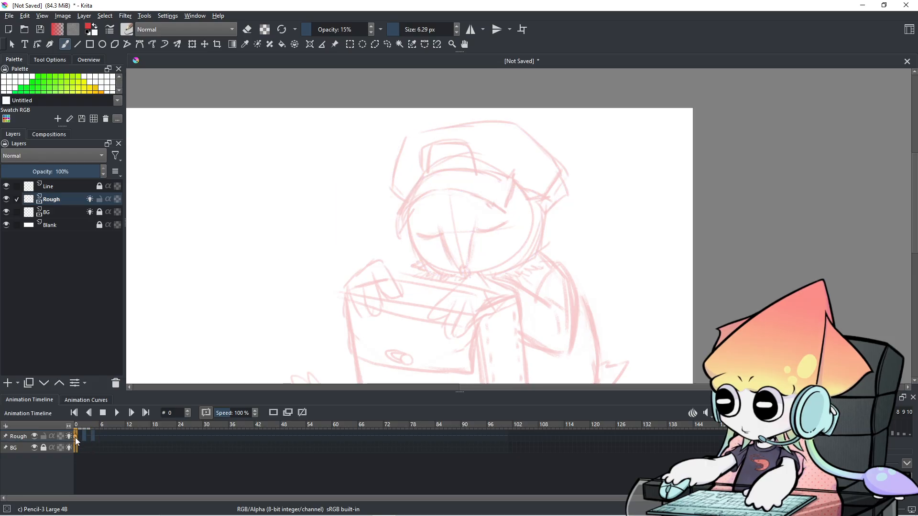
{"action": "left_click", "coordinate": [85, 438]}
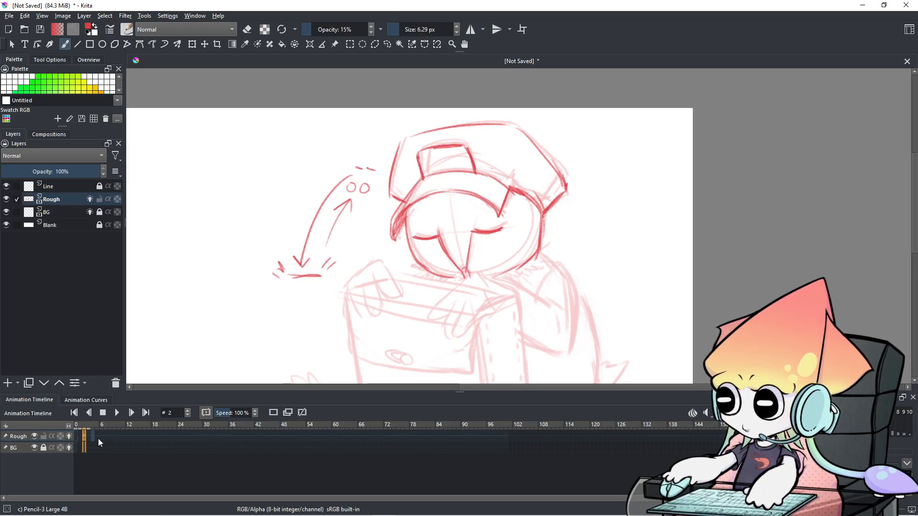
{"action": "left_click", "coordinate": [93, 438]}
{"action": "left_click_drag", "start_coordinate": [415, 189], "coordinate": [387, 270]}
{"action": "left_click_drag", "start_coordinate": [399, 220], "coordinate": [429, 184]}
{"action": "key", "text": "ctrl+z"}
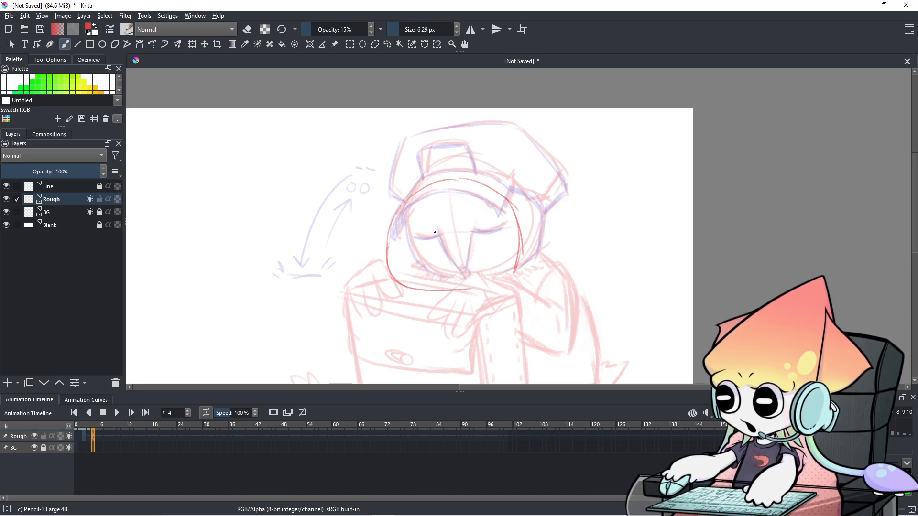
- Sketch a small thumbnail of the cap beside the arrows, as a circle with a boxy visor beneath it
{"action": "scroll", "coordinate": [411, 335], "scroll_direction": "up", "scroll_amount": 2}
{"action": "mouse_move", "coordinate": [410, 332]}
{"action": "left_mouse_down"}
{"action": "mouse_move", "coordinate": [436, 313]}
{"action": "mouse_move", "coordinate": [369, 348]}
{"action": "mouse_move", "coordinate": [420, 357]}
{"action": "left_mouse_up"}
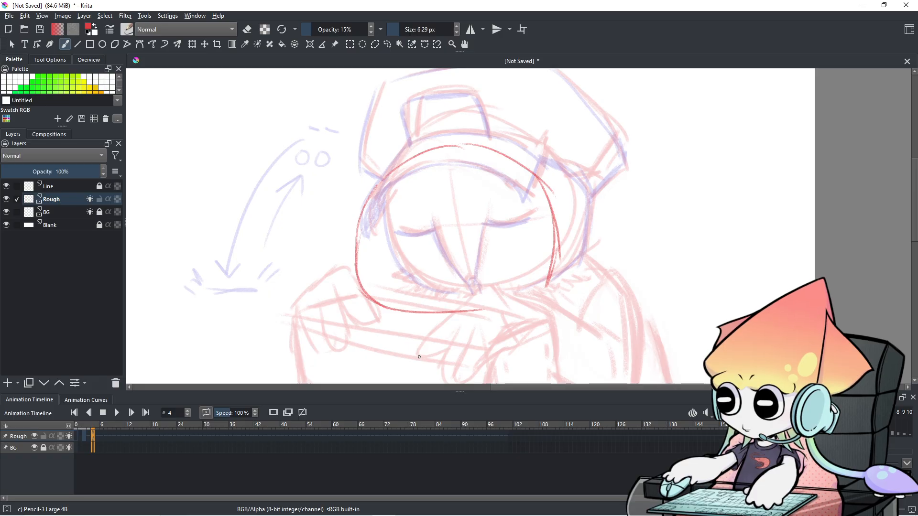
{"action": "mouse_move", "coordinate": [262, 127]}
{"action": "left_mouse_down"}
{"action": "mouse_move", "coordinate": [257, 151]}
{"action": "mouse_move", "coordinate": [268, 166]}
{"action": "mouse_move", "coordinate": [266, 158]}
{"action": "mouse_move", "coordinate": [291, 165]}
{"action": "left_mouse_up"}
{"action": "key", "text": "ctrl+z"}
{"action": "key", "text": "ctrl+z"}
{"action": "mouse_move", "coordinate": [262, 128]}
{"action": "left_mouse_down"}
{"action": "mouse_move", "coordinate": [298, 132]}
{"action": "mouse_move", "coordinate": [292, 164]}
{"action": "left_mouse_up"}
{"action": "mouse_move", "coordinate": [254, 138]}
{"action": "left_mouse_down"}
{"action": "mouse_move", "coordinate": [274, 81]}
{"action": "mouse_move", "coordinate": [313, 131]}
{"action": "mouse_move", "coordinate": [259, 133]}
{"action": "mouse_move", "coordinate": [281, 86]}
{"action": "mouse_move", "coordinate": [317, 112]}
{"action": "mouse_move", "coordinate": [269, 140]}
{"action": "mouse_move", "coordinate": [251, 108]}
{"action": "left_mouse_up"}
- Rough in the tilted cap over the lowered head, with its wide crown, angled sides and curved lower band
{"action": "mouse_move", "coordinate": [525, 208]}
{"action": "left_mouse_down"}
{"action": "mouse_move", "coordinate": [516, 213]}
{"action": "mouse_move", "coordinate": [524, 214]}
{"action": "left_mouse_up"}
{"action": "mouse_move", "coordinate": [365, 136]}
{"action": "left_mouse_down"}
{"action": "mouse_move", "coordinate": [338, 174]}
{"action": "mouse_move", "coordinate": [362, 246]}
{"action": "mouse_move", "coordinate": [342, 234]}
{"action": "mouse_move", "coordinate": [436, 256]}
{"action": "mouse_move", "coordinate": [499, 228]}
{"action": "mouse_move", "coordinate": [438, 163]}
{"action": "mouse_move", "coordinate": [373, 136]}
{"action": "mouse_move", "coordinate": [380, 128]}
{"action": "mouse_move", "coordinate": [489, 124]}
{"action": "mouse_move", "coordinate": [522, 207]}
{"action": "left_mouse_up"}
{"action": "left_click_drag", "start_coordinate": [536, 218], "coordinate": [461, 252]}
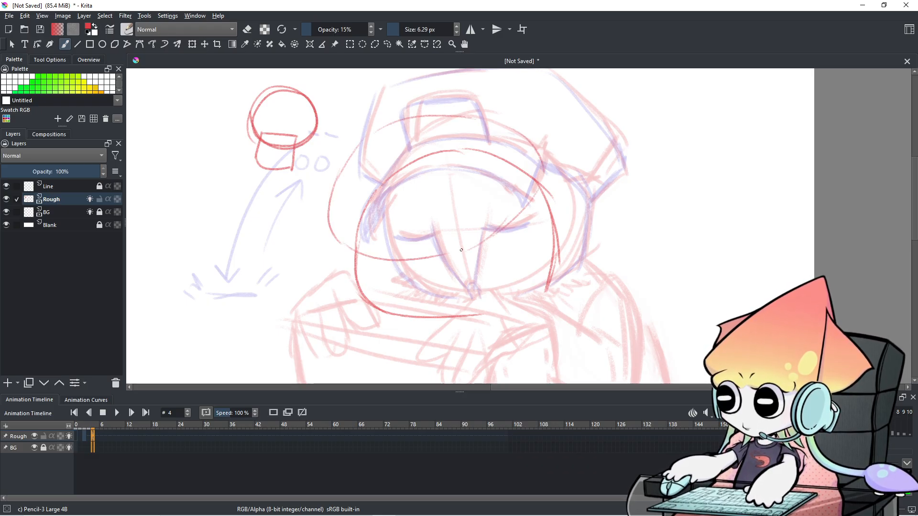
{"action": "left_click_drag", "start_coordinate": [334, 235], "coordinate": [356, 276]}
{"action": "left_click_drag", "start_coordinate": [338, 246], "coordinate": [356, 276]}
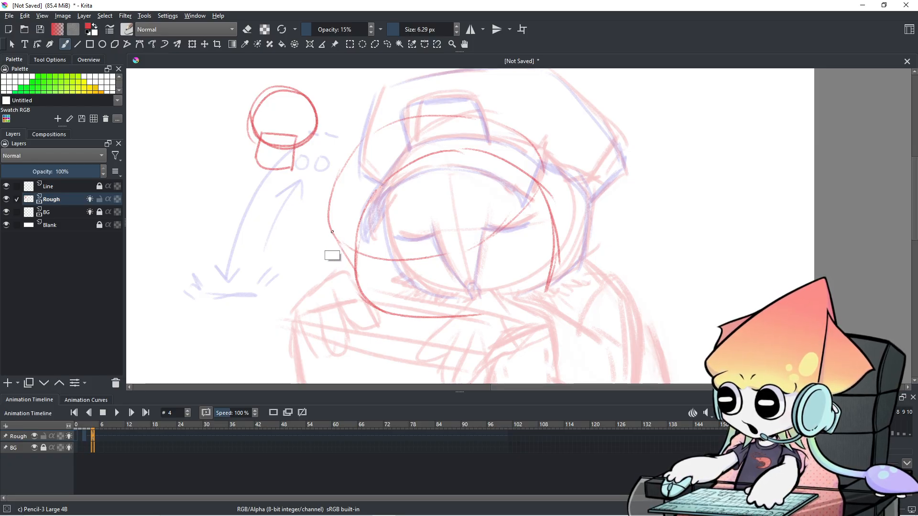
{"action": "mouse_move", "coordinate": [328, 223]}
{"action": "left_mouse_down"}
{"action": "mouse_move", "coordinate": [353, 278]}
{"action": "mouse_move", "coordinate": [337, 264]}
{"action": "mouse_move", "coordinate": [360, 280]}
{"action": "left_mouse_up"}
{"action": "left_click_drag", "start_coordinate": [330, 229], "coordinate": [345, 173]}
{"action": "mouse_move", "coordinate": [460, 280]}
{"action": "left_mouse_down"}
{"action": "mouse_move", "coordinate": [510, 271]}
{"action": "mouse_move", "coordinate": [533, 235]}
{"action": "left_mouse_up"}
{"action": "mouse_move", "coordinate": [540, 152]}
{"action": "left_mouse_down"}
{"action": "mouse_move", "coordinate": [565, 190]}
{"action": "mouse_move", "coordinate": [532, 230]}
{"action": "left_mouse_up"}
{"action": "mouse_move", "coordinate": [360, 281]}
{"action": "left_mouse_down"}
{"action": "mouse_move", "coordinate": [454, 289]}
{"action": "mouse_move", "coordinate": [483, 274]}
{"action": "left_mouse_up"}
- Sketch a boxy visor hanging from the cap over the bag, with a small badge rectangle on the band
{"action": "mouse_move", "coordinate": [400, 294]}
{"action": "left_mouse_down"}
{"action": "mouse_move", "coordinate": [377, 278]}
{"action": "mouse_move", "coordinate": [428, 271]}
{"action": "mouse_move", "coordinate": [394, 304]}
{"action": "mouse_move", "coordinate": [375, 287]}
{"action": "mouse_move", "coordinate": [436, 277]}
{"action": "mouse_move", "coordinate": [443, 289]}
{"action": "mouse_move", "coordinate": [392, 291]}
{"action": "mouse_move", "coordinate": [342, 339]}
{"action": "left_mouse_up"}
{"action": "key", "text": "ctrl+z"}
{"action": "key", "text": "ctrl+z"}
{"action": "left_click_drag", "start_coordinate": [354, 287], "coordinate": [331, 364]}
{"action": "left_click_drag", "start_coordinate": [410, 255], "coordinate": [377, 206]}
{"action": "key", "text": "ctrl+z"}
{"action": "mouse_move", "coordinate": [321, 247]}
{"action": "left_mouse_down"}
{"action": "mouse_move", "coordinate": [310, 322]}
{"action": "mouse_move", "coordinate": [399, 324]}
{"action": "left_mouse_up"}
{"action": "key", "text": "ctrl+z"}
{"action": "mouse_move", "coordinate": [323, 320]}
{"action": "left_mouse_down"}
{"action": "mouse_move", "coordinate": [400, 329]}
{"action": "mouse_move", "coordinate": [463, 314]}
{"action": "left_mouse_up"}
{"action": "mouse_move", "coordinate": [477, 228]}
{"action": "left_mouse_down"}
{"action": "mouse_move", "coordinate": [476, 262]}
{"action": "mouse_move", "coordinate": [454, 314]}
{"action": "left_mouse_up"}
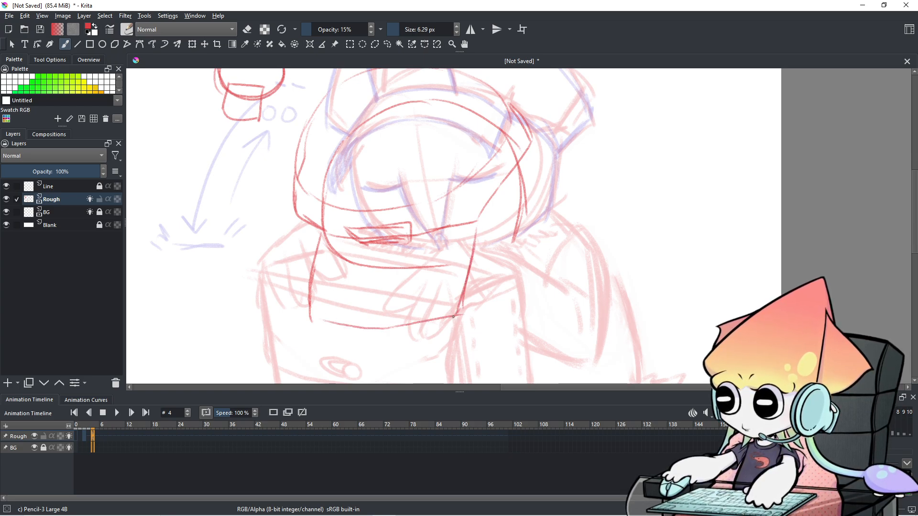
- Reinforce the visor's lower edge and redraw the cap crown's outer contour with firmer, more angular strokes
{"action": "key", "text": "minus"}
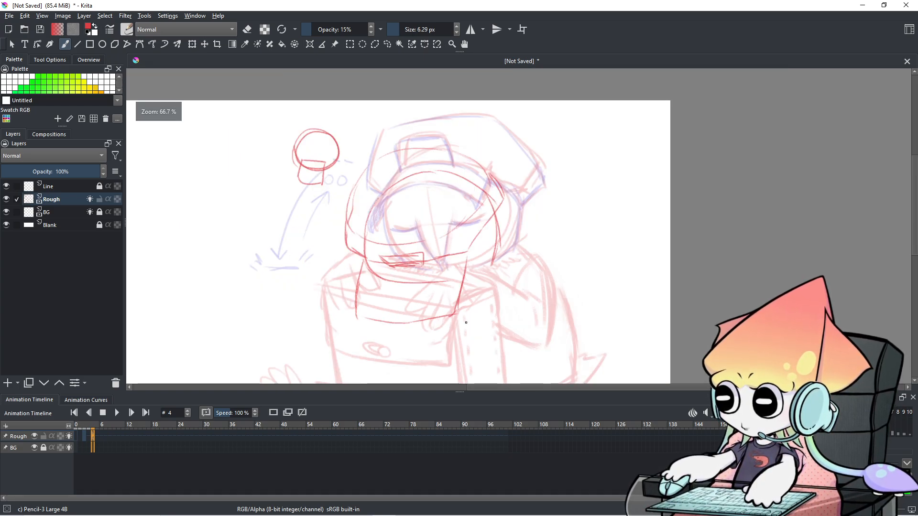
{"action": "key", "text": "minus"}
{"action": "left_click_drag", "start_coordinate": [470, 320], "coordinate": [491, 287]}
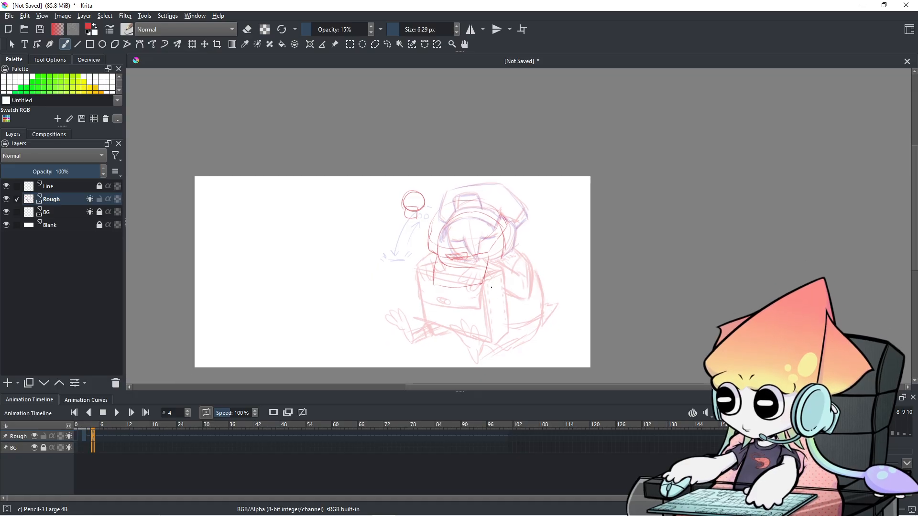
{"action": "scroll", "coordinate": [490, 302], "scroll_direction": "up", "scroll_amount": 2}
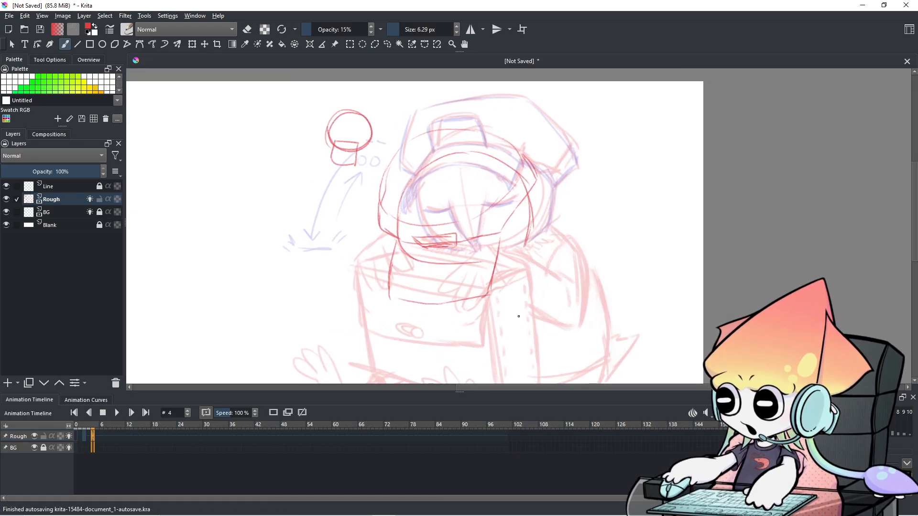
{"action": "left_click_drag", "start_coordinate": [387, 288], "coordinate": [431, 303]}
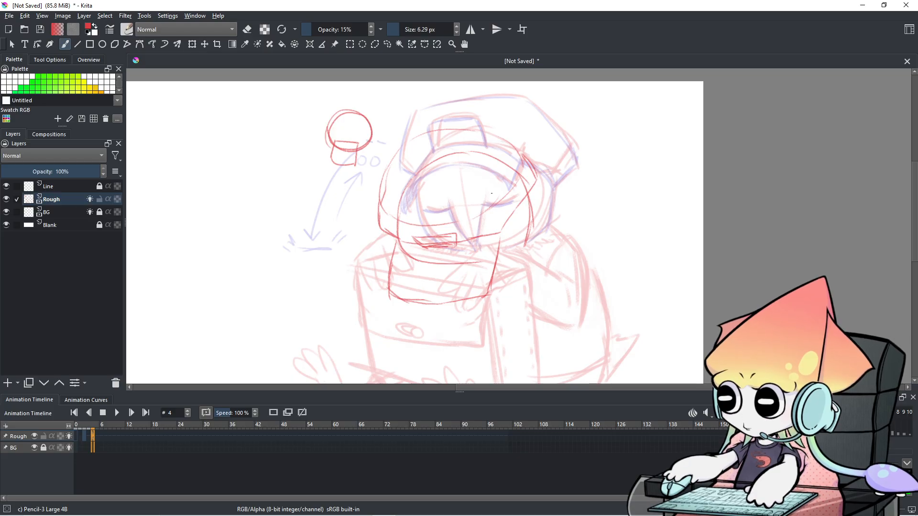
{"action": "left_click_drag", "start_coordinate": [400, 149], "coordinate": [379, 211]}
{"action": "left_click_drag", "start_coordinate": [432, 132], "coordinate": [394, 155]}
{"action": "left_click_drag", "start_coordinate": [536, 184], "coordinate": [501, 232]}
{"action": "mouse_move", "coordinate": [529, 201]}
{"action": "left_mouse_down"}
{"action": "mouse_move", "coordinate": [479, 230]}
{"action": "mouse_move", "coordinate": [448, 232]}
{"action": "mouse_move", "coordinate": [477, 232]}
{"action": "left_mouse_up"}
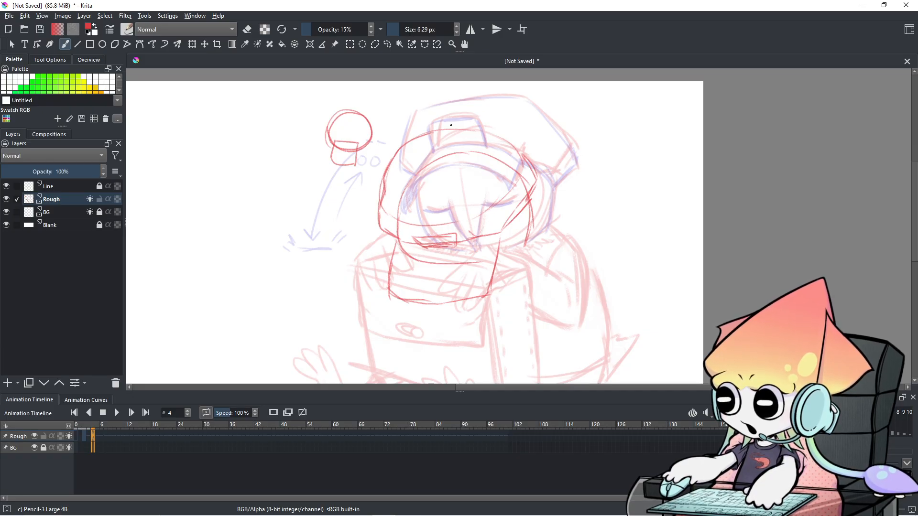
{"action": "mouse_move", "coordinate": [398, 155]}
{"action": "left_mouse_down"}
{"action": "mouse_move", "coordinate": [430, 137]}
{"action": "mouse_move", "coordinate": [392, 163]}
{"action": "mouse_move", "coordinate": [442, 136]}
{"action": "mouse_move", "coordinate": [525, 138]}
{"action": "mouse_move", "coordinate": [537, 195]}
{"action": "left_mouse_up"}
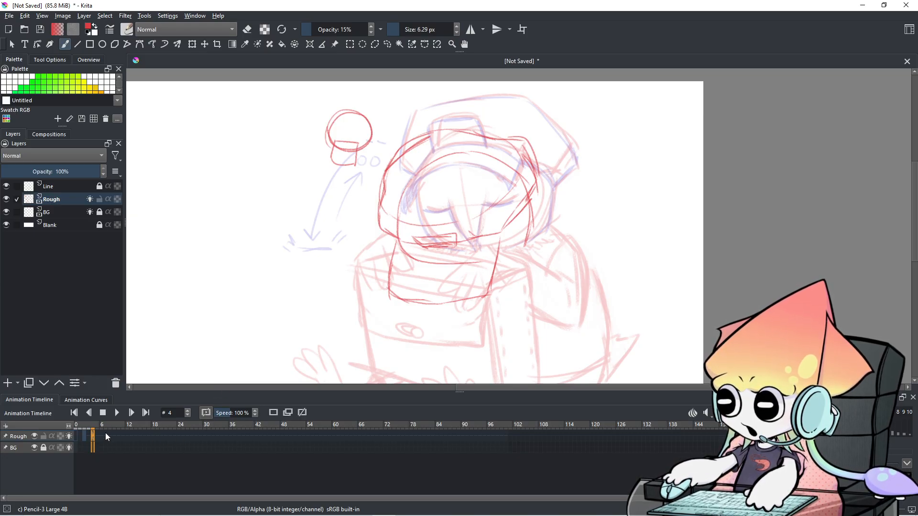
- Move the Rough layer's frame 4 keyframe to frame 12, previewing the timing on the way
{"action": "left_click_drag", "start_coordinate": [97, 434], "coordinate": [93, 435]}
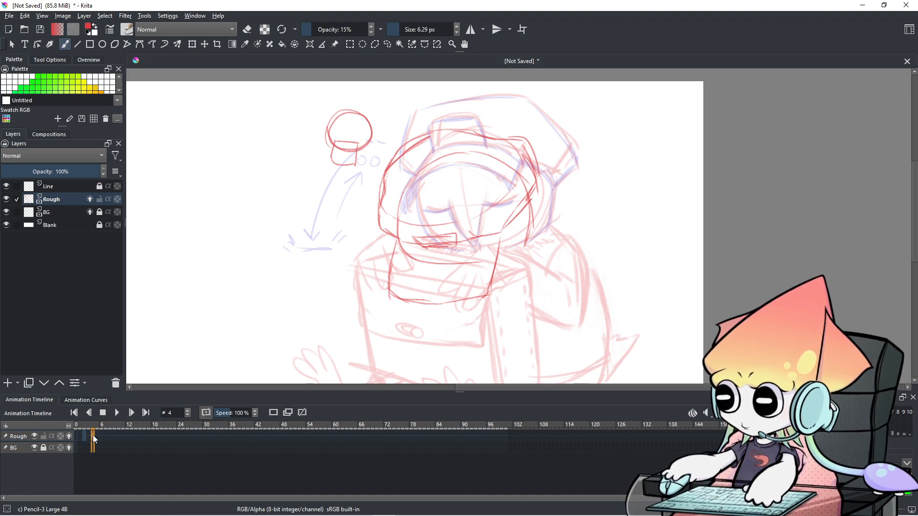
{"action": "left_click_drag", "start_coordinate": [95, 435], "coordinate": [108, 435]}
{"action": "left_click_drag", "start_coordinate": [173, 437], "coordinate": [175, 438]}
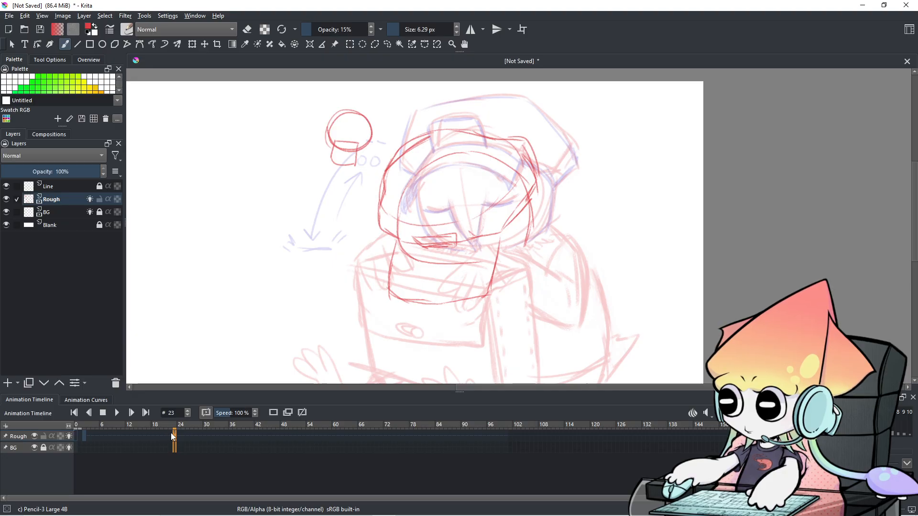
{"action": "key", "text": "space"}
{"action": "key", "text": "space"}
{"action": "left_click_drag", "start_coordinate": [172, 438], "coordinate": [129, 435]}
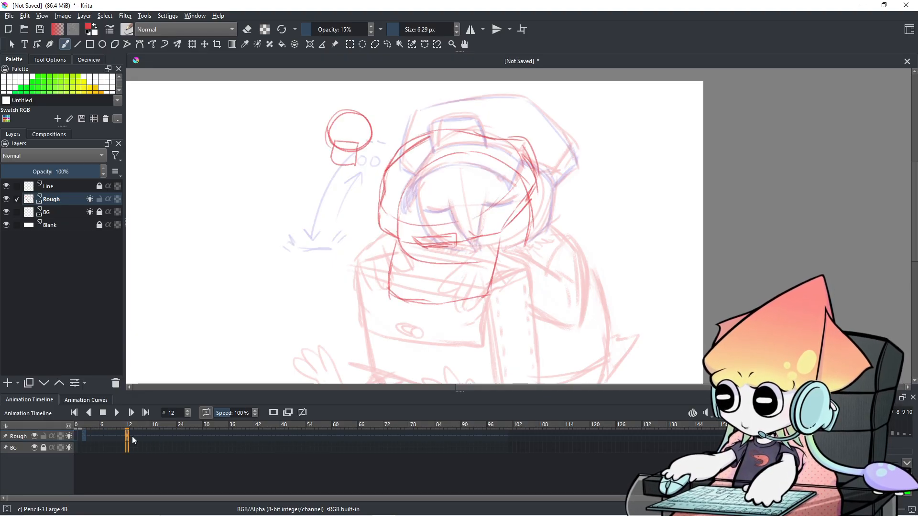
- Add a blank keyframe to the Rough layer at frame 14
{"action": "left_click", "coordinate": [136, 438]}
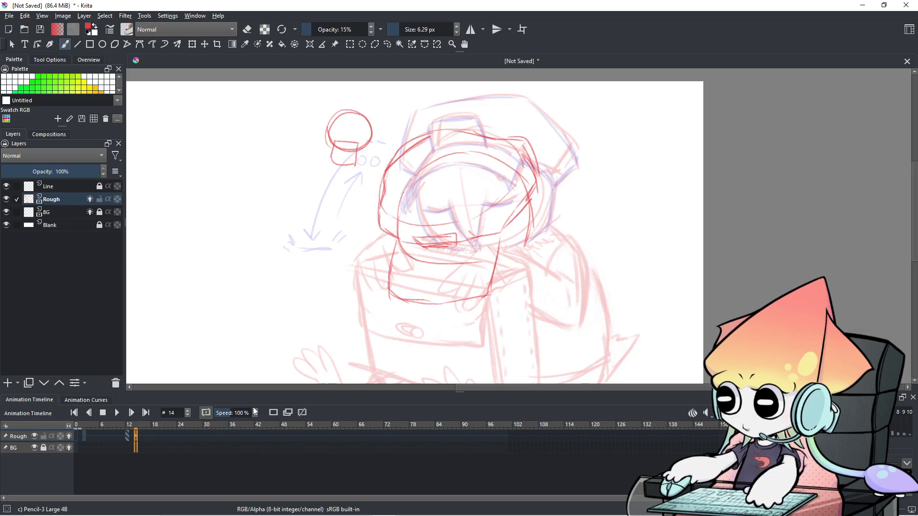
{"action": "left_click", "coordinate": [272, 413]}
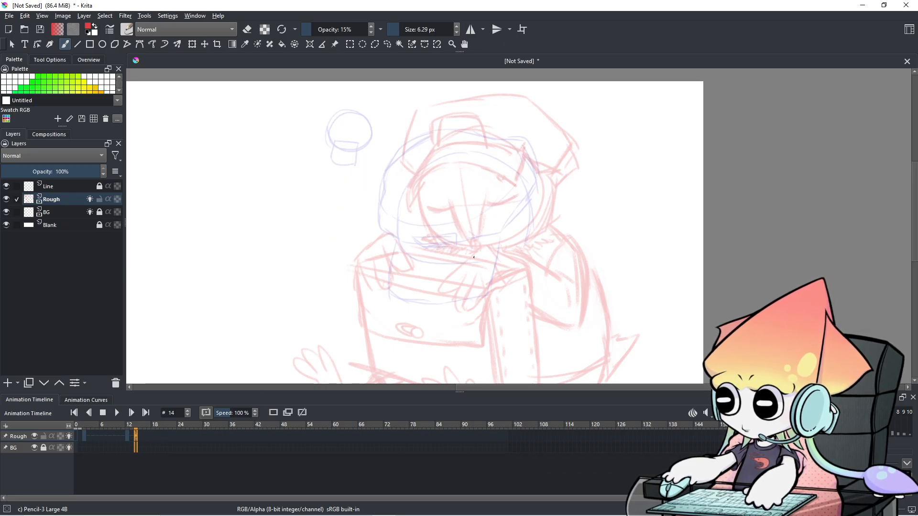
{"action": "left_click_drag", "start_coordinate": [529, 186], "coordinate": [516, 213]}
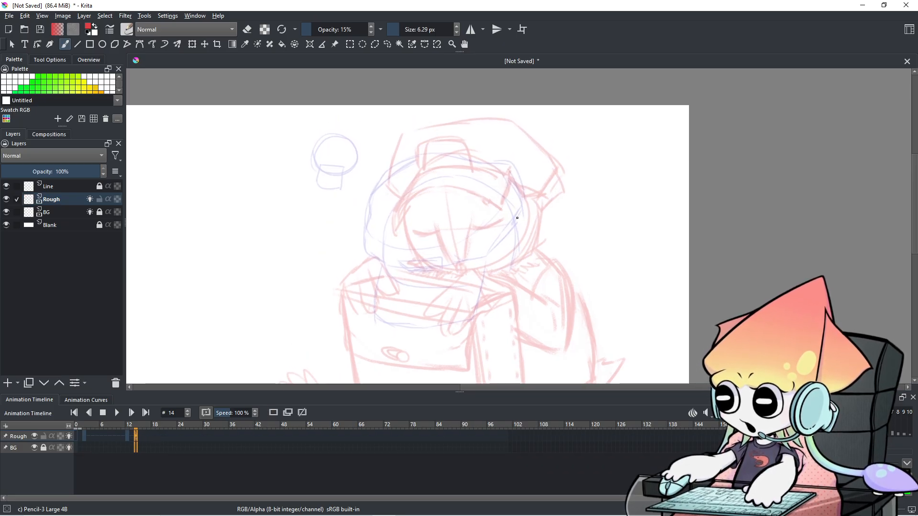
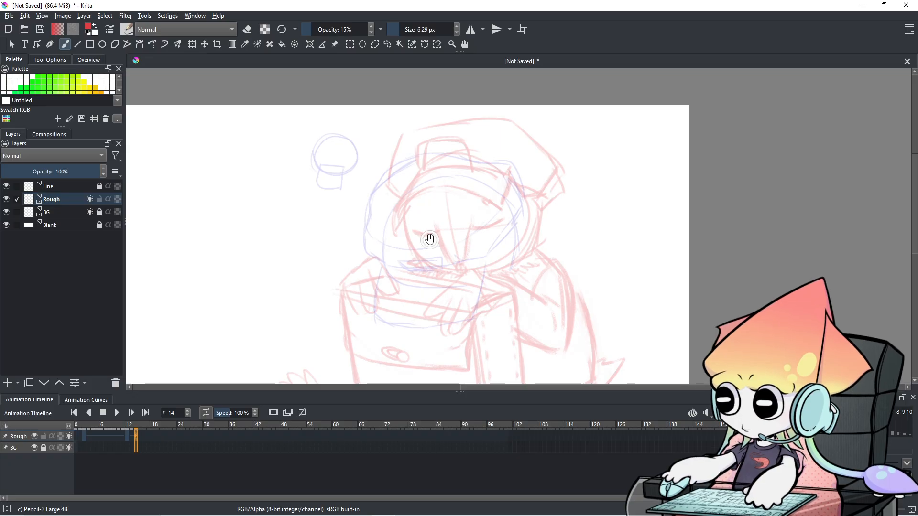
- Flip between the Rough keyframes on frames 2, 12 and 14 to compare the head poses
{"action": "scroll", "coordinate": [430, 239], "scroll_direction": "down", "scroll_amount": 3}
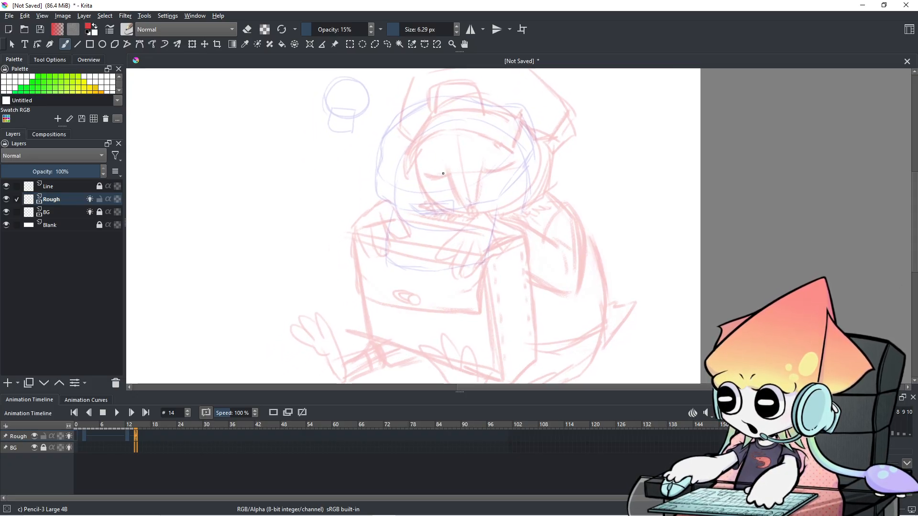
{"action": "left_click", "coordinate": [84, 436]}
{"action": "left_click", "coordinate": [126, 438]}
{"action": "left_click", "coordinate": [136, 437]}
{"action": "left_click", "coordinate": [127, 436]}
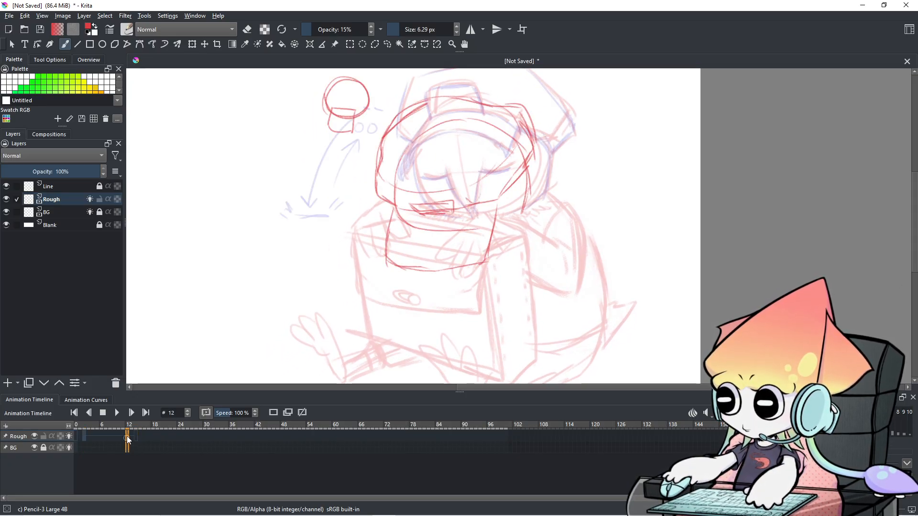
{"action": "left_click", "coordinate": [86, 438]}
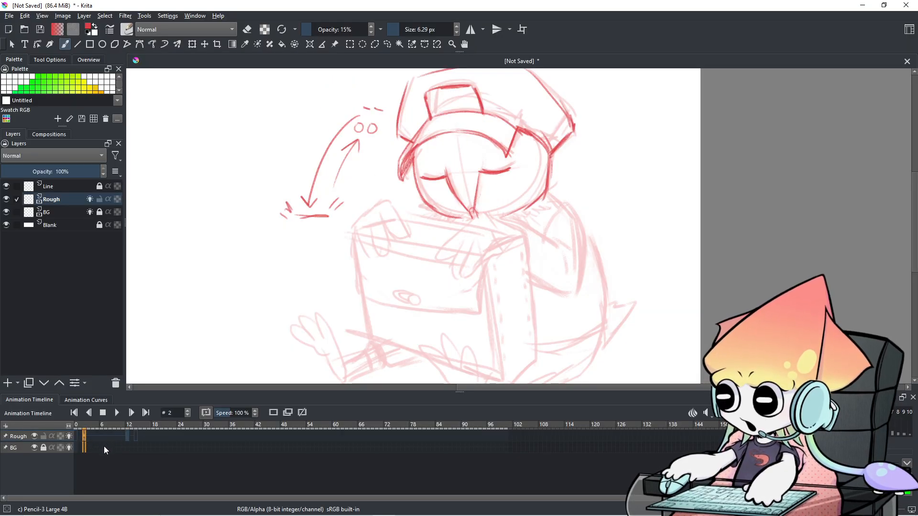
- Compare the Rough layer's head drawings on frames 1, 2 and 14
{"action": "mouse_move", "coordinate": [451, 191]}
{"action": "left_mouse_down"}
{"action": "mouse_move", "coordinate": [410, 234]}
{"action": "mouse_move", "coordinate": [421, 218]}
{"action": "mouse_move", "coordinate": [410, 222]}
{"action": "left_mouse_up"}
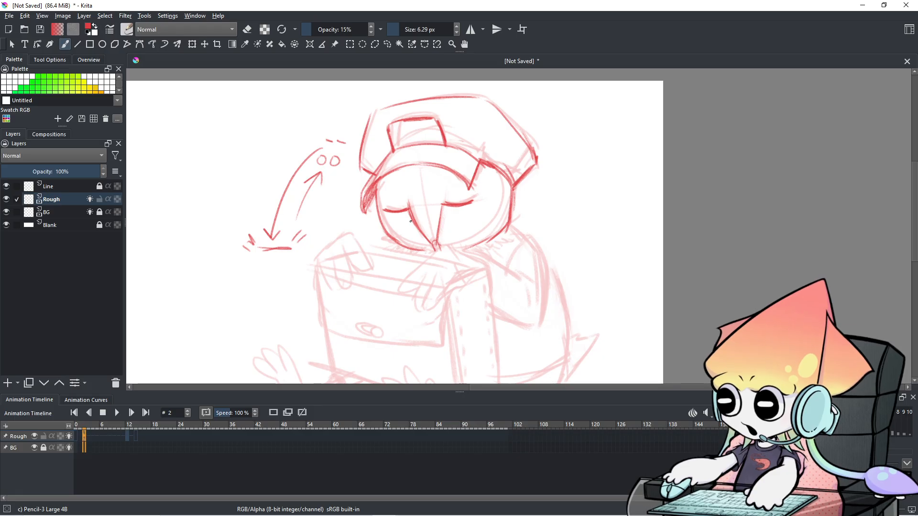
{"action": "left_click", "coordinate": [80, 436]}
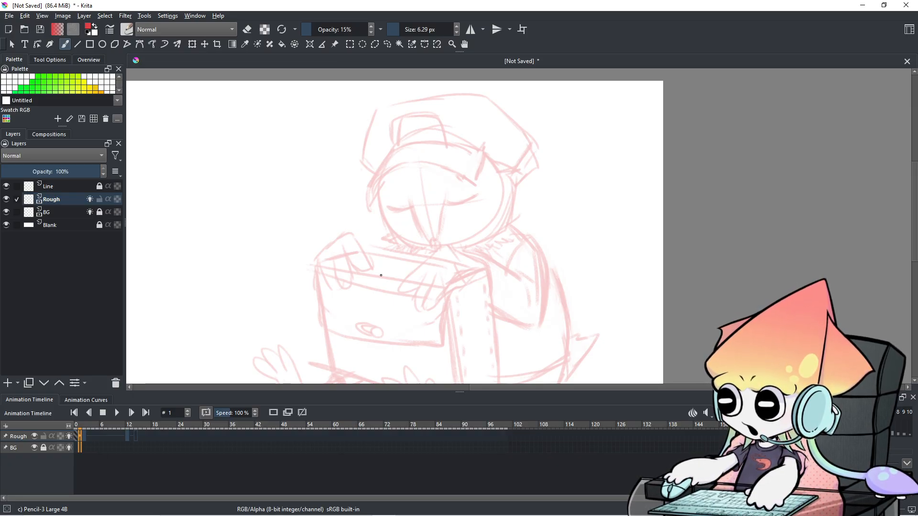
{"action": "mouse_move", "coordinate": [398, 264]}
{"action": "left_mouse_down"}
{"action": "mouse_move", "coordinate": [390, 277]}
{"action": "mouse_move", "coordinate": [432, 213]}
{"action": "mouse_move", "coordinate": [415, 249]}
{"action": "left_mouse_up"}
{"action": "left_click", "coordinate": [86, 434]}
{"action": "left_click", "coordinate": [80, 437]}
{"action": "left_click", "coordinate": [84, 435]}
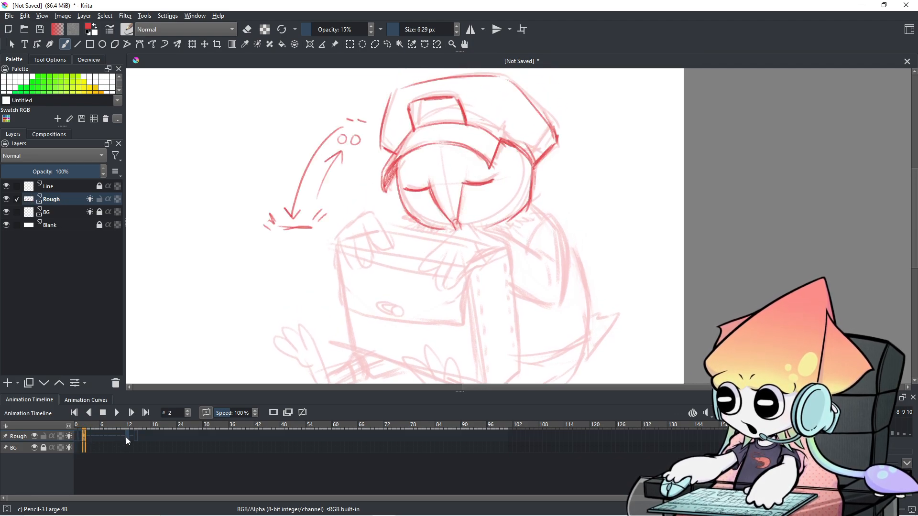
{"action": "left_click", "coordinate": [136, 435]}
- Remove the Rough layer's keyframe at frame 1
{"action": "left_click", "coordinate": [81, 436]}
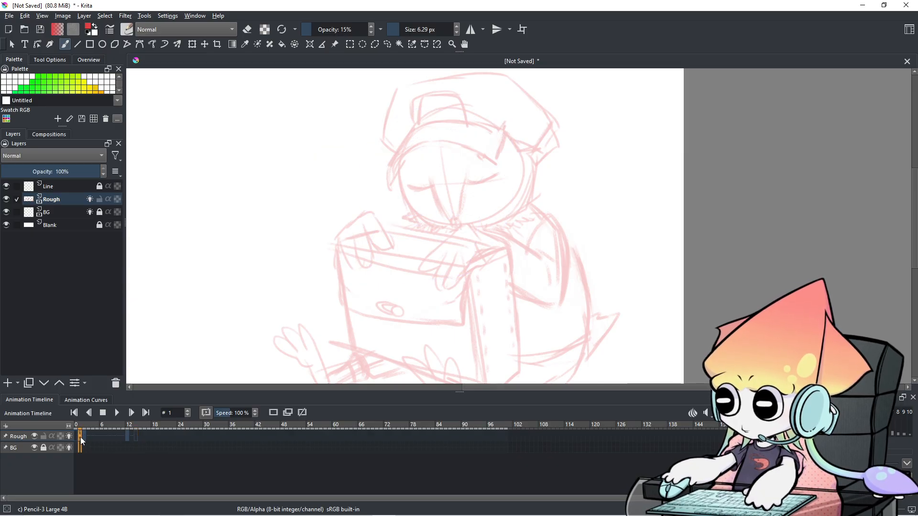
{"action": "right_click", "coordinate": [80, 437]}
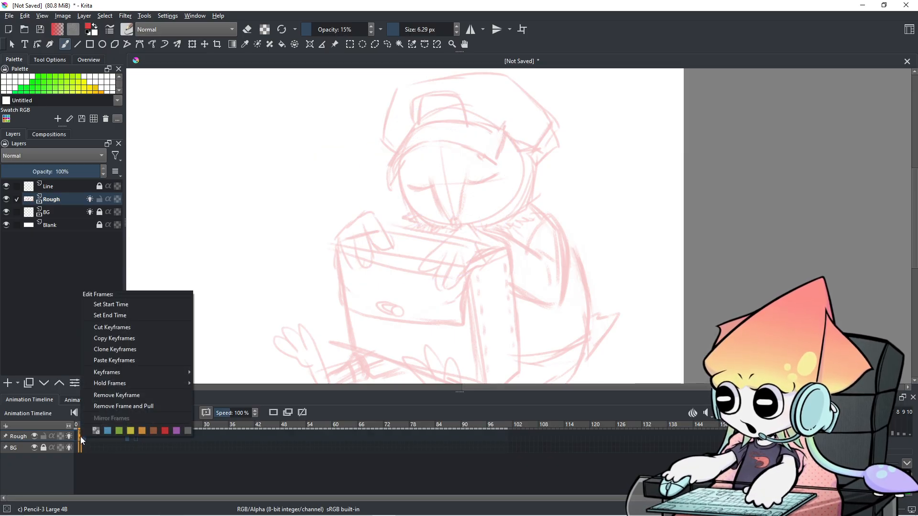
{"action": "left_click", "coordinate": [134, 398]}
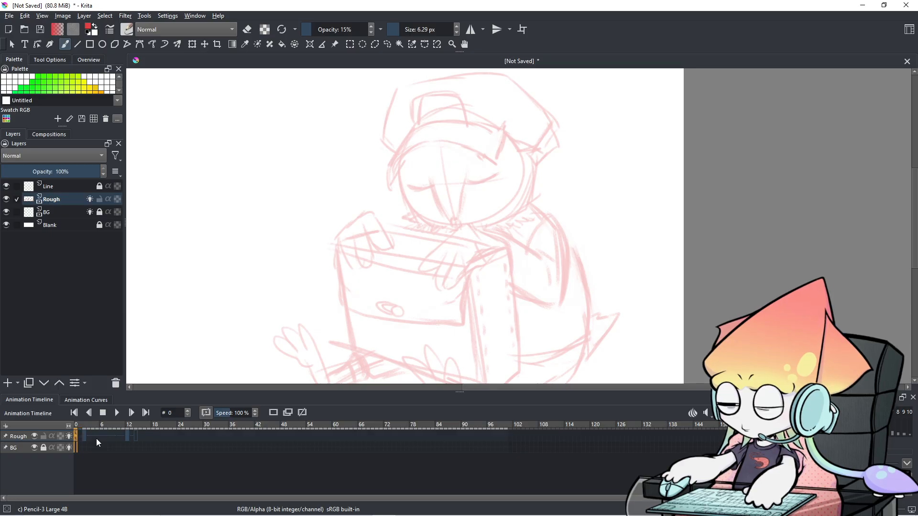
- Step back and forth through the frames up to 14 to check the head drop with the whole figure in view
{"action": "left_click", "coordinate": [136, 449]}
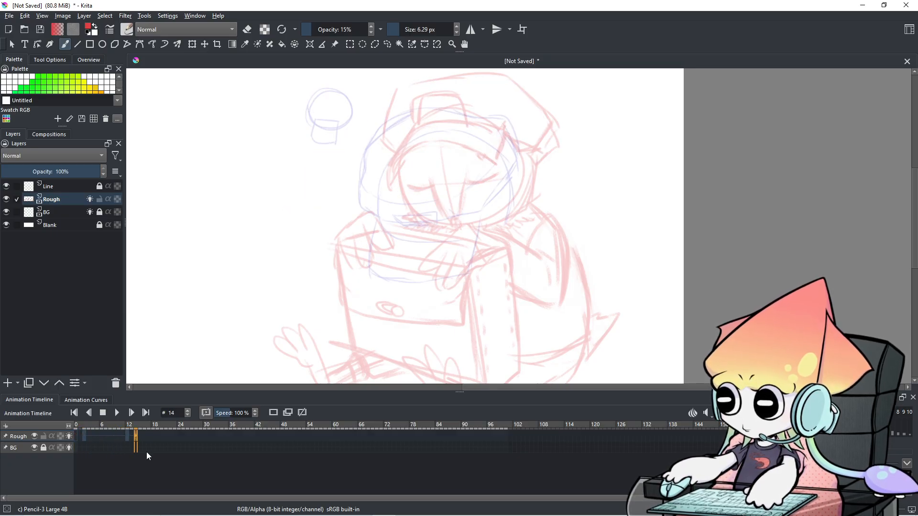
{"action": "key", "text": "Left"}
{"action": "key", "text": "Left"}
{"action": "key", "text": "Left"}
{"action": "key", "text": "Left"}
{"action": "key", "text": "Left"}
{"action": "key", "text": "Left"}
{"action": "key", "text": "Left"}
{"action": "key", "text": "Left"}
{"action": "key", "text": "Left"}
{"action": "key", "text": "Left"}
{"action": "key", "text": "Left"}
{"action": "key", "text": "Left"}
{"action": "key", "text": "Left"}
{"action": "key", "text": "Left"}
{"action": "key", "text": "Right"}
{"action": "key", "text": "Right"}
{"action": "key", "text": "Right"}
{"action": "key", "text": "Right"}
{"action": "key", "text": "Right"}
{"action": "key", "text": "Right"}
{"action": "key", "text": "Right"}
{"action": "key", "text": "Right"}
{"action": "key", "text": "Right"}
{"action": "key", "text": "Right"}
{"action": "key", "text": "Right"}
{"action": "key", "text": "Right"}
{"action": "key", "text": "Left"}
{"action": "key", "text": "Left"}
{"action": "key", "text": "Left"}
{"action": "key", "text": "Left"}
{"action": "key", "text": "Left"}
{"action": "key", "text": "Left"}
{"action": "key", "text": "Left"}
{"action": "scroll", "coordinate": [494, 260], "scroll_direction": "down", "scroll_amount": 3}
{"action": "scroll", "coordinate": [493, 260], "scroll_direction": "up", "scroll_amount": 1}
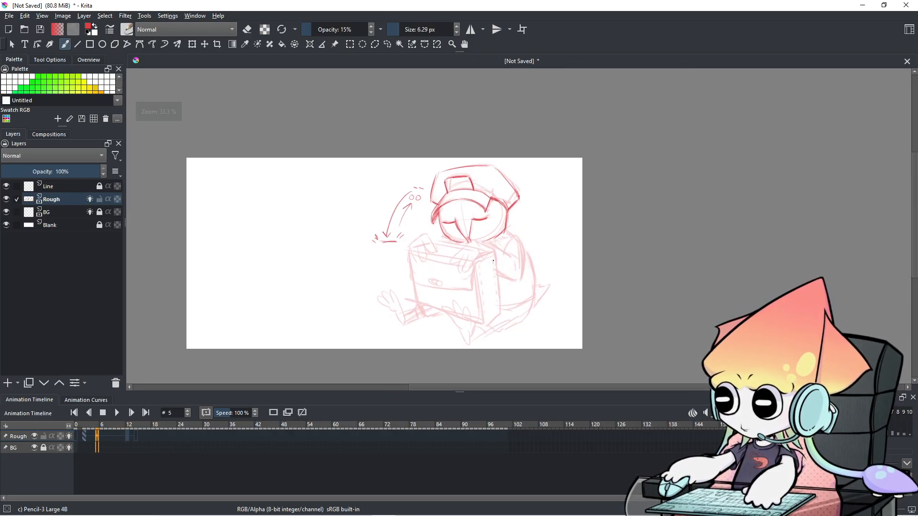
{"action": "scroll", "coordinate": [493, 260], "scroll_direction": "up", "scroll_amount": 1}
{"action": "scroll", "coordinate": [484, 273], "scroll_direction": "up", "scroll_amount": 1}
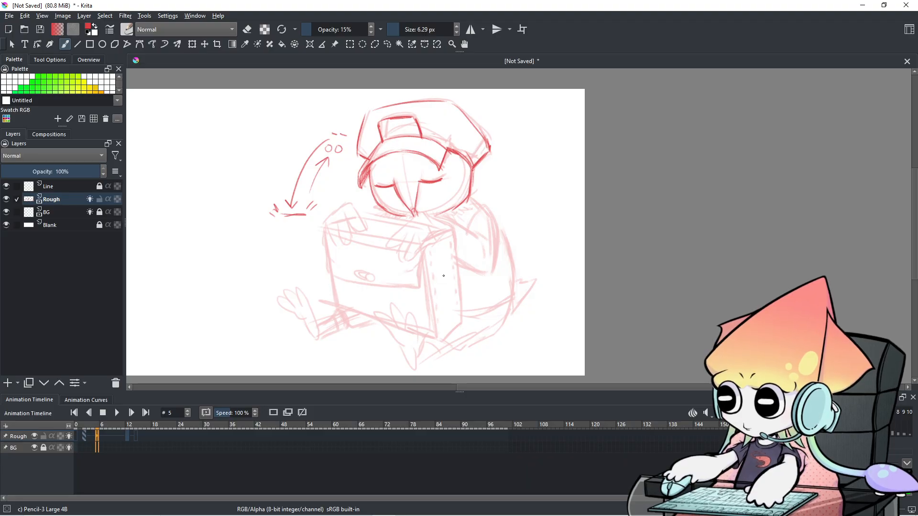
- Flip repeatedly between the raised-head keyframe on frame 2, the lowered pose on frame 12 and the blank frame 14 to judge the movement's timing
{"action": "key", "text": "Right"}
{"action": "key", "text": "Right"}
{"action": "key", "text": "Right"}
{"action": "key", "text": "Right"}
{"action": "key", "text": "Left"}
{"action": "key", "text": "Left"}
{"action": "key", "text": "Left"}
{"action": "key", "text": "Left"}
{"action": "key", "text": "Left"}
{"action": "key", "text": "Left"}
{"action": "key", "text": "Left"}
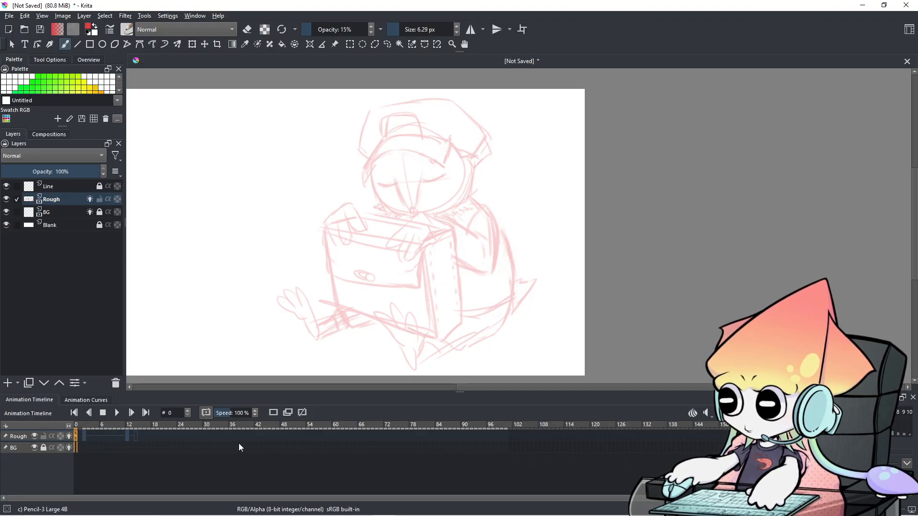
{"action": "key", "text": "Right"}
{"action": "key", "text": "Right"}
{"action": "key", "text": "Right"}
{"action": "key", "text": "Right"}
{"action": "key", "text": "Right"}
{"action": "key", "text": "Right"}
{"action": "key", "text": "Right"}
{"action": "key", "text": "Right"}
{"action": "key", "text": "Right"}
{"action": "key", "text": "Right"}
{"action": "key", "text": "Right"}
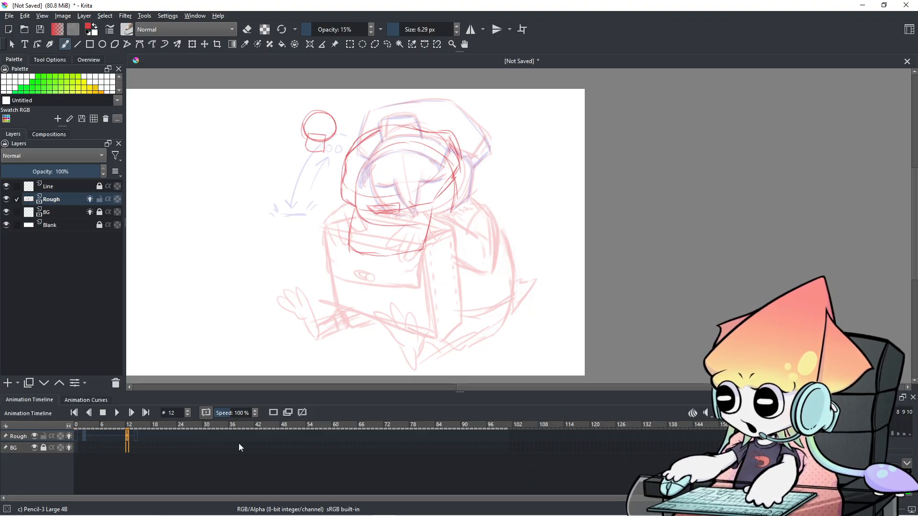
{"action": "key", "text": "Right"}
{"action": "key", "text": "Left"}
{"action": "key", "text": "Left"}
{"action": "key", "text": "Left"}
{"action": "key", "text": "Left"}
{"action": "key", "text": "Left"}
{"action": "key", "text": "Right"}
{"action": "key", "text": "Right"}
{"action": "key", "text": "Right"}
{"action": "key", "text": "Right"}
{"action": "key", "text": "Right"}
{"action": "key", "text": "Left"}
{"action": "key", "text": "Left"}
{"action": "key", "text": "Left"}
{"action": "key", "text": "Left"}
{"action": "key", "text": "Left"}
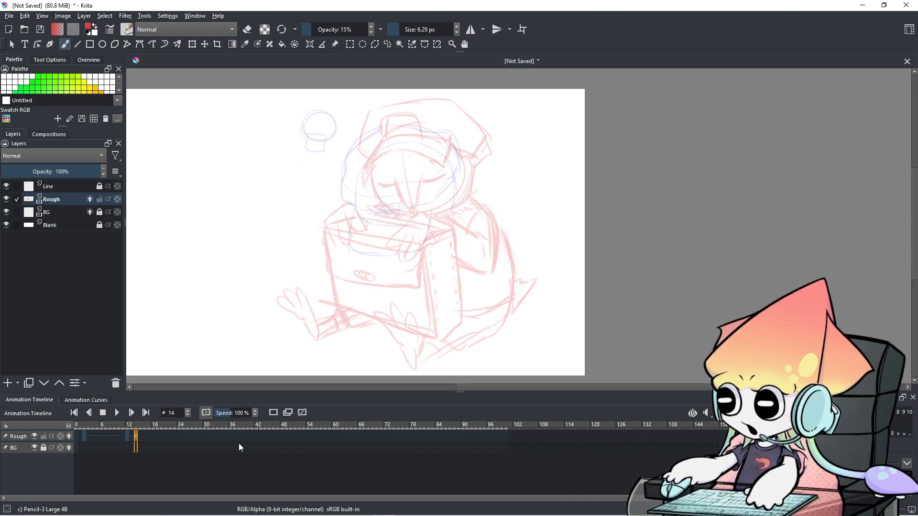
{"action": "key", "text": "Left"}
{"action": "key", "text": "Left"}
{"action": "key", "text": "Left"}
{"action": "key", "text": "Left"}
{"action": "key", "text": "Left"}
{"action": "key", "text": "Left"}
{"action": "key", "text": "Left"}
{"action": "key", "text": "Left"}
{"action": "key", "text": "Left"}
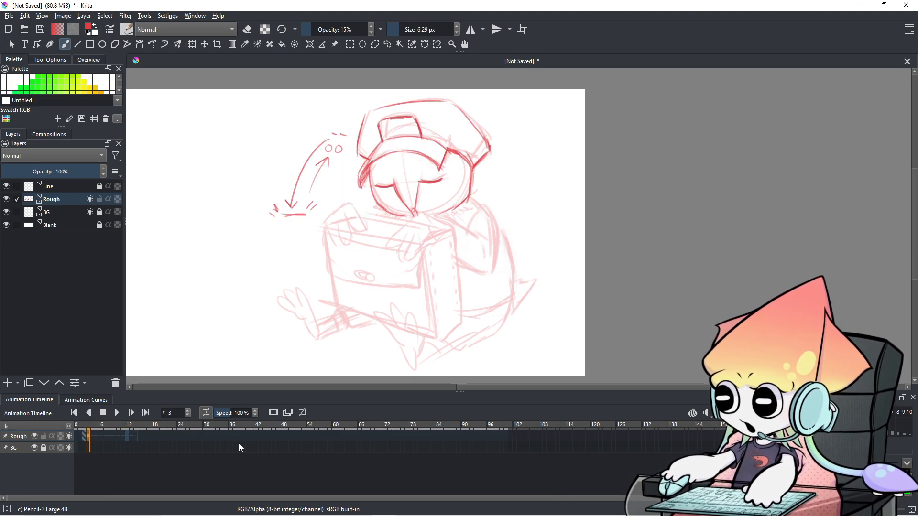
{"action": "key", "text": "Right"}
{"action": "key", "text": "Right"}
{"action": "key", "text": "Right"}
{"action": "key", "text": "Right"}
{"action": "key", "text": "Right"}
{"action": "key", "text": "Right"}
{"action": "key", "text": "Right"}
{"action": "key", "text": "Right"}
{"action": "key", "text": "Right"}
{"action": "key", "text": "Right"}
{"action": "key", "text": "Right"}
{"action": "key", "text": "Right"}
{"action": "key", "text": "Right"}
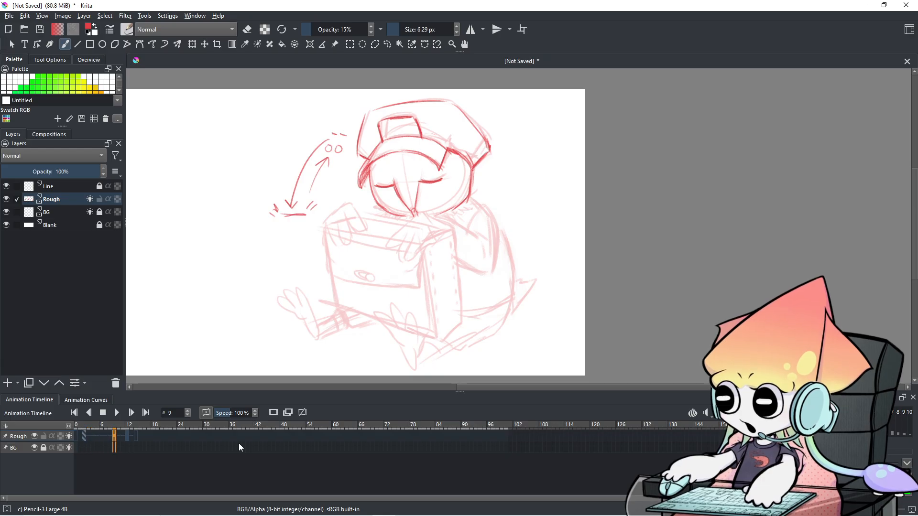
{"action": "key", "text": "Right"}
{"action": "key", "text": "Right"}
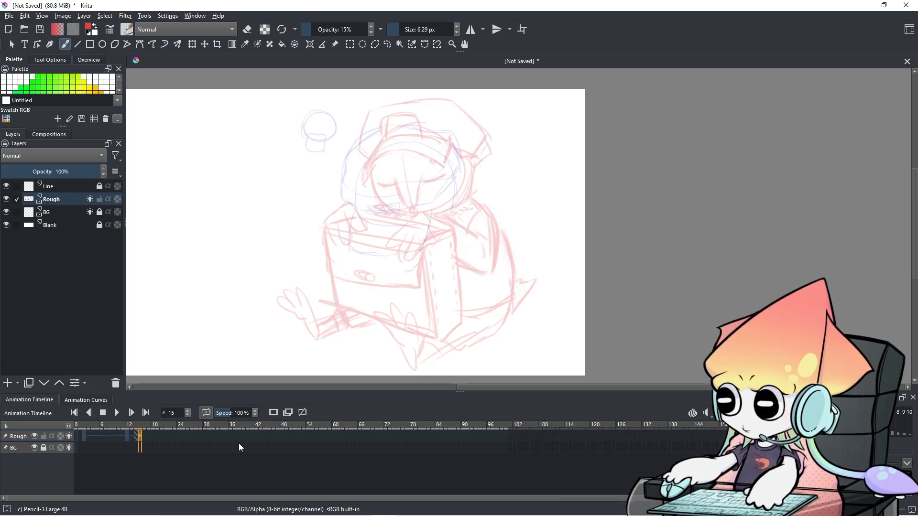
{"action": "key", "text": "Left"}
{"action": "key", "text": "Left"}
{"action": "key", "text": "Left"}
{"action": "key", "text": "Left"}
{"action": "key", "text": "Left"}
{"action": "key", "text": "Left"}
{"action": "key", "text": "Left"}
{"action": "key", "text": "Left"}
{"action": "key", "text": "Left"}
{"action": "key", "text": "Left"}
{"action": "key", "text": "Right"}
{"action": "key", "text": "Right"}
{"action": "key", "text": "Right"}
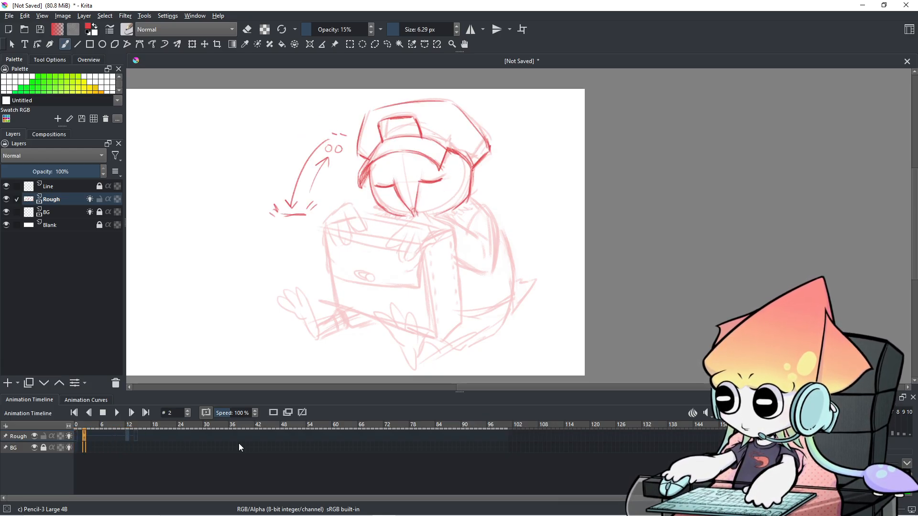
{"action": "key", "text": "Right"}
{"action": "key", "text": "Right"}
{"action": "key", "text": "Right"}
{"action": "key", "text": "Right"}
{"action": "key", "text": "Right"}
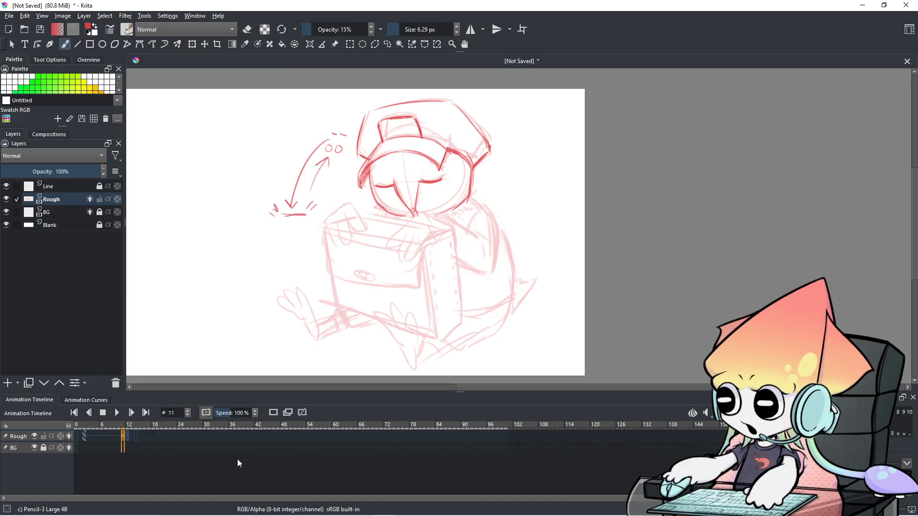
{"action": "key", "text": "Left"}
{"action": "key", "text": "Left"}
{"action": "key", "text": "Left"}
{"action": "key", "text": "Left"}
{"action": "key", "text": "Left"}
{"action": "key", "text": "Left"}
{"action": "key", "text": "Left"}
{"action": "key", "text": "Left"}
{"action": "key", "text": "Left"}
{"action": "key", "text": "Left"}
{"action": "key", "text": "Left"}
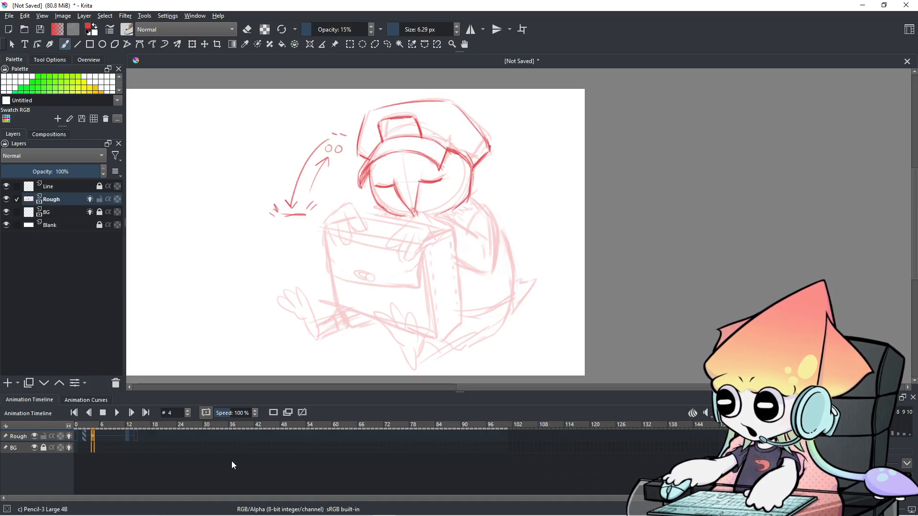
{"action": "key", "text": "Right"}
{"action": "key", "text": "Right"}
{"action": "key", "text": "Right"}
{"action": "key", "text": "Right"}
{"action": "key", "text": "Right"}
{"action": "key", "text": "Right"}
{"action": "key", "text": "Right"}
{"action": "key", "text": "Right"}
{"action": "key", "text": "Right"}
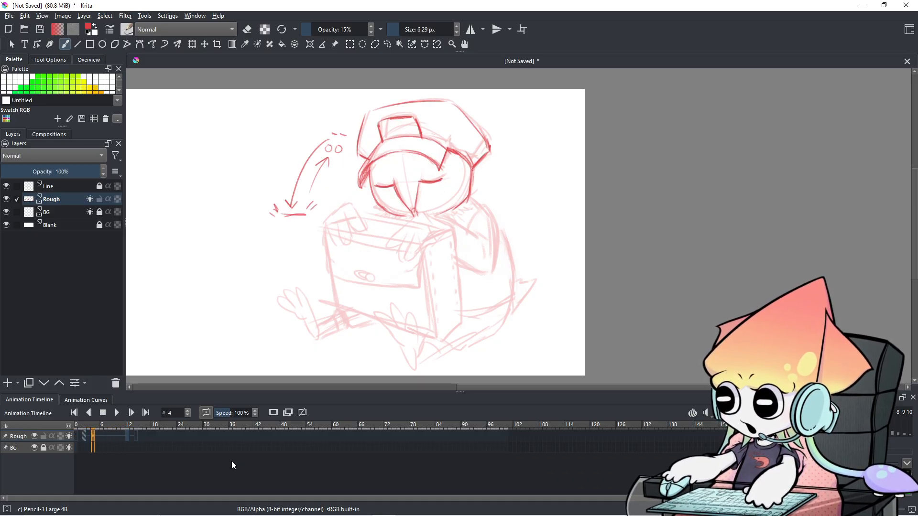
{"action": "key", "text": "Right"}
{"action": "key", "text": "Right"}
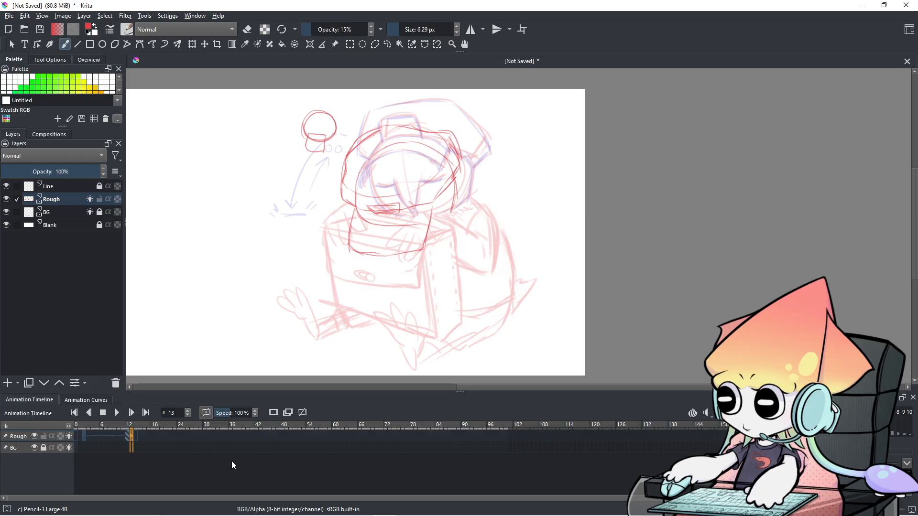
{"action": "key", "text": "Left"}
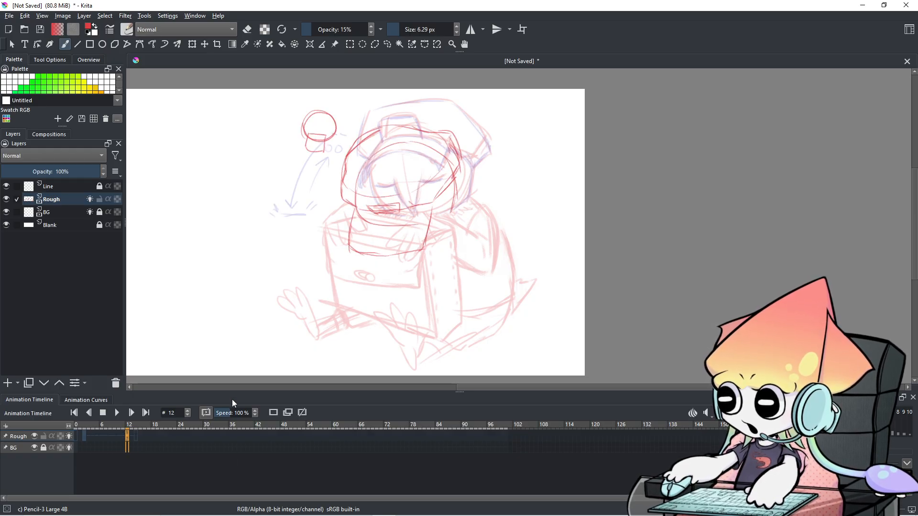
- Examine the head and cap up close, comparing the lowered pose on frame 12 with its onion skin on frame 14
{"action": "scroll", "coordinate": [396, 315], "scroll_direction": "up", "scroll_amount": 1}
{"action": "left_click_drag", "start_coordinate": [426, 305], "coordinate": [423, 355]}
{"action": "key", "text": "Right"}
{"action": "key", "text": "Right"}
{"action": "left_click_drag", "start_coordinate": [406, 282], "coordinate": [400, 308]}
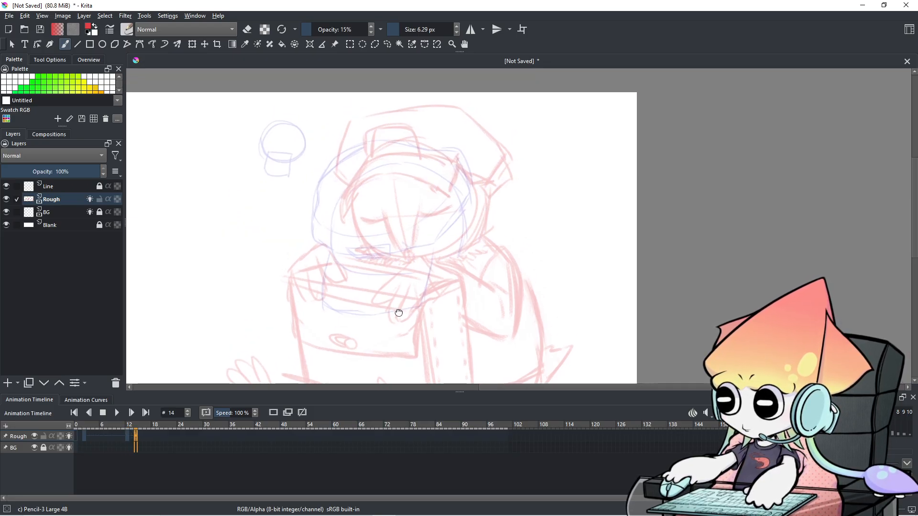
{"action": "scroll", "coordinate": [400, 307], "scroll_direction": "up", "scroll_amount": 1}
{"action": "scroll", "coordinate": [440, 325], "scroll_direction": "down", "scroll_amount": 1}
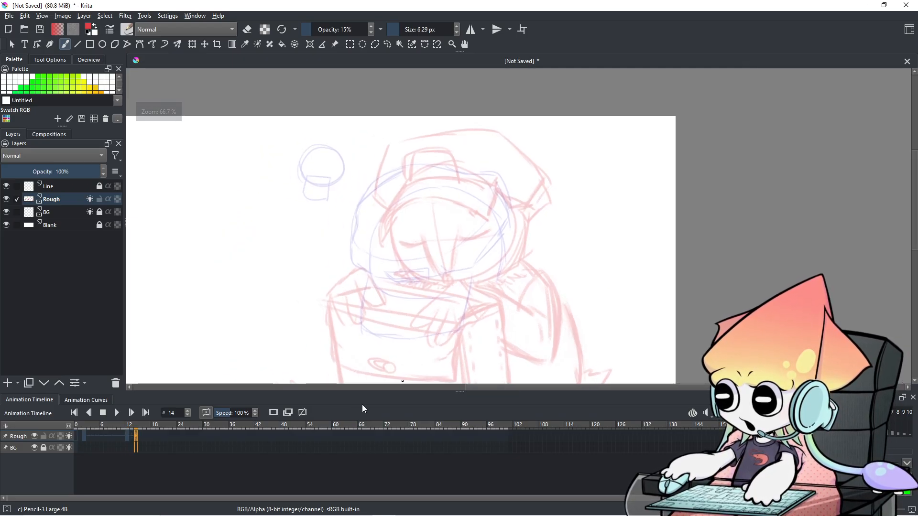
{"action": "key", "text": "Left"}
{"action": "key", "text": "Left"}
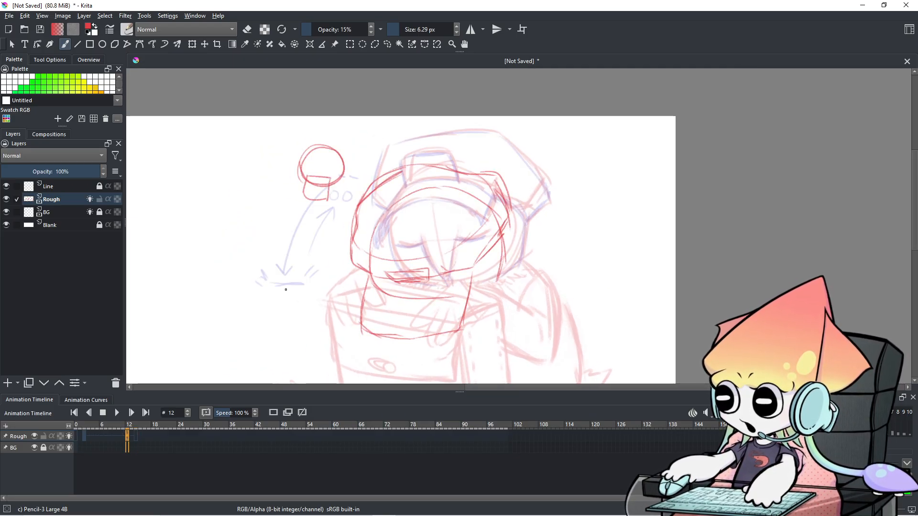
- Lasso the small circle-and-box doodle beside the cap on the Rough layer's frame 12, delete it and clear the selection
{"action": "left_click", "coordinate": [387, 44]}
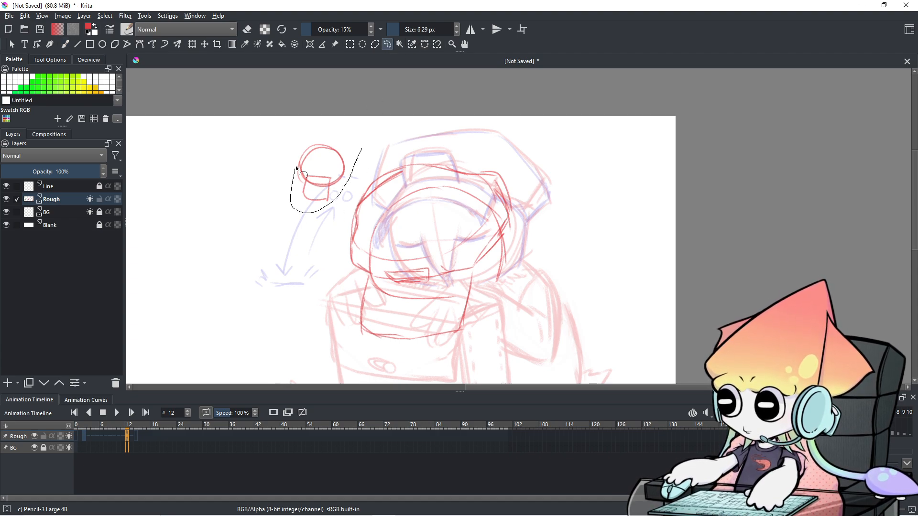
{"action": "left_click_drag", "start_coordinate": [325, 132], "coordinate": [323, 133]}
{"action": "key", "text": "Delete"}
{"action": "key", "text": "ctrl+shift+a"}
- Step back from frame 12 through the raised-head frames and forward again to frame 12 to check the head drop
{"action": "key", "text": "Left"}
{"action": "key", "text": "Left"}
{"action": "key", "text": "Left"}
{"action": "key", "text": "Left"}
{"action": "key", "text": "Left"}
{"action": "key", "text": "Left"}
{"action": "key", "text": "Left"}
{"action": "key", "text": "Left"}
{"action": "key", "text": "Left"}
{"action": "key", "text": "Left"}
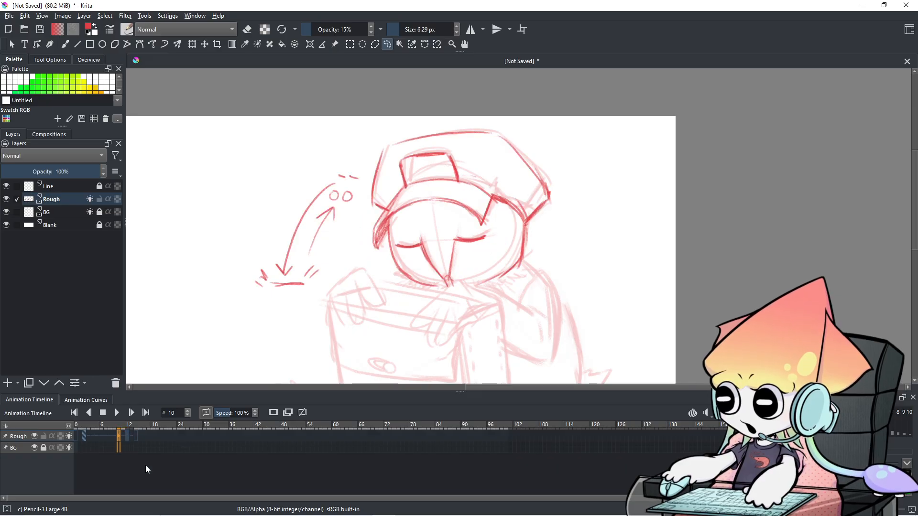
{"action": "key", "text": "Left"}
{"action": "key", "text": "Right"}
{"action": "key", "text": "Right"}
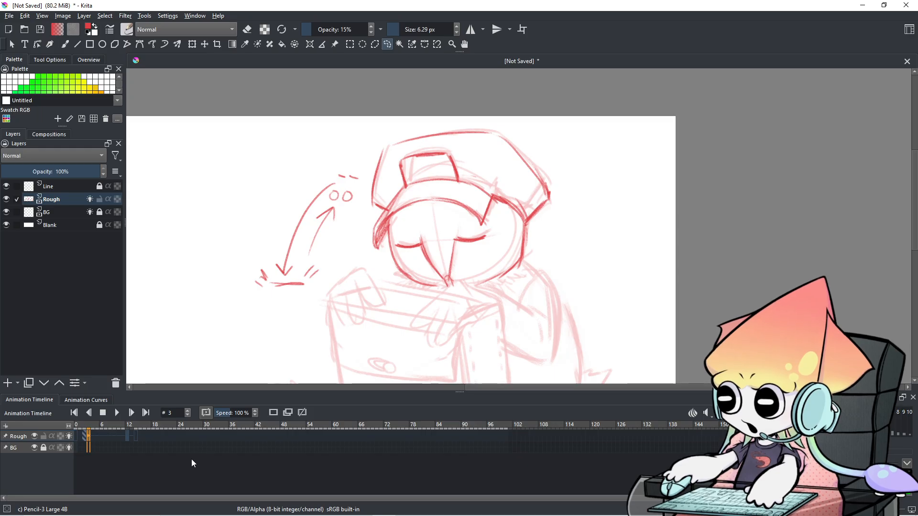
{"action": "key", "text": "Right"}
{"action": "key", "text": "Right"}
{"action": "key", "text": "Right"}
{"action": "key", "text": "Right"}
{"action": "key", "text": "Right"}
{"action": "key", "text": "Right"}
{"action": "key", "text": "Right"}
{"action": "key", "text": "Right"}
{"action": "key", "text": "Right"}
{"action": "key", "text": "Right"}
{"action": "key", "text": "Left"}
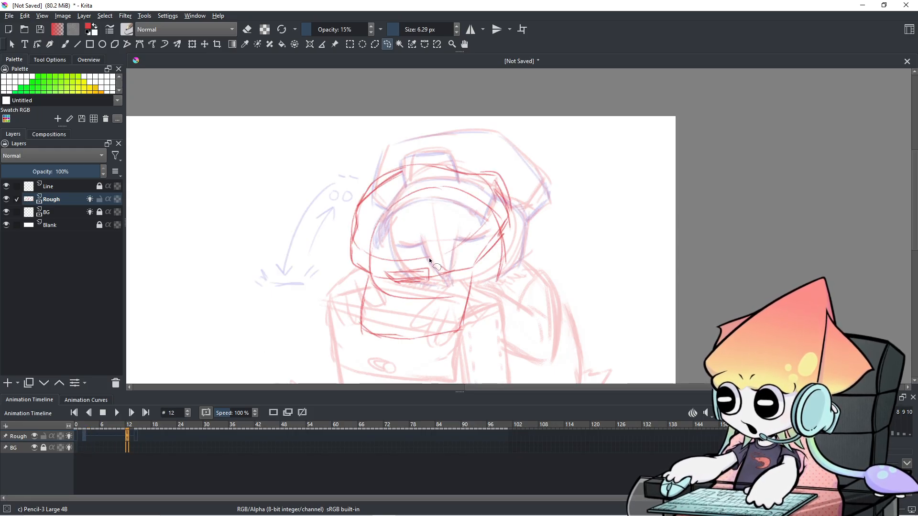
{"action": "scroll", "coordinate": [393, 260], "scroll_direction": "up", "scroll_amount": 3}
{"action": "scroll", "coordinate": [393, 260], "scroll_direction": "down", "scroll_amount": 4}
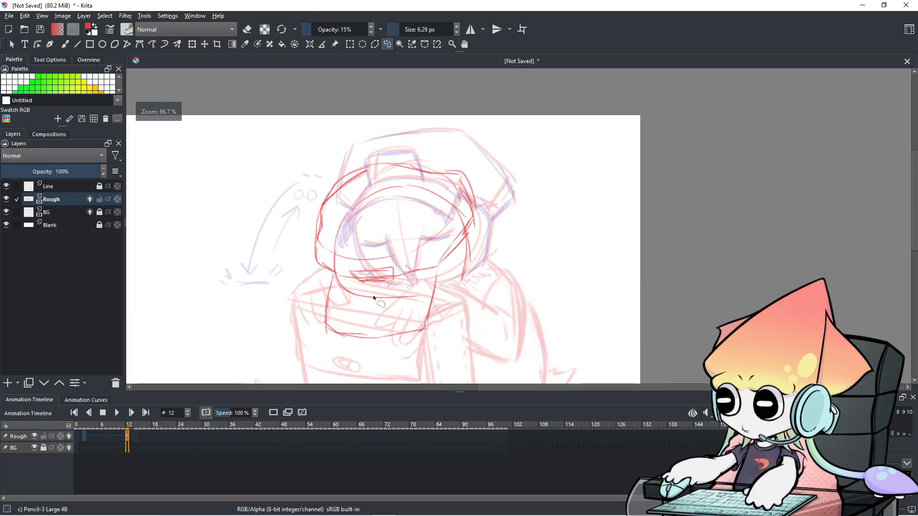
- Activate the freehand brush and compare the head sketch on frame 12 with its neighbouring frames, ending on frame 14
{"action": "left_click", "coordinate": [63, 44]}
{"action": "mouse_move", "coordinate": [464, 164]}
{"action": "left_mouse_down"}
{"action": "mouse_move", "coordinate": [488, 126]}
{"action": "mouse_move", "coordinate": [496, 162]}
{"action": "left_mouse_up"}
{"action": "key", "text": "Left"}
{"action": "key", "text": "Left"}
{"action": "key", "text": "Right"}
{"action": "key", "text": "Right"}
{"action": "key", "text": "Left"}
{"action": "key", "text": "Right"}
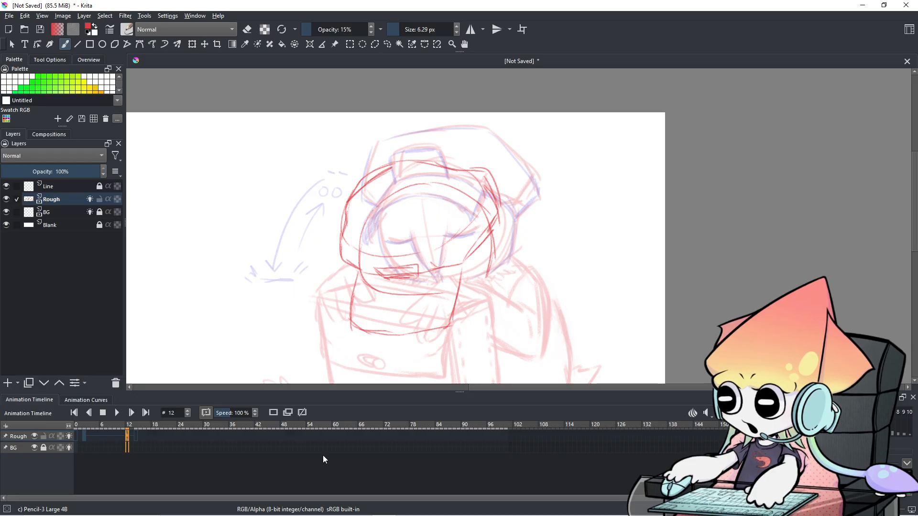
{"action": "scroll", "coordinate": [462, 299], "scroll_direction": "up", "scroll_amount": 2}
{"action": "scroll", "coordinate": [463, 299], "scroll_direction": "down", "scroll_amount": 3}
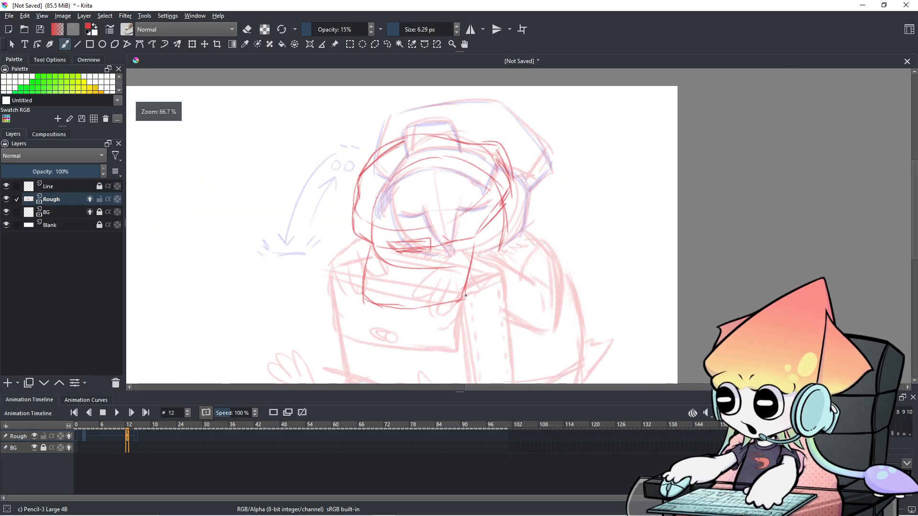
{"action": "mouse_move", "coordinate": [397, 326]}
{"action": "left_mouse_down"}
{"action": "mouse_move", "coordinate": [534, 273]}
{"action": "mouse_move", "coordinate": [404, 321]}
{"action": "left_mouse_up"}
{"action": "scroll", "coordinate": [427, 277], "scroll_direction": "up", "scroll_amount": 1}
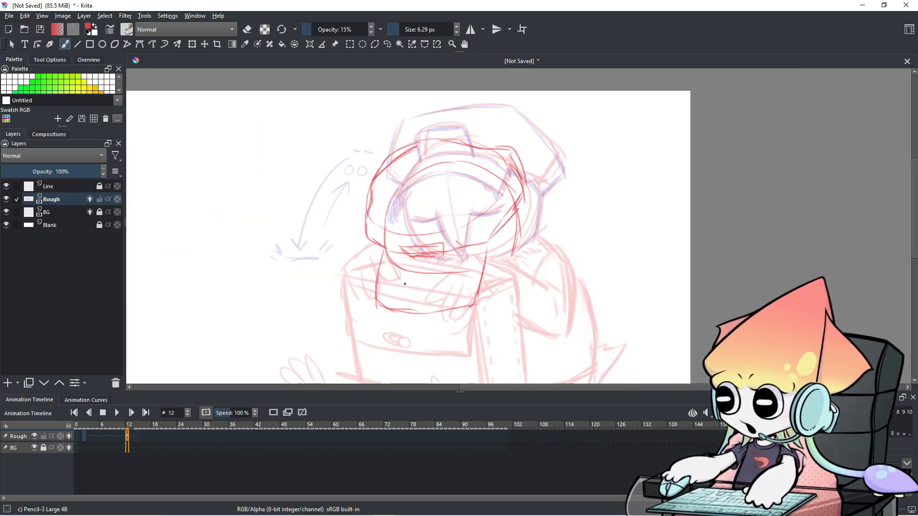
{"action": "scroll", "coordinate": [504, 245], "scroll_direction": "up", "scroll_amount": 1}
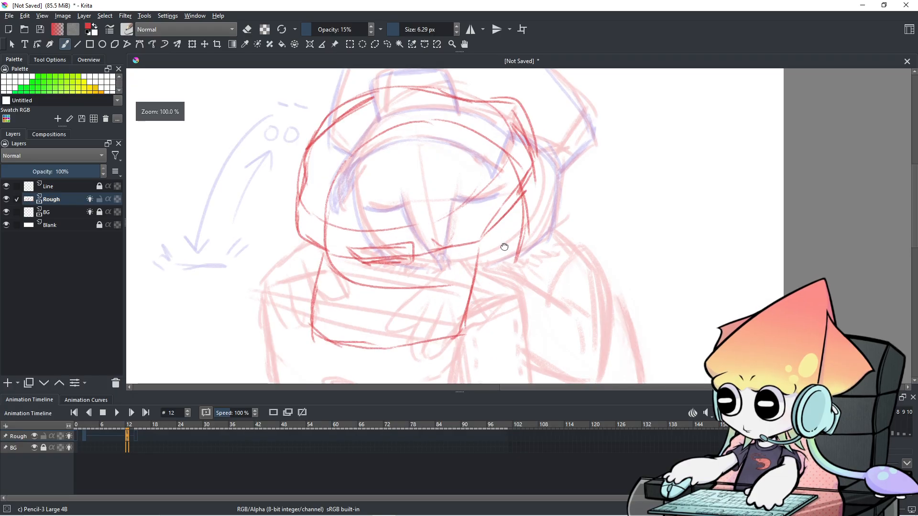
{"action": "key", "text": "."}
{"action": "key", "text": "."}
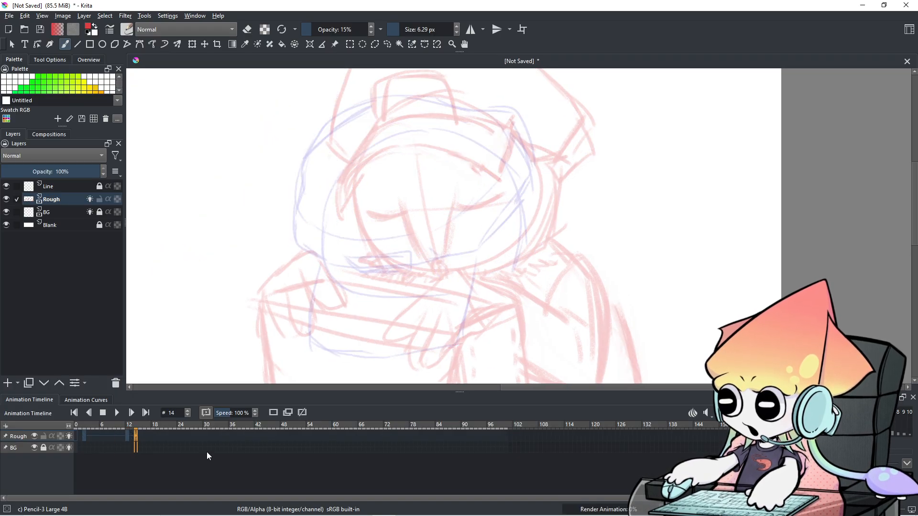
- Try sketching an extra motion arc beside the sleeping owl's head on frame 2
{"action": "scroll", "coordinate": [486, 252], "scroll_direction": "down", "scroll_amount": 1}
{"action": "left_click_drag", "start_coordinate": [486, 252], "coordinate": [476, 255]}
{"action": "scroll", "coordinate": [270, 465], "scroll_direction": "up", "scroll_amount": 5}
{"action": "scroll", "coordinate": [269, 466], "scroll_direction": "down", "scroll_amount": 13}
{"action": "scroll", "coordinate": [265, 466], "scroll_direction": "down", "scroll_amount": 4}
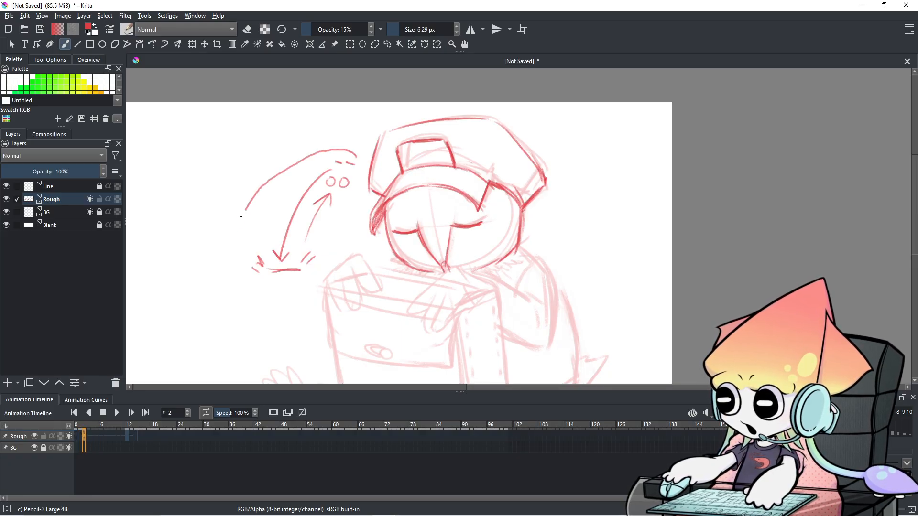
{"action": "key", "text": "ctrl+z"}
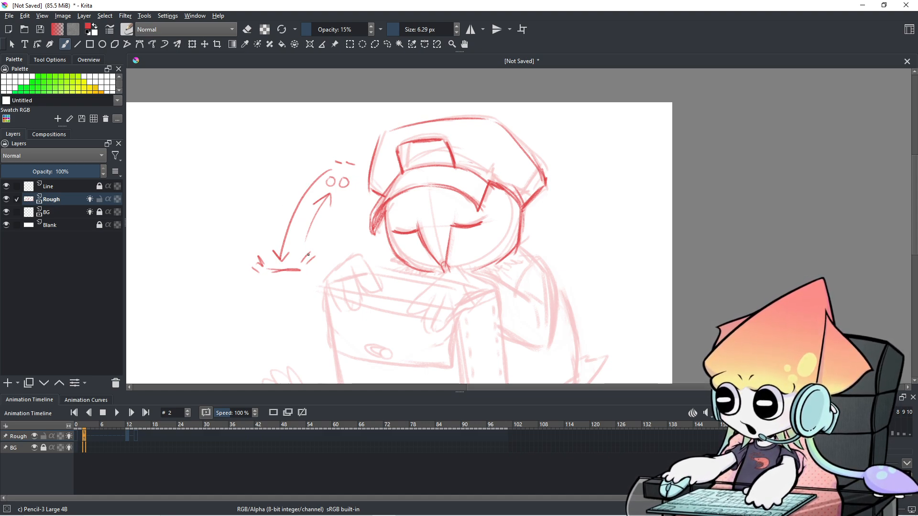
{"action": "mouse_move", "coordinate": [404, 284]}
{"action": "left_mouse_down"}
{"action": "mouse_move", "coordinate": [395, 287]}
{"action": "mouse_move", "coordinate": [407, 286]}
{"action": "left_mouse_up"}
{"action": "key", "text": "ctrl+z"}
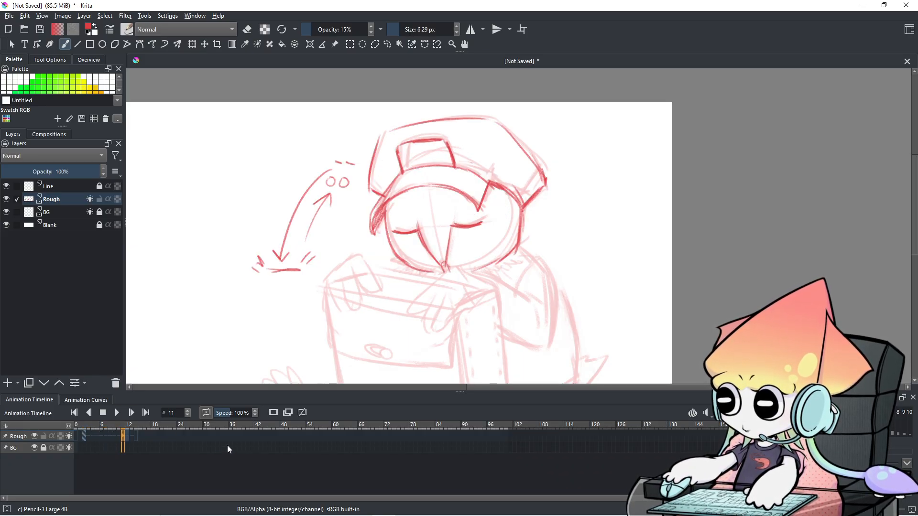
- Flip between frames 11 and 12 to compare the upright sleeping head with the drooped head pose
{"action": "scroll", "coordinate": [313, 299], "scroll_direction": "up", "scroll_amount": 4}
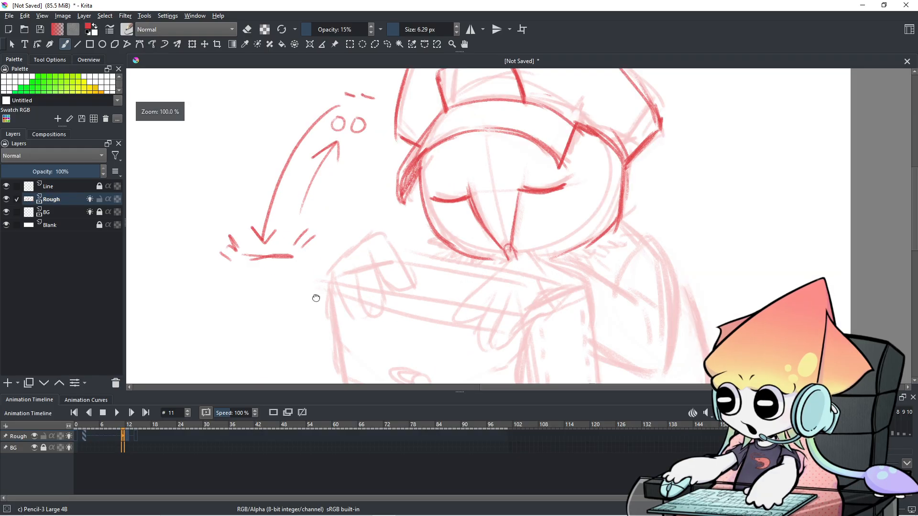
{"action": "scroll", "coordinate": [269, 359], "scroll_direction": "down", "scroll_amount": 4}
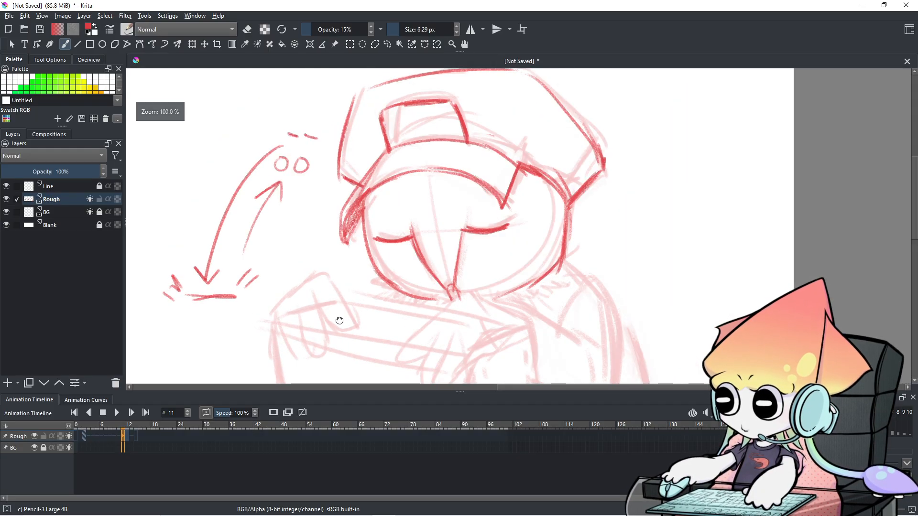
{"action": "key", "text": "Right"}
{"action": "key", "text": "Left"}
{"action": "key", "text": "Right"}
{"action": "left_click_drag", "start_coordinate": [415, 320], "coordinate": [406, 290]}
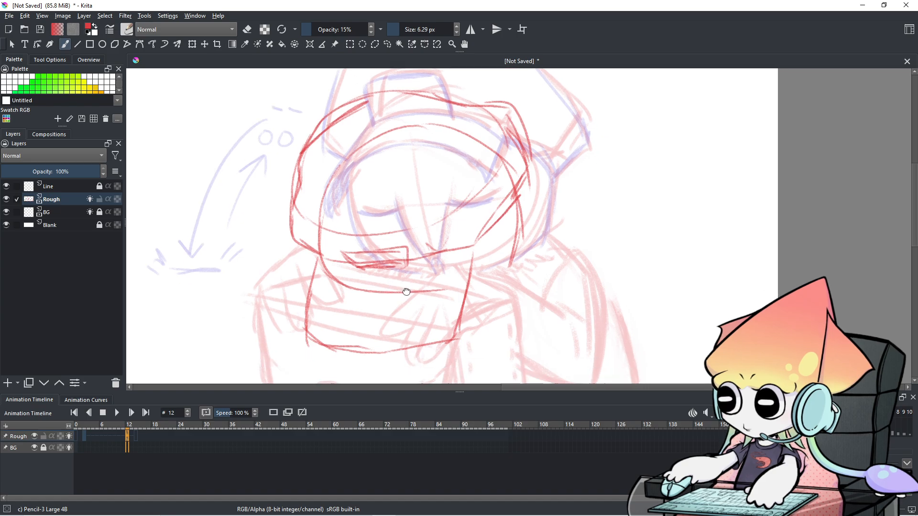
{"action": "scroll", "coordinate": [406, 290], "scroll_direction": "down", "scroll_amount": 1}
{"action": "scroll", "coordinate": [407, 290], "scroll_direction": "up", "scroll_amount": 1}
{"action": "left_click_drag", "start_coordinate": [408, 290], "coordinate": [411, 290]}
{"action": "key", "text": "Left"}
{"action": "key", "text": "Right"}
{"action": "key", "text": "Left"}
{"action": "key", "text": "Right"}
- Go to frame 14 of the Rough layer and try a small oval on the side of the head
{"action": "key", "text": "Right"}
{"action": "key", "text": "Left"}
{"action": "key", "text": "Right"}
{"action": "key", "text": "Right"}
{"action": "left_click_drag", "start_coordinate": [376, 305], "coordinate": [360, 302]}
{"action": "scroll", "coordinate": [371, 296], "scroll_direction": "down", "scroll_amount": 1}
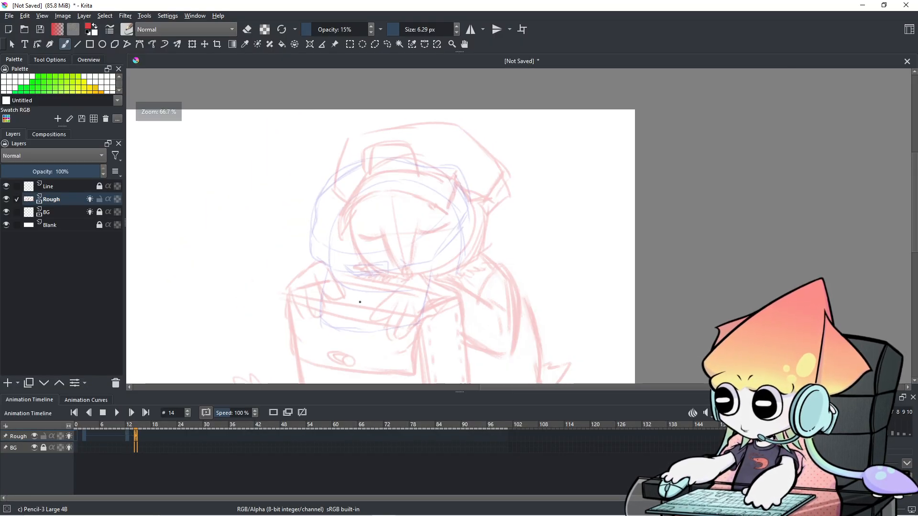
{"action": "mouse_move", "coordinate": [445, 229]}
{"action": "left_mouse_down"}
{"action": "mouse_move", "coordinate": [444, 262]}
{"action": "mouse_move", "coordinate": [447, 227]}
{"action": "left_mouse_up"}
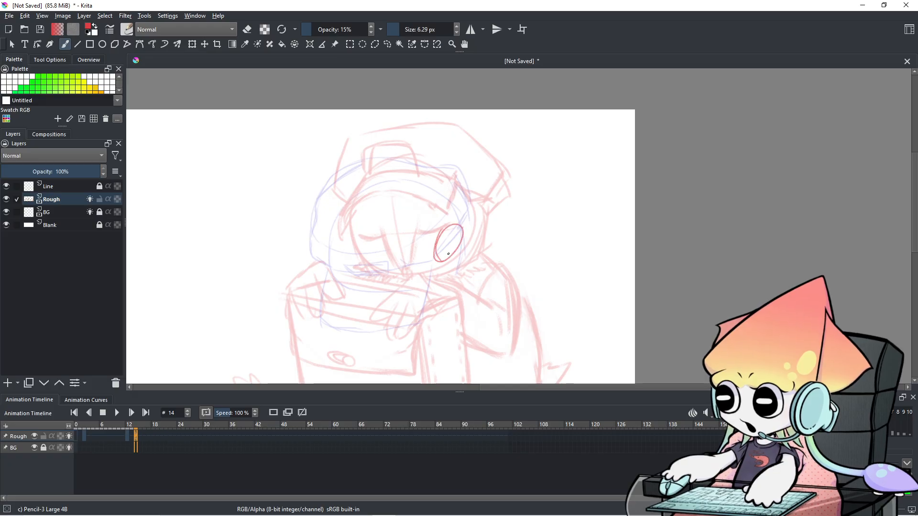
{"action": "key", "text": "ctrl+z"}
- Sketch the owl's round head outline on frame 14, using the faded head drawing as a guide
{"action": "mouse_move", "coordinate": [366, 176]}
{"action": "left_mouse_down"}
{"action": "mouse_move", "coordinate": [362, 229]}
{"action": "mouse_move", "coordinate": [360, 198]}
{"action": "mouse_move", "coordinate": [373, 247]}
{"action": "left_mouse_up"}
{"action": "key", "text": "ctrl+z"}
{"action": "key", "text": "ctrl+z"}
{"action": "mouse_move", "coordinate": [365, 176]}
{"action": "left_mouse_down"}
{"action": "mouse_move", "coordinate": [356, 250]}
{"action": "mouse_move", "coordinate": [369, 266]}
{"action": "mouse_move", "coordinate": [406, 276]}
{"action": "left_mouse_up"}
{"action": "mouse_move", "coordinate": [492, 209]}
{"action": "left_mouse_down"}
{"action": "mouse_move", "coordinate": [492, 247]}
{"action": "mouse_move", "coordinate": [475, 264]}
{"action": "left_mouse_up"}
{"action": "key", "text": "ctrl+z"}
{"action": "key", "text": "ctrl+z"}
{"action": "mouse_move", "coordinate": [371, 170]}
{"action": "left_mouse_down"}
{"action": "mouse_move", "coordinate": [436, 155]}
{"action": "mouse_move", "coordinate": [478, 173]}
{"action": "left_mouse_up"}
- Draw two wide-open round eyes inside the head outline
{"action": "mouse_move", "coordinate": [440, 200]}
{"action": "left_mouse_down"}
{"action": "mouse_move", "coordinate": [446, 227]}
{"action": "mouse_move", "coordinate": [454, 203]}
{"action": "mouse_move", "coordinate": [433, 204]}
{"action": "left_mouse_up"}
{"action": "mouse_move", "coordinate": [365, 208]}
{"action": "left_mouse_down"}
{"action": "mouse_move", "coordinate": [376, 195]}
{"action": "mouse_move", "coordinate": [363, 216]}
{"action": "mouse_move", "coordinate": [384, 221]}
{"action": "mouse_move", "coordinate": [361, 217]}
{"action": "mouse_move", "coordinate": [403, 259]}
{"action": "left_mouse_up"}
{"action": "key", "text": "ctrl+z"}
{"action": "key", "text": "ctrl+z"}
{"action": "key", "text": "ctrl+z"}
- Sketch the beak between the eyes as two converging curves with a small tip at the bottom
{"action": "left_click_drag", "start_coordinate": [391, 220], "coordinate": [399, 253]}
{"action": "left_click_drag", "start_coordinate": [427, 215], "coordinate": [416, 259]}
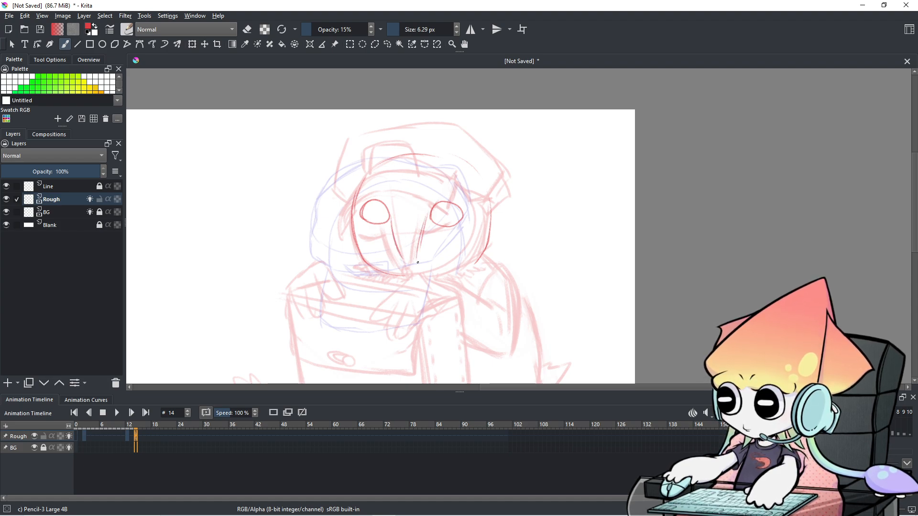
{"action": "left_click_drag", "start_coordinate": [439, 204], "coordinate": [413, 274]}
{"action": "key", "text": "ctrl+z"}
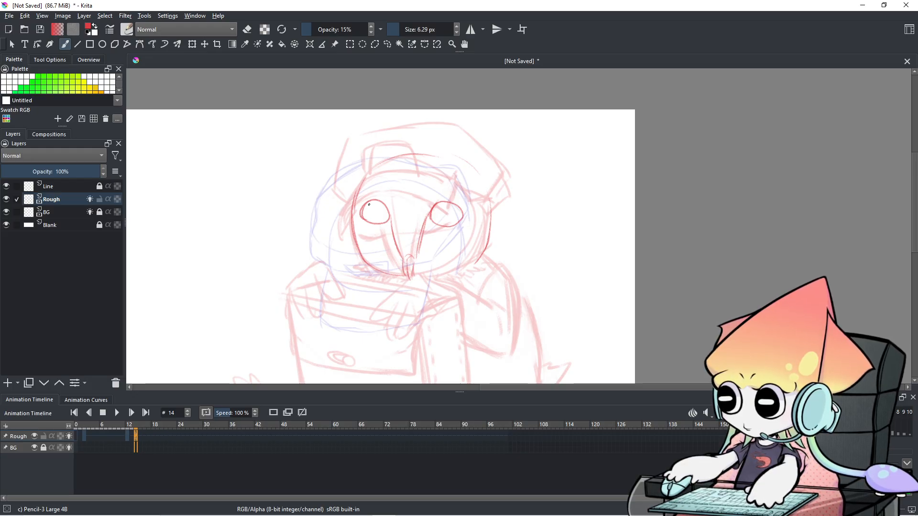
- Add a small highlight circle to each eye and shade the rest of both eyes with hatching
{"action": "left_click_drag", "start_coordinate": [437, 208], "coordinate": [438, 207]}
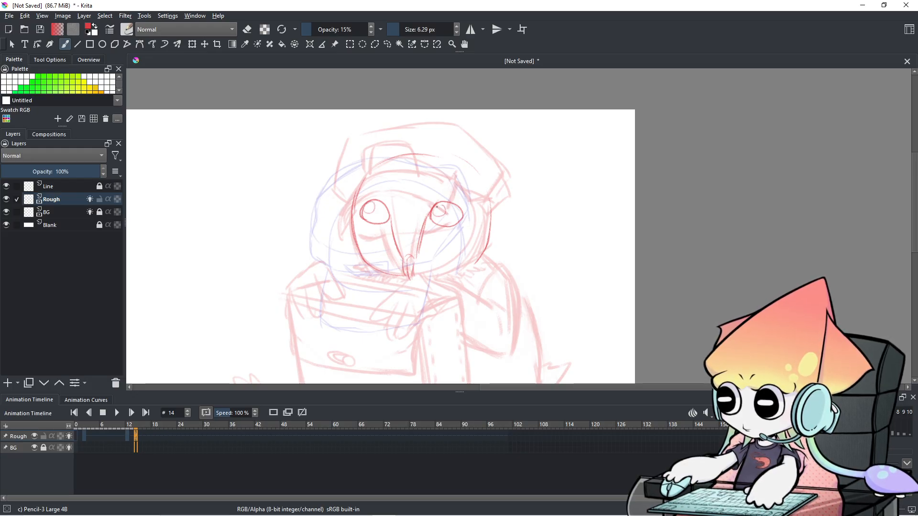
{"action": "mouse_move", "coordinate": [362, 213]}
{"action": "left_mouse_down"}
{"action": "mouse_move", "coordinate": [387, 219]}
{"action": "mouse_move", "coordinate": [374, 203]}
{"action": "mouse_move", "coordinate": [441, 224]}
{"action": "left_mouse_up"}
{"action": "mouse_move", "coordinate": [433, 214]}
{"action": "left_mouse_down"}
{"action": "mouse_move", "coordinate": [451, 224]}
{"action": "mouse_move", "coordinate": [459, 215]}
{"action": "left_mouse_up"}
{"action": "left_click_drag", "start_coordinate": [448, 208], "coordinate": [458, 216]}
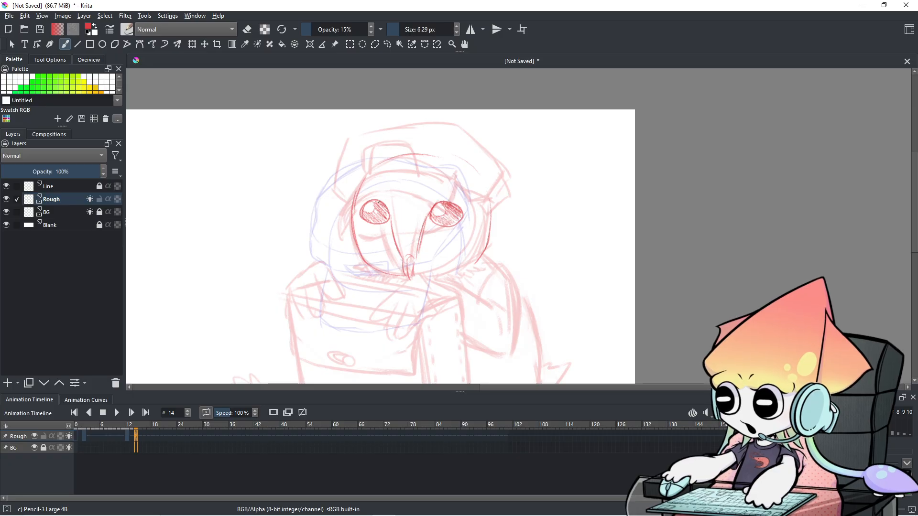
{"action": "left_click_drag", "start_coordinate": [374, 202], "coordinate": [385, 216]}
{"action": "left_click_drag", "start_coordinate": [454, 216], "coordinate": [458, 210]}
- Reinforce the beak's edge and the contour on the right side of the head
{"action": "left_click_drag", "start_coordinate": [389, 210], "coordinate": [402, 254]}
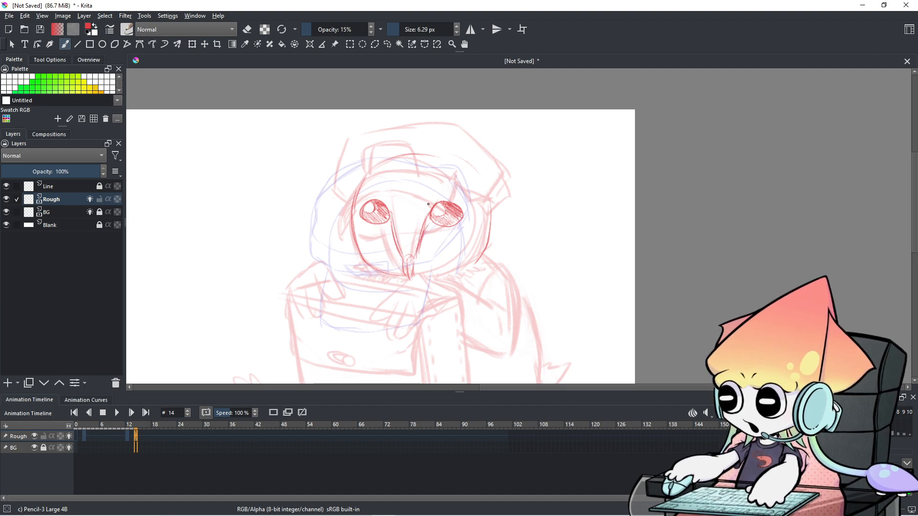
{"action": "left_click_drag", "start_coordinate": [438, 173], "coordinate": [437, 156]}
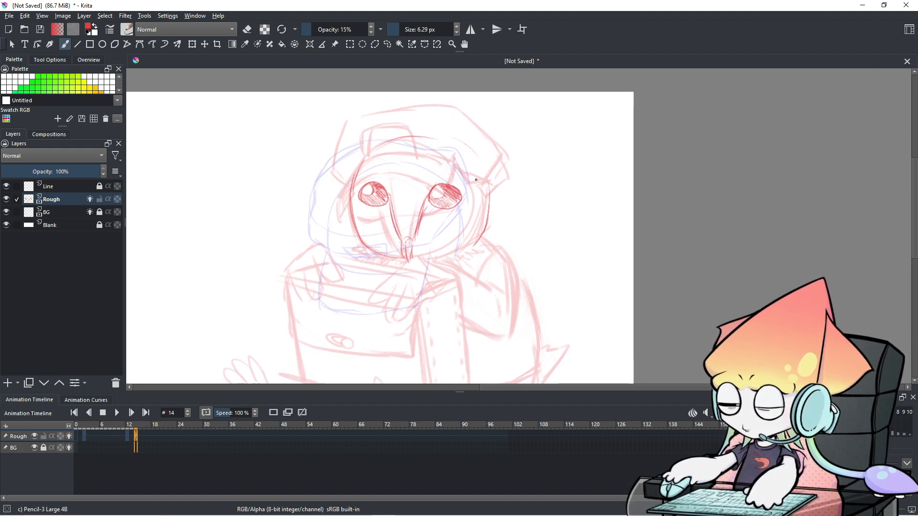
{"action": "left_click_drag", "start_coordinate": [488, 181], "coordinate": [486, 231]}
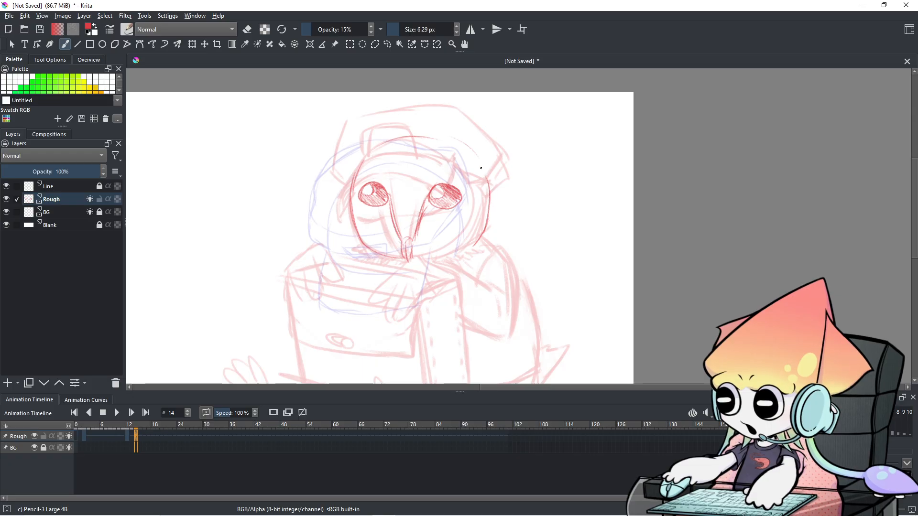
{"action": "left_click_drag", "start_coordinate": [488, 175], "coordinate": [485, 196]}
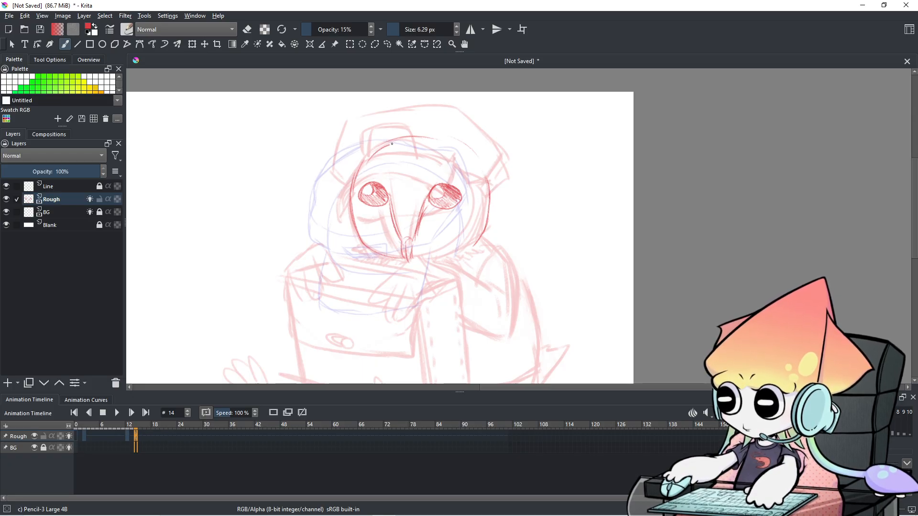
- Try sketching the cap's rim as curved strokes over the forehead and down the sides of the head
{"action": "mouse_move", "coordinate": [349, 178]}
{"action": "left_mouse_down"}
{"action": "mouse_move", "coordinate": [415, 133]}
{"action": "mouse_move", "coordinate": [380, 145]}
{"action": "mouse_move", "coordinate": [352, 172]}
{"action": "mouse_move", "coordinate": [368, 151]}
{"action": "mouse_move", "coordinate": [378, 162]}
{"action": "mouse_move", "coordinate": [372, 144]}
{"action": "mouse_move", "coordinate": [391, 138]}
{"action": "mouse_move", "coordinate": [449, 169]}
{"action": "mouse_move", "coordinate": [351, 171]}
{"action": "mouse_move", "coordinate": [439, 158]}
{"action": "left_mouse_up"}
{"action": "key", "text": "ctrl+z"}
{"action": "key", "text": "ctrl+z"}
{"action": "key", "text": "ctrl+z"}
{"action": "mouse_move", "coordinate": [383, 143]}
{"action": "left_mouse_down"}
{"action": "mouse_move", "coordinate": [454, 163]}
{"action": "mouse_move", "coordinate": [436, 147]}
{"action": "mouse_move", "coordinate": [463, 173]}
{"action": "left_mouse_up"}
{"action": "mouse_move", "coordinate": [346, 191]}
{"action": "left_mouse_down"}
{"action": "mouse_move", "coordinate": [343, 163]}
{"action": "mouse_move", "coordinate": [386, 141]}
{"action": "left_mouse_up"}
{"action": "mouse_move", "coordinate": [343, 188]}
{"action": "left_mouse_down"}
{"action": "mouse_move", "coordinate": [357, 162]}
{"action": "mouse_move", "coordinate": [342, 188]}
{"action": "mouse_move", "coordinate": [341, 169]}
{"action": "mouse_move", "coordinate": [373, 142]}
{"action": "left_mouse_up"}
{"action": "mouse_move", "coordinate": [429, 143]}
{"action": "left_mouse_down"}
{"action": "mouse_move", "coordinate": [464, 184]}
{"action": "mouse_move", "coordinate": [475, 175]}
{"action": "mouse_move", "coordinate": [427, 140]}
{"action": "left_mouse_up"}
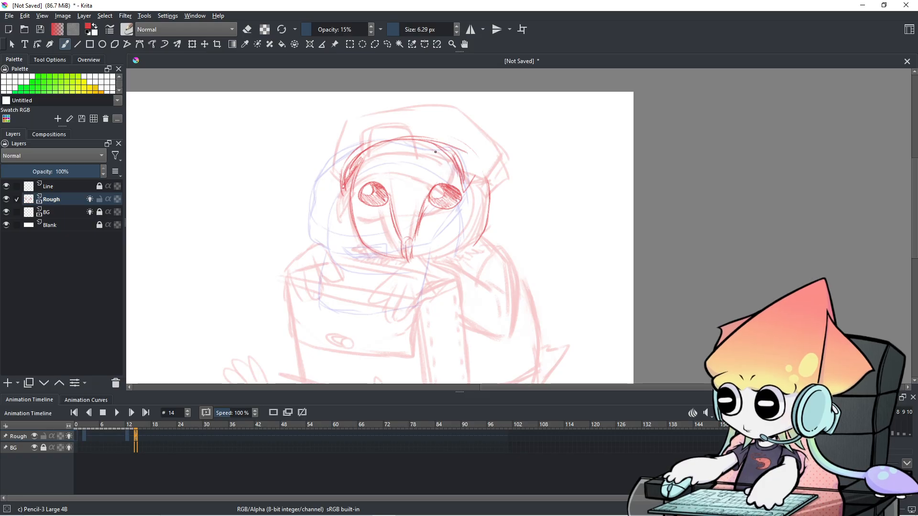
{"action": "key", "text": "ctrl"}
{"action": "key", "text": "ctrl+z"}
{"action": "key", "text": "ctrl+z"}
{"action": "key", "text": "ctrl+z"}
{"action": "key", "text": "ctrl+z"}
{"action": "key", "text": "ctrl+z"}
{"action": "key", "text": "ctrl+z"}
- Sketch the cap's curved rim over the forehead, with an angular corner beside the right eye and a hatched left end
{"action": "mouse_move", "coordinate": [337, 195]}
{"action": "left_mouse_down"}
{"action": "mouse_move", "coordinate": [364, 169]}
{"action": "mouse_move", "coordinate": [363, 153]}
{"action": "left_mouse_up"}
{"action": "key", "text": "ctrl+z"}
{"action": "mouse_move", "coordinate": [425, 150]}
{"action": "left_mouse_down"}
{"action": "mouse_move", "coordinate": [367, 154]}
{"action": "mouse_move", "coordinate": [451, 170]}
{"action": "mouse_move", "coordinate": [436, 156]}
{"action": "mouse_move", "coordinate": [462, 181]}
{"action": "mouse_move", "coordinate": [456, 163]}
{"action": "mouse_move", "coordinate": [467, 187]}
{"action": "mouse_move", "coordinate": [488, 176]}
{"action": "left_mouse_up"}
{"action": "key", "text": "ctrl+z"}
{"action": "key", "text": "ctrl+z"}
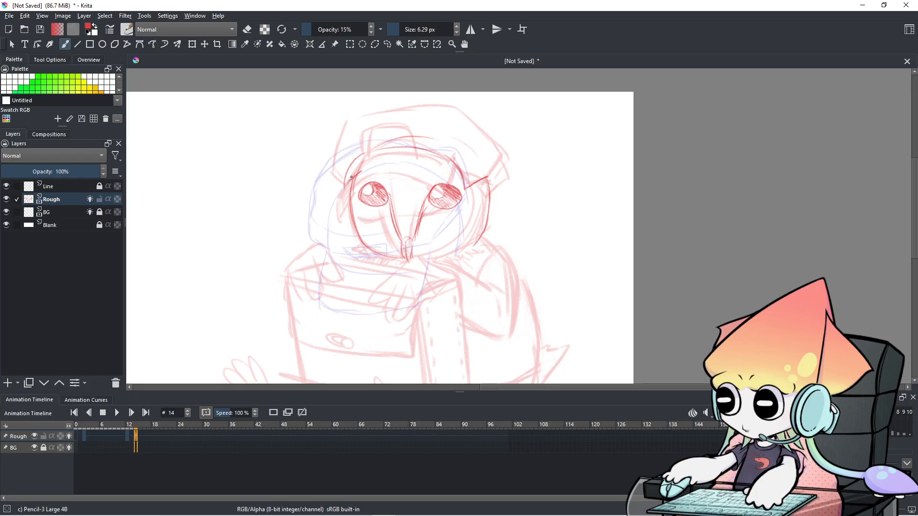
{"action": "mouse_move", "coordinate": [360, 156]}
{"action": "left_mouse_down"}
{"action": "mouse_move", "coordinate": [343, 187]}
{"action": "mouse_move", "coordinate": [348, 161]}
{"action": "mouse_move", "coordinate": [343, 187]}
{"action": "mouse_move", "coordinate": [366, 149]}
{"action": "mouse_move", "coordinate": [345, 165]}
{"action": "left_mouse_up"}
{"action": "left_click_drag", "start_coordinate": [354, 156], "coordinate": [387, 140]}
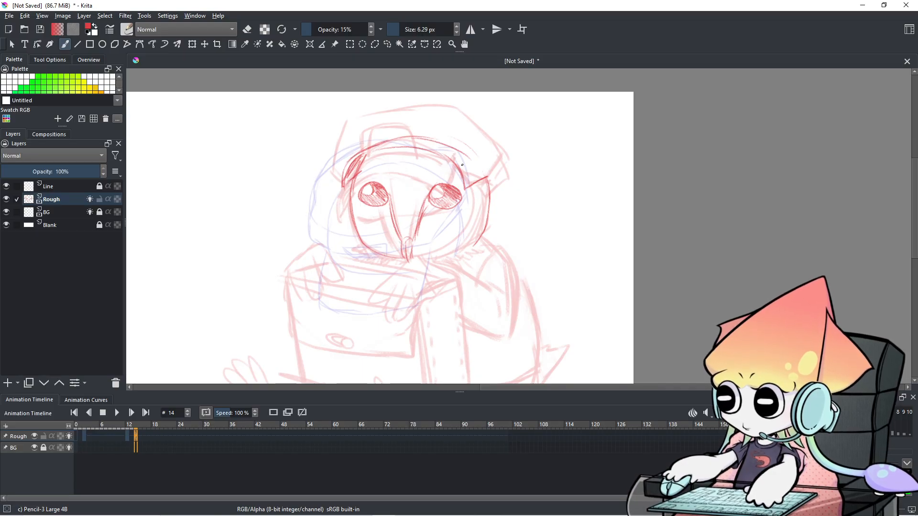
{"action": "mouse_move", "coordinate": [406, 135]}
{"action": "left_mouse_down"}
{"action": "mouse_move", "coordinate": [473, 164]}
{"action": "mouse_move", "coordinate": [466, 149]}
{"action": "mouse_move", "coordinate": [478, 166]}
{"action": "mouse_move", "coordinate": [463, 186]}
{"action": "left_mouse_up"}
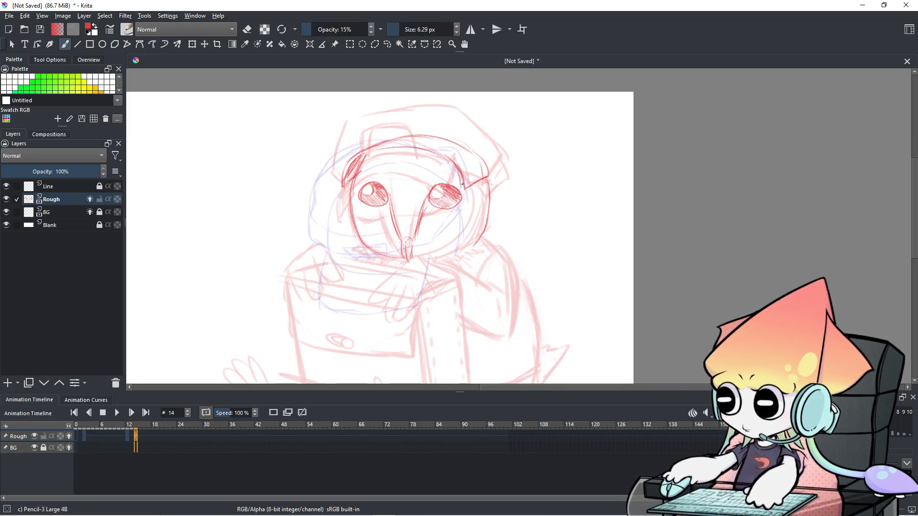
{"action": "left_click_drag", "start_coordinate": [360, 156], "coordinate": [425, 145]}
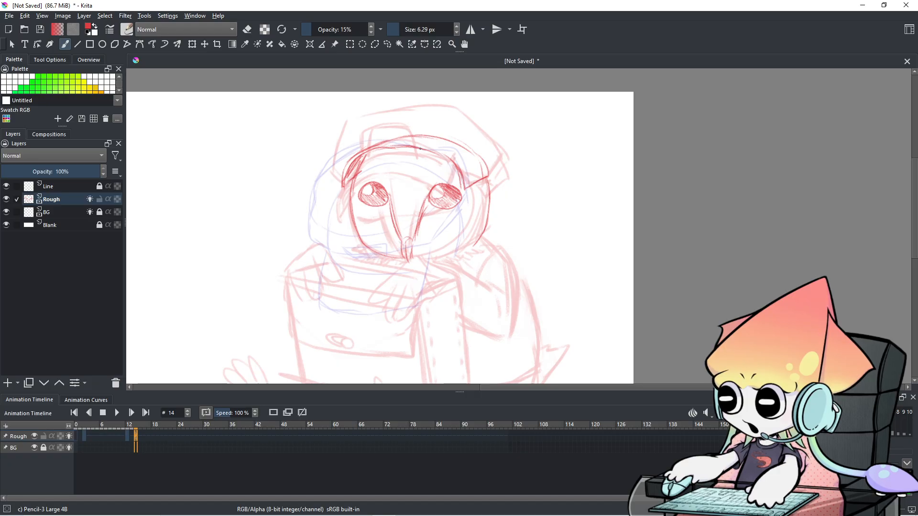
- Rework and darken the cap's rim line from its left end across the forehead to the right corner
{"action": "mouse_move", "coordinate": [342, 187]}
{"action": "left_mouse_down"}
{"action": "mouse_move", "coordinate": [359, 155]}
{"action": "mouse_move", "coordinate": [404, 144]}
{"action": "left_mouse_up"}
{"action": "key", "text": "ctrl+z"}
{"action": "key", "text": "ctrl+z"}
{"action": "key", "text": "ctrl+z"}
{"action": "key", "text": "ctrl+z"}
{"action": "key", "text": "ctrl+z"}
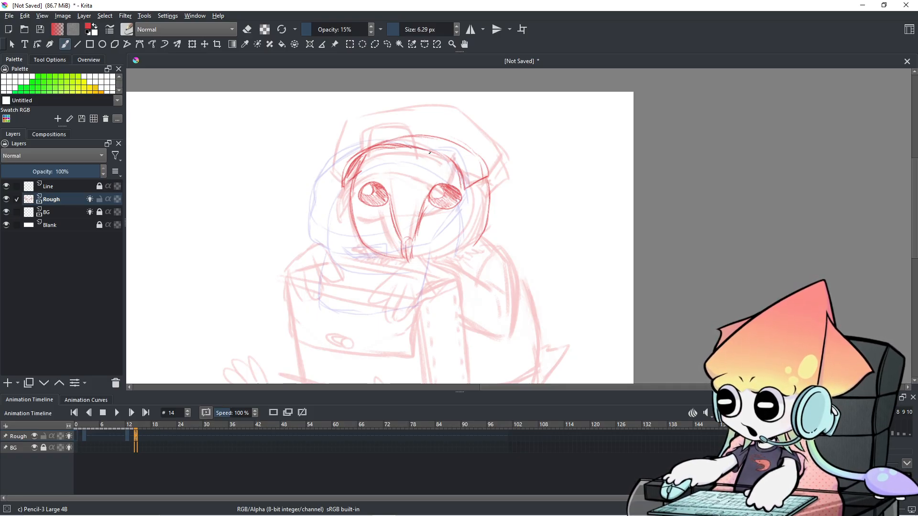
{"action": "mouse_move", "coordinate": [420, 147]}
{"action": "left_mouse_down"}
{"action": "mouse_move", "coordinate": [465, 178]}
{"action": "mouse_move", "coordinate": [481, 170]}
{"action": "mouse_move", "coordinate": [474, 155]}
{"action": "mouse_move", "coordinate": [490, 172]}
{"action": "left_mouse_up"}
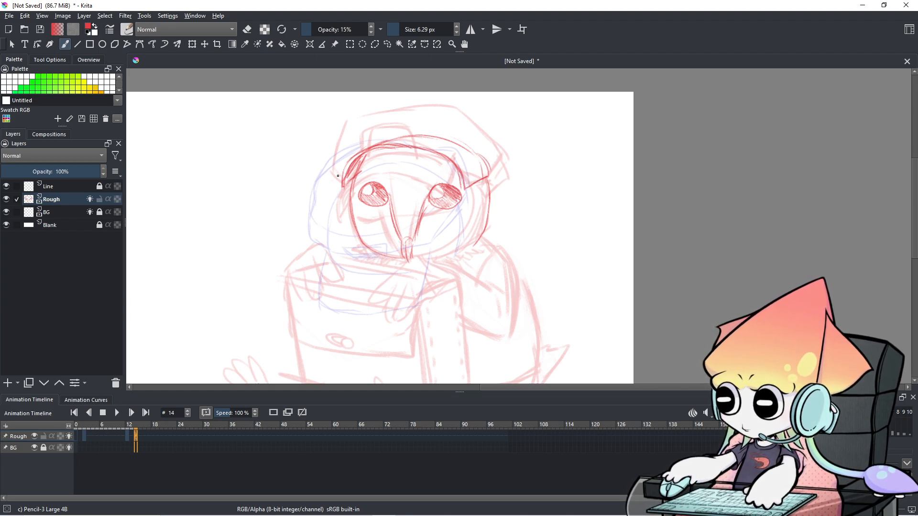
- Sketch the upper left slope and top edge of the cap's crown above the rim
{"action": "mouse_move", "coordinate": [338, 163]}
{"action": "left_mouse_down"}
{"action": "mouse_move", "coordinate": [343, 185]}
{"action": "mouse_move", "coordinate": [365, 114]}
{"action": "mouse_move", "coordinate": [339, 149]}
{"action": "left_mouse_up"}
{"action": "left_click_drag", "start_coordinate": [378, 112], "coordinate": [468, 103]}
{"action": "key", "text": "ctrl+z"}
{"action": "key", "text": "ctrl+z"}
{"action": "key", "text": "ctrl+z"}
{"action": "mouse_move", "coordinate": [360, 122]}
{"action": "left_mouse_down"}
{"action": "mouse_move", "coordinate": [377, 106]}
{"action": "mouse_move", "coordinate": [446, 102]}
{"action": "left_mouse_up"}
{"action": "key", "text": "ctrl+z"}
- Draw the crown's right side, sloping out to a point and folding back in to the rim
{"action": "mouse_move", "coordinate": [385, 106]}
{"action": "left_mouse_down"}
{"action": "mouse_move", "coordinate": [464, 102]}
{"action": "mouse_move", "coordinate": [514, 141]}
{"action": "left_mouse_up"}
{"action": "key", "text": "ctrl+z"}
{"action": "key", "text": "ctrl+z"}
{"action": "key", "text": "ctrl+z"}
{"action": "left_click_drag", "start_coordinate": [478, 102], "coordinate": [502, 144]}
{"action": "key", "text": "ctrl+z"}
{"action": "mouse_move", "coordinate": [468, 102]}
{"action": "left_mouse_down"}
{"action": "mouse_move", "coordinate": [513, 154]}
{"action": "mouse_move", "coordinate": [492, 190]}
{"action": "left_mouse_up"}
{"action": "key", "text": "ctrl+z"}
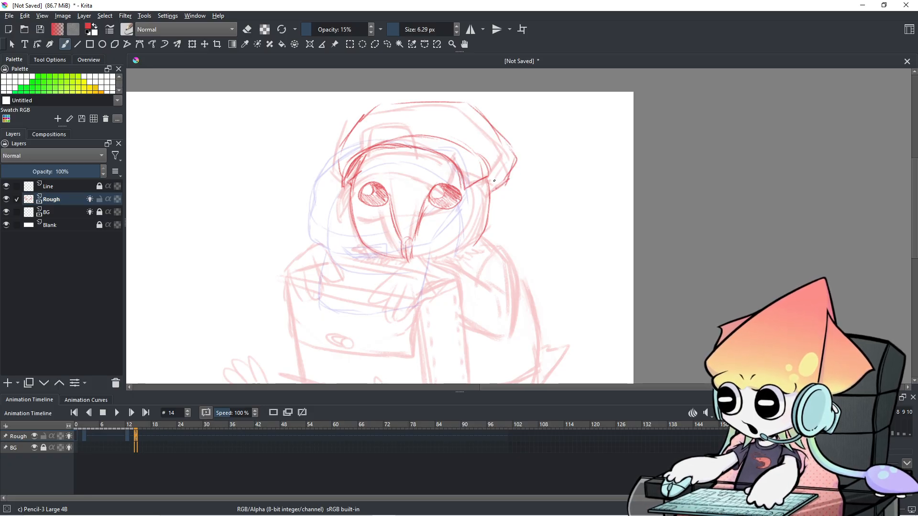
{"action": "left_click_drag", "start_coordinate": [494, 152], "coordinate": [478, 180]}
- Refine the cap's band and sketch a rectangular badge on its front
{"action": "left_click_drag", "start_coordinate": [362, 148], "coordinate": [414, 133]}
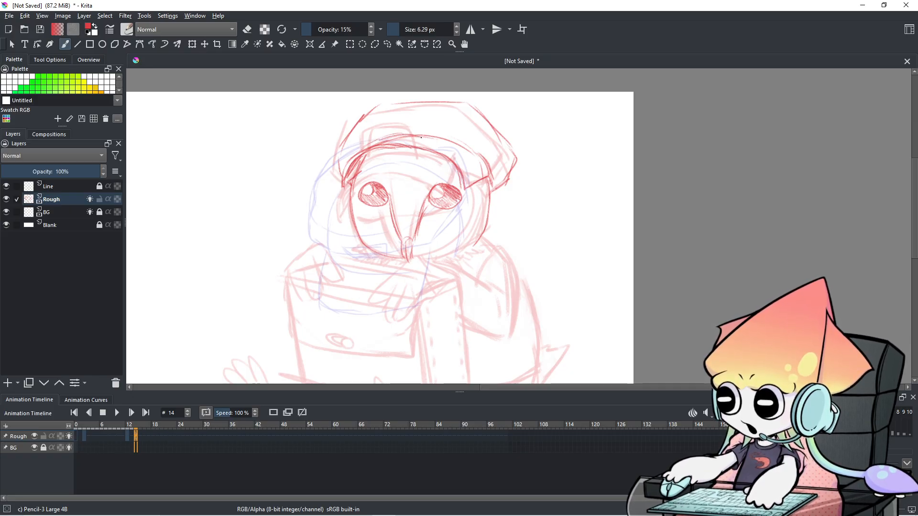
{"action": "mouse_move", "coordinate": [411, 142]}
{"action": "left_mouse_down"}
{"action": "mouse_move", "coordinate": [375, 145]}
{"action": "mouse_move", "coordinate": [351, 164]}
{"action": "left_mouse_up"}
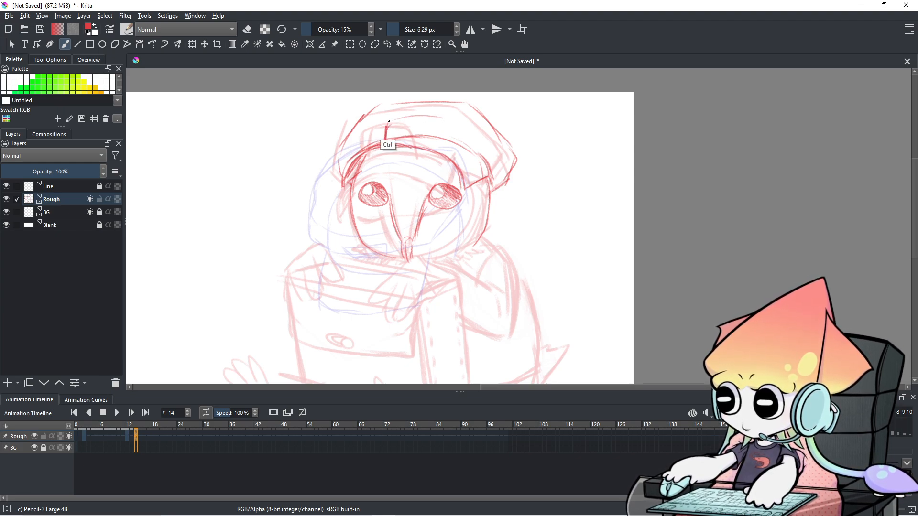
{"action": "mouse_move", "coordinate": [388, 124]}
{"action": "left_mouse_down"}
{"action": "mouse_move", "coordinate": [444, 124]}
{"action": "mouse_move", "coordinate": [439, 137]}
{"action": "left_mouse_up"}
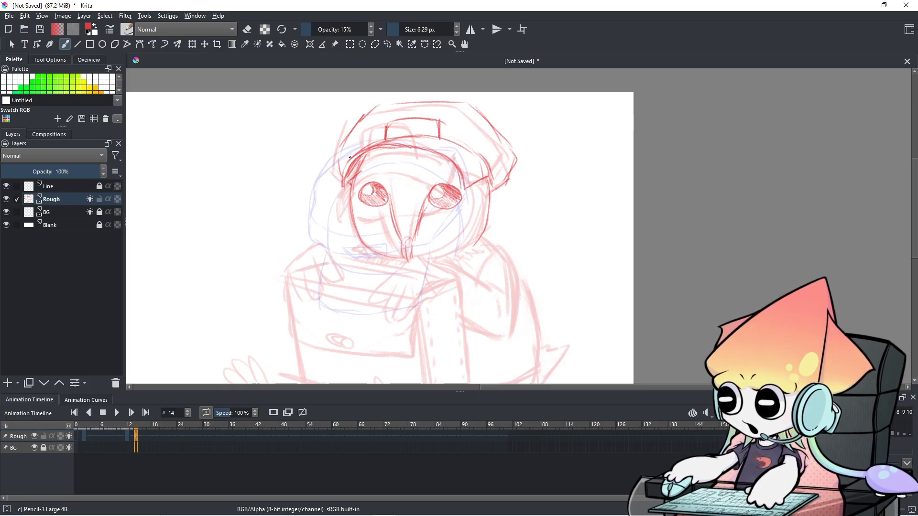
- Strengthen the band's right end and draw the crown's left edge down to the rim
{"action": "left_click_drag", "start_coordinate": [469, 150], "coordinate": [489, 180]}
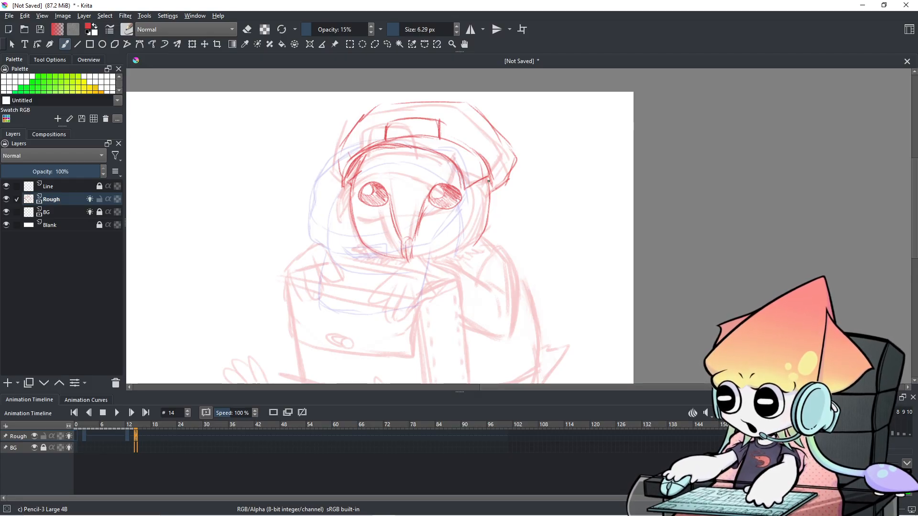
{"action": "mouse_move", "coordinate": [348, 127]}
{"action": "left_mouse_down"}
{"action": "mouse_move", "coordinate": [332, 154]}
{"action": "mouse_move", "coordinate": [337, 173]}
{"action": "left_mouse_up"}
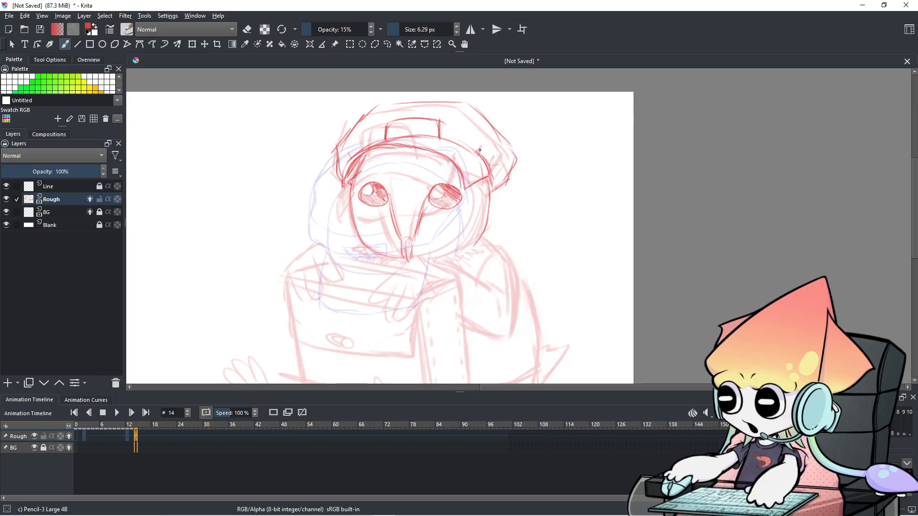
{"action": "left_click_drag", "start_coordinate": [486, 135], "coordinate": [514, 96]}
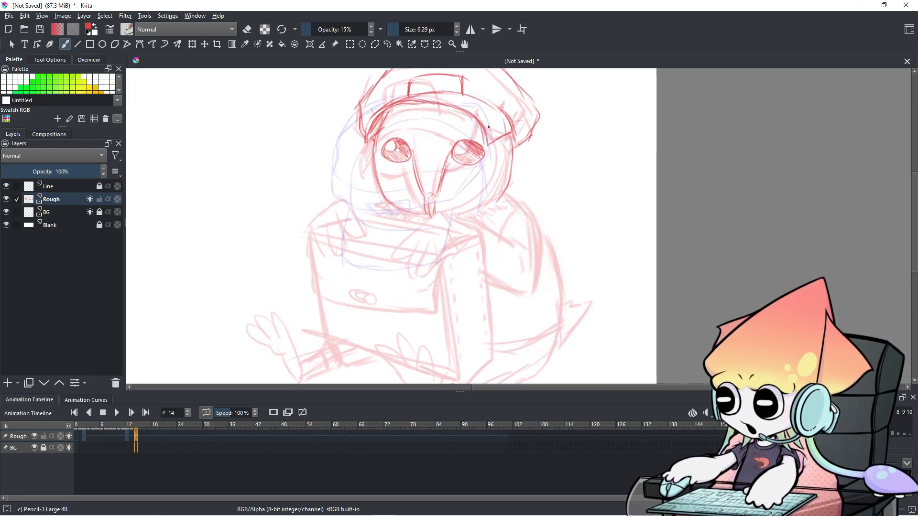
- Move the wide-awake head keyframe on the Rough layer from frame 14 to frame 16
{"action": "left_click", "coordinate": [134, 439]}
{"action": "left_click", "coordinate": [137, 439]}
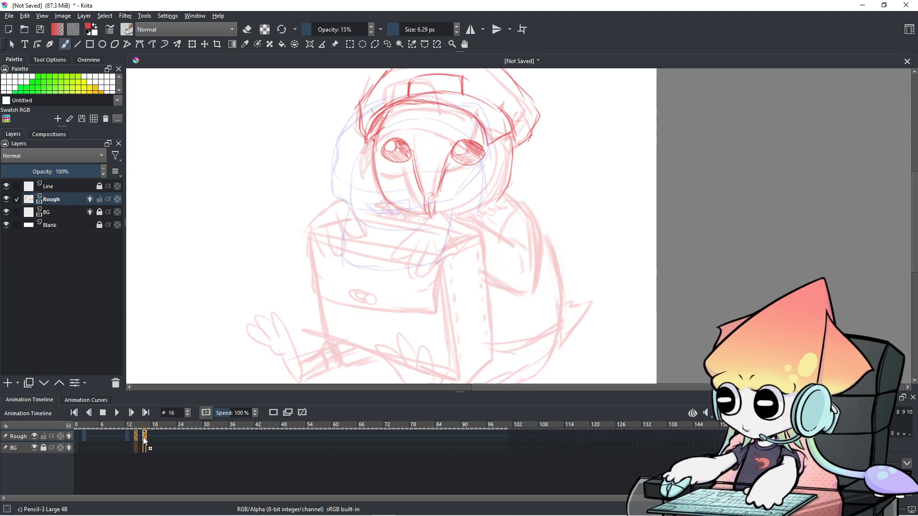
{"action": "left_click", "coordinate": [137, 436]}
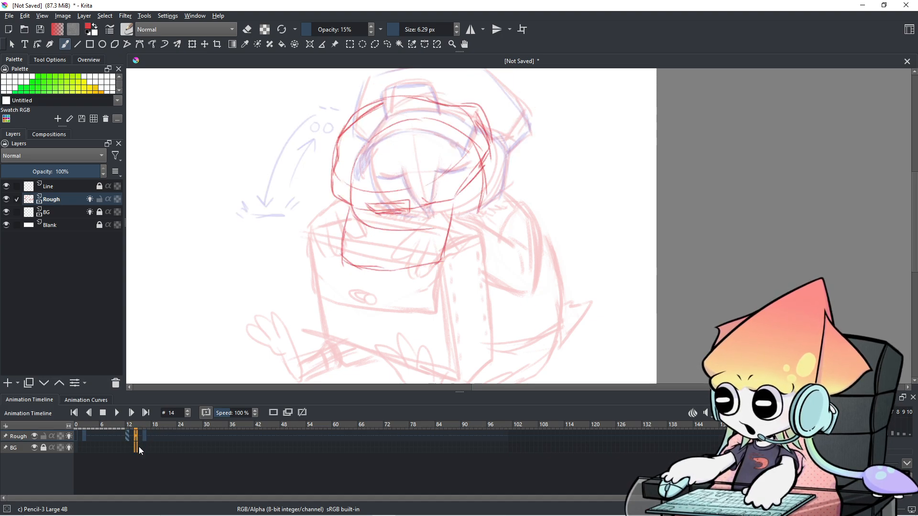
- Flip between frames 14 and 16 and the earlier keyframes at 2 and 12 to compare the head poses
{"action": "left_click", "coordinate": [144, 437]}
{"action": "left_click", "coordinate": [137, 434]}
{"action": "left_click", "coordinate": [144, 438]}
{"action": "left_click", "coordinate": [139, 434]}
{"action": "left_click", "coordinate": [145, 436]}
{"action": "left_click", "coordinate": [140, 436]}
{"action": "left_click", "coordinate": [144, 436]}
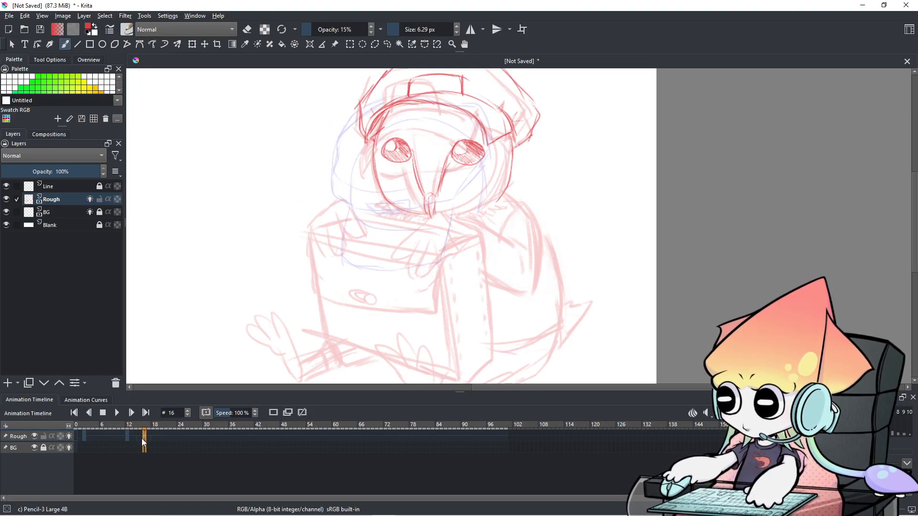
{"action": "left_click", "coordinate": [82, 434]}
{"action": "left_click", "coordinate": [86, 435]}
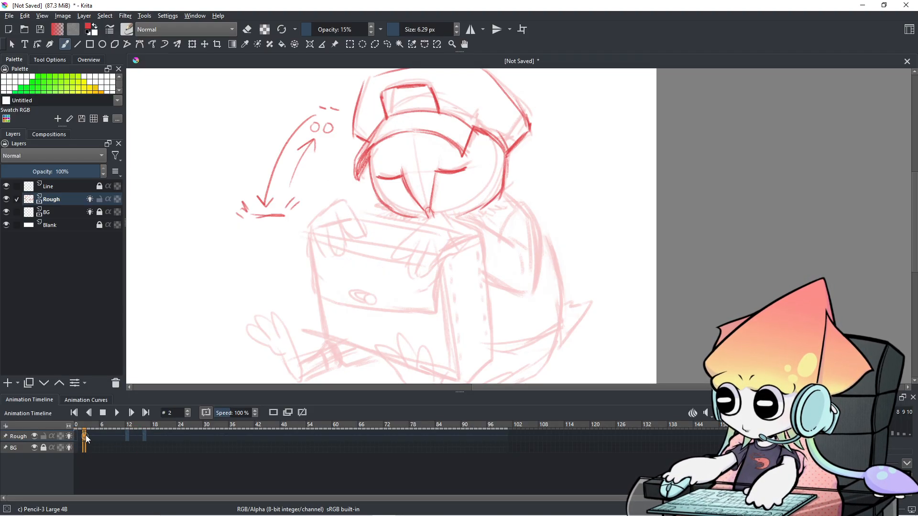
{"action": "left_click", "coordinate": [127, 436]}
{"action": "left_click", "coordinate": [144, 436]}
{"action": "left_click_drag", "start_coordinate": [132, 437], "coordinate": [145, 438]}
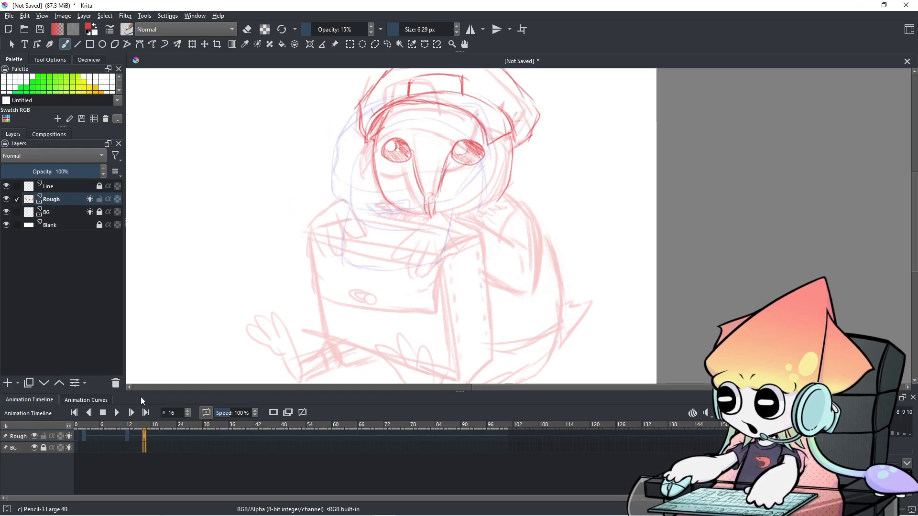
- Hatch the shaded inner left end of the cap's rim on frame 16 and touch up the rim line above it
{"action": "left_click_drag", "start_coordinate": [453, 211], "coordinate": [432, 239]}
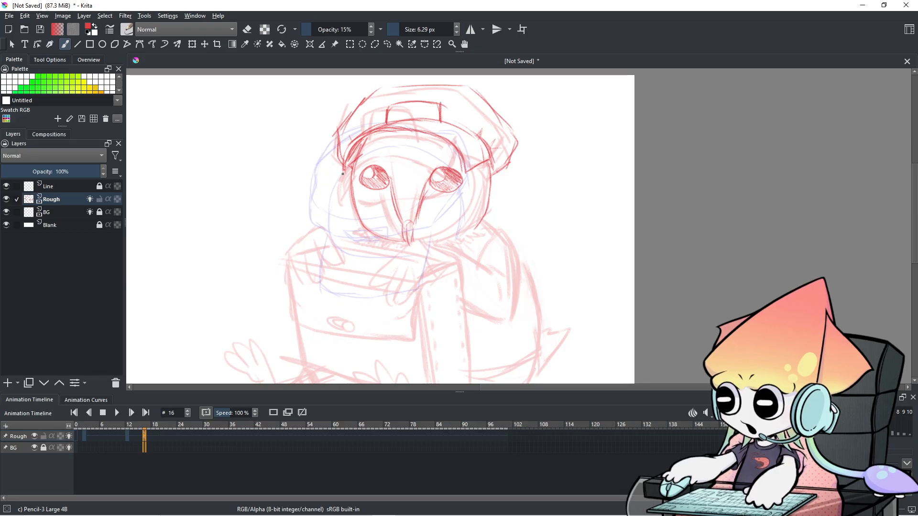
{"action": "mouse_move", "coordinate": [344, 179]}
{"action": "left_mouse_down"}
{"action": "mouse_move", "coordinate": [343, 162]}
{"action": "mouse_move", "coordinate": [364, 142]}
{"action": "mouse_move", "coordinate": [341, 168]}
{"action": "left_mouse_up"}
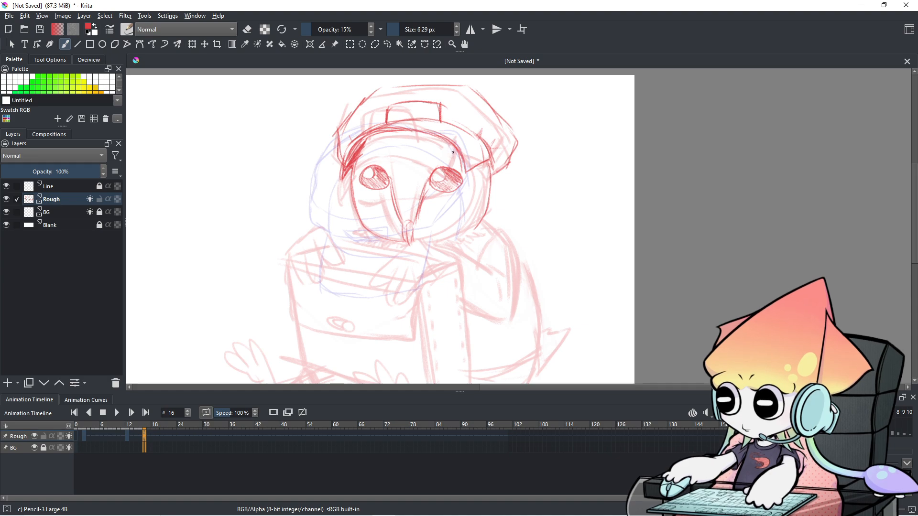
{"action": "key", "text": "e"}
{"action": "left_click_drag", "start_coordinate": [371, 132], "coordinate": [376, 131]}
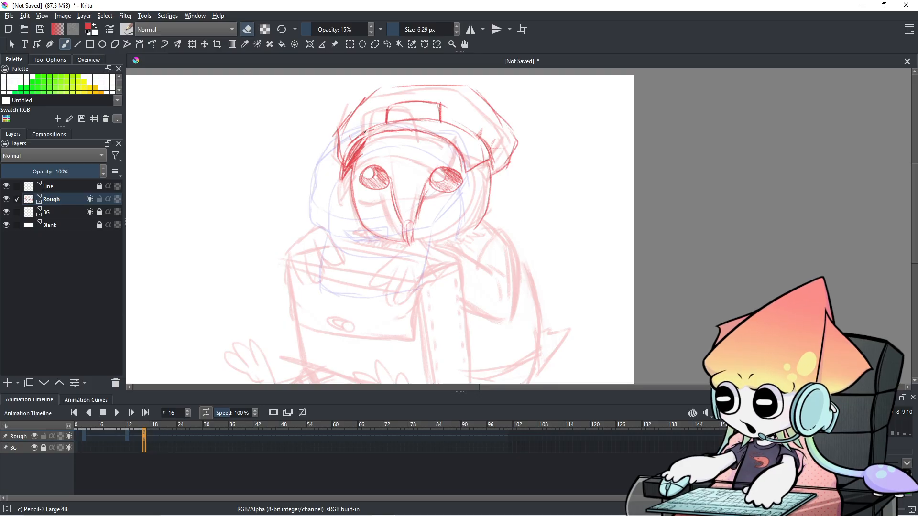
{"action": "key", "text": "e"}
{"action": "left_click_drag", "start_coordinate": [363, 137], "coordinate": [382, 125]}
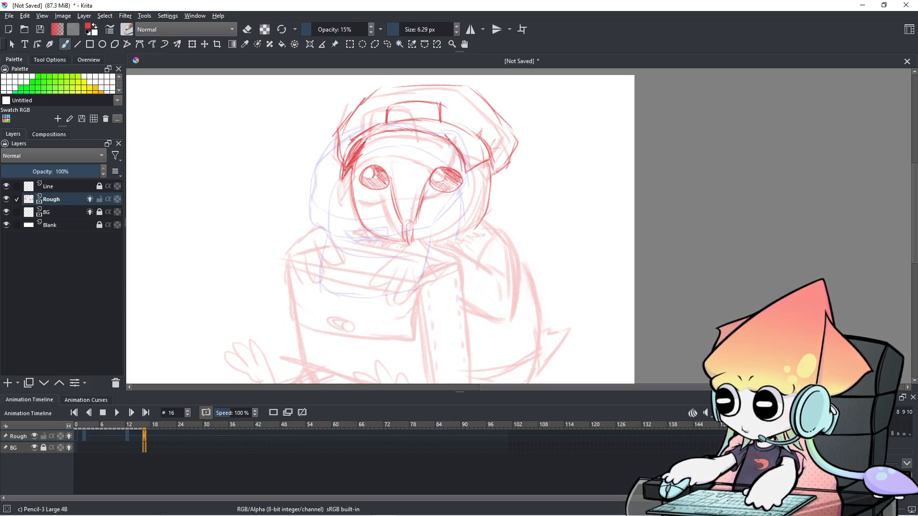
- Shift the frame 16 head to the right and slightly up, and tilt it marginally with the Transform tool
{"action": "left_click", "coordinate": [141, 434]}
{"action": "left_click", "coordinate": [144, 438]}
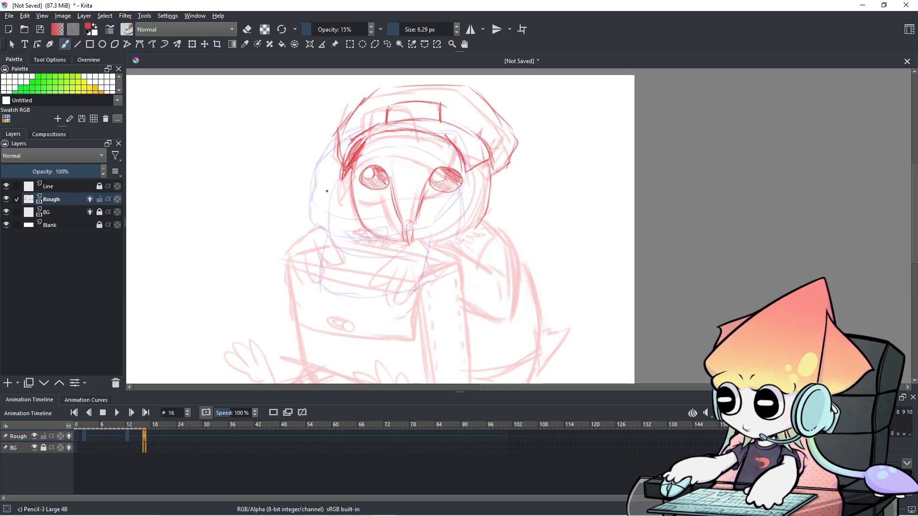
{"action": "scroll", "coordinate": [401, 171], "scroll_direction": "down", "scroll_amount": 3}
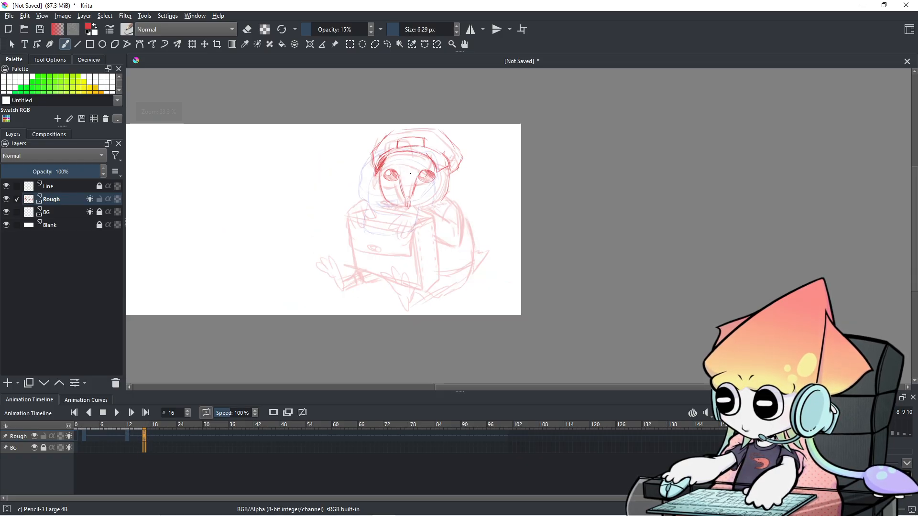
{"action": "scroll", "coordinate": [566, 199], "scroll_direction": "up", "scroll_amount": 3}
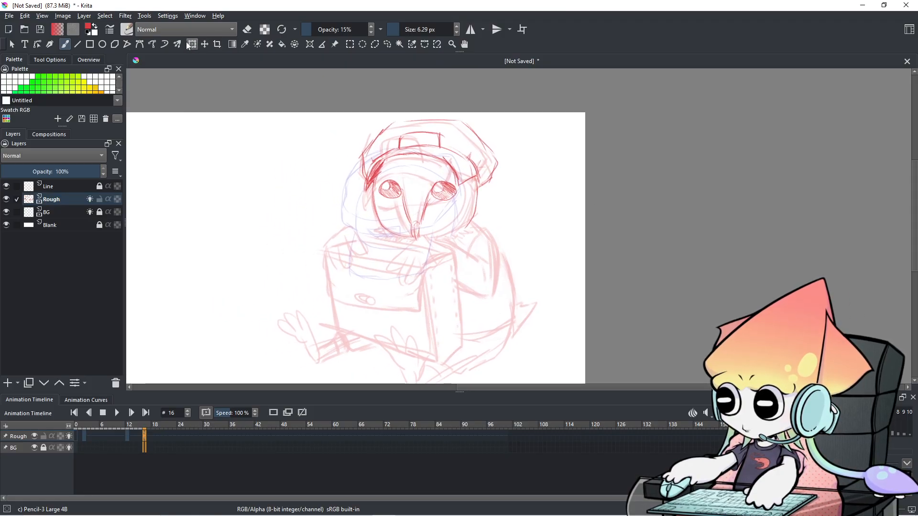
{"action": "left_click", "coordinate": [205, 44]}
{"action": "left_click_drag", "start_coordinate": [453, 138], "coordinate": [470, 138]}
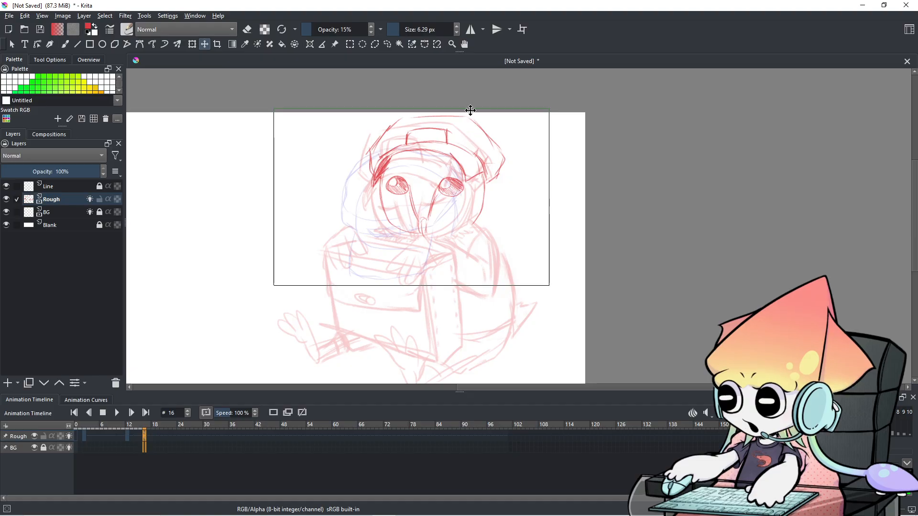
{"action": "left_click", "coordinate": [191, 44]}
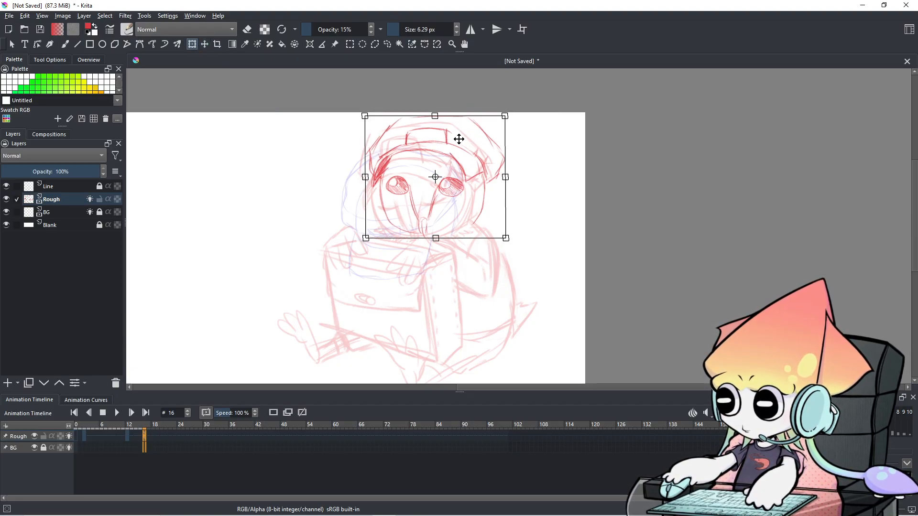
{"action": "left_click_drag", "start_coordinate": [460, 138], "coordinate": [471, 139]}
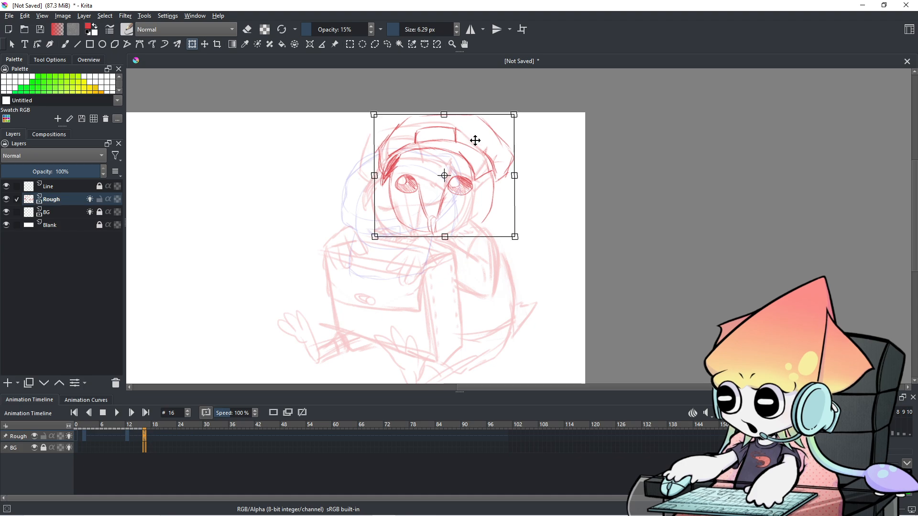
{"action": "left_click_drag", "start_coordinate": [512, 140], "coordinate": [512, 141]}
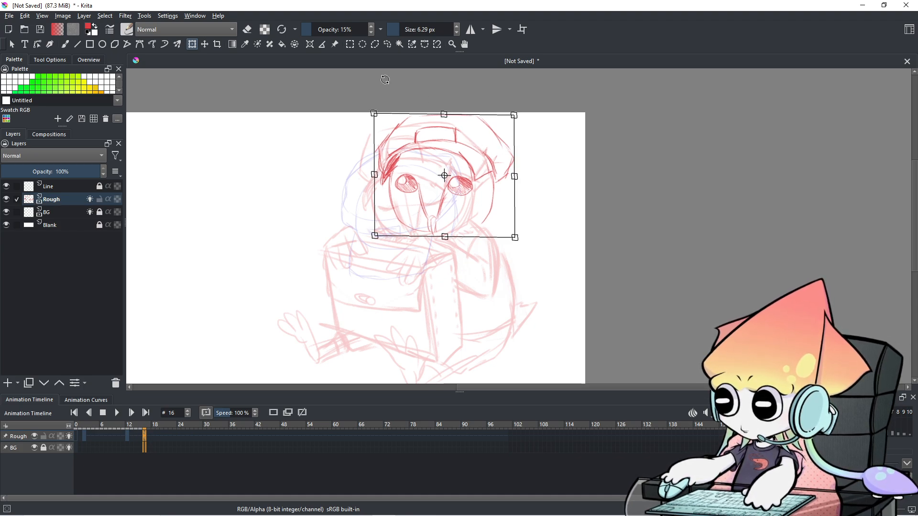
{"action": "left_click", "coordinate": [388, 45]}
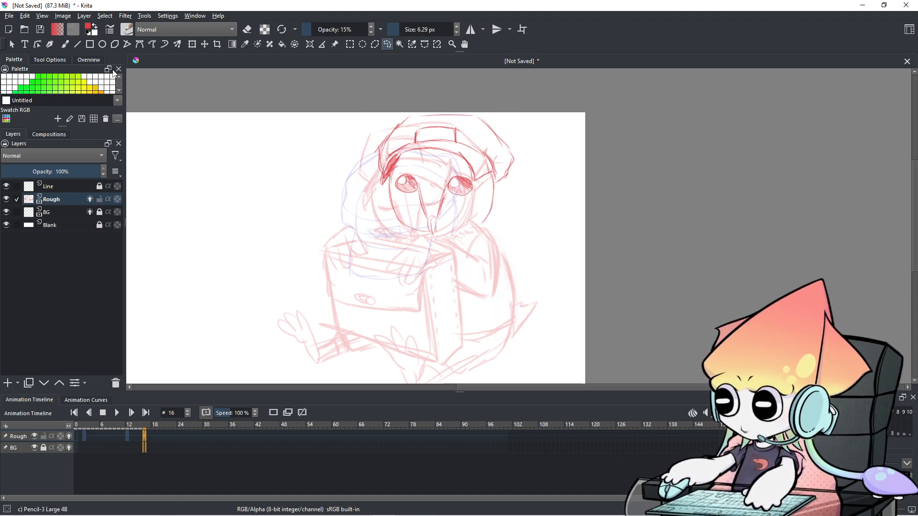
- Sketch the owl's back line sloping down from the neck and a jagged feather ruff under the head on frame 16
{"action": "left_click", "coordinate": [62, 49]}
{"action": "left_click_drag", "start_coordinate": [488, 226], "coordinate": [510, 301]}
{"action": "key", "text": "ctrl+z"}
{"action": "left_click_drag", "start_coordinate": [492, 230], "coordinate": [514, 306]}
{"action": "left_click_drag", "start_coordinate": [503, 263], "coordinate": [515, 324]}
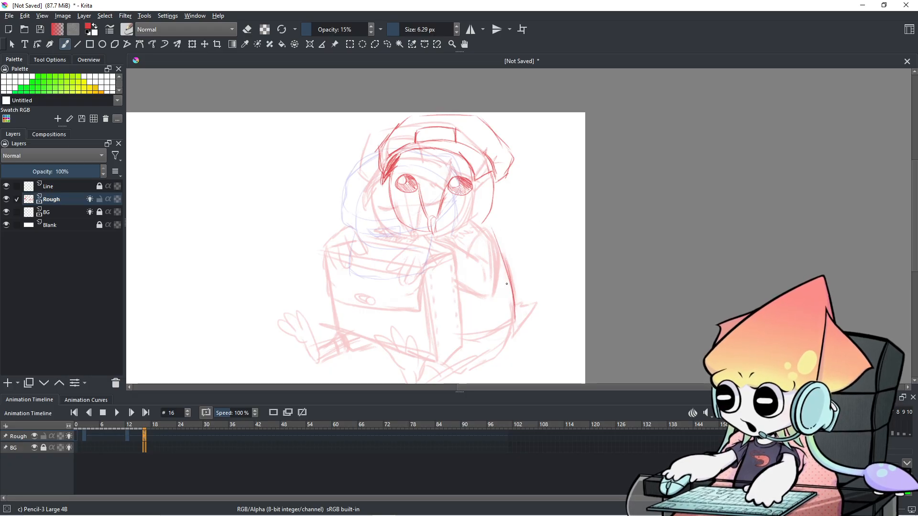
{"action": "left_click_drag", "start_coordinate": [493, 235], "coordinate": [510, 312]}
{"action": "key", "text": "ctrl+z"}
{"action": "left_click_drag", "start_coordinate": [490, 229], "coordinate": [506, 268]}
{"action": "mouse_move", "coordinate": [480, 225]}
{"action": "left_mouse_down"}
{"action": "mouse_move", "coordinate": [468, 248]}
{"action": "mouse_move", "coordinate": [448, 244]}
{"action": "left_mouse_up"}
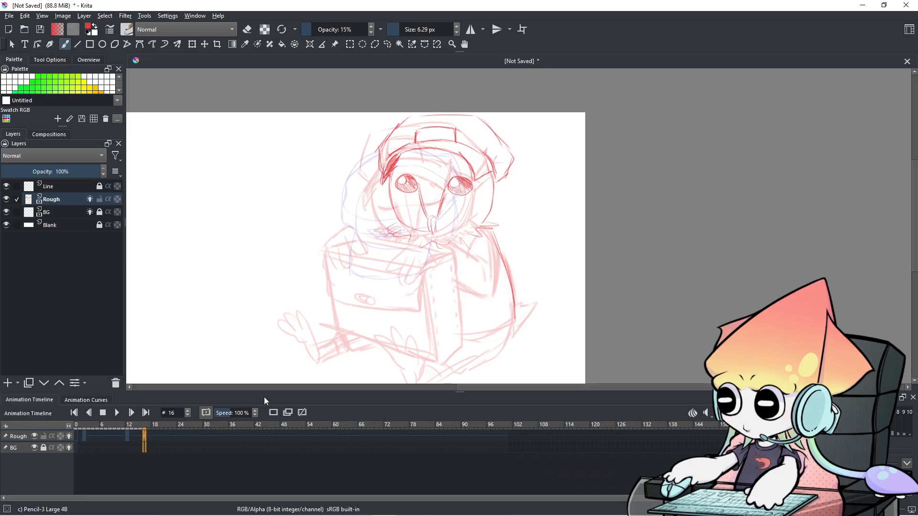
- Copy the frame 16 keyframe of the Rough layer and paste it on frame 18
{"action": "left_click", "coordinate": [153, 437]}
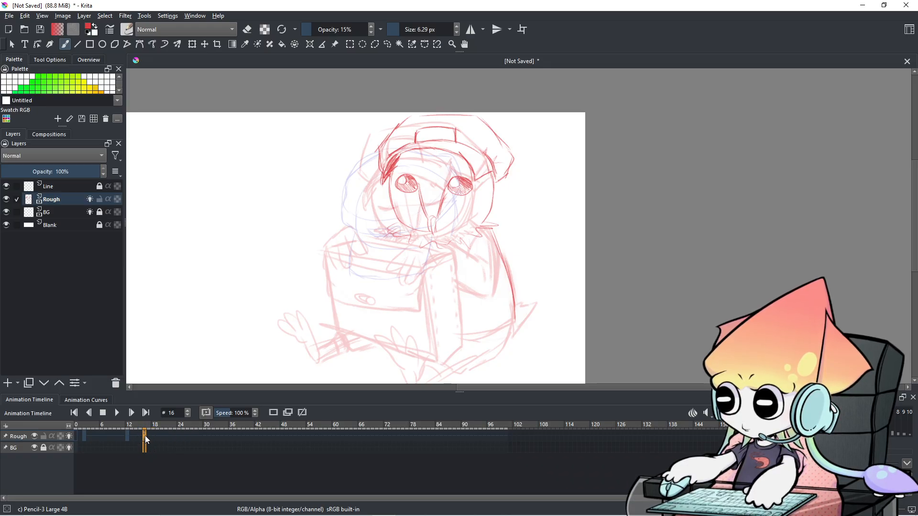
{"action": "right_click", "coordinate": [145, 435]}
{"action": "left_click", "coordinate": [175, 338]}
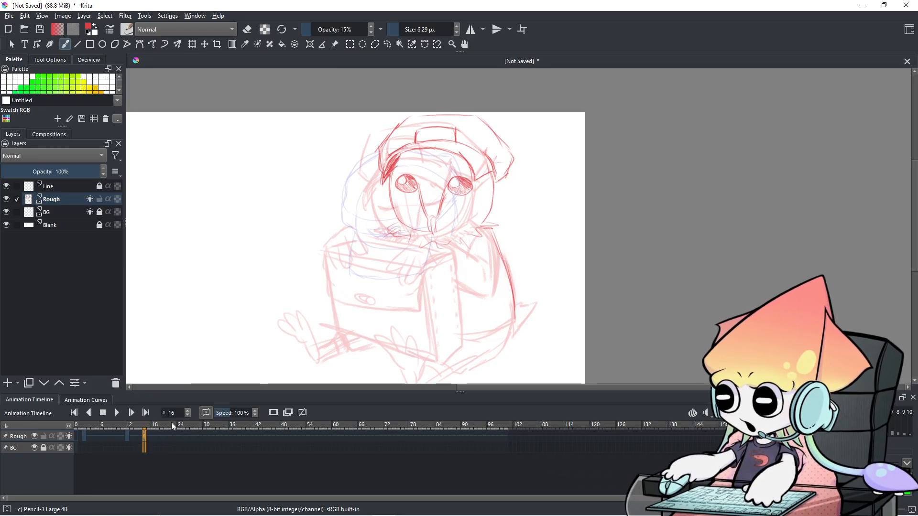
{"action": "right_click", "coordinate": [154, 438]}
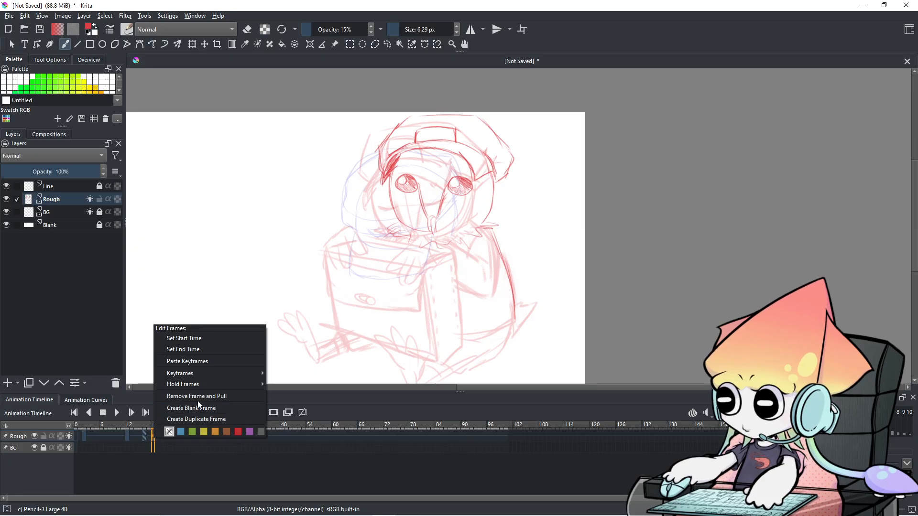
{"action": "left_click", "coordinate": [161, 445]}
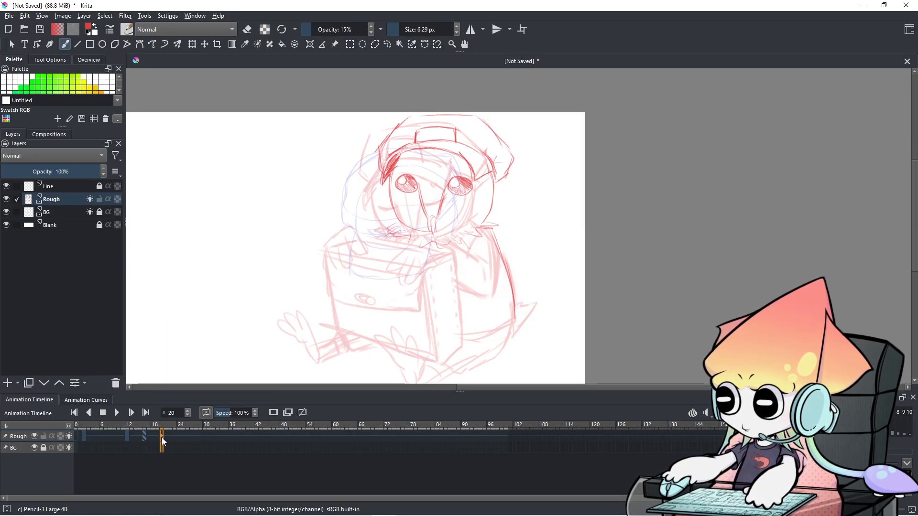
{"action": "right_click", "coordinate": [162, 438]}
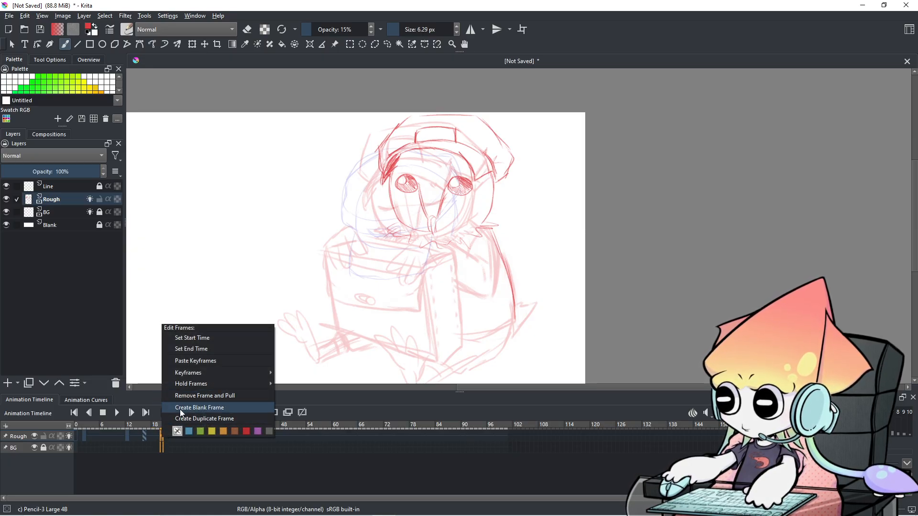
{"action": "left_click", "coordinate": [138, 446]}
{"action": "left_click", "coordinate": [127, 437]}
{"action": "left_click", "coordinate": [145, 437]}
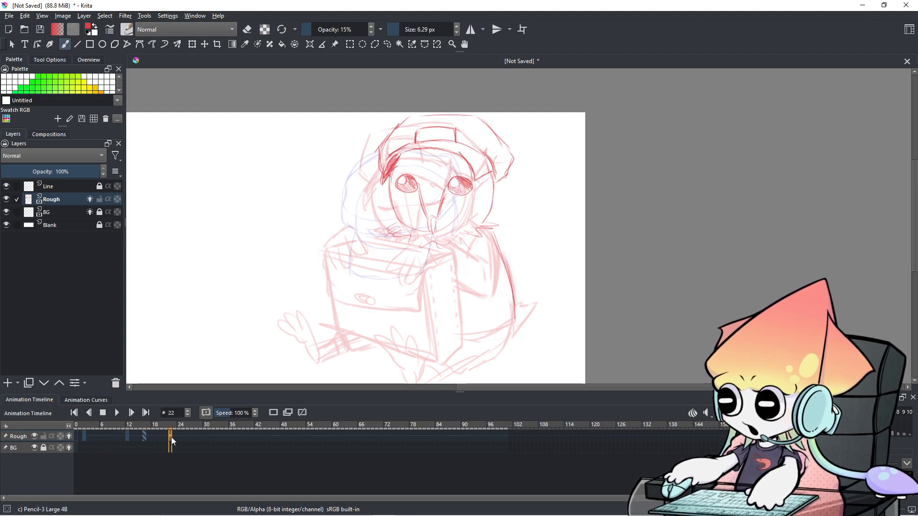
{"action": "right_click", "coordinate": [154, 436]}
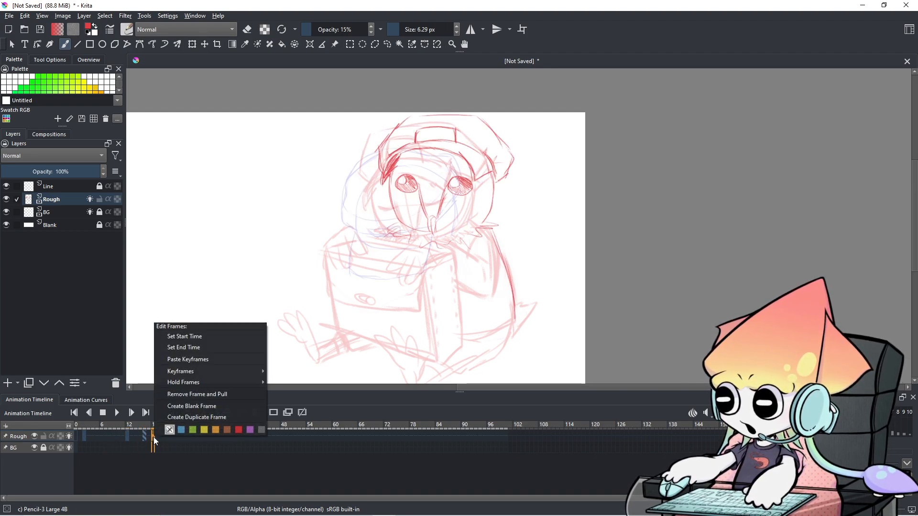
{"action": "left_click", "coordinate": [200, 359]}
- Erase both open eyes on frame 18 and draw closed, slightly curved eyelid lines in their place
{"action": "scroll", "coordinate": [444, 258], "scroll_direction": "up", "scroll_amount": 1}
{"action": "scroll", "coordinate": [443, 258], "scroll_direction": "up", "scroll_amount": 1}
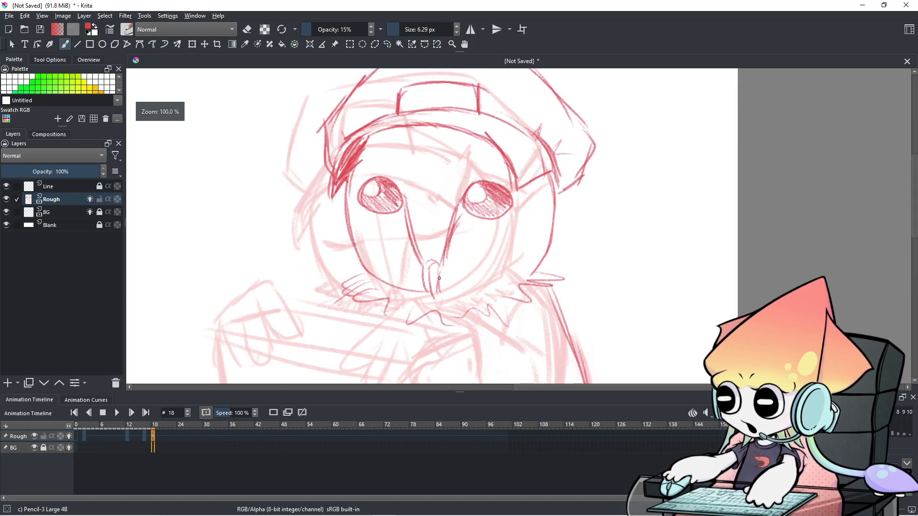
{"action": "mouse_move", "coordinate": [370, 187]}
{"action": "left_mouse_down"}
{"action": "mouse_move", "coordinate": [383, 168]}
{"action": "mouse_move", "coordinate": [374, 183]}
{"action": "mouse_move", "coordinate": [393, 206]}
{"action": "left_mouse_up"}
{"action": "key", "text": "e"}
{"action": "mouse_move", "coordinate": [471, 189]}
{"action": "left_mouse_down"}
{"action": "mouse_move", "coordinate": [478, 206]}
{"action": "mouse_move", "coordinate": [506, 218]}
{"action": "mouse_move", "coordinate": [469, 204]}
{"action": "mouse_move", "coordinate": [514, 205]}
{"action": "mouse_move", "coordinate": [472, 204]}
{"action": "left_mouse_up"}
{"action": "key", "text": "e"}
{"action": "mouse_move", "coordinate": [401, 201]}
{"action": "left_mouse_down"}
{"action": "mouse_move", "coordinate": [372, 202]}
{"action": "mouse_move", "coordinate": [396, 202]}
{"action": "left_mouse_up"}
{"action": "key", "text": "ctrl+z"}
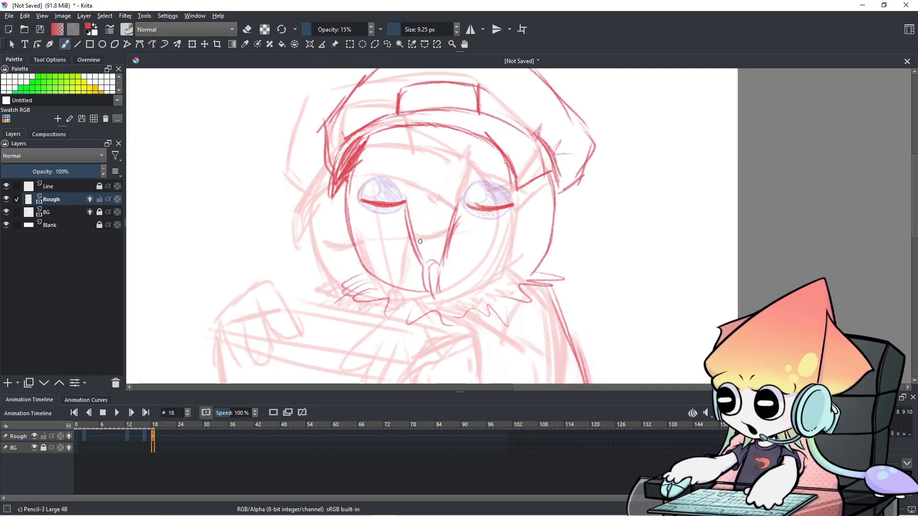
{"action": "scroll", "coordinate": [420, 241], "scroll_direction": "down", "scroll_amount": 2}
{"action": "scroll", "coordinate": [455, 341], "scroll_direction": "up", "scroll_amount": 2}
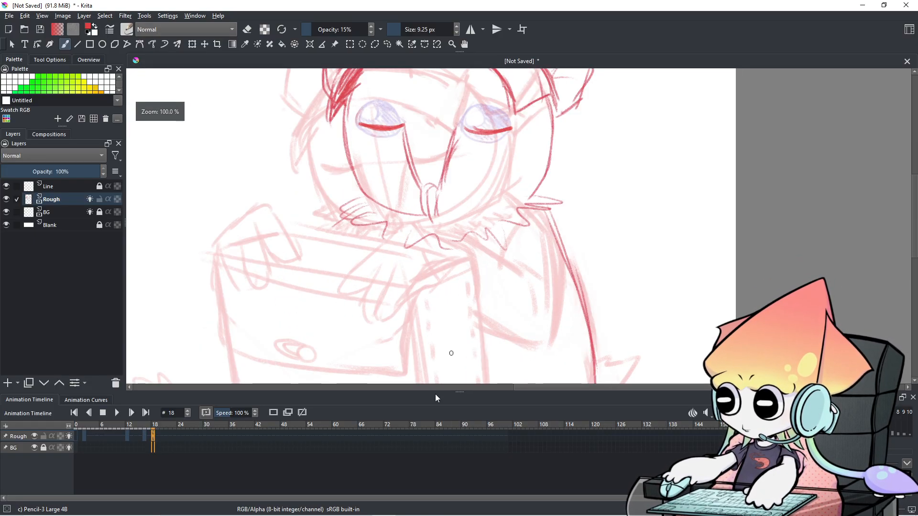
{"action": "scroll", "coordinate": [451, 345], "scroll_direction": "down", "scroll_amount": 2}
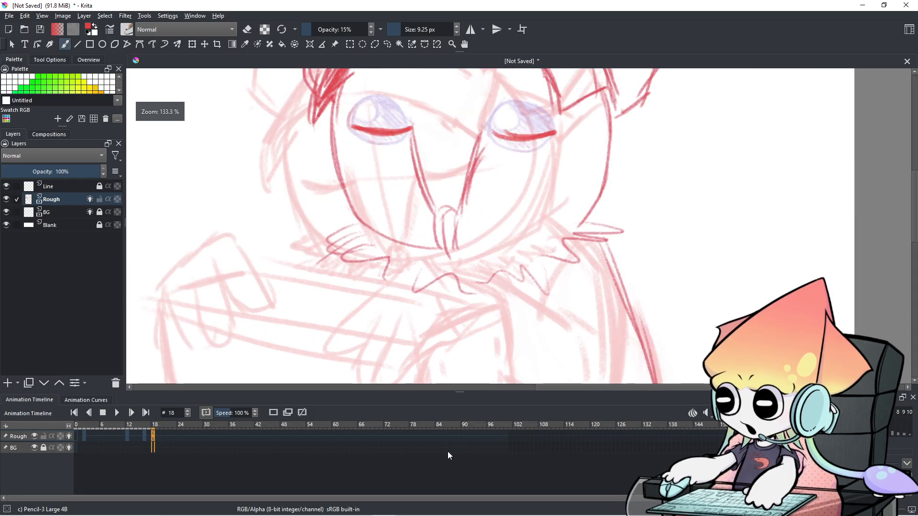
- Paste the copied open-eyed keyframe on frame 20 of the Rough layer
{"action": "key", "text": "Right"}
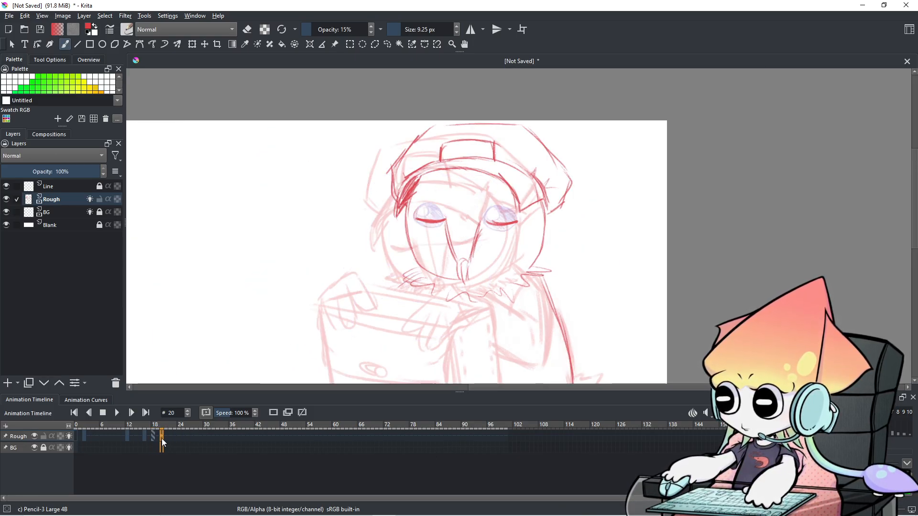
{"action": "right_click", "coordinate": [161, 438]}
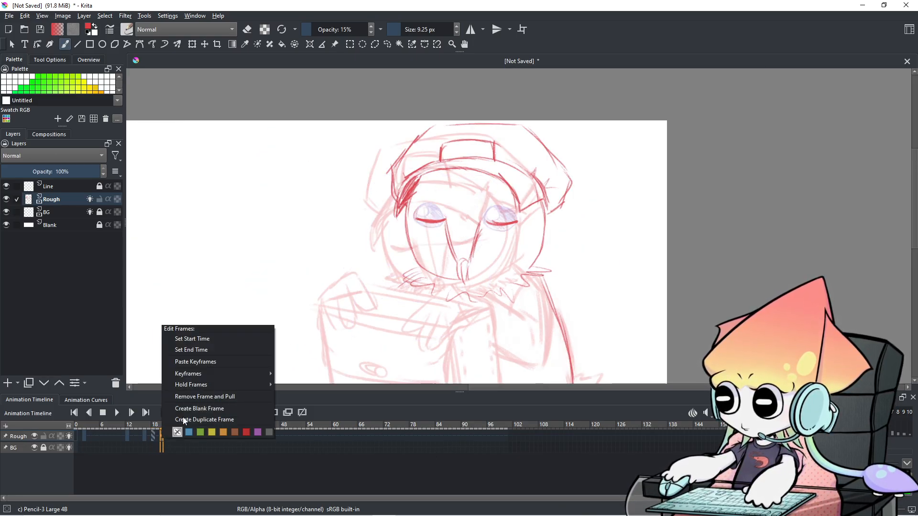
{"action": "left_click", "coordinate": [196, 362]}
{"action": "left_click", "coordinate": [170, 440]}
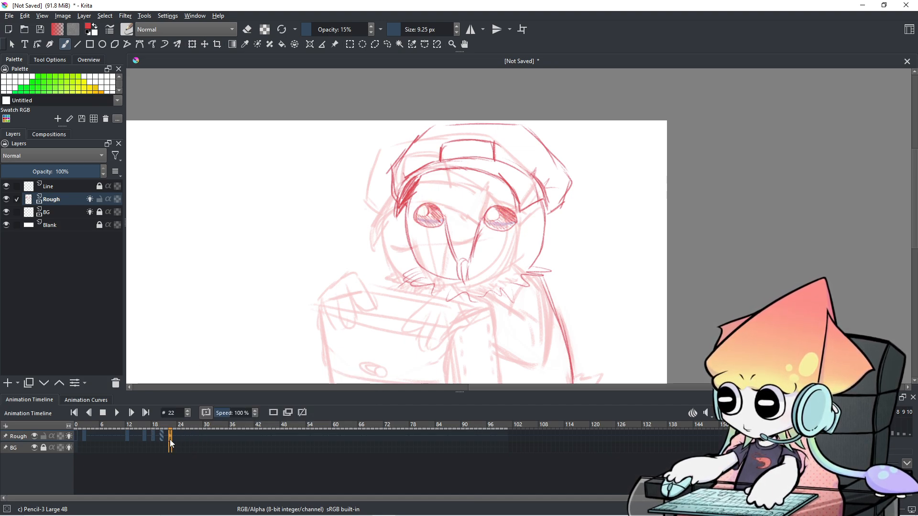
- Step back and forth through frames 16 to 20 to examine the blink
{"action": "key", "text": "Left"}
{"action": "key", "text": "Left"}
{"action": "key", "text": "Left"}
{"action": "key", "text": "Left"}
{"action": "key", "text": "Left"}
{"action": "key", "text": "Left"}
{"action": "key", "text": "Left"}
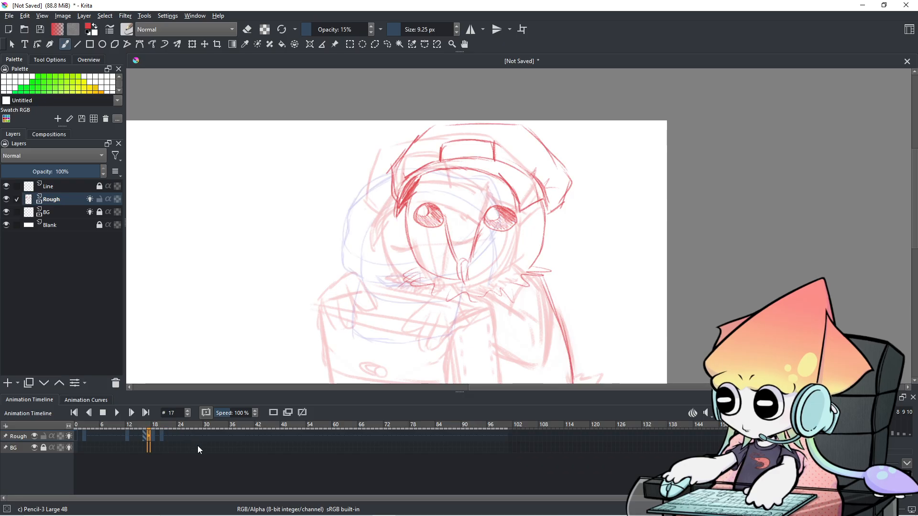
{"action": "key", "text": "Right"}
{"action": "key", "text": "Right"}
{"action": "key", "text": "Right"}
{"action": "key", "text": "Right"}
{"action": "key", "text": "Right"}
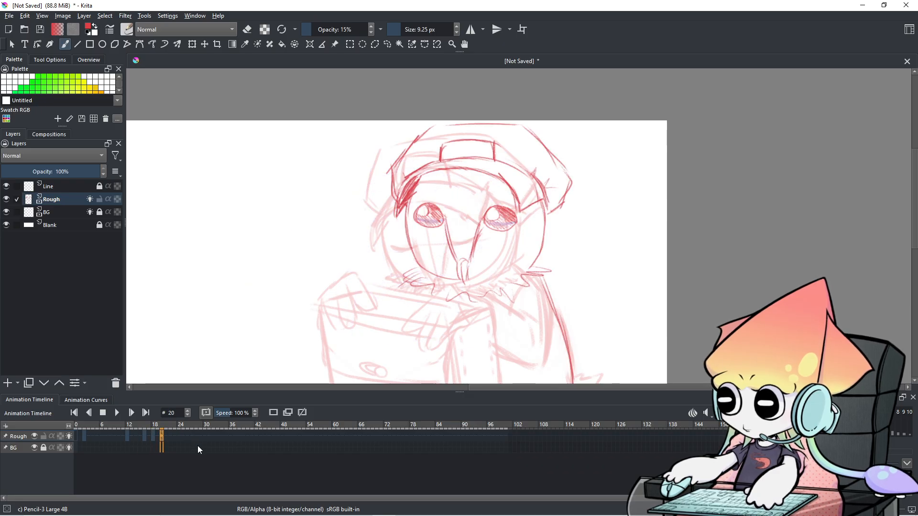
- Add an empty keyframe at frame 22 of the Rough layer
{"action": "key", "text": "Right"}
{"action": "key", "text": "Left"}
{"action": "key", "text": "Left"}
{"action": "key", "text": "Right"}
{"action": "key", "text": "Left"}
{"action": "key", "text": "Right"}
{"action": "key", "text": "Right"}
{"action": "key", "text": "Right"}
{"action": "key", "text": "Delete"}
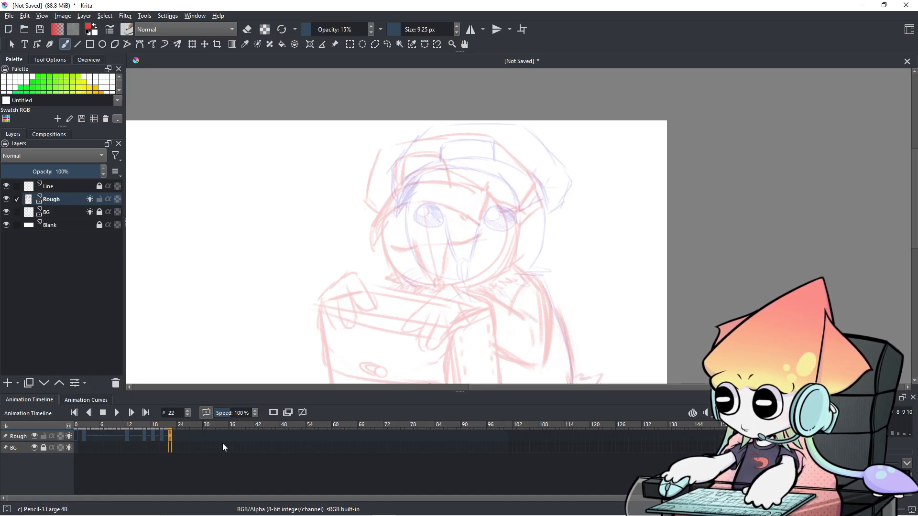
- Draw the owl's two closed eyelids on frame 22 as slightly curved lines a little below the onion-skinned open eyes
{"action": "left_click_drag", "start_coordinate": [469, 320], "coordinate": [523, 348]}
{"action": "scroll", "coordinate": [494, 332], "scroll_direction": "up", "scroll_amount": 1}
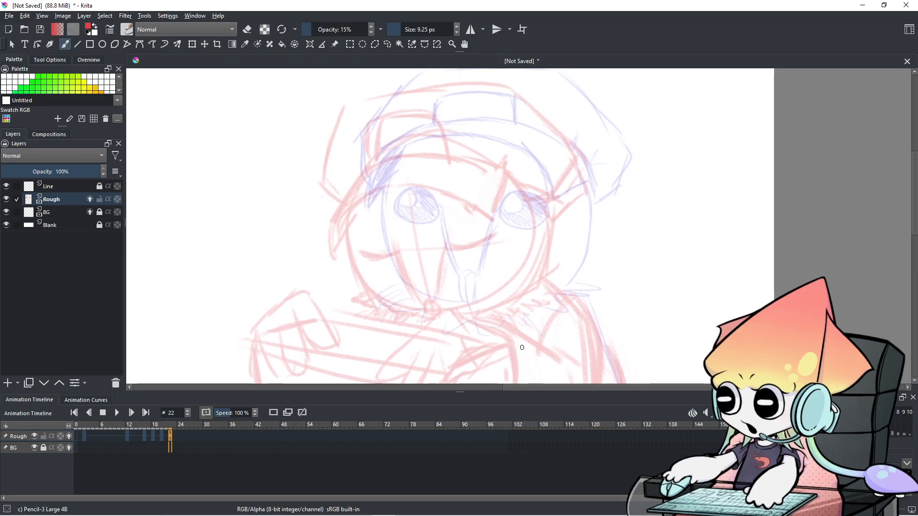
{"action": "left_click_drag", "start_coordinate": [374, 235], "coordinate": [410, 232]}
{"action": "key", "text": "ctrl+z"}
{"action": "key", "text": "ctrl+z"}
{"action": "key", "text": "ctrl+z"}
{"action": "left_click_drag", "start_coordinate": [473, 225], "coordinate": [517, 236]}
- Sketch the two long sides of the beak between the closed eyes, converging toward the chin
{"action": "left_click_drag", "start_coordinate": [417, 254], "coordinate": [442, 308]}
{"action": "left_click_drag", "start_coordinate": [458, 242], "coordinate": [459, 308]}
{"action": "left_click_drag", "start_coordinate": [460, 247], "coordinate": [460, 305]}
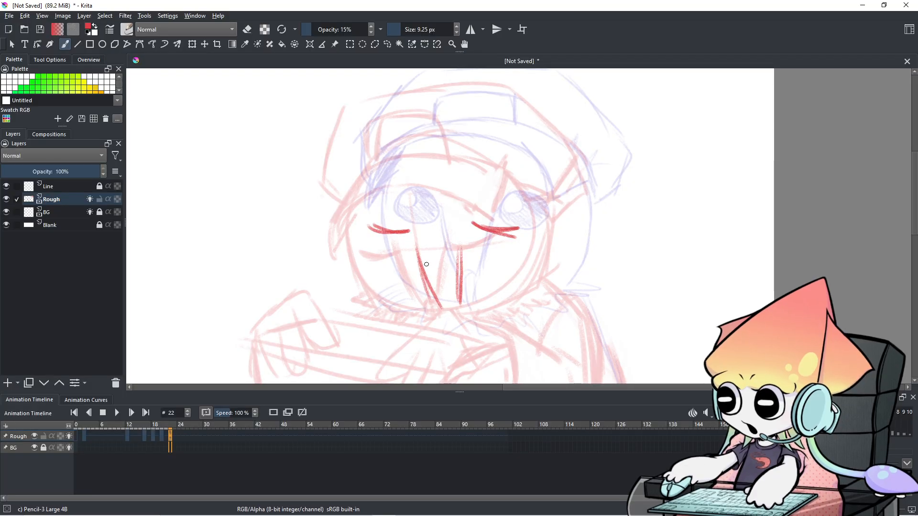
{"action": "left_click_drag", "start_coordinate": [425, 261], "coordinate": [421, 267]}
{"action": "key", "text": "ctrl+z"}
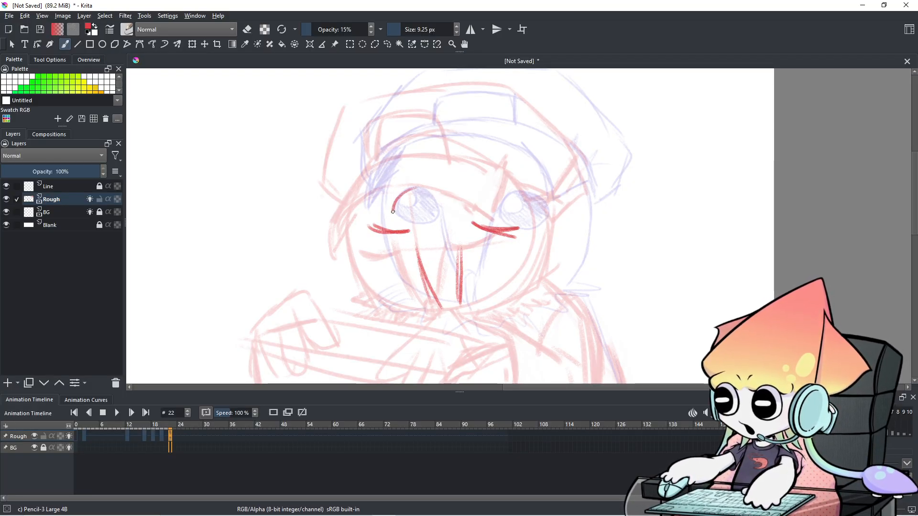
{"action": "left_click_drag", "start_coordinate": [396, 210], "coordinate": [420, 223]}
{"action": "left_click_drag", "start_coordinate": [368, 258], "coordinate": [394, 256]}
{"action": "left_click_drag", "start_coordinate": [406, 216], "coordinate": [377, 263]}
{"action": "mouse_move", "coordinate": [445, 229]}
{"action": "left_mouse_down"}
{"action": "mouse_move", "coordinate": [456, 266]}
{"action": "mouse_move", "coordinate": [421, 306]}
{"action": "left_mouse_up"}
{"action": "left_click_drag", "start_coordinate": [446, 247], "coordinate": [412, 297]}
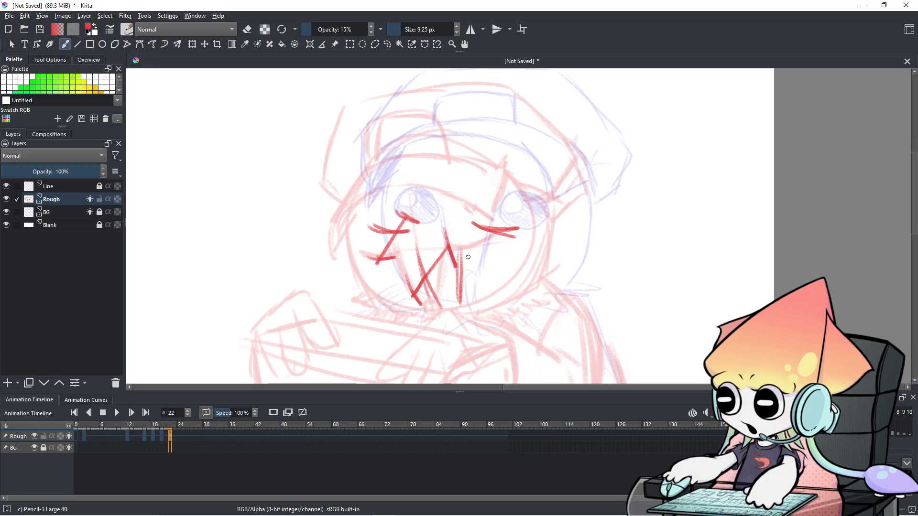
{"action": "key", "text": "ctrl+z"}
{"action": "key", "text": "ctrl+z"}
{"action": "key", "text": "ctrl+z"}
{"action": "key", "text": "ctrl+z"}
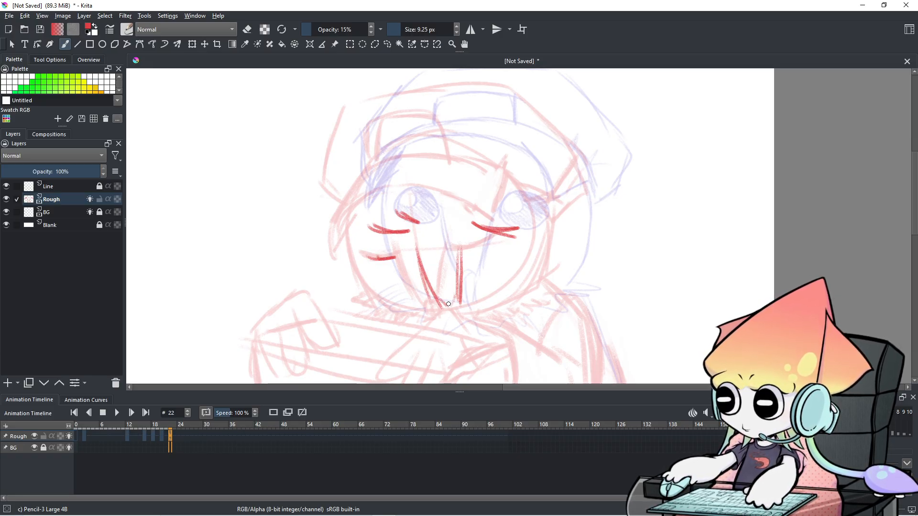
{"action": "left_click_drag", "start_coordinate": [439, 309], "coordinate": [458, 302]}
{"action": "key", "text": "ctrl+z"}
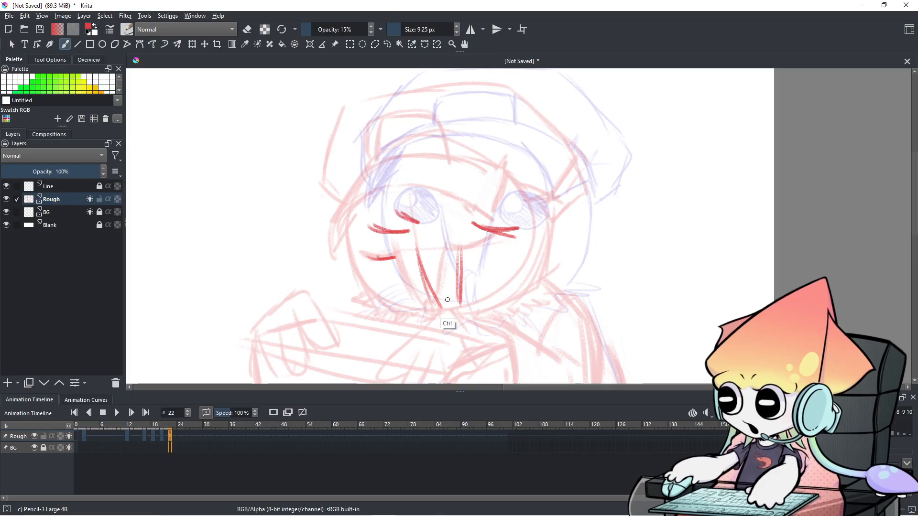
{"action": "key", "text": "ctrl+z"}
{"action": "key", "text": "ctrl+z"}
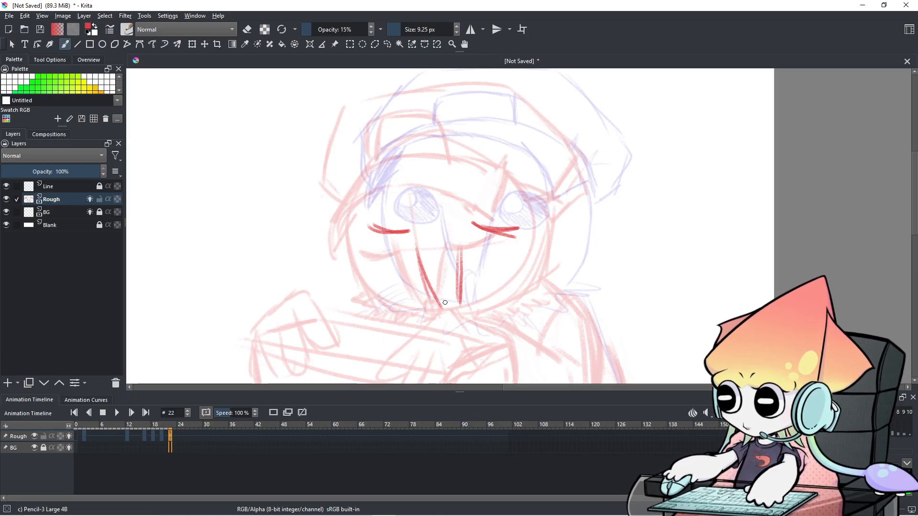
- Draw the pointed tip of the beak on frame 22, then thicken and clean up the closed eyelid on the face's right side
{"action": "mouse_move", "coordinate": [440, 302]}
{"action": "left_mouse_down"}
{"action": "mouse_move", "coordinate": [460, 302]}
{"action": "mouse_move", "coordinate": [462, 327]}
{"action": "left_mouse_up"}
{"action": "key", "text": "ctrl+z"}
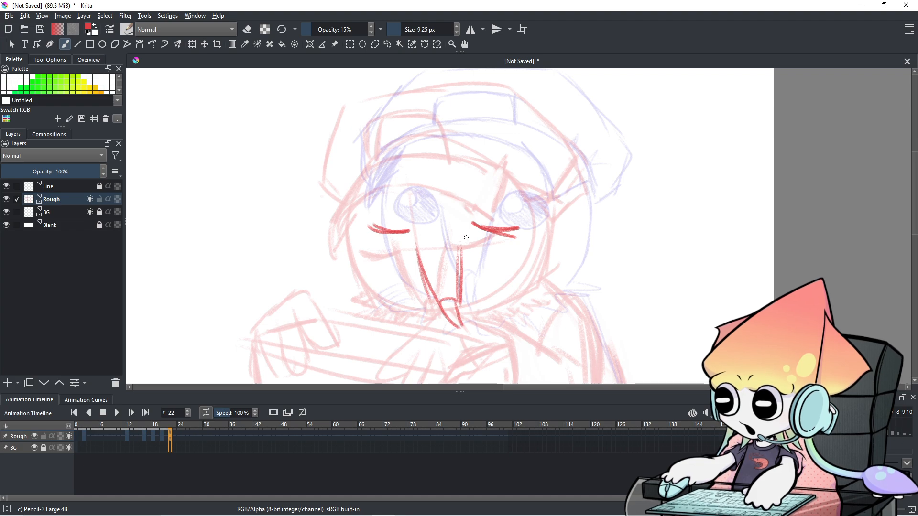
{"action": "left_click_drag", "start_coordinate": [479, 227], "coordinate": [522, 230]}
{"action": "key", "text": "e"}
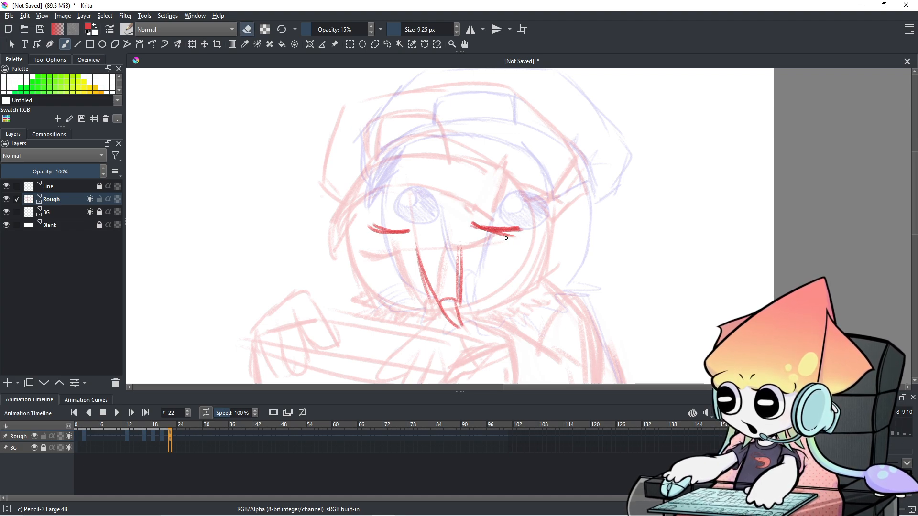
{"action": "key", "text": "e"}
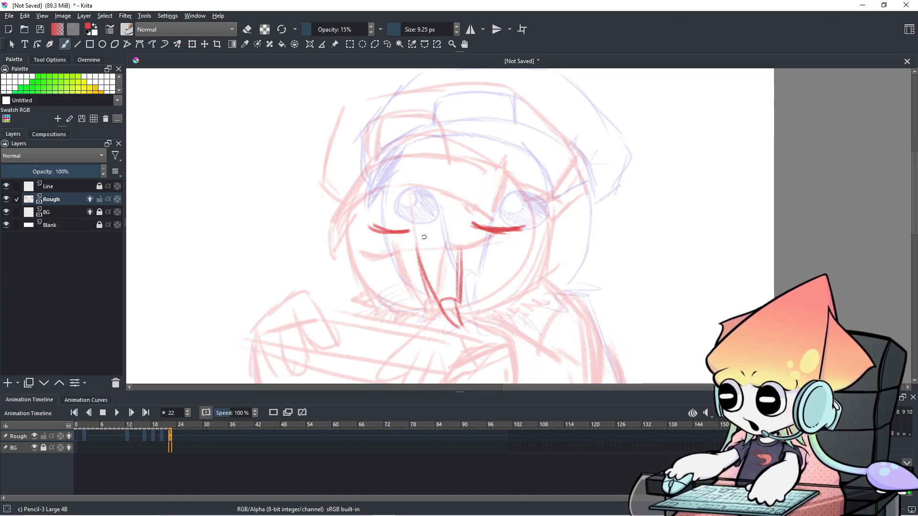
{"action": "left_click_drag", "start_coordinate": [414, 242], "coordinate": [426, 273]}
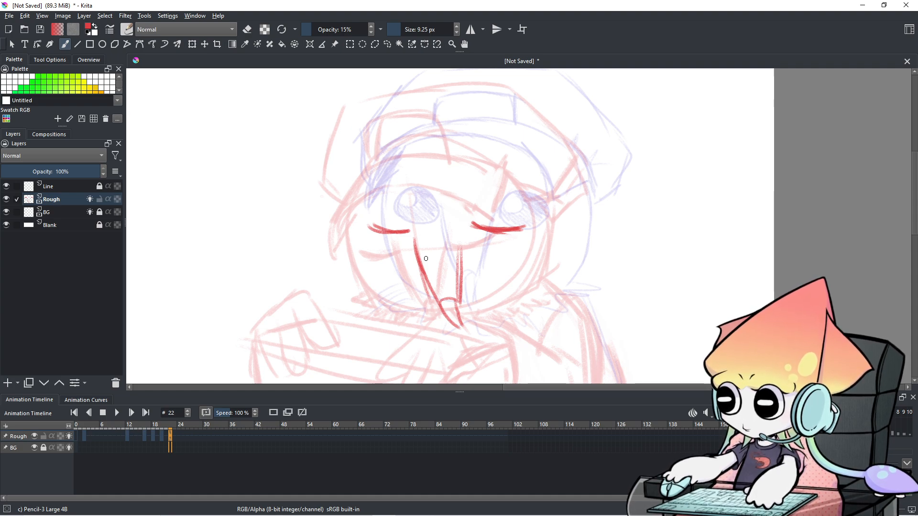
{"action": "mouse_move", "coordinate": [467, 277]}
{"action": "left_mouse_down"}
{"action": "mouse_move", "coordinate": [484, 240]}
{"action": "mouse_move", "coordinate": [478, 256]}
{"action": "left_mouse_up"}
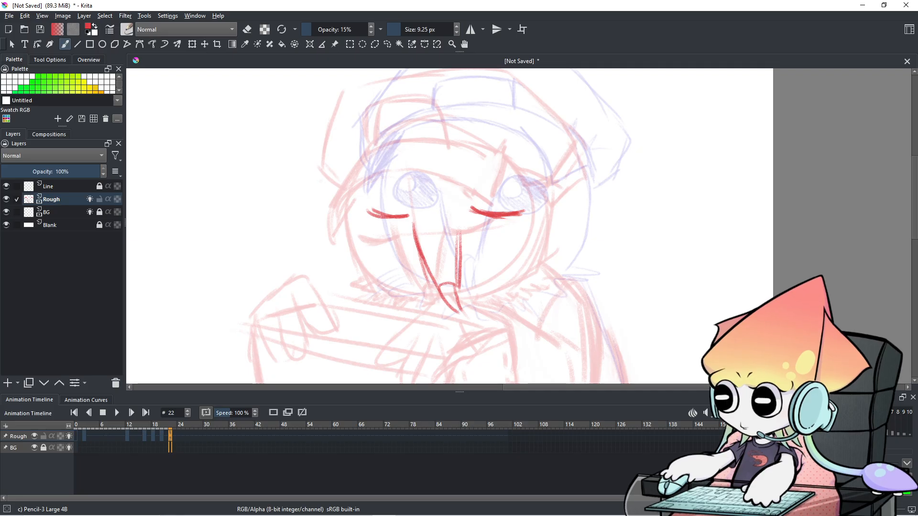
{"action": "left_click", "coordinate": [165, 435]}
{"action": "left_click", "coordinate": [171, 438]}
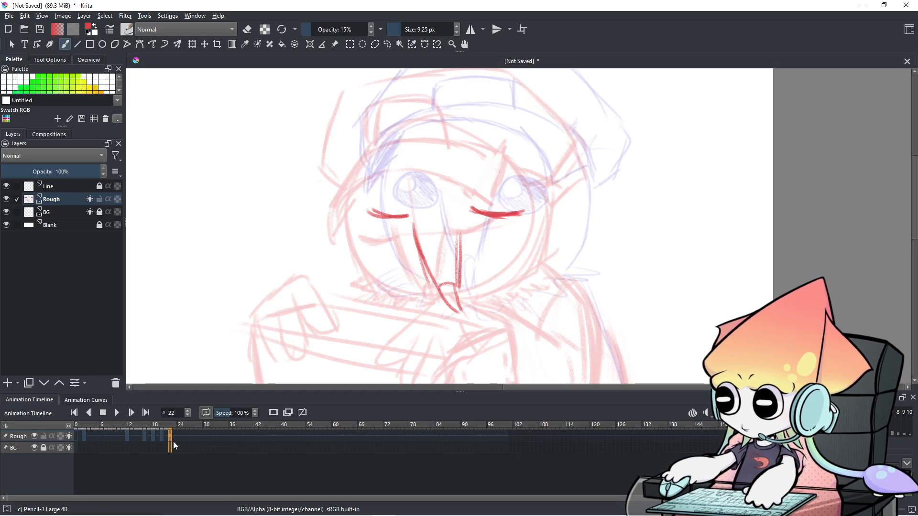
{"action": "left_click", "coordinate": [166, 437]}
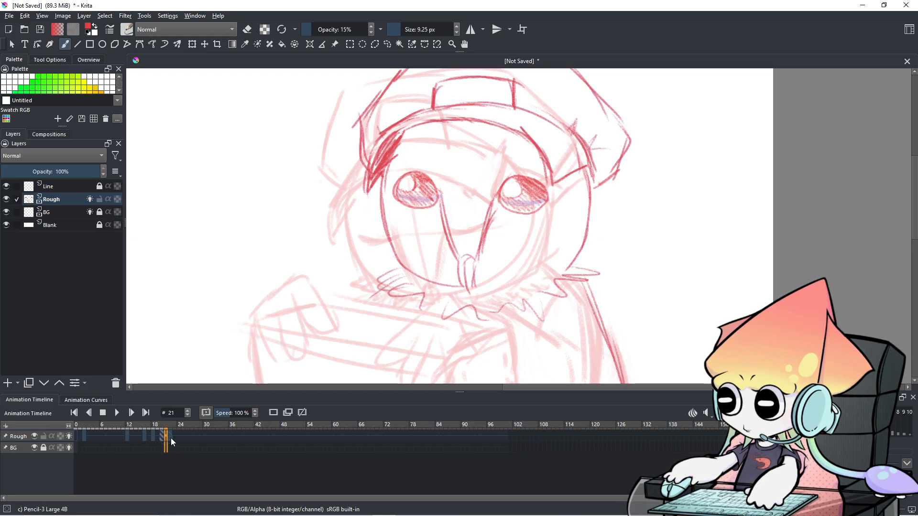
{"action": "left_click", "coordinate": [167, 436]}
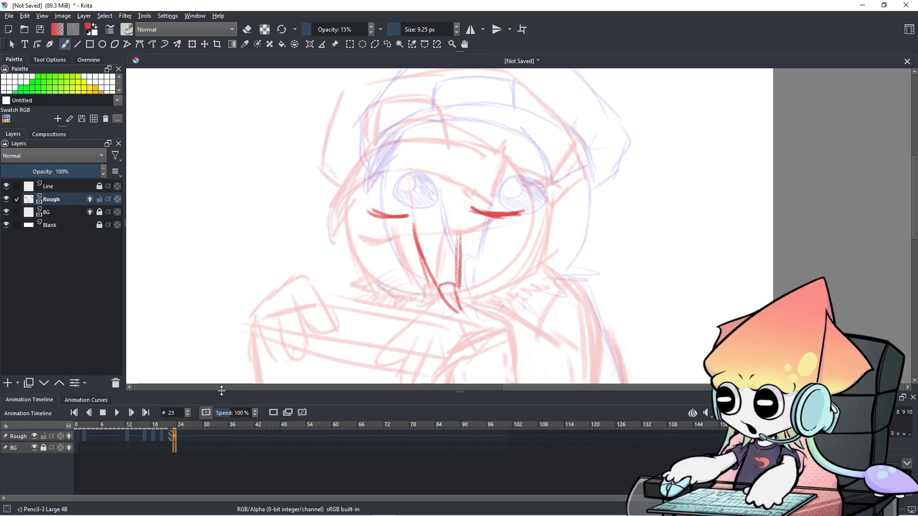
{"action": "left_click_drag", "start_coordinate": [465, 217], "coordinate": [453, 288]}
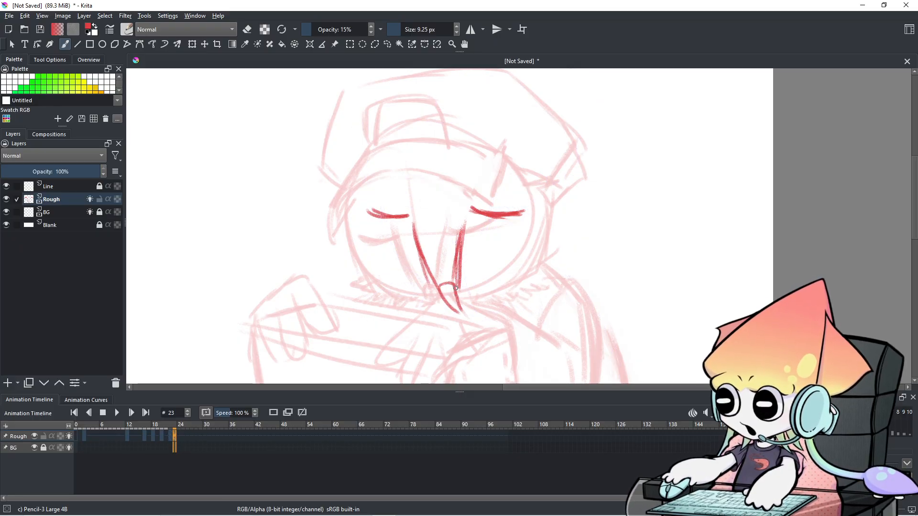
{"action": "left_click", "coordinate": [170, 435]}
{"action": "left_click", "coordinate": [174, 435]}
{"action": "left_click", "coordinate": [170, 435]}
{"action": "left_click", "coordinate": [174, 438]}
{"action": "left_click", "coordinate": [171, 436]}
{"action": "left_click", "coordinate": [174, 437]}
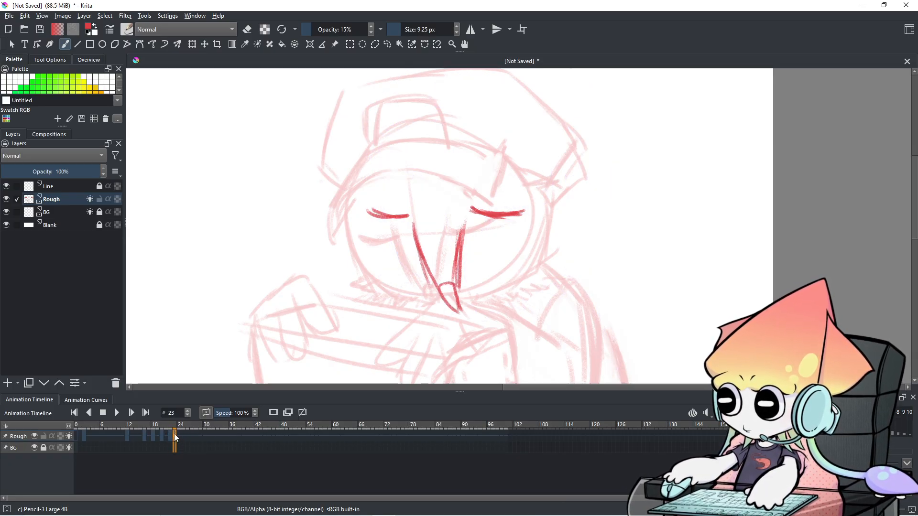
{"action": "right_click", "coordinate": [174, 434]}
{"action": "left_click", "coordinate": [197, 397]}
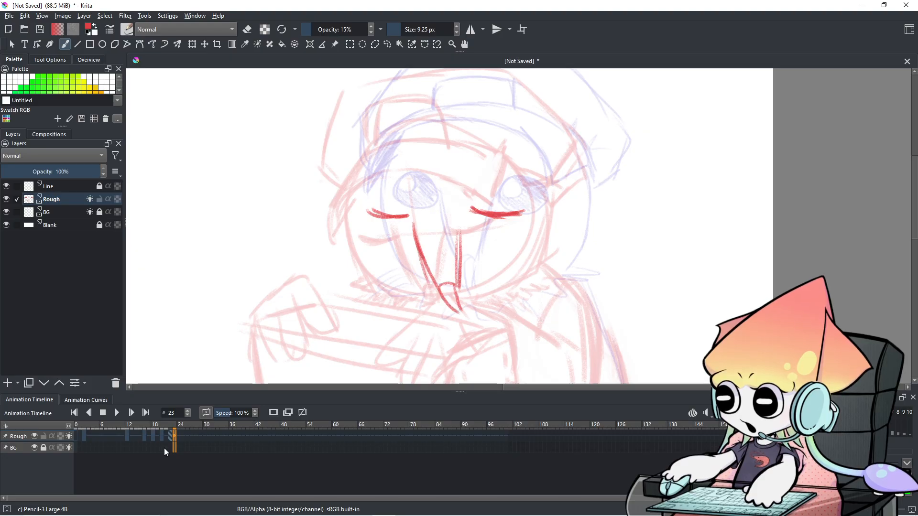
- Draw the curved left and right sides of the head on frame 22 and retrace the beak's right edge
{"action": "key", "text": "Left"}
{"action": "key", "text": "Left"}
{"action": "key", "text": "Right"}
{"action": "scroll", "coordinate": [372, 335], "scroll_direction": "up", "scroll_amount": 2}
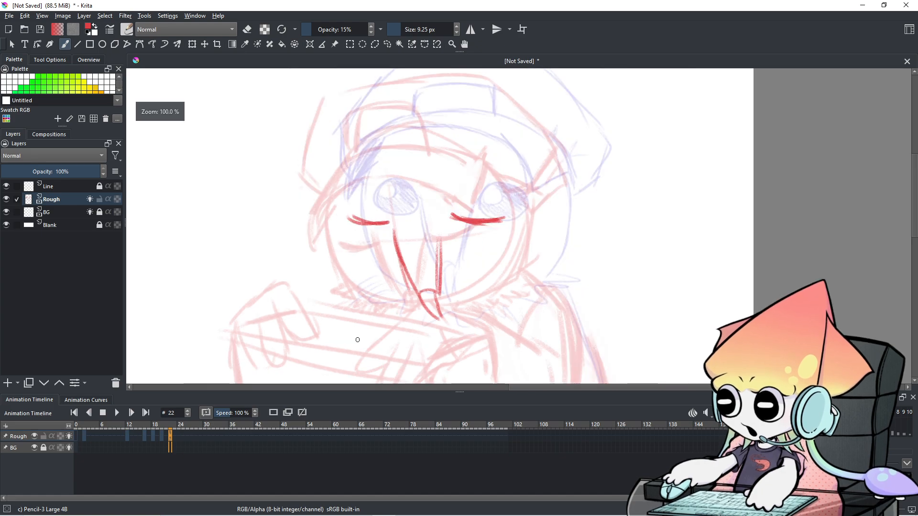
{"action": "mouse_move", "coordinate": [342, 187]}
{"action": "left_mouse_down"}
{"action": "mouse_move", "coordinate": [355, 256]}
{"action": "mouse_move", "coordinate": [403, 304]}
{"action": "left_mouse_up"}
{"action": "mouse_move", "coordinate": [548, 178]}
{"action": "left_mouse_down"}
{"action": "mouse_move", "coordinate": [551, 232]}
{"action": "mouse_move", "coordinate": [527, 286]}
{"action": "left_mouse_up"}
{"action": "key", "text": "ctrl+z"}
{"action": "key", "text": "ctrl+z"}
{"action": "mouse_move", "coordinate": [549, 167]}
{"action": "left_mouse_down"}
{"action": "mouse_move", "coordinate": [554, 200]}
{"action": "mouse_move", "coordinate": [535, 282]}
{"action": "left_mouse_up"}
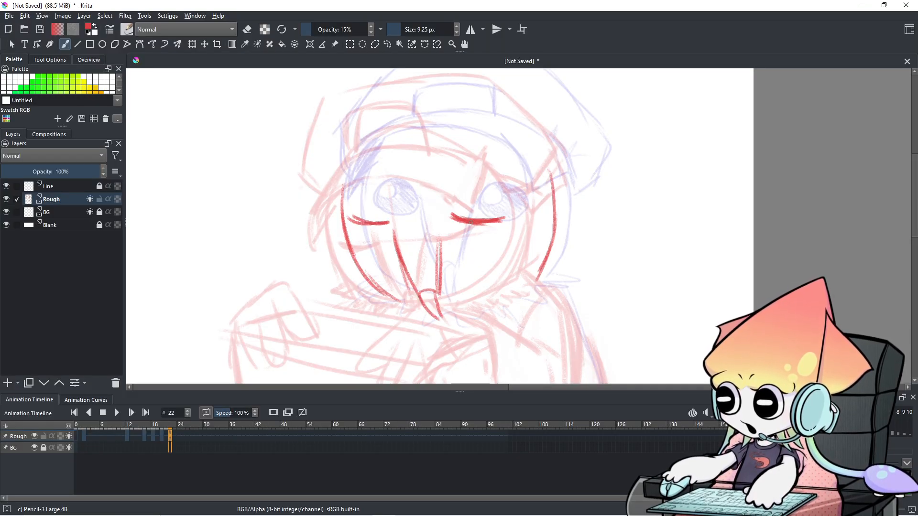
{"action": "left_click_drag", "start_coordinate": [440, 234], "coordinate": [439, 264]}
{"action": "key", "text": "ctrl+z"}
{"action": "left_click_drag", "start_coordinate": [445, 216], "coordinate": [442, 268]}
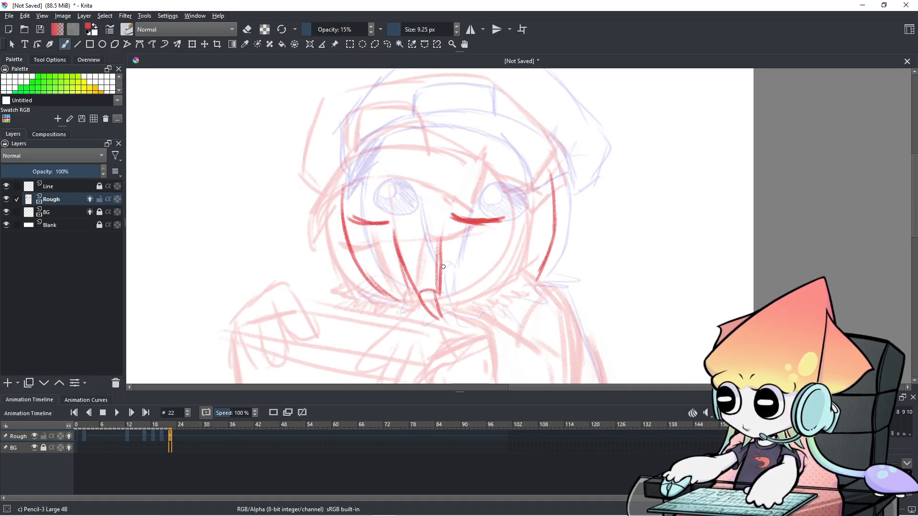
- Flip repeatedly between frames 21 and 22 to compare the open-eyed and closed-eyed heads
{"action": "left_click", "coordinate": [167, 437]}
{"action": "left_click", "coordinate": [170, 437]}
{"action": "left_click", "coordinate": [166, 435]}
{"action": "left_click", "coordinate": [171, 435]}
{"action": "left_click", "coordinate": [166, 433]}
{"action": "left_click", "coordinate": [170, 433]}
{"action": "left_click", "coordinate": [165, 431]}
{"action": "left_click", "coordinate": [170, 434]}
- Select the beak on frame 22 with a freehand selection, shorten it slightly from below with Transform, and return to the brush
{"action": "left_click", "coordinate": [387, 44]}
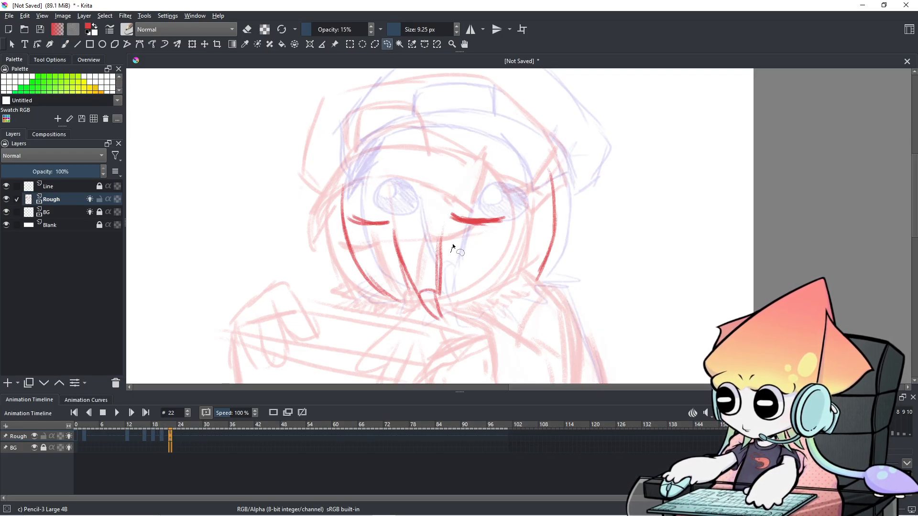
{"action": "left_click_drag", "start_coordinate": [409, 289], "coordinate": [437, 242]}
{"action": "left_click", "coordinate": [192, 43]}
{"action": "left_click_drag", "start_coordinate": [427, 326], "coordinate": [426, 318]}
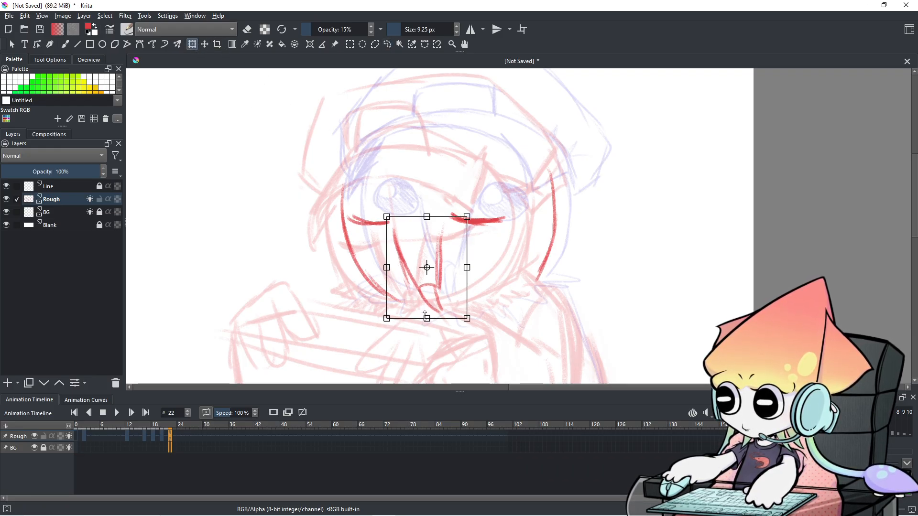
{"action": "left_click", "coordinate": [388, 44]}
{"action": "left_click", "coordinate": [394, 106]}
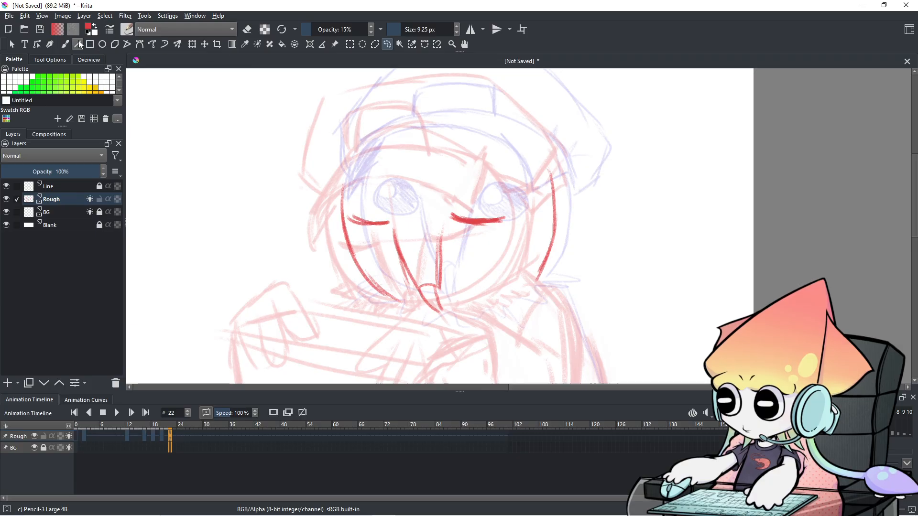
{"action": "left_click", "coordinate": [65, 45]}
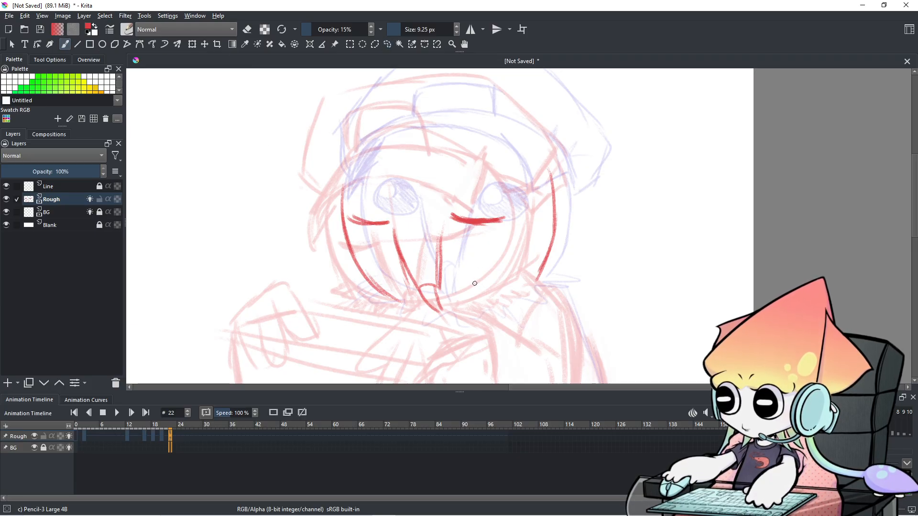
- Extend the lower end of the head's right outline inward toward the neck
{"action": "left_click_drag", "start_coordinate": [484, 257], "coordinate": [460, 251]}
{"action": "left_click_drag", "start_coordinate": [525, 251], "coordinate": [497, 282]}
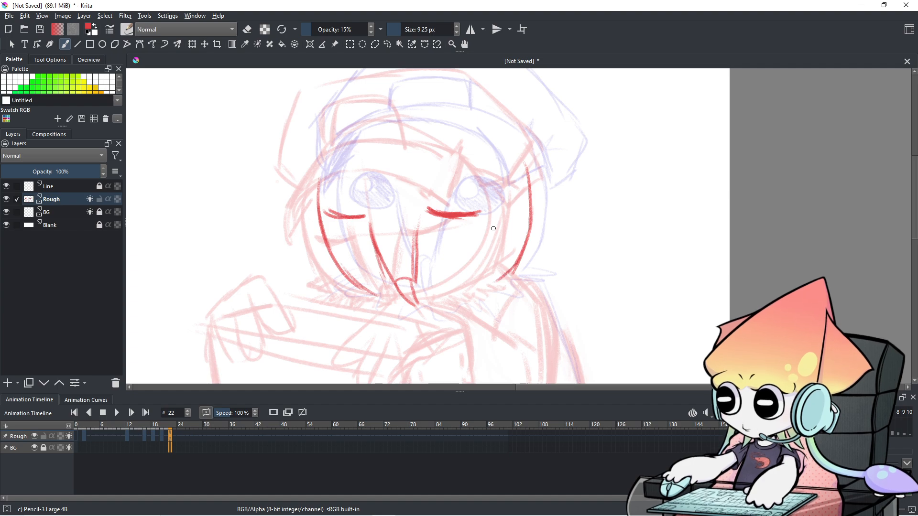
{"action": "left_click_drag", "start_coordinate": [519, 194], "coordinate": [550, 215]}
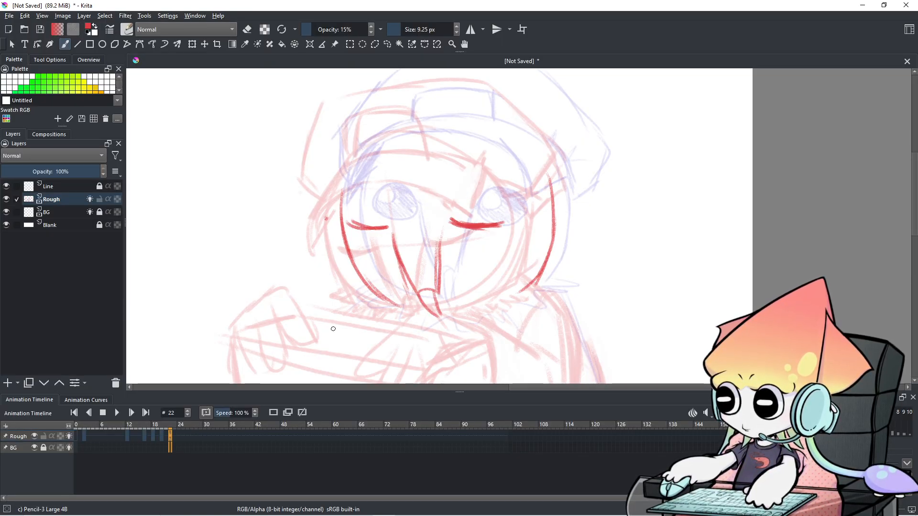
- Draw the cap's curved lower edge across the forehead on frame 22, with a short side line on the right and the brim end on the left
{"action": "left_click", "coordinate": [162, 435]}
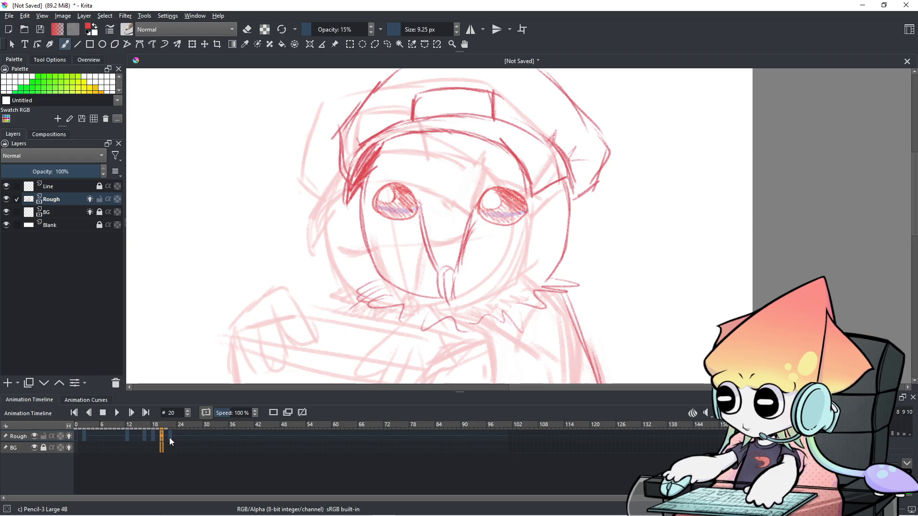
{"action": "left_click", "coordinate": [171, 436]}
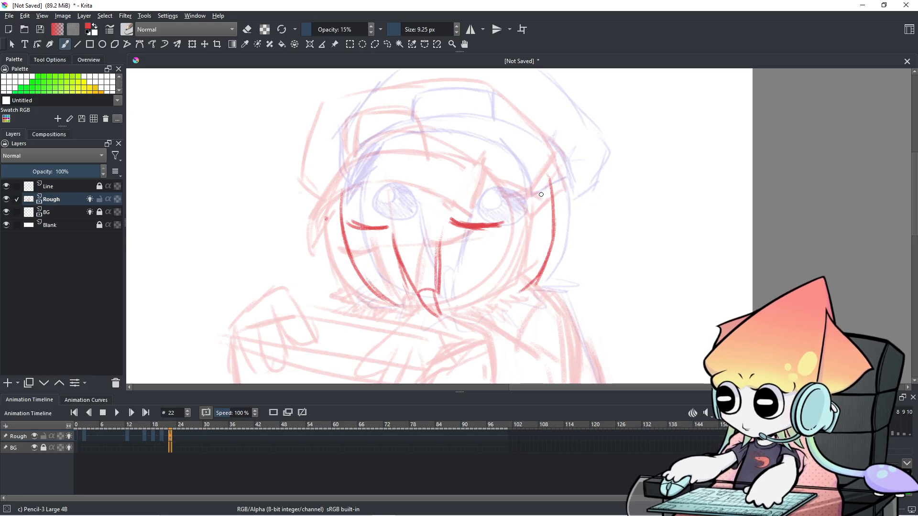
{"action": "left_click", "coordinate": [497, 204]}
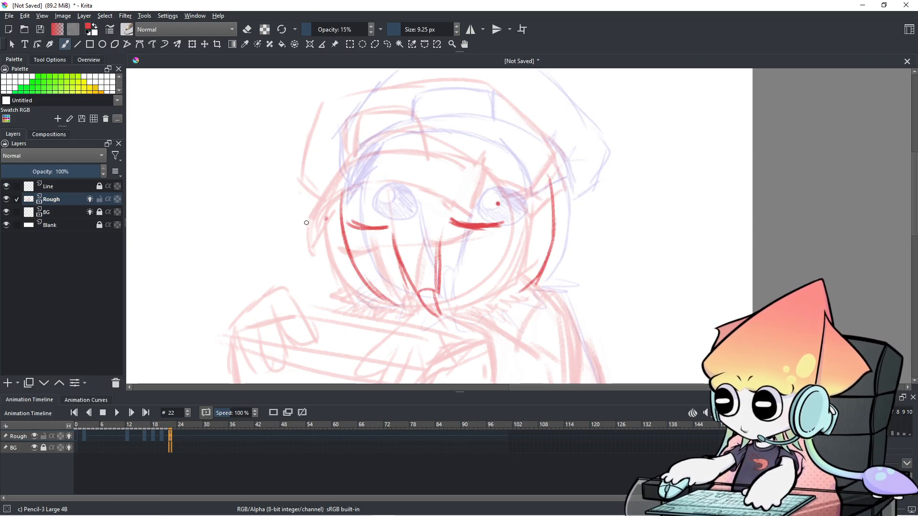
{"action": "left_click_drag", "start_coordinate": [324, 221], "coordinate": [335, 186]}
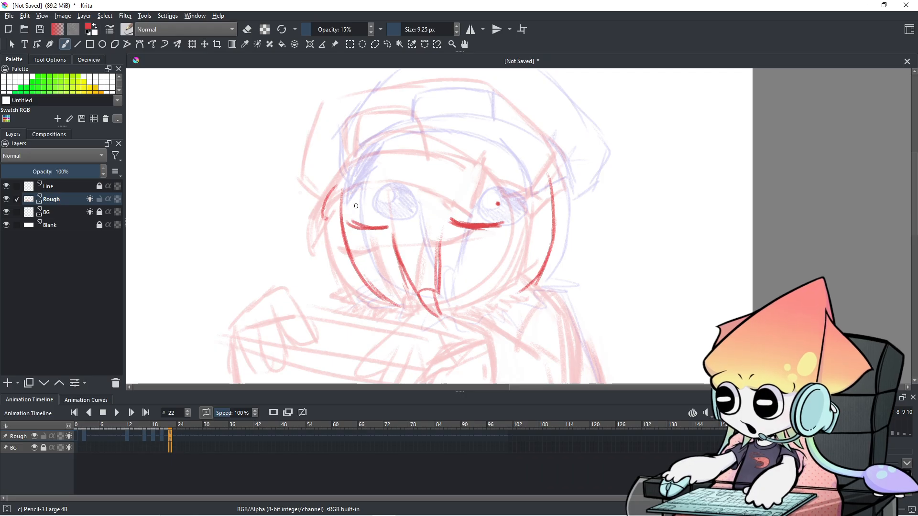
{"action": "key", "text": "ctrl+z"}
{"action": "mouse_move", "coordinate": [323, 181]}
{"action": "left_mouse_down"}
{"action": "mouse_move", "coordinate": [327, 214]}
{"action": "mouse_move", "coordinate": [336, 173]}
{"action": "mouse_move", "coordinate": [423, 170]}
{"action": "left_mouse_up"}
{"action": "key", "text": "ctrl+z"}
{"action": "mouse_move", "coordinate": [337, 176]}
{"action": "left_mouse_down"}
{"action": "mouse_move", "coordinate": [426, 155]}
{"action": "mouse_move", "coordinate": [482, 180]}
{"action": "mouse_move", "coordinate": [498, 204]}
{"action": "mouse_move", "coordinate": [536, 192]}
{"action": "left_mouse_up"}
{"action": "key", "text": "ctrl+z"}
{"action": "mouse_move", "coordinate": [324, 219]}
{"action": "left_mouse_down"}
{"action": "mouse_move", "coordinate": [340, 200]}
{"action": "mouse_move", "coordinate": [334, 196]}
{"action": "left_mouse_up"}
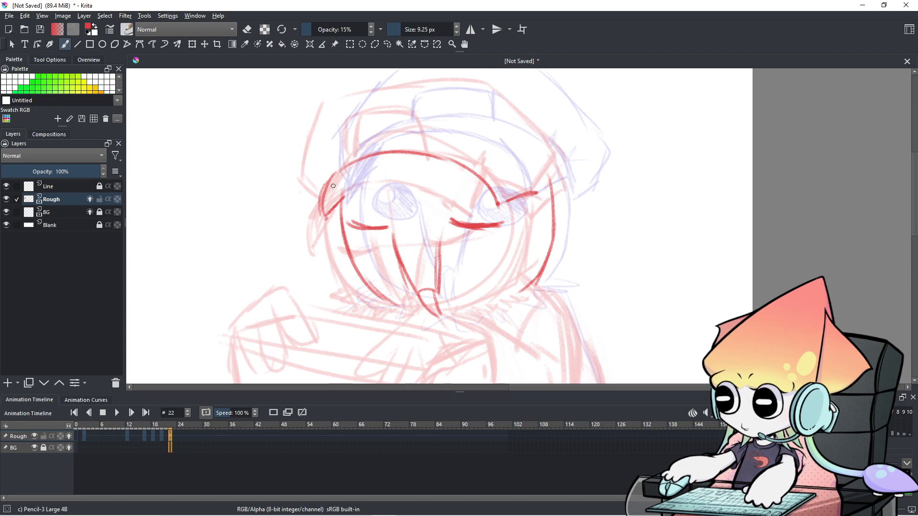
{"action": "mouse_move", "coordinate": [341, 173]}
{"action": "left_mouse_down"}
{"action": "mouse_move", "coordinate": [321, 197]}
{"action": "mouse_move", "coordinate": [327, 214]}
{"action": "left_mouse_up"}
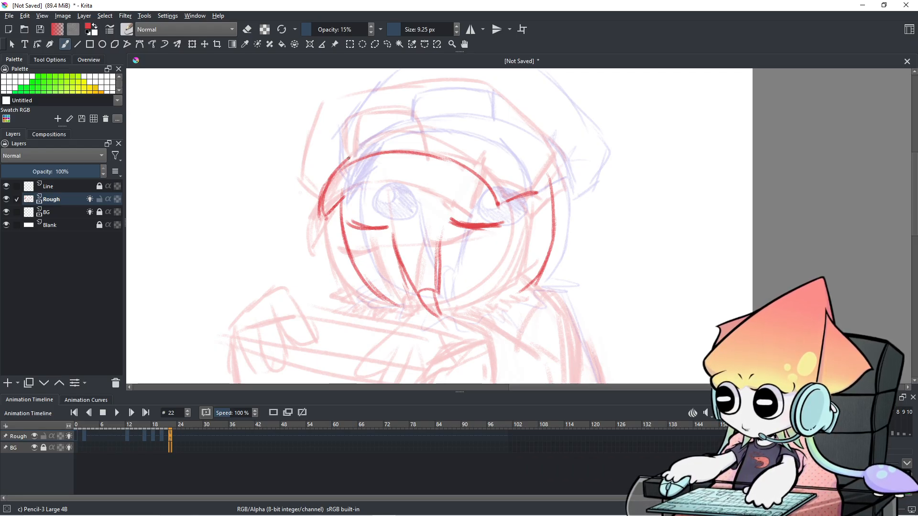
{"action": "left_click", "coordinate": [165, 437]}
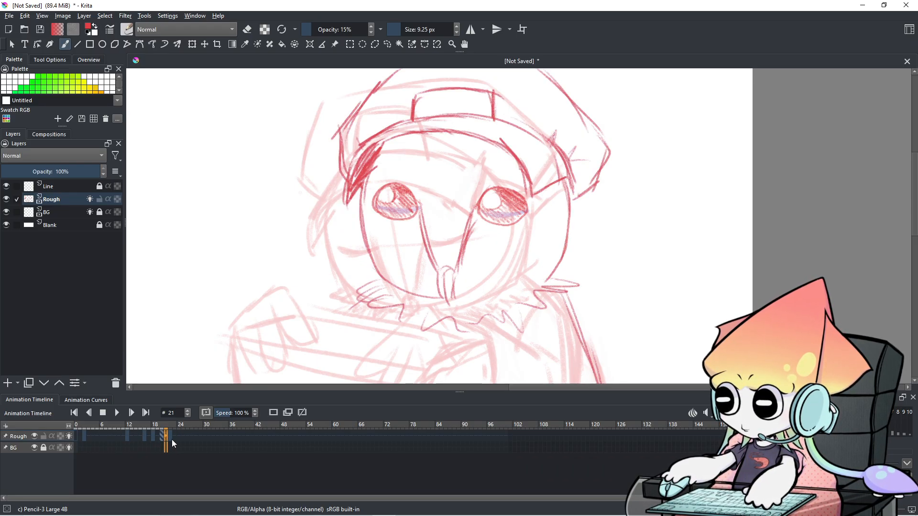
{"action": "left_click", "coordinate": [173, 439]}
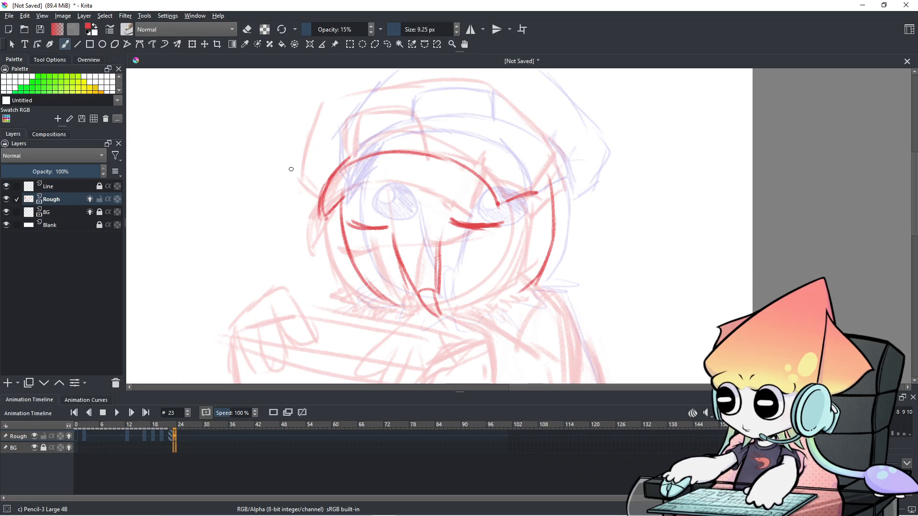
{"action": "mouse_move", "coordinate": [371, 165]}
{"action": "left_mouse_down"}
{"action": "mouse_move", "coordinate": [452, 179]}
{"action": "mouse_move", "coordinate": [487, 210]}
{"action": "left_mouse_up"}
{"action": "key", "text": "ctrl+z"}
{"action": "key", "text": "ctrl+z"}
{"action": "mouse_move", "coordinate": [462, 171]}
{"action": "left_mouse_down"}
{"action": "mouse_move", "coordinate": [488, 204]}
{"action": "mouse_move", "coordinate": [441, 164]}
{"action": "mouse_move", "coordinate": [382, 158]}
{"action": "mouse_move", "coordinate": [352, 172]}
{"action": "mouse_move", "coordinate": [406, 141]}
{"action": "left_mouse_up"}
{"action": "key", "text": "ctrl+z"}
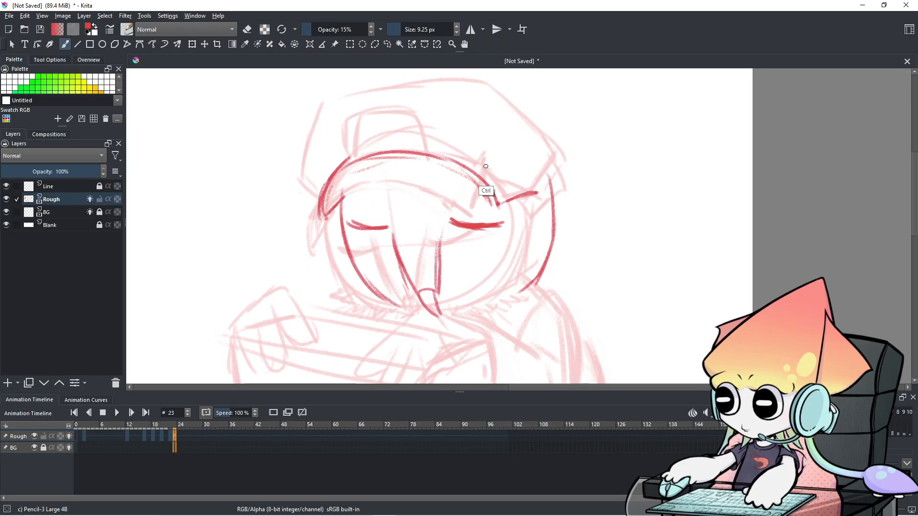
{"action": "key", "text": "Left"}
{"action": "key", "text": "Right"}
{"action": "key", "text": "Left"}
{"action": "key", "text": "Right"}
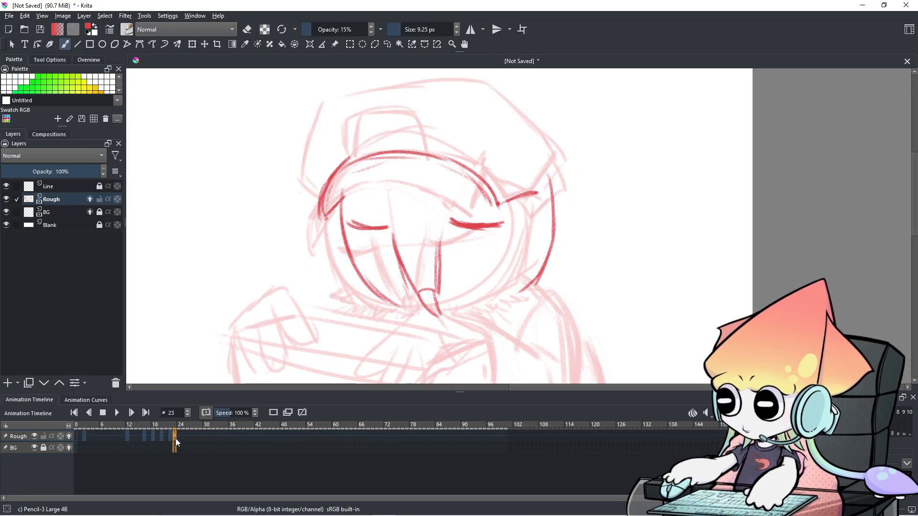
{"action": "right_click", "coordinate": [176, 438]}
{"action": "left_click", "coordinate": [219, 395]}
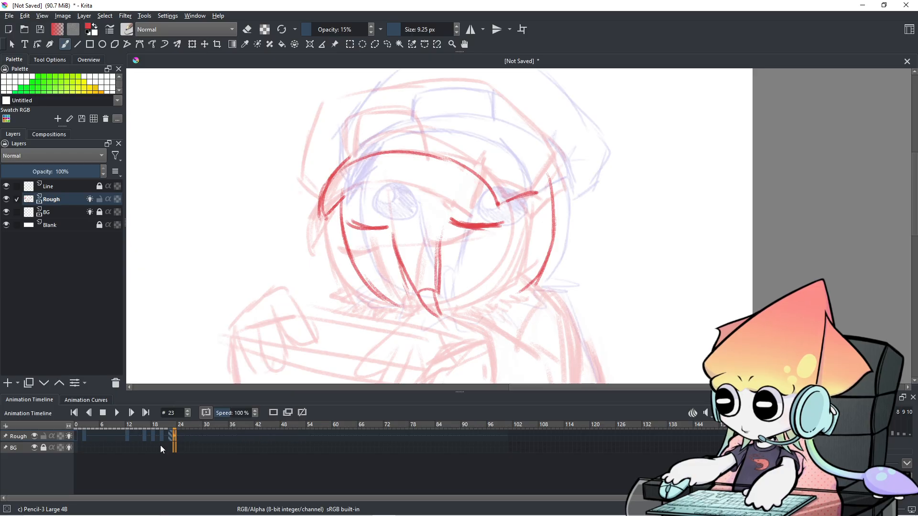
- Flip between frames 20 and 22 to compare the open-eyed head with the closed-eyed pose
{"action": "left_click", "coordinate": [170, 437]}
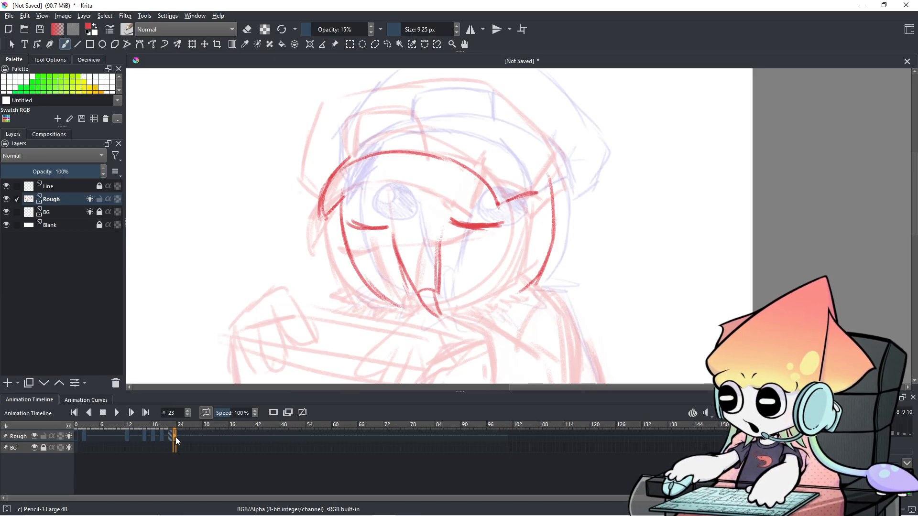
{"action": "key", "text": "Left"}
{"action": "key", "text": "Left"}
{"action": "key", "text": "Right"}
{"action": "key", "text": "Left"}
{"action": "key", "text": "Right"}
{"action": "key", "text": "Right"}
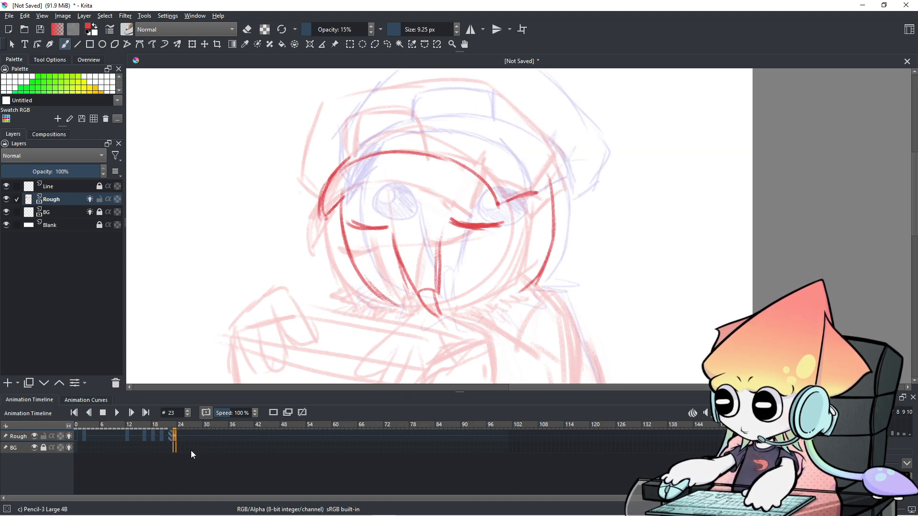
{"action": "left_click_drag", "start_coordinate": [343, 346], "coordinate": [329, 361]}
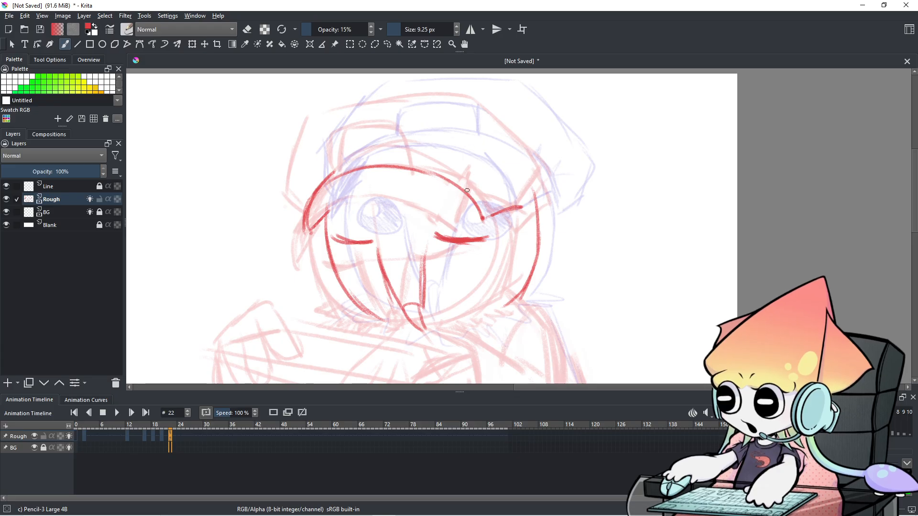
{"action": "left_click", "coordinate": [161, 435]}
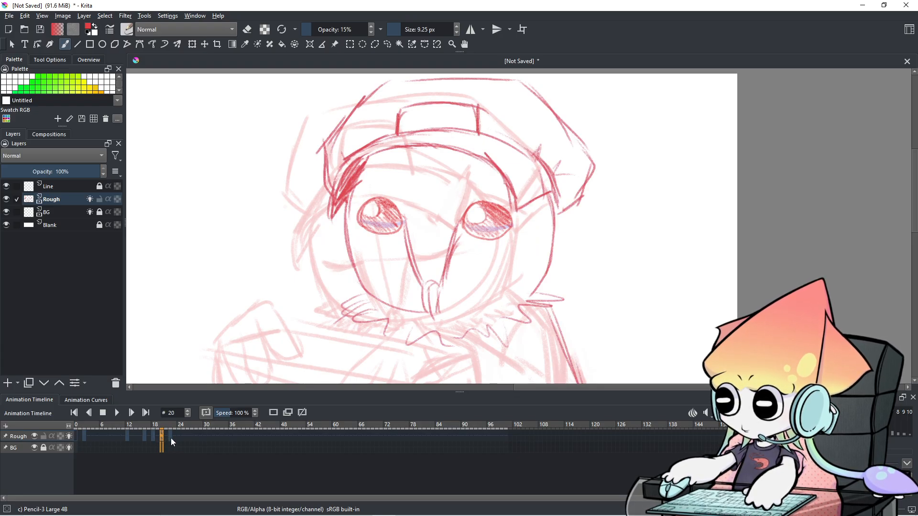
{"action": "left_click", "coordinate": [171, 438]}
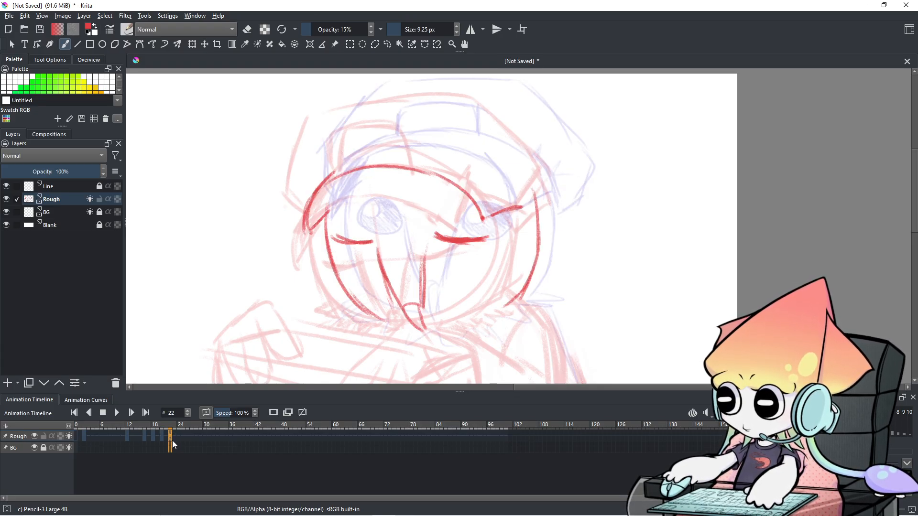
{"action": "left_click", "coordinate": [162, 436]}
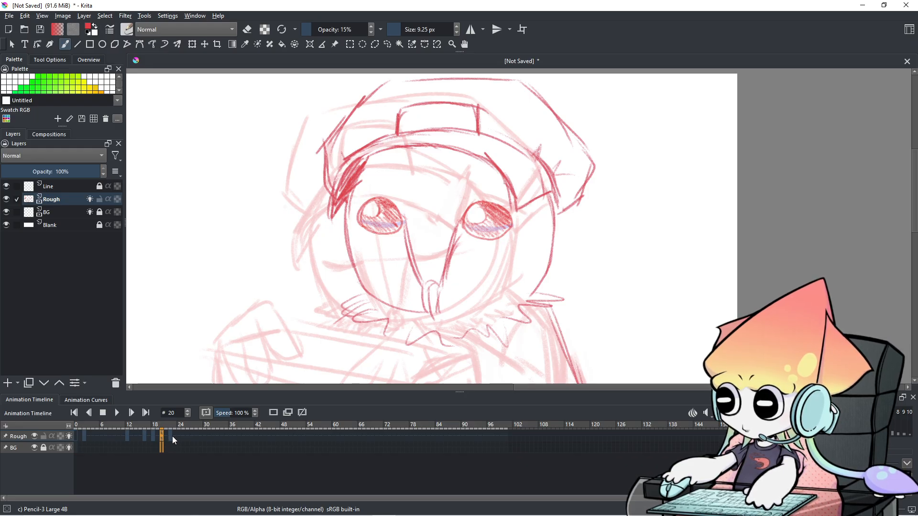
{"action": "left_click", "coordinate": [172, 437]}
{"action": "left_click", "coordinate": [144, 436]}
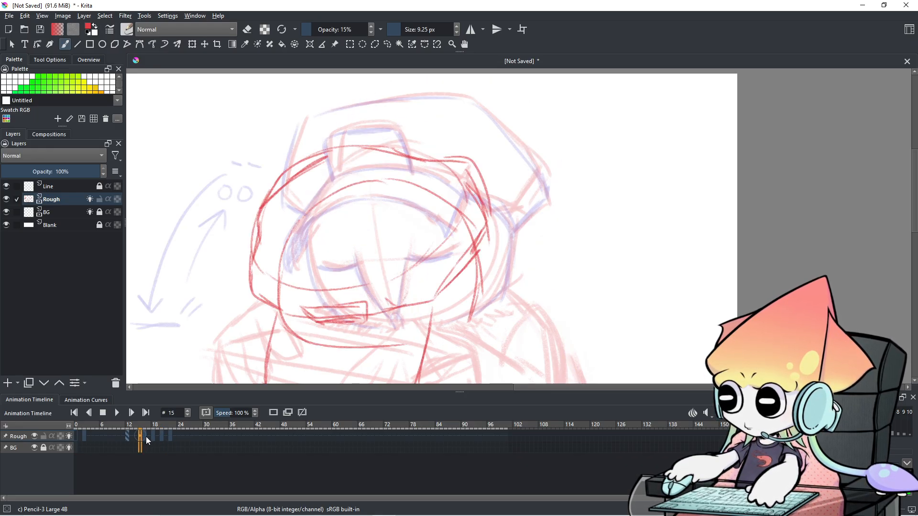
{"action": "mouse_move", "coordinate": [347, 196]}
{"action": "left_mouse_down"}
{"action": "mouse_move", "coordinate": [418, 139]}
{"action": "mouse_move", "coordinate": [474, 159]}
{"action": "mouse_move", "coordinate": [387, 162]}
{"action": "mouse_move", "coordinate": [486, 170]}
{"action": "mouse_move", "coordinate": [509, 210]}
{"action": "left_mouse_up"}
{"action": "key", "text": "ctrl+z"}
{"action": "key", "text": "ctrl+z"}
- Shade in the brim end at the left side of the owl's cap on frame 22
{"action": "left_click", "coordinate": [153, 437]}
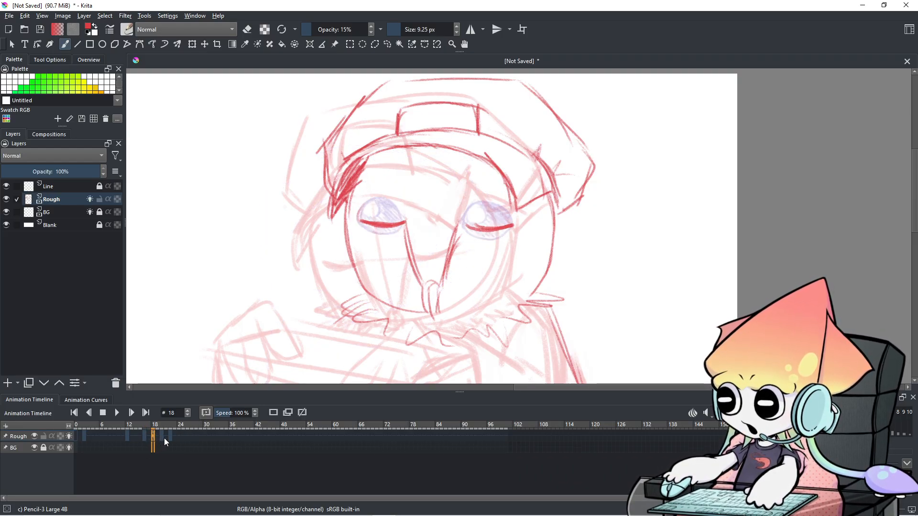
{"action": "left_click", "coordinate": [166, 436]}
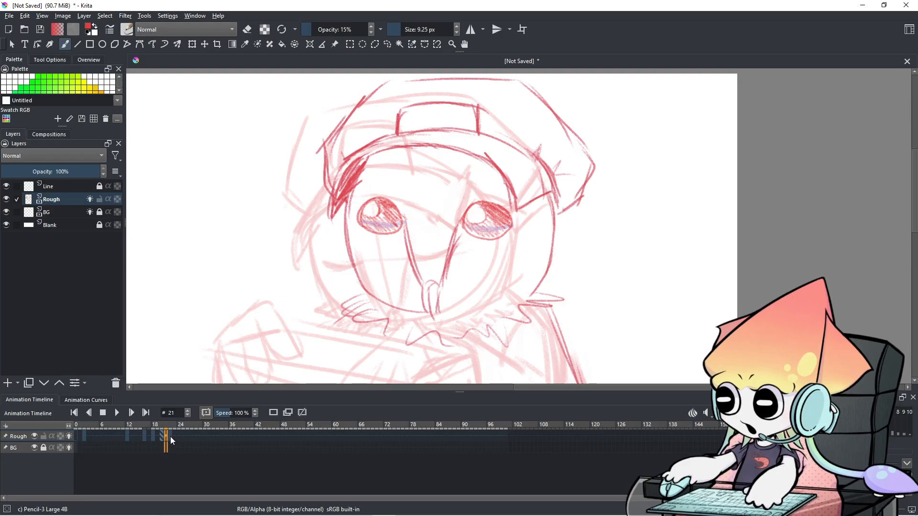
{"action": "left_click", "coordinate": [170, 437]}
{"action": "left_click", "coordinate": [160, 435]}
{"action": "left_click", "coordinate": [174, 440]}
{"action": "mouse_move", "coordinate": [330, 179]}
{"action": "left_mouse_down"}
{"action": "mouse_move", "coordinate": [330, 218]}
{"action": "mouse_move", "coordinate": [330, 180]}
{"action": "mouse_move", "coordinate": [333, 201]}
{"action": "mouse_move", "coordinate": [328, 186]}
{"action": "mouse_move", "coordinate": [307, 216]}
{"action": "mouse_move", "coordinate": [334, 174]}
{"action": "mouse_move", "coordinate": [315, 200]}
{"action": "mouse_move", "coordinate": [326, 190]}
{"action": "mouse_move", "coordinate": [327, 203]}
{"action": "mouse_move", "coordinate": [342, 176]}
{"action": "mouse_move", "coordinate": [315, 222]}
{"action": "left_mouse_up"}
{"action": "key", "text": "ctrl+z"}
{"action": "left_click_drag", "start_coordinate": [323, 207], "coordinate": [316, 229]}
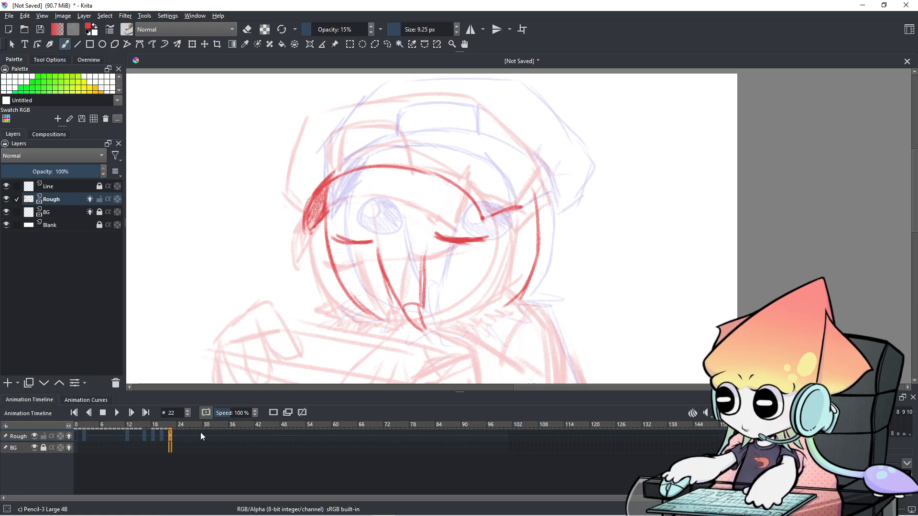
- Draw the upper curve of the cap's band above its lower edge on frame 22, down to the right side line
{"action": "left_click_drag", "start_coordinate": [160, 436], "coordinate": [170, 440]}
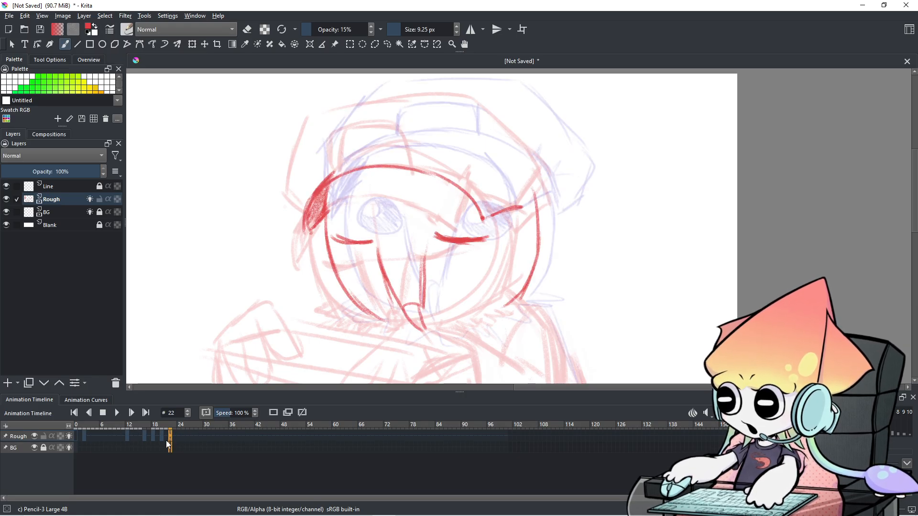
{"action": "key", "text": "Left"}
{"action": "key", "text": "Right"}
{"action": "key", "text": "Left"}
{"action": "key", "text": "Right"}
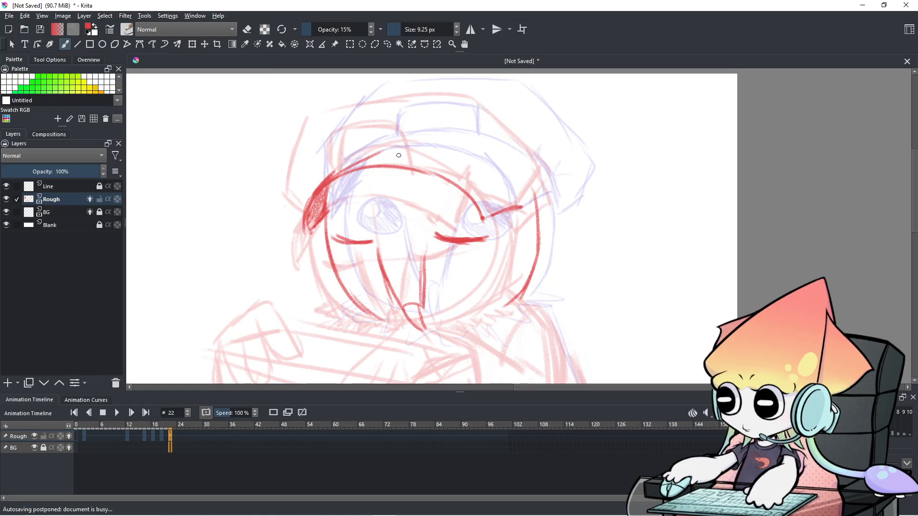
{"action": "mouse_move", "coordinate": [449, 153]}
{"action": "left_mouse_down"}
{"action": "mouse_move", "coordinate": [502, 174]}
{"action": "mouse_move", "coordinate": [522, 216]}
{"action": "left_mouse_up"}
{"action": "mouse_move", "coordinate": [337, 168]}
{"action": "left_mouse_down"}
{"action": "mouse_move", "coordinate": [399, 142]}
{"action": "mouse_move", "coordinate": [432, 142]}
{"action": "left_mouse_up"}
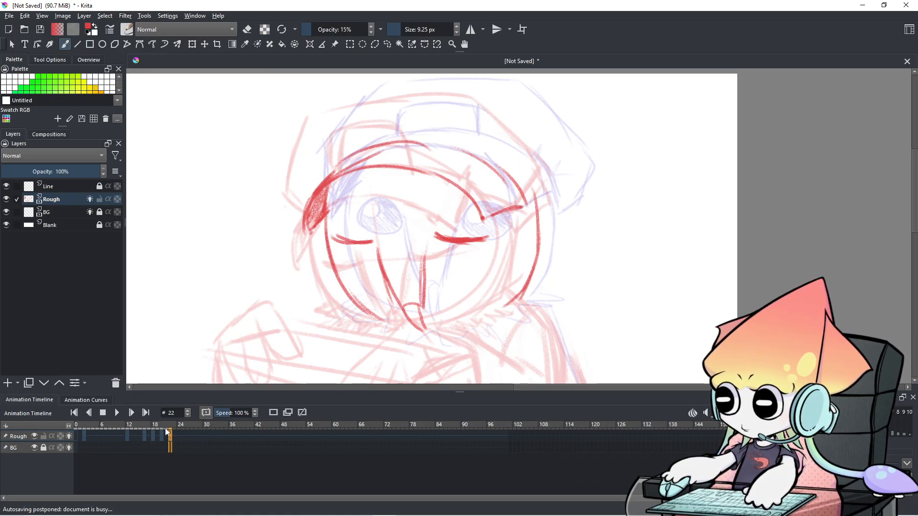
- Step through the keyframes from 12 to 22 to review the sequence of head poses
{"action": "left_click", "coordinate": [153, 436]}
{"action": "left_click", "coordinate": [162, 438]}
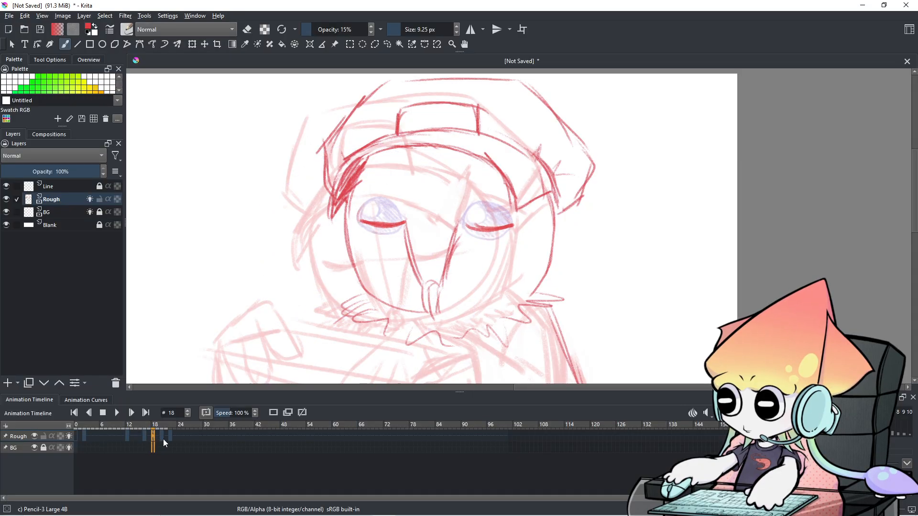
{"action": "left_click", "coordinate": [130, 437]}
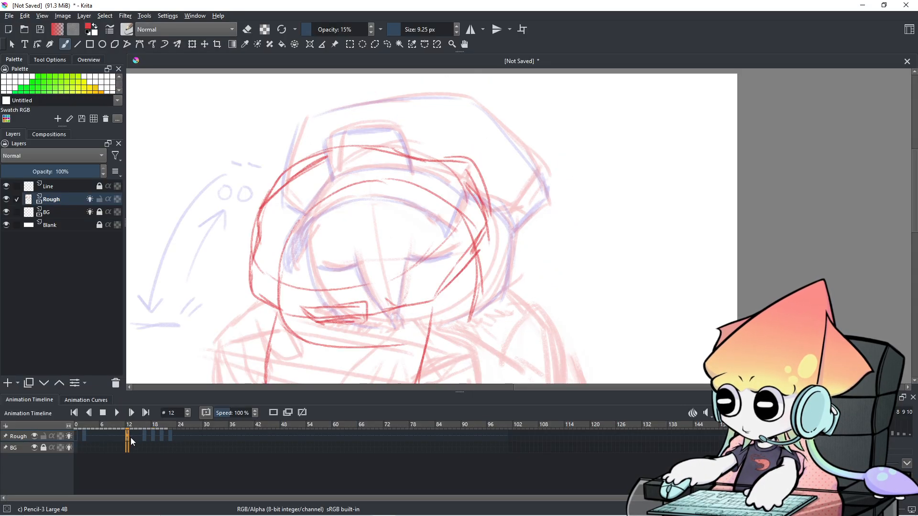
{"action": "left_click", "coordinate": [145, 436]}
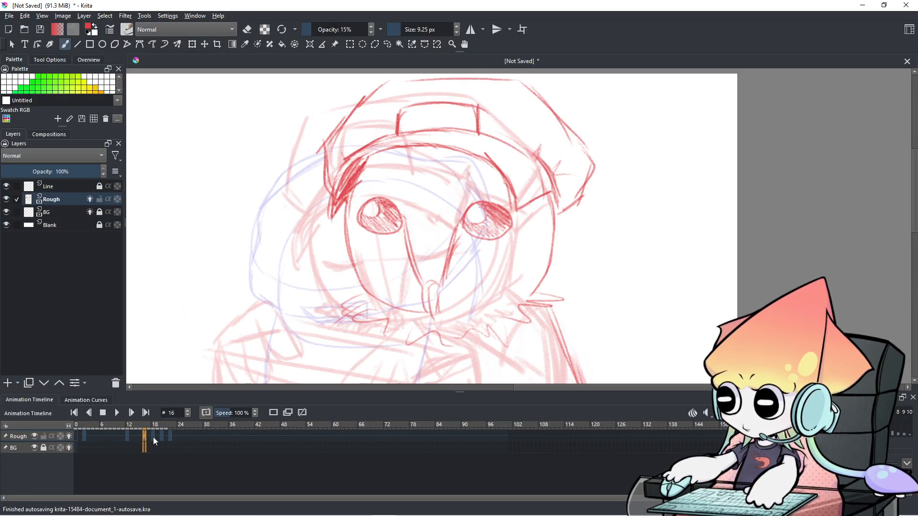
{"action": "left_click", "coordinate": [137, 436]}
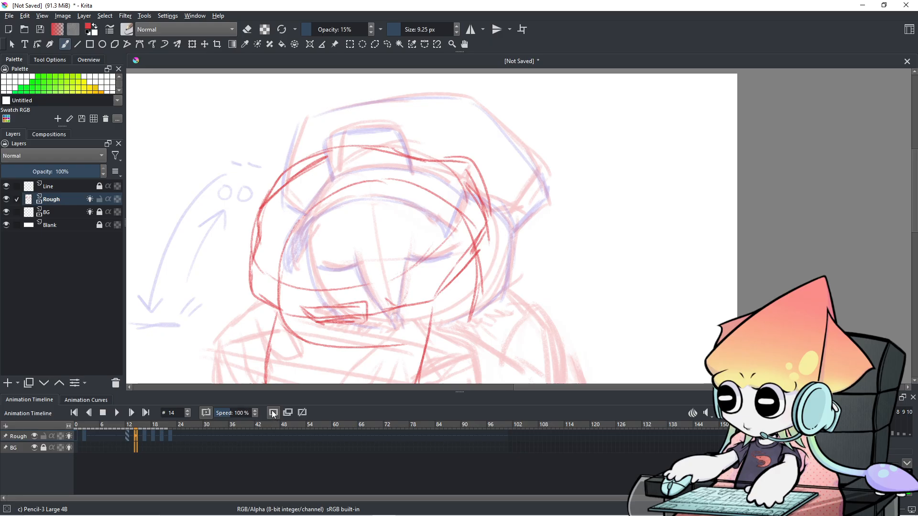
{"action": "left_click", "coordinate": [150, 435]}
{"action": "left_click", "coordinate": [152, 434]}
{"action": "left_click", "coordinate": [163, 435]}
{"action": "left_click", "coordinate": [170, 435]}
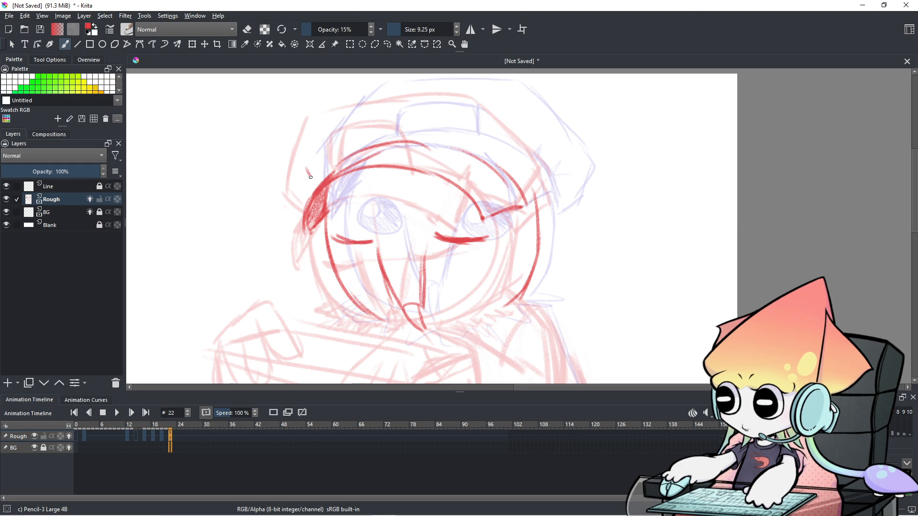
- Draw the cap's angular crown outline and the rectangular badge on its front on frame 22
{"action": "left_click_drag", "start_coordinate": [363, 158], "coordinate": [321, 215]}
{"action": "mouse_move", "coordinate": [297, 150]}
{"action": "left_mouse_down"}
{"action": "mouse_move", "coordinate": [263, 220]}
{"action": "mouse_move", "coordinate": [377, 143]}
{"action": "mouse_move", "coordinate": [415, 149]}
{"action": "left_mouse_up"}
{"action": "mouse_move", "coordinate": [347, 143]}
{"action": "left_mouse_down"}
{"action": "mouse_move", "coordinate": [441, 144]}
{"action": "mouse_move", "coordinate": [504, 197]}
{"action": "left_mouse_up"}
{"action": "mouse_move", "coordinate": [463, 145]}
{"action": "left_mouse_down"}
{"action": "mouse_move", "coordinate": [524, 237]}
{"action": "mouse_move", "coordinate": [505, 270]}
{"action": "mouse_move", "coordinate": [486, 275]}
{"action": "left_mouse_up"}
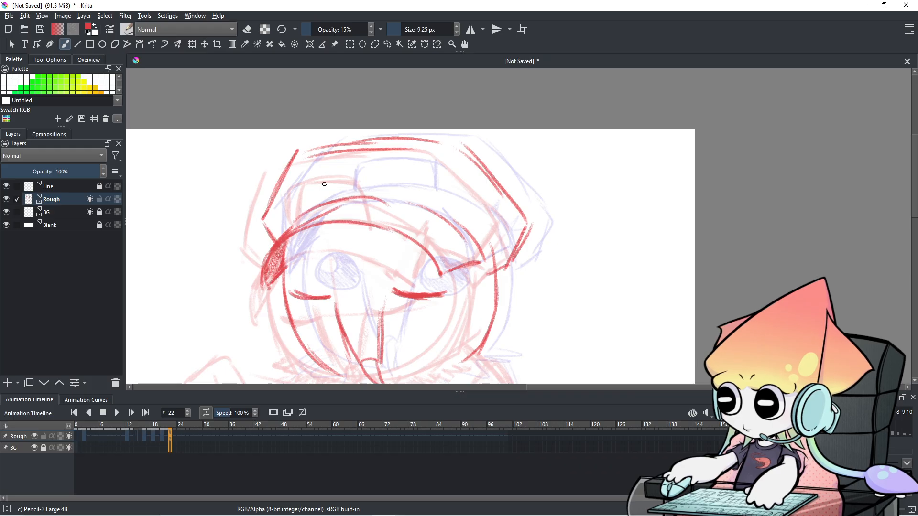
{"action": "mouse_move", "coordinate": [317, 184]}
{"action": "left_mouse_down"}
{"action": "mouse_move", "coordinate": [320, 207]}
{"action": "mouse_move", "coordinate": [363, 173]}
{"action": "mouse_move", "coordinate": [395, 178]}
{"action": "mouse_move", "coordinate": [396, 206]}
{"action": "left_mouse_up"}
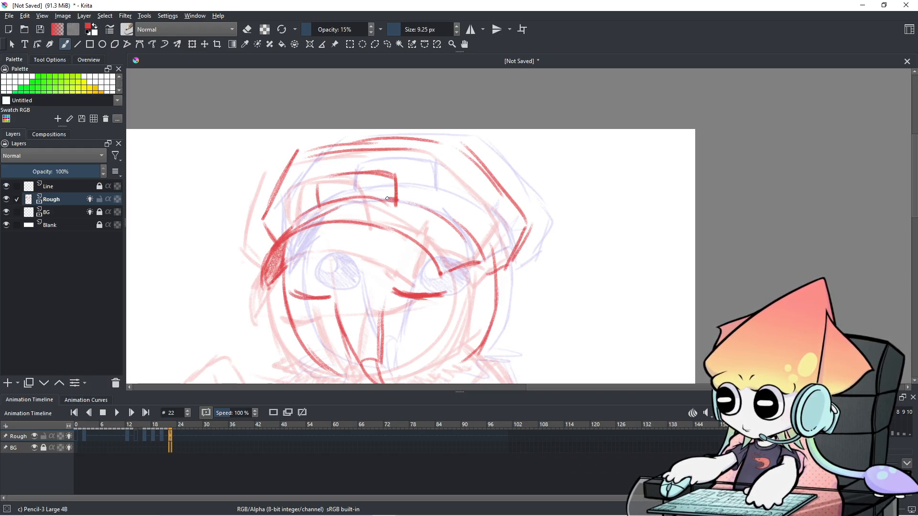
- Shorten the animation's playback range and play the loop to check the timing
{"action": "scroll", "coordinate": [425, 221], "scroll_direction": "down", "scroll_amount": 3}
{"action": "scroll", "coordinate": [317, 351], "scroll_direction": "up", "scroll_amount": 2}
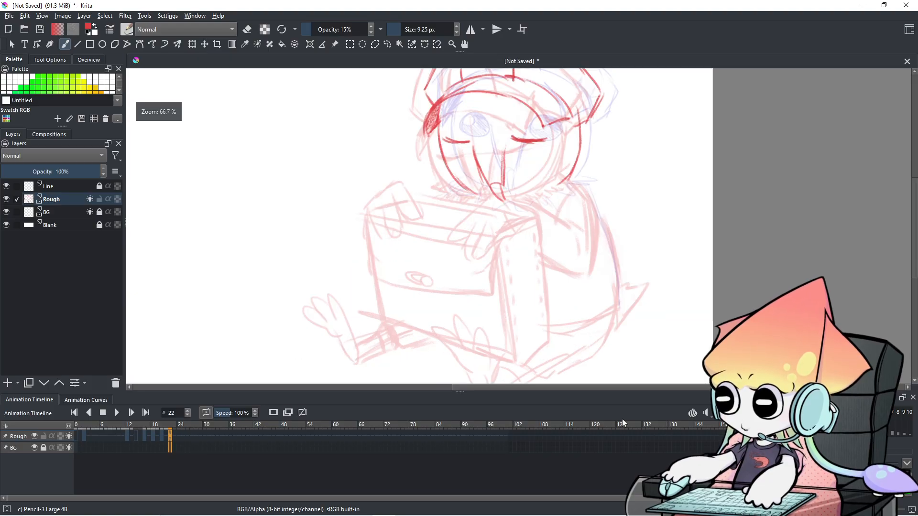
{"action": "left_click", "coordinate": [717, 414]}
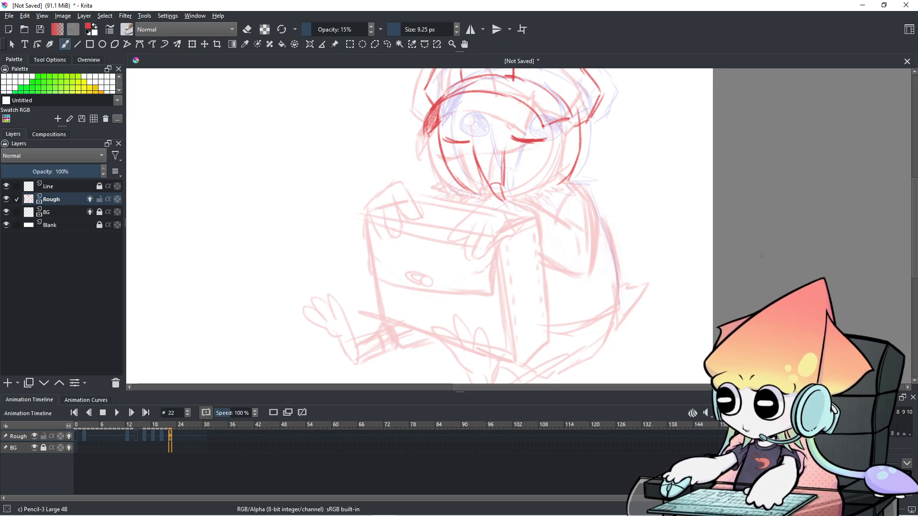
{"action": "key", "text": "minus"}
{"action": "left_click_drag", "start_coordinate": [744, 261], "coordinate": [662, 268]}
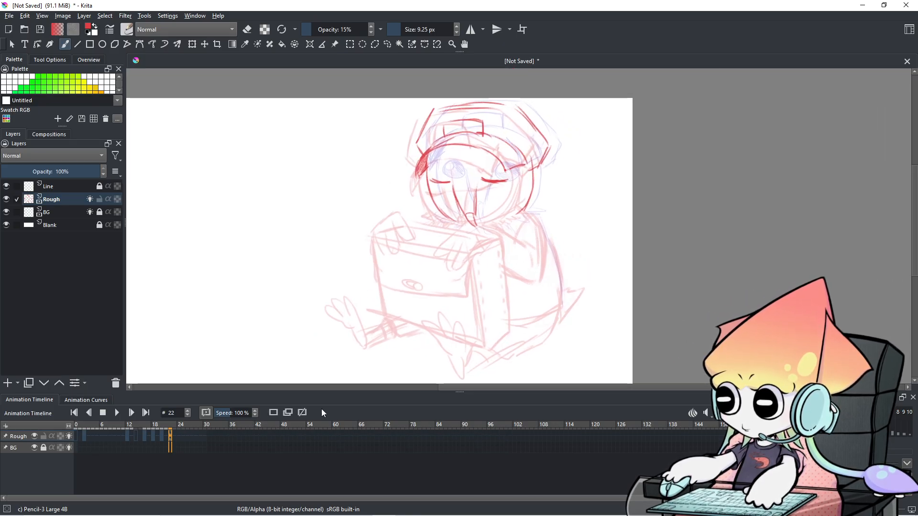
{"action": "left_click", "coordinate": [114, 413]}
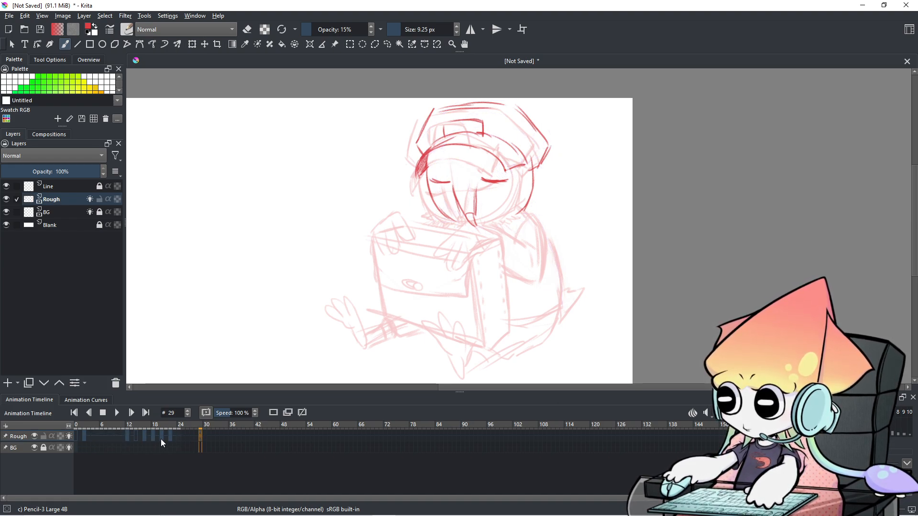
{"action": "left_click", "coordinate": [118, 413]}
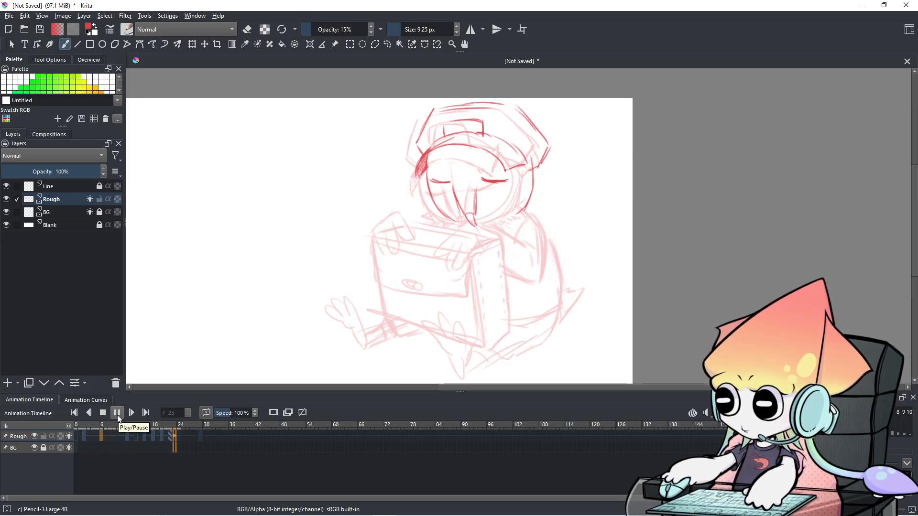
{"action": "left_click", "coordinate": [117, 413]}
- Move the keyframes from frame 12 through 22 earlier as a block, so the dropped-head pose starts at frame 5
{"action": "left_click", "coordinate": [88, 439]}
{"action": "left_click", "coordinate": [124, 435]}
{"action": "mouse_move", "coordinate": [124, 435]}
{"action": "left_mouse_down"}
{"action": "mouse_move", "coordinate": [170, 434]}
{"action": "mouse_move", "coordinate": [130, 435]}
{"action": "left_mouse_up"}
{"action": "left_click", "coordinate": [88, 439]}
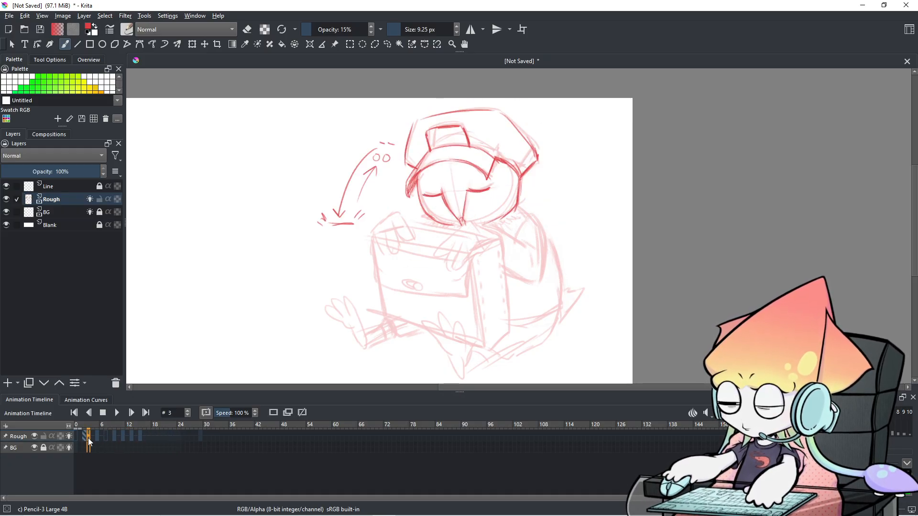
- Shift the block of keyframes starting at frame 5 later, so the dropped-head pose starts at frame 8, and check the frames before it
{"action": "left_click", "coordinate": [97, 436]}
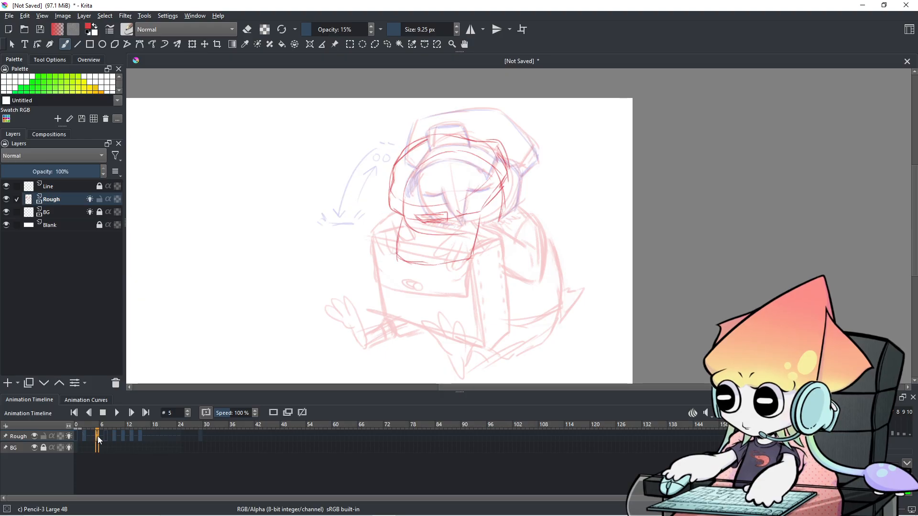
{"action": "mouse_move", "coordinate": [96, 432]}
{"action": "left_mouse_down"}
{"action": "mouse_move", "coordinate": [110, 439]}
{"action": "mouse_move", "coordinate": [98, 432]}
{"action": "left_mouse_up"}
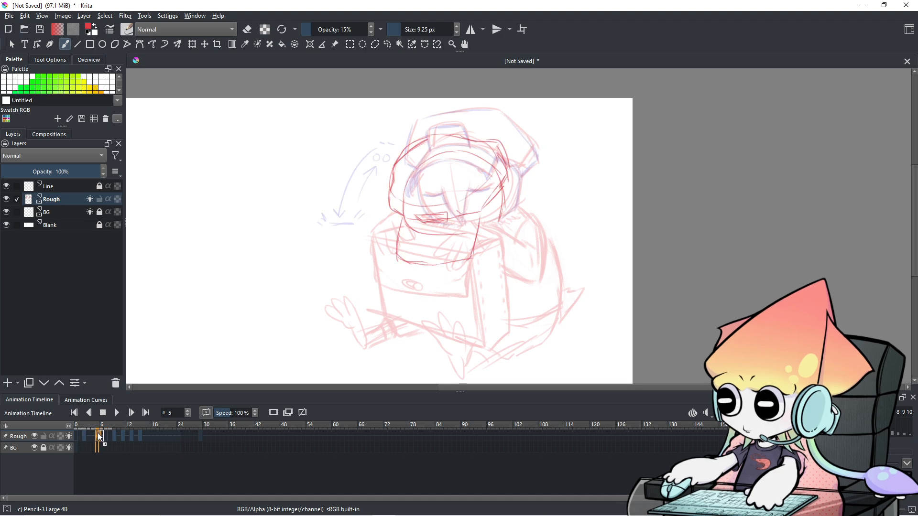
{"action": "left_click", "coordinate": [133, 442]}
{"action": "mouse_move", "coordinate": [144, 438]}
{"action": "left_mouse_down"}
{"action": "mouse_move", "coordinate": [98, 436]}
{"action": "mouse_move", "coordinate": [114, 435]}
{"action": "left_mouse_up"}
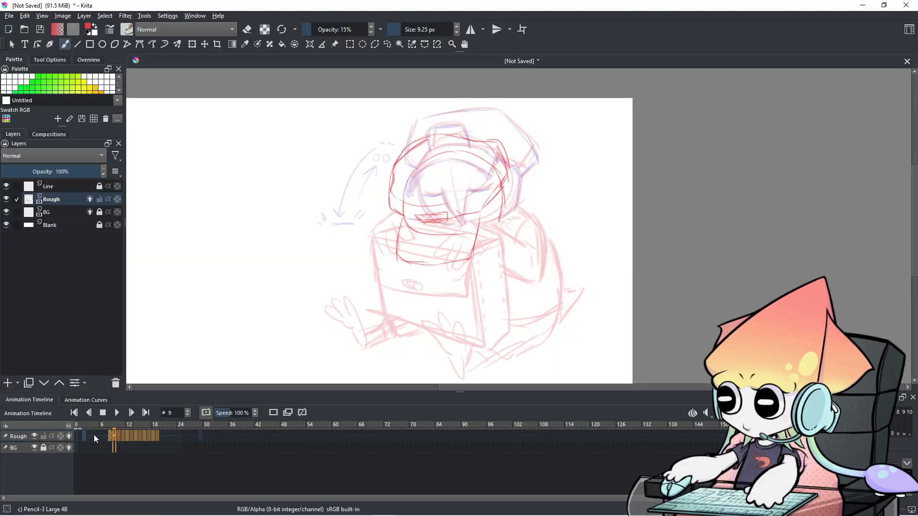
{"action": "left_click", "coordinate": [105, 437]}
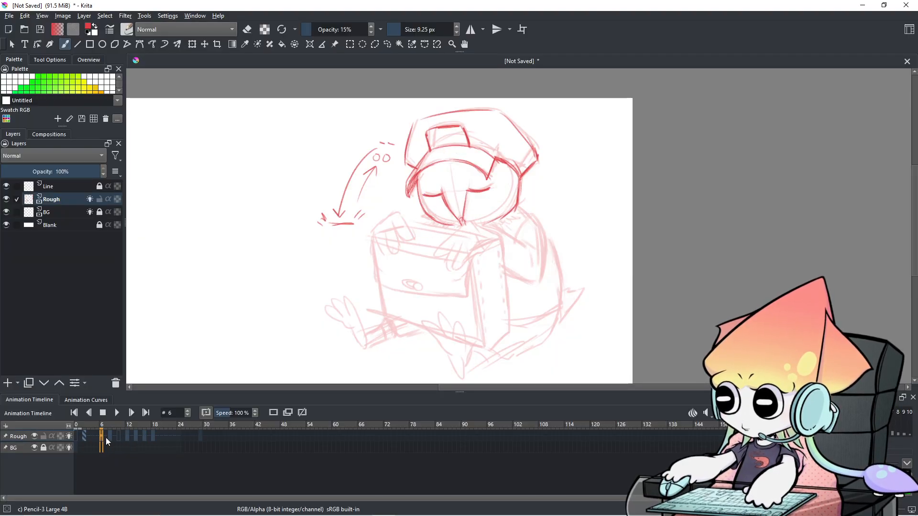
{"action": "left_click", "coordinate": [110, 437]}
{"action": "left_click", "coordinate": [92, 436]}
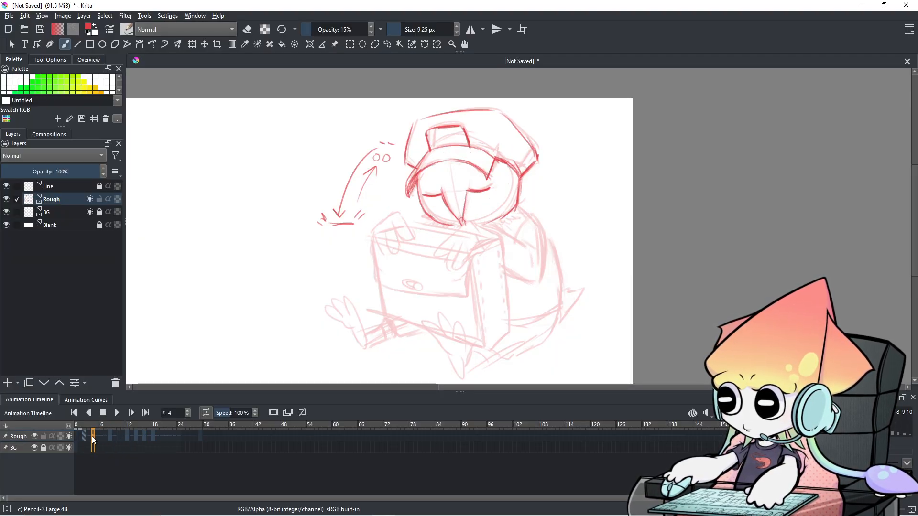
- Move the block of keyframes starting at frame 8 one frame earlier, so the dropped-head pose starts at frame 7
{"action": "left_click_drag", "start_coordinate": [107, 436], "coordinate": [139, 437]}
{"action": "left_click", "coordinate": [127, 435]}
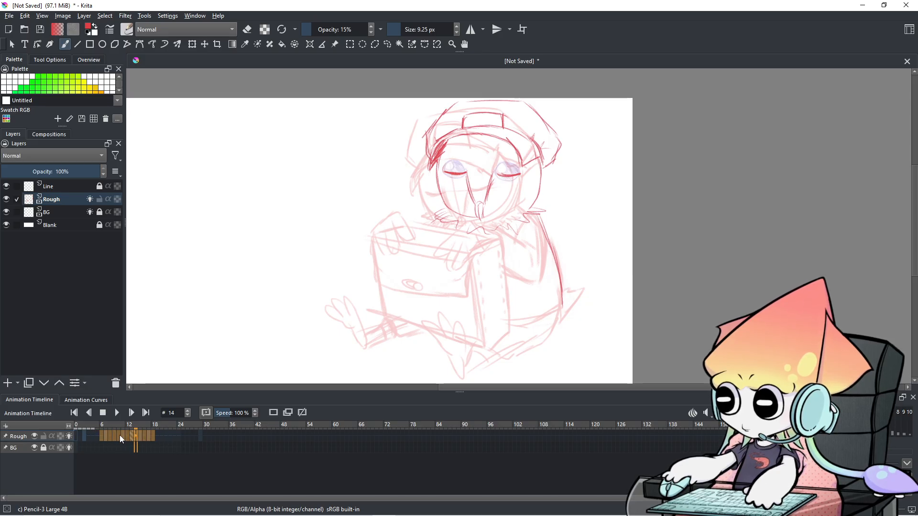
{"action": "left_click", "coordinate": [96, 437]}
- Try to move the keyframe at frame 28 earlier, close behind the other keyframes
{"action": "left_click", "coordinate": [195, 436]}
{"action": "left_click", "coordinate": [199, 436]}
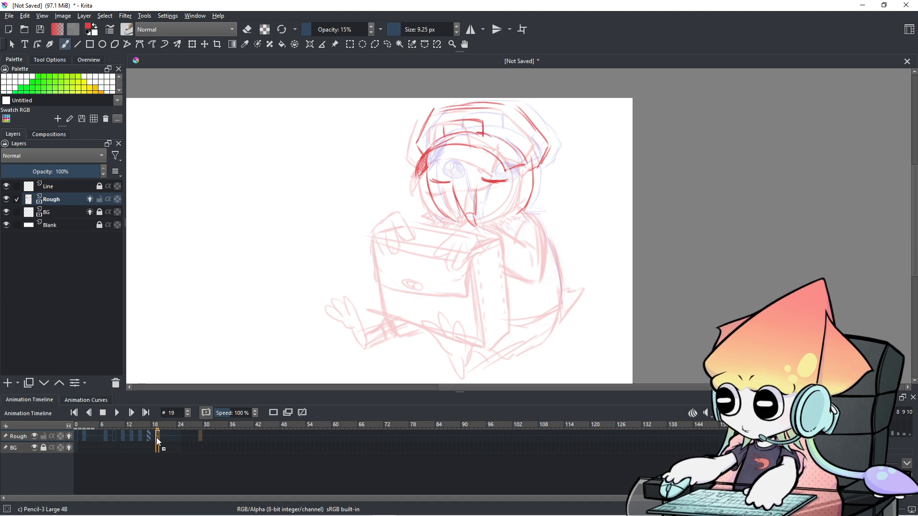
{"action": "left_click", "coordinate": [162, 437]}
{"action": "left_click", "coordinate": [200, 437]}
{"action": "left_click", "coordinate": [162, 437]}
- Go back from frame 19 to frame 2 and forward to frame 7 to examine the transition into the dropped-head pose
{"action": "key", "text": "Left"}
{"action": "key", "text": "Left"}
{"action": "key", "text": "Left"}
{"action": "key", "text": "Left"}
{"action": "key", "text": "Left"}
{"action": "key", "text": "Left"}
{"action": "key", "text": "Left"}
{"action": "key", "text": "Left"}
{"action": "key", "text": "Left"}
{"action": "key", "text": "Left"}
{"action": "key", "text": "Left"}
{"action": "key", "text": "Left"}
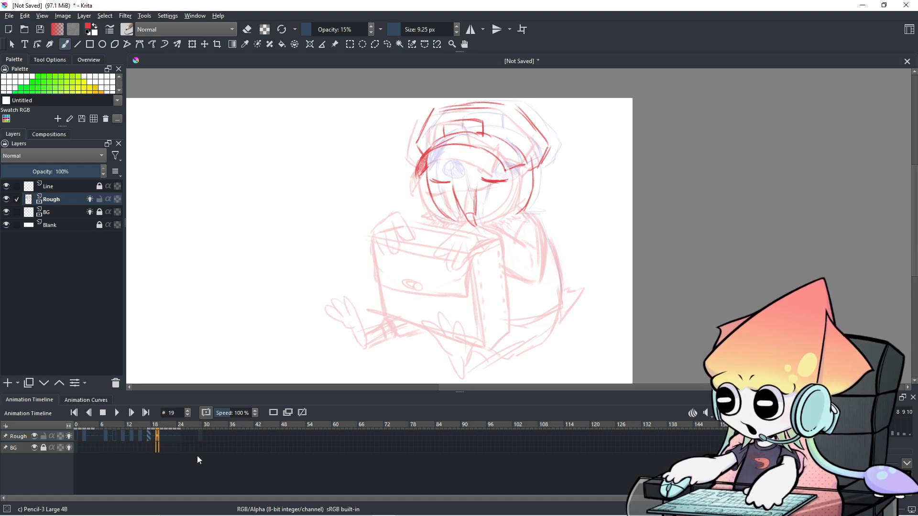
{"action": "key", "text": "Left"}
{"action": "key", "text": "Left"}
{"action": "key", "text": "Left"}
{"action": "key", "text": "Left"}
{"action": "key", "text": "Left"}
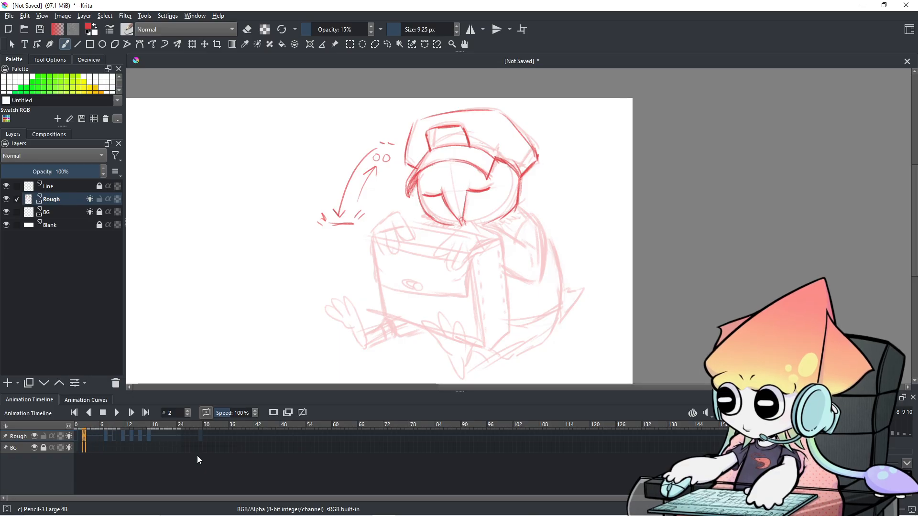
{"action": "key", "text": "Right"}
{"action": "key", "text": "Right"}
{"action": "key", "text": "Right"}
{"action": "key", "text": "Right"}
{"action": "key", "text": "Right"}
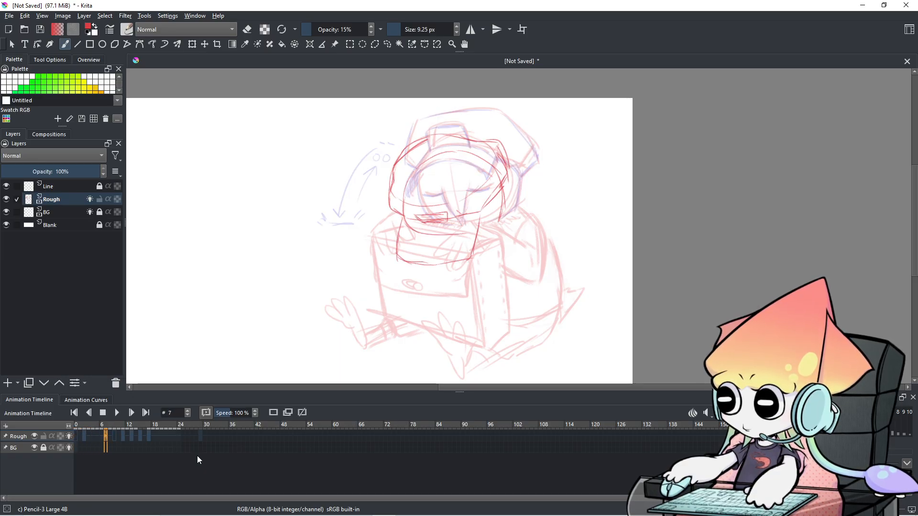
- Insert a blank keyframe at frame 4 on the Rough layer, between the closed-eye and dropped-head poses
{"action": "key", "text": "Left"}
{"action": "key", "text": "Left"}
{"action": "key", "text": "Left"}
{"action": "key", "text": "Left"}
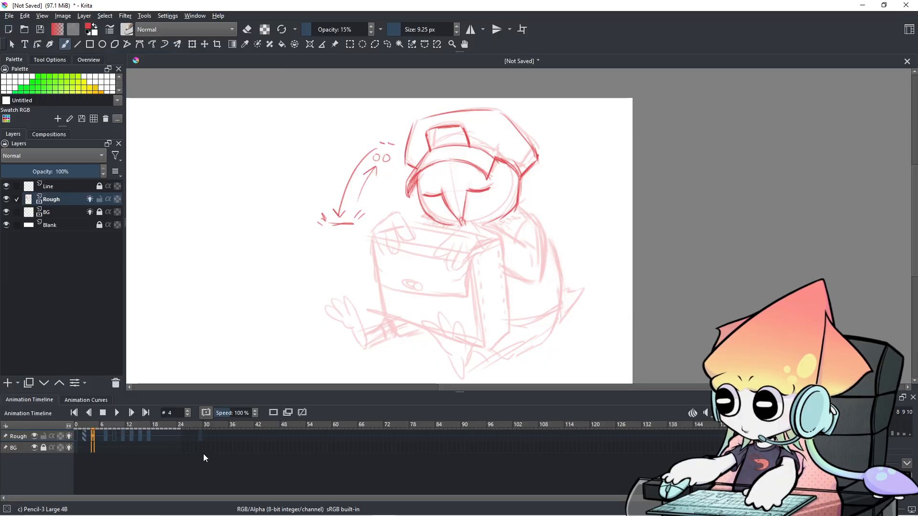
{"action": "left_click", "coordinate": [272, 413]}
- Shift the block of keyframes starting at frame 7 earlier, so the dropped-head pose starts at frame 5
{"action": "left_click_drag", "start_coordinate": [102, 436], "coordinate": [133, 436]}
{"action": "left_click", "coordinate": [136, 436]}
{"action": "left_click", "coordinate": [116, 436]}
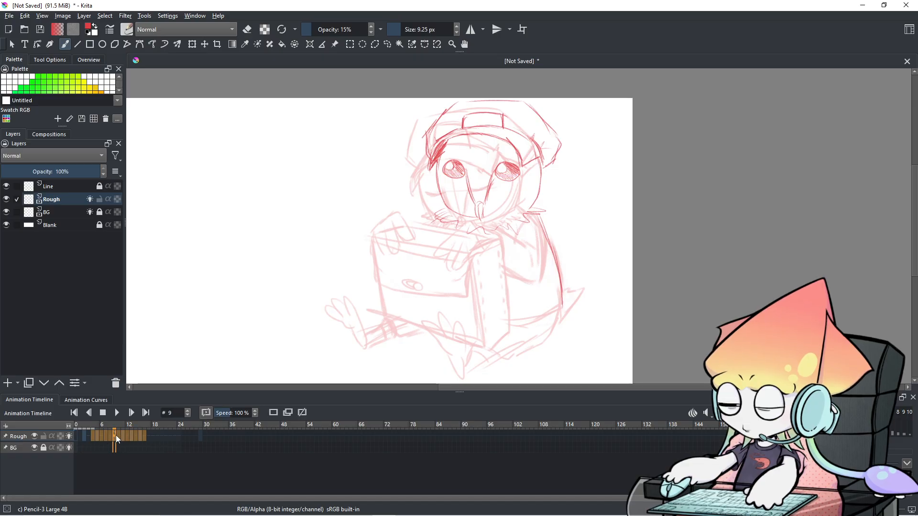
{"action": "left_click", "coordinate": [111, 438]}
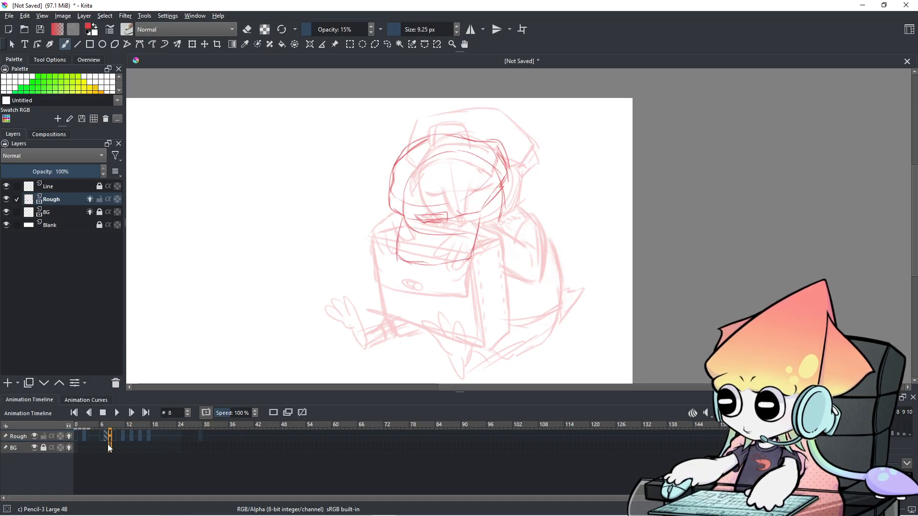
{"action": "key", "text": "ctrl+shift+z"}
{"action": "left_click", "coordinate": [95, 437]}
{"action": "left_click", "coordinate": [92, 437]}
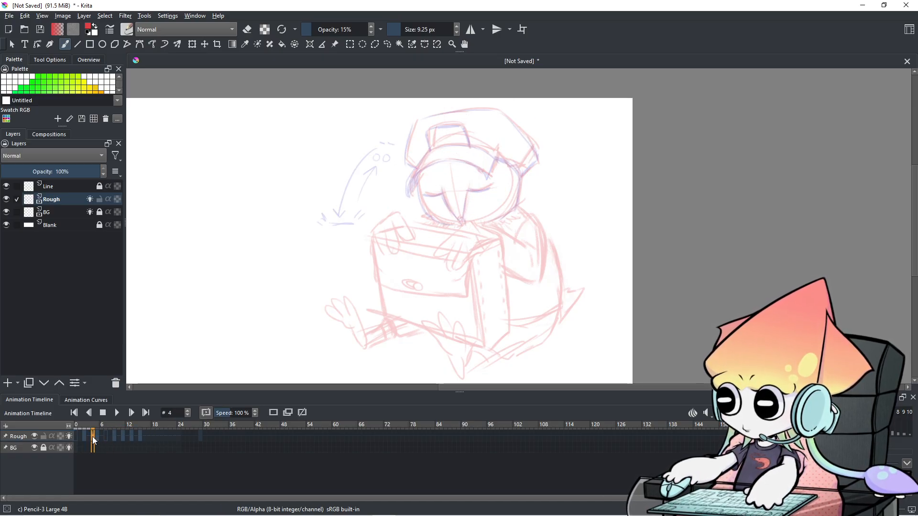
- Shift the block of keyframes starting at frame 5 one frame later, so the dropped-head pose starts at frame 6
{"action": "left_click", "coordinate": [143, 440]}
{"action": "left_click", "coordinate": [102, 437]}
{"action": "left_click", "coordinate": [99, 435]}
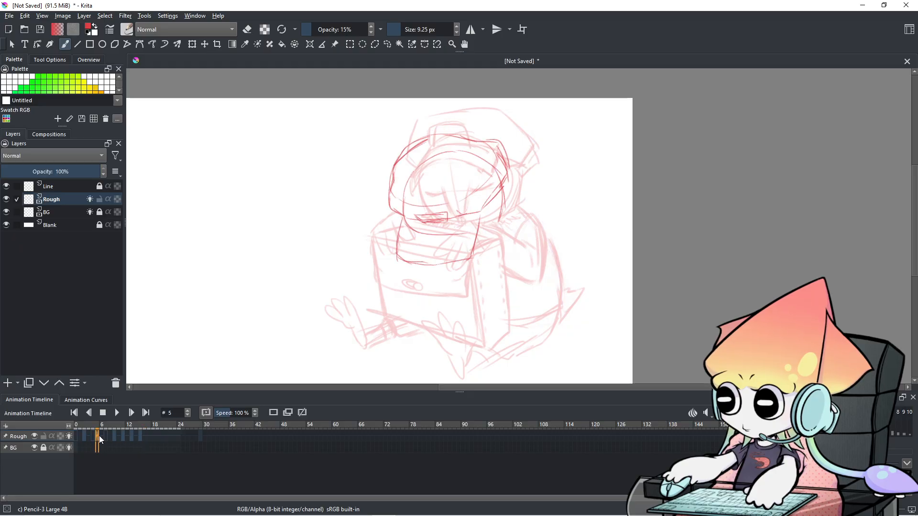
{"action": "left_click_drag", "start_coordinate": [144, 437], "coordinate": [114, 434]}
{"action": "left_click", "coordinate": [97, 440]}
{"action": "left_click", "coordinate": [93, 440]}
- Step back and forth through the opening frames up to frame 8 to check the spacing of the head drop
{"action": "key", "text": "Left"}
{"action": "key", "text": "Left"}
{"action": "key", "text": "Left"}
{"action": "key", "text": "Right"}
{"action": "key", "text": "Right"}
{"action": "key", "text": "Right"}
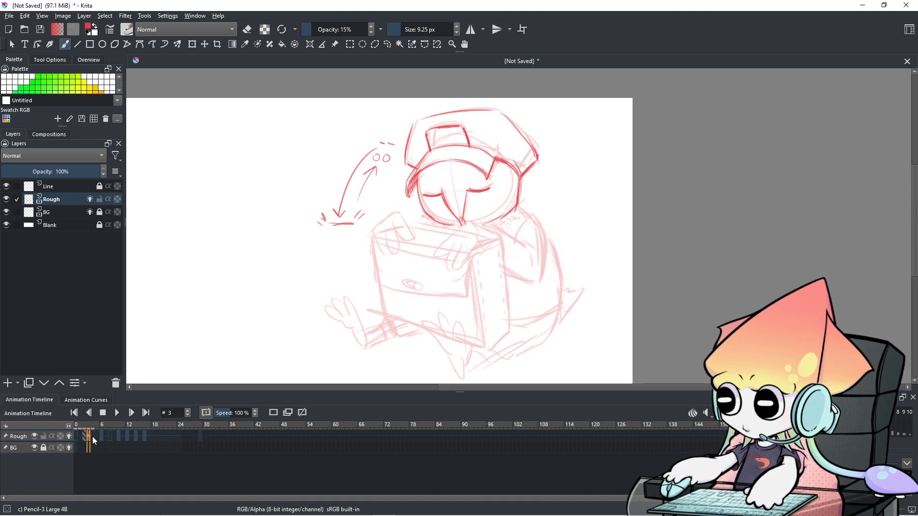
{"action": "key", "text": "Left"}
{"action": "key", "text": "Left"}
{"action": "key", "text": "Left"}
{"action": "key", "text": "Right"}
{"action": "key", "text": "Right"}
{"action": "key", "text": "Right"}
{"action": "key", "text": "Right"}
{"action": "key", "text": "Right"}
{"action": "key", "text": "Right"}
{"action": "key", "text": "Right"}
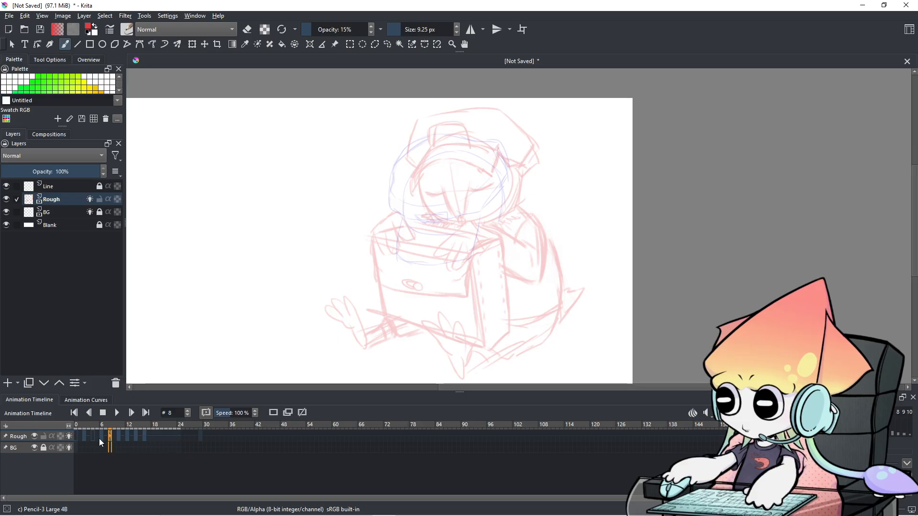
- Examine individual keyframes from the start of the loop through frame 16 to review the order and spacing of the poses
{"action": "left_click", "coordinate": [85, 436]}
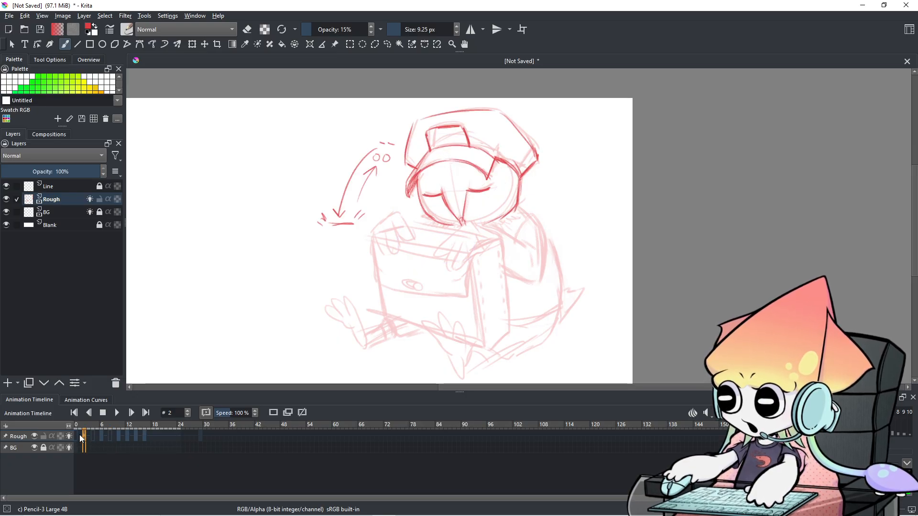
{"action": "left_click", "coordinate": [77, 437]}
{"action": "left_click", "coordinate": [95, 436]}
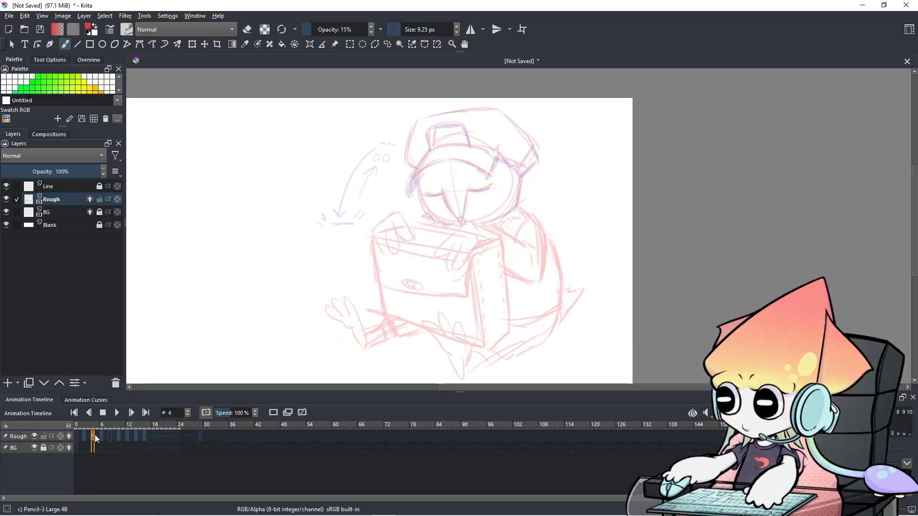
{"action": "left_click", "coordinate": [88, 437]}
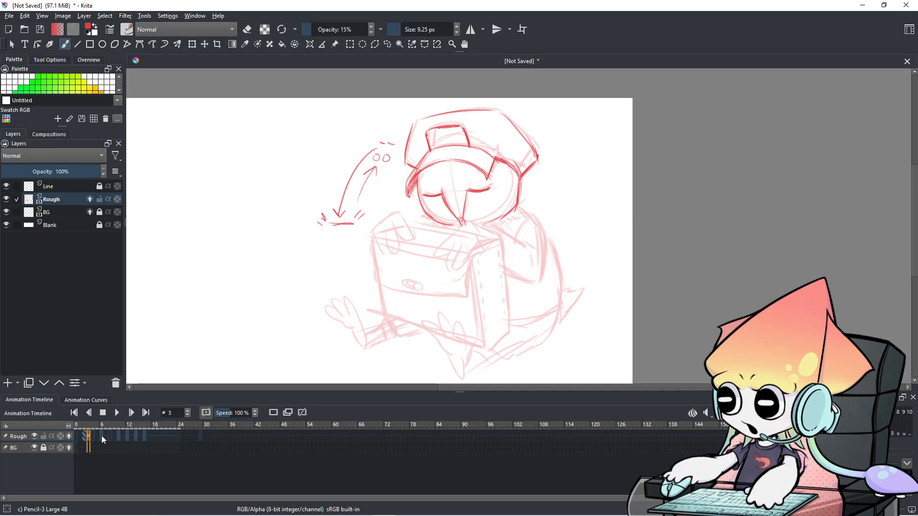
{"action": "left_click", "coordinate": [101, 435]}
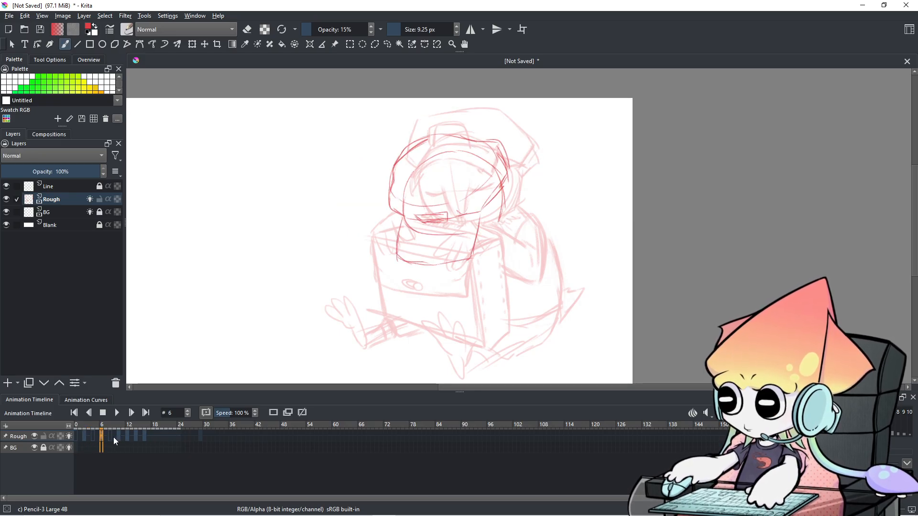
{"action": "left_click", "coordinate": [111, 437]}
{"action": "left_click", "coordinate": [119, 436]}
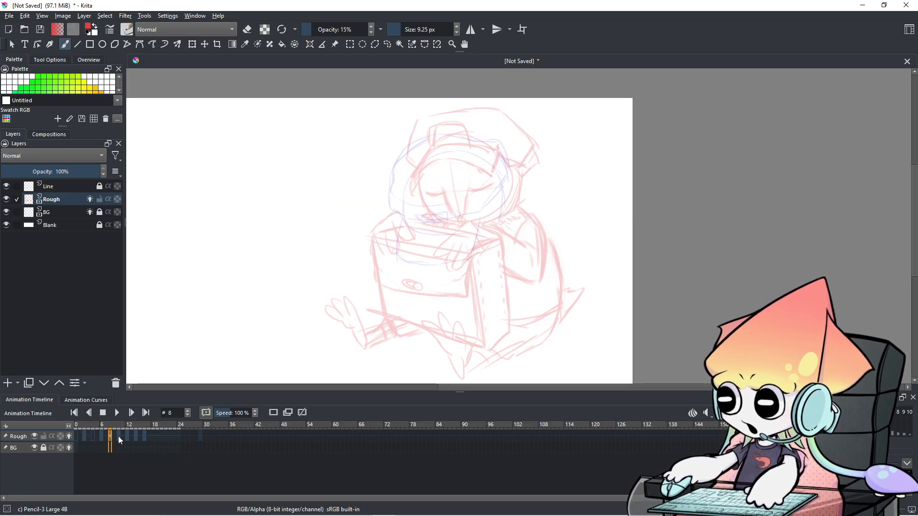
{"action": "left_click", "coordinate": [93, 437]}
{"action": "left_click", "coordinate": [144, 435]}
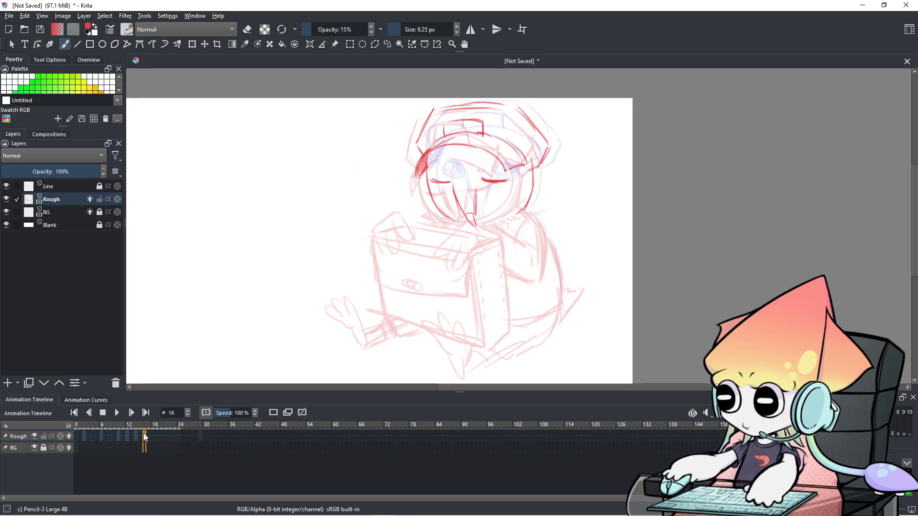
{"action": "left_click", "coordinate": [138, 433]}
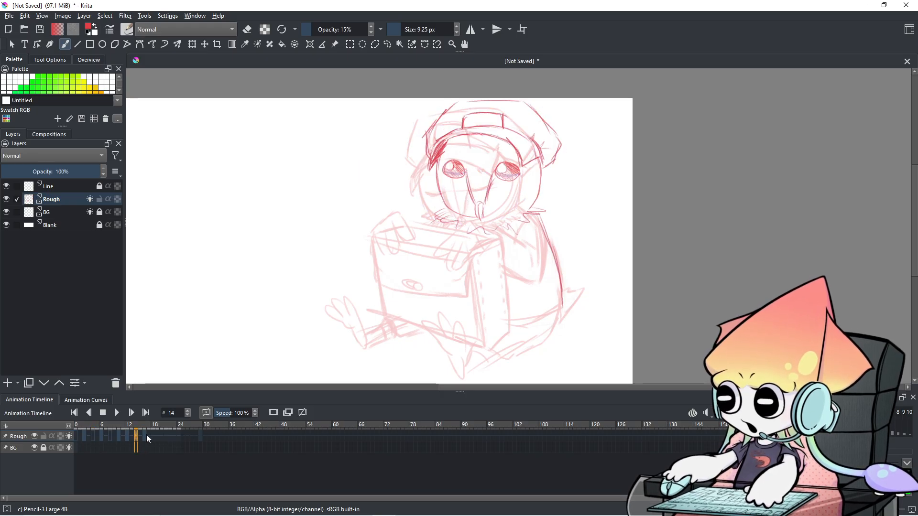
{"action": "left_click", "coordinate": [145, 434]}
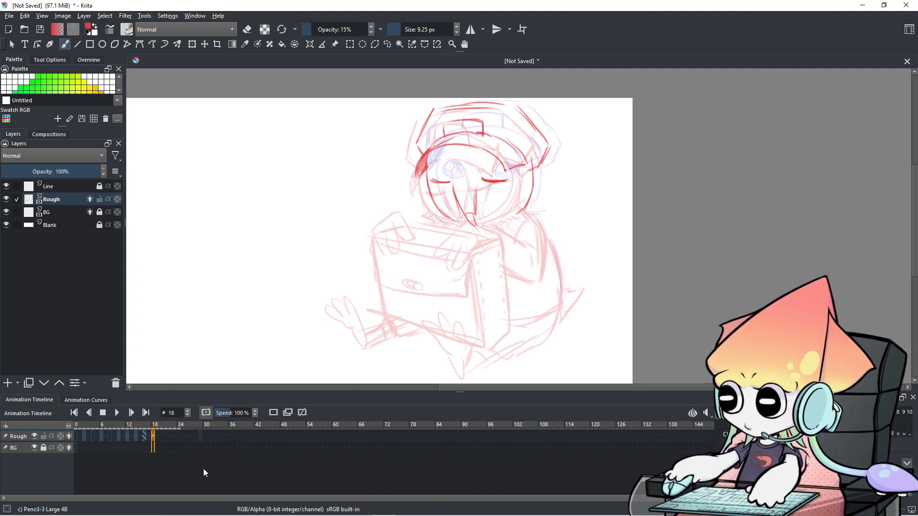
- Play the loop to check the retimed nod and pause the playback
{"action": "left_click", "coordinate": [116, 446]}
{"action": "left_click", "coordinate": [80, 436]}
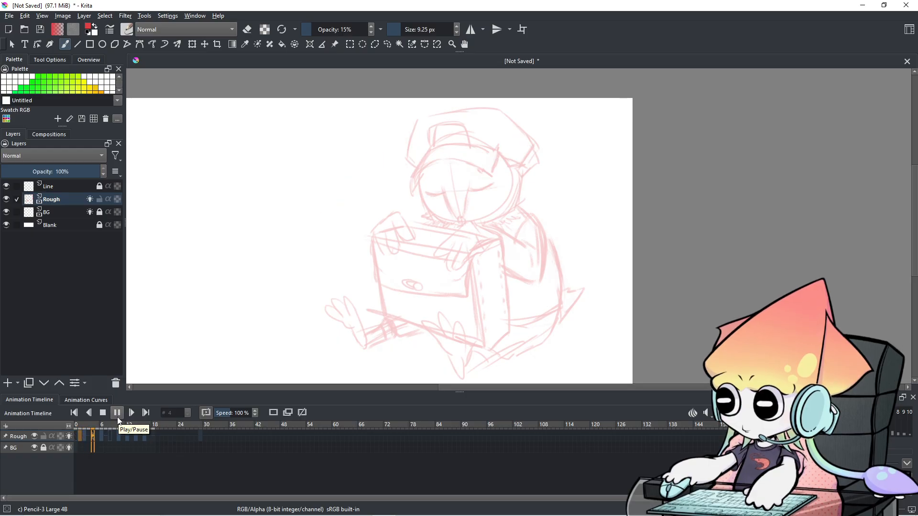
{"action": "left_click", "coordinate": [118, 413]}
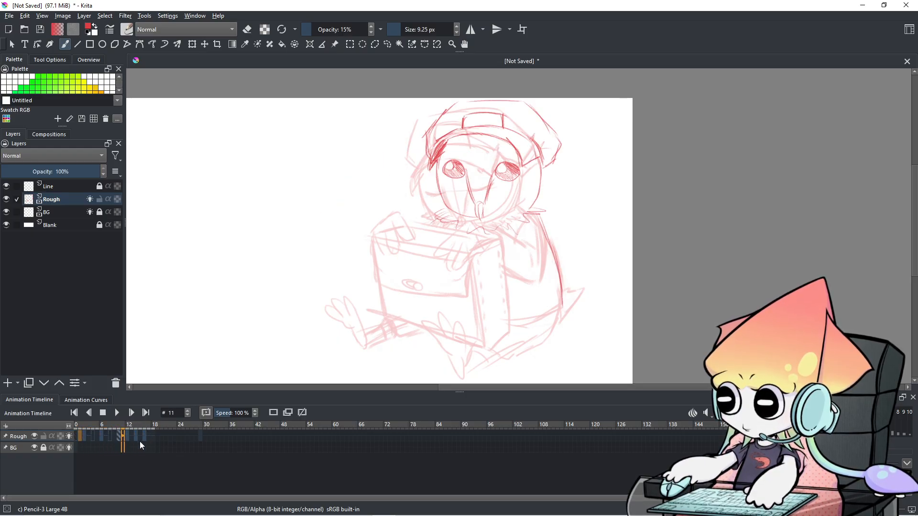
- Try a blank keyframe at frame 18 after the last closed-eye pose, and remove it again
{"action": "left_click", "coordinate": [143, 437]}
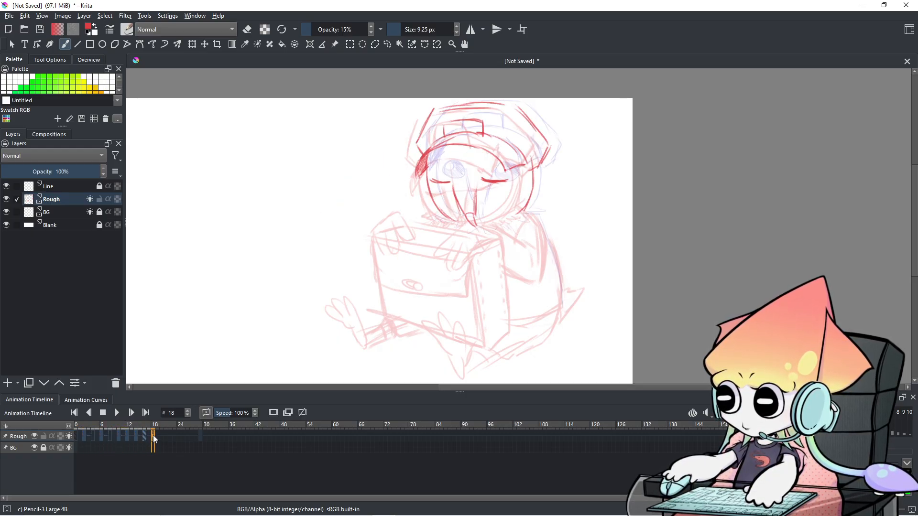
{"action": "left_click", "coordinate": [153, 437]}
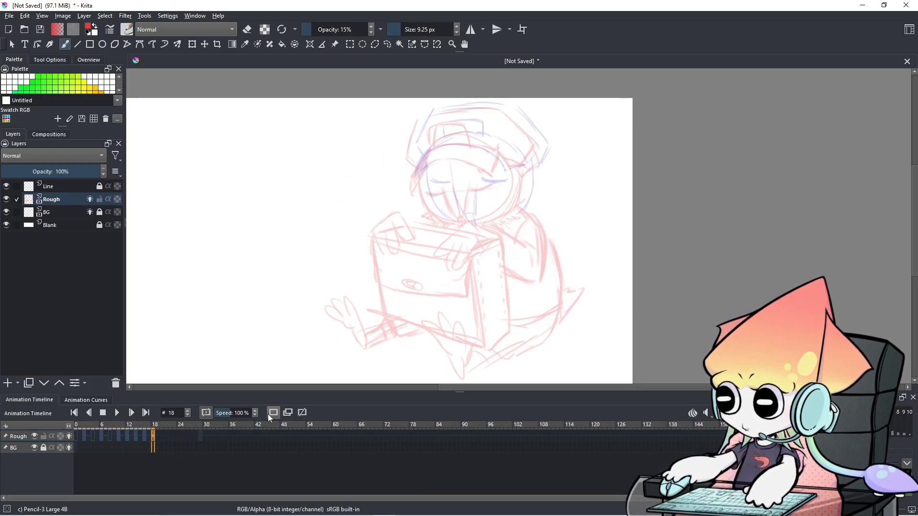
{"action": "right_click", "coordinate": [153, 437]}
{"action": "left_click", "coordinate": [176, 405]}
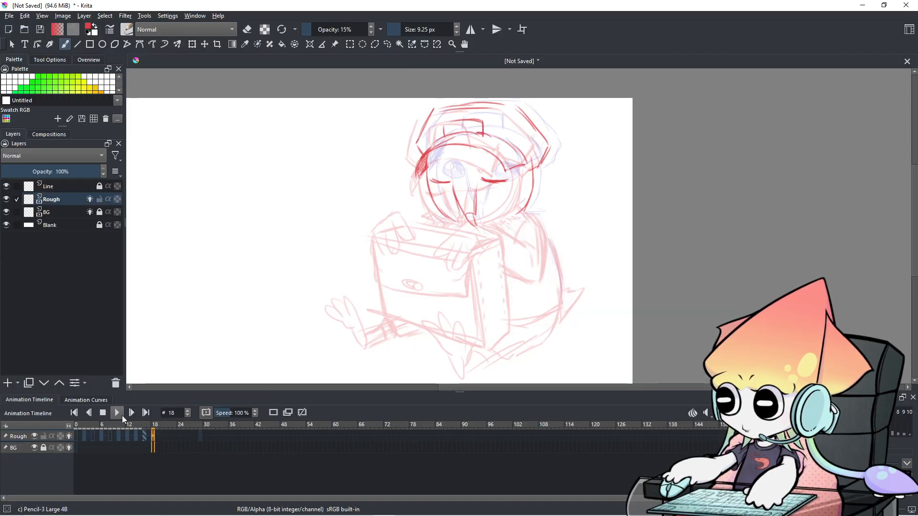
- Compare the loop's opening frames with the closed-eye pose held at frame 18
{"action": "left_click", "coordinate": [74, 439]}
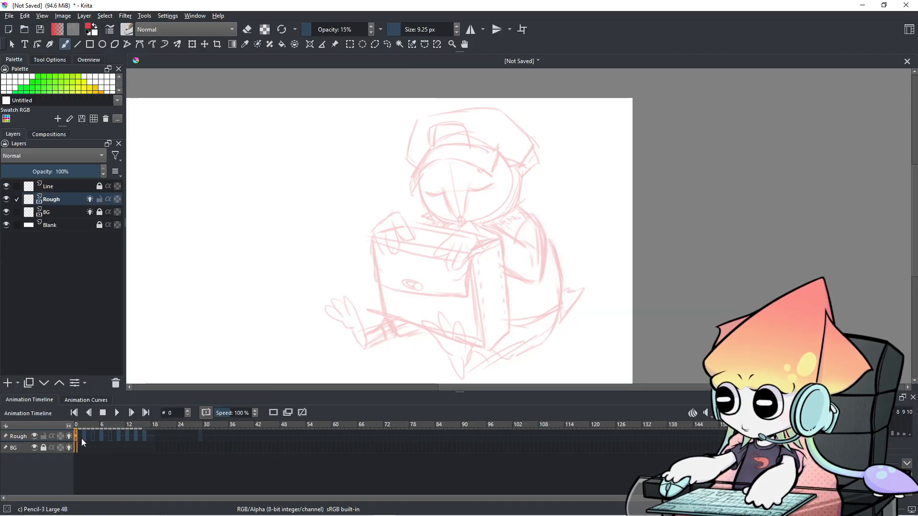
{"action": "left_click", "coordinate": [144, 438]}
{"action": "left_click", "coordinate": [153, 438]}
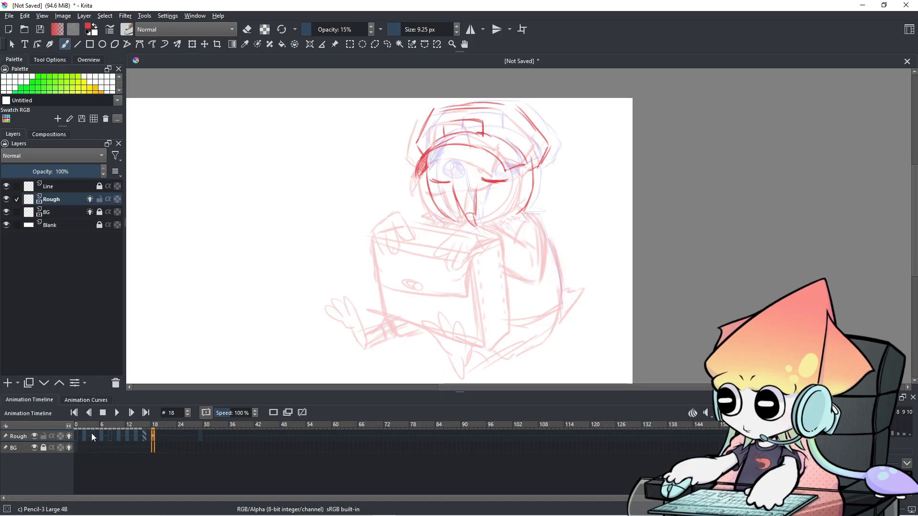
{"action": "left_click", "coordinate": [76, 438]}
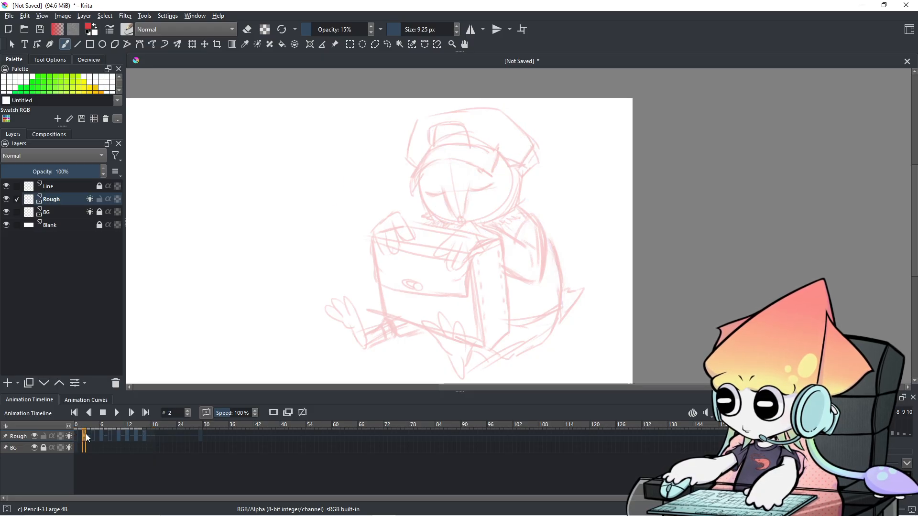
{"action": "left_click", "coordinate": [87, 437]}
{"action": "left_click", "coordinate": [94, 436]}
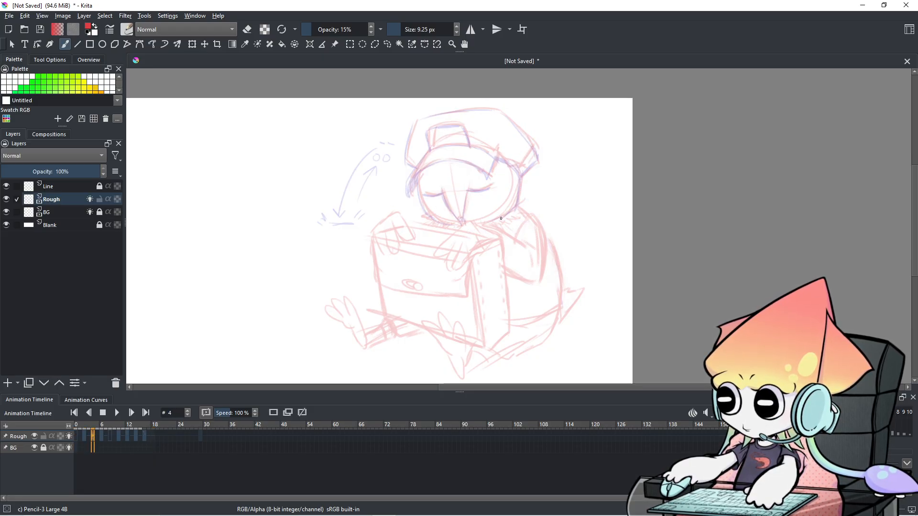
- Draw the curved lower outline of the owl's head on frame 4, slightly below the raised pose's head
{"action": "key", "text": "1"}
{"action": "left_click_drag", "start_coordinate": [489, 247], "coordinate": [502, 281]}
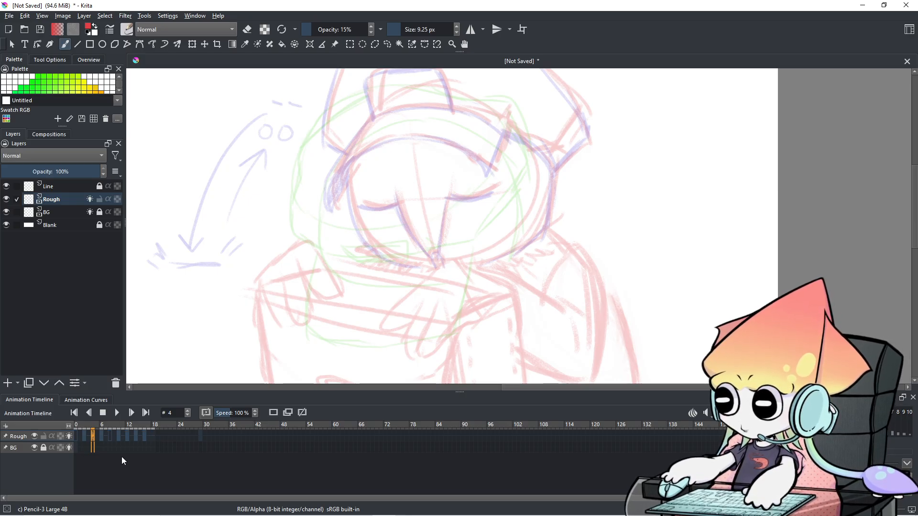
{"action": "left_click", "coordinate": [88, 441]}
{"action": "left_click", "coordinate": [92, 437]}
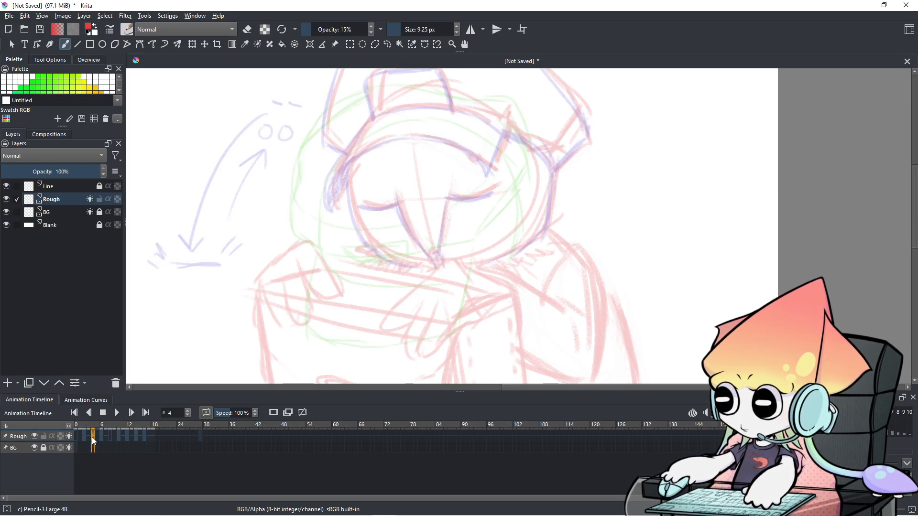
{"action": "left_click_drag", "start_coordinate": [464, 266], "coordinate": [451, 299]}
{"action": "mouse_move", "coordinate": [371, 181]}
{"action": "left_mouse_down"}
{"action": "mouse_move", "coordinate": [352, 232]}
{"action": "mouse_move", "coordinate": [363, 191]}
{"action": "mouse_move", "coordinate": [358, 302]}
{"action": "left_mouse_up"}
{"action": "key", "text": "ctrl+z"}
{"action": "key", "text": "ctrl+z"}
{"action": "mouse_move", "coordinate": [321, 217]}
{"action": "left_mouse_down"}
{"action": "mouse_move", "coordinate": [325, 248]}
{"action": "mouse_move", "coordinate": [361, 297]}
{"action": "left_mouse_up"}
{"action": "key", "text": "ctrl+z"}
{"action": "mouse_move", "coordinate": [329, 258]}
{"action": "left_mouse_down"}
{"action": "mouse_move", "coordinate": [383, 306]}
{"action": "mouse_move", "coordinate": [471, 298]}
{"action": "left_mouse_up"}
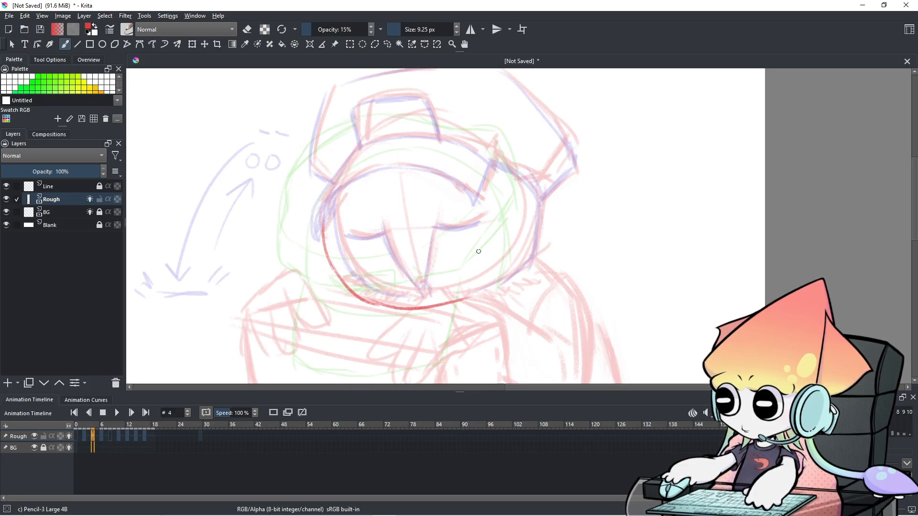
- Extend the head outline on frame 4 with the curve opposite the cap's brim side and an arc over the top
{"action": "left_click_drag", "start_coordinate": [531, 180], "coordinate": [540, 236]}
{"action": "key", "text": "ctrl+z"}
{"action": "left_click_drag", "start_coordinate": [507, 174], "coordinate": [530, 232]}
{"action": "left_click_drag", "start_coordinate": [518, 194], "coordinate": [528, 261]}
{"action": "mouse_move", "coordinate": [328, 240]}
{"action": "left_mouse_down"}
{"action": "mouse_move", "coordinate": [323, 210]}
{"action": "mouse_move", "coordinate": [377, 140]}
{"action": "mouse_move", "coordinate": [343, 166]}
{"action": "mouse_move", "coordinate": [469, 156]}
{"action": "left_mouse_up"}
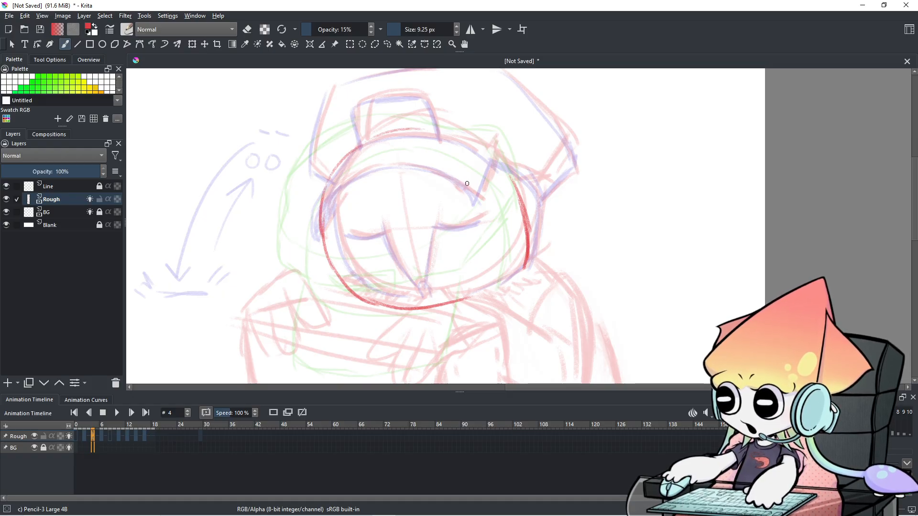
- Flip through the frames around frame 4 to check how the new head outline moves between the neighbouring poses
{"action": "key", "text": "minus"}
{"action": "key", "text": "Left"}
{"action": "key", "text": "Left"}
{"action": "key", "text": "Left"}
{"action": "key", "text": "Right"}
{"action": "key", "text": "Right"}
{"action": "key", "text": "Right"}
{"action": "key", "text": "Right"}
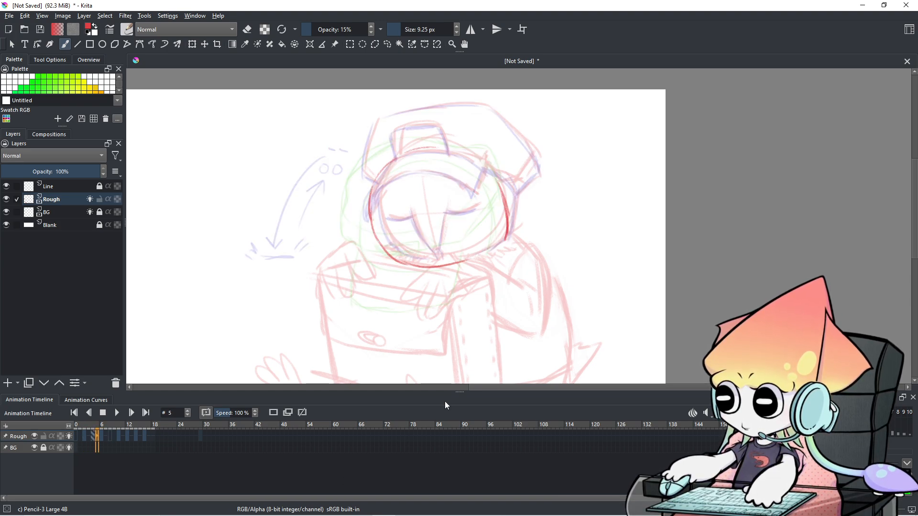
{"action": "key", "text": "plus"}
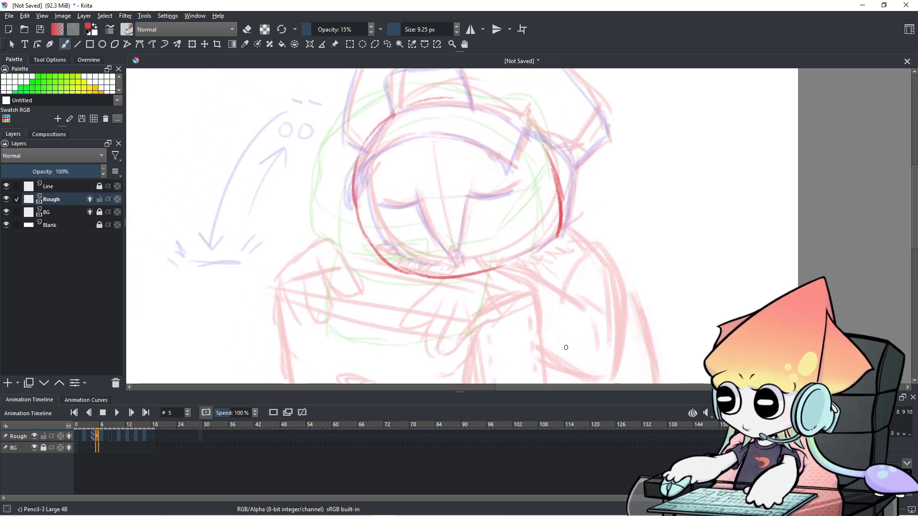
- Draw the two closed eyes and the V-shaped beak inside the head outline on frame 5, slightly below the raised pose's face
{"action": "left_click_drag", "start_coordinate": [471, 214], "coordinate": [517, 208]}
{"action": "key", "text": "ctrl+z"}
{"action": "mouse_move", "coordinate": [371, 219]}
{"action": "left_mouse_down"}
{"action": "mouse_move", "coordinate": [416, 218]}
{"action": "mouse_move", "coordinate": [444, 266]}
{"action": "left_mouse_up"}
{"action": "left_click_drag", "start_coordinate": [417, 223], "coordinate": [445, 267]}
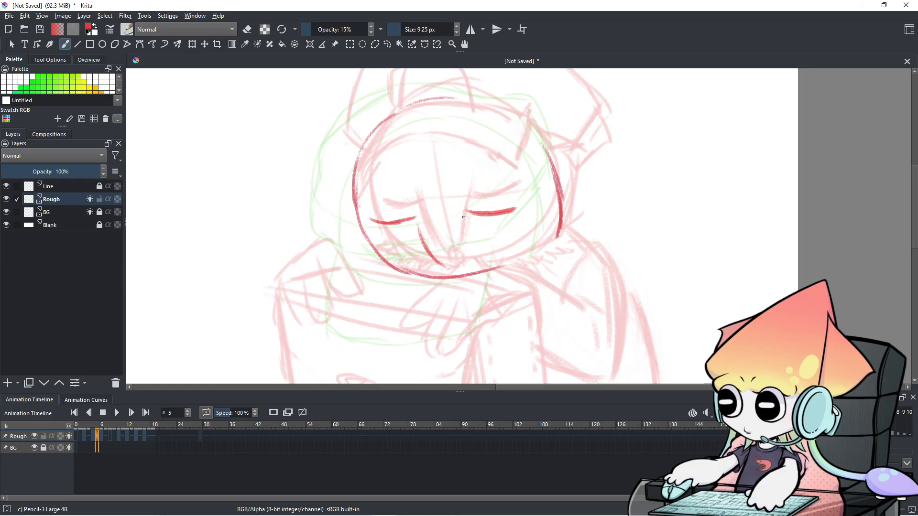
{"action": "mouse_move", "coordinate": [417, 216]}
{"action": "left_mouse_down"}
{"action": "mouse_move", "coordinate": [441, 264]}
{"action": "mouse_move", "coordinate": [428, 252]}
{"action": "mouse_move", "coordinate": [450, 274]}
{"action": "left_mouse_up"}
{"action": "left_click_drag", "start_coordinate": [462, 215], "coordinate": [458, 273]}
{"action": "mouse_move", "coordinate": [447, 207]}
{"action": "left_mouse_down"}
{"action": "mouse_move", "coordinate": [492, 190]}
{"action": "mouse_move", "coordinate": [466, 183]}
{"action": "left_mouse_up"}
- Add short feather tufts along both lower sides of the owl's head outline on frame 5
{"action": "left_click_drag", "start_coordinate": [394, 262], "coordinate": [407, 279]}
{"action": "mouse_move", "coordinate": [563, 224]}
{"action": "left_mouse_down"}
{"action": "mouse_move", "coordinate": [535, 258]}
{"action": "mouse_move", "coordinate": [512, 266]}
{"action": "left_mouse_up"}
{"action": "key", "text": "ctrl+z"}
{"action": "mouse_move", "coordinate": [572, 241]}
{"action": "left_mouse_down"}
{"action": "mouse_move", "coordinate": [544, 261]}
{"action": "mouse_move", "coordinate": [523, 263]}
{"action": "left_mouse_up"}
{"action": "mouse_move", "coordinate": [564, 229]}
{"action": "left_mouse_down"}
{"action": "mouse_move", "coordinate": [526, 253]}
{"action": "mouse_move", "coordinate": [561, 217]}
{"action": "left_mouse_up"}
{"action": "mouse_move", "coordinate": [513, 265]}
{"action": "left_mouse_down"}
{"action": "mouse_move", "coordinate": [563, 214]}
{"action": "mouse_move", "coordinate": [562, 228]}
{"action": "left_mouse_up"}
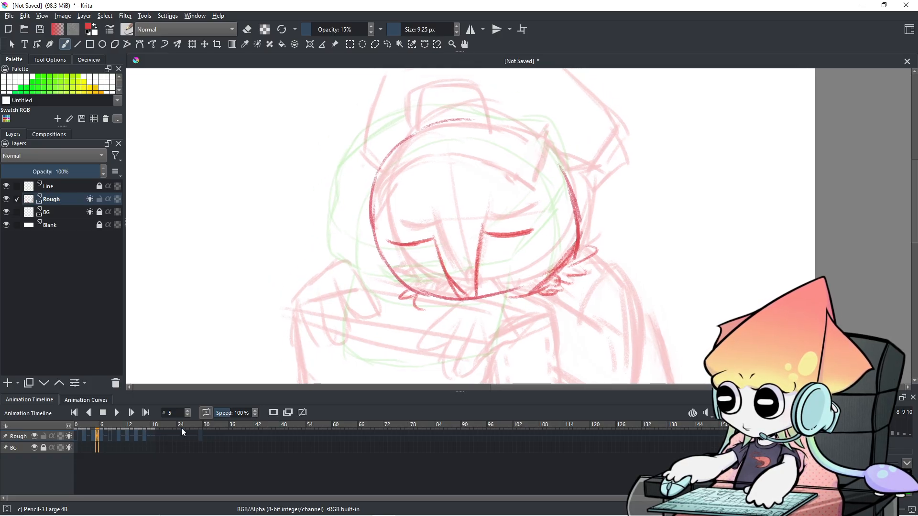
- Remove the Rough layer's keyframe at frame 4 and move the face drawing from frame 5 into its place
{"action": "left_click_drag", "start_coordinate": [91, 438], "coordinate": [92, 436]}
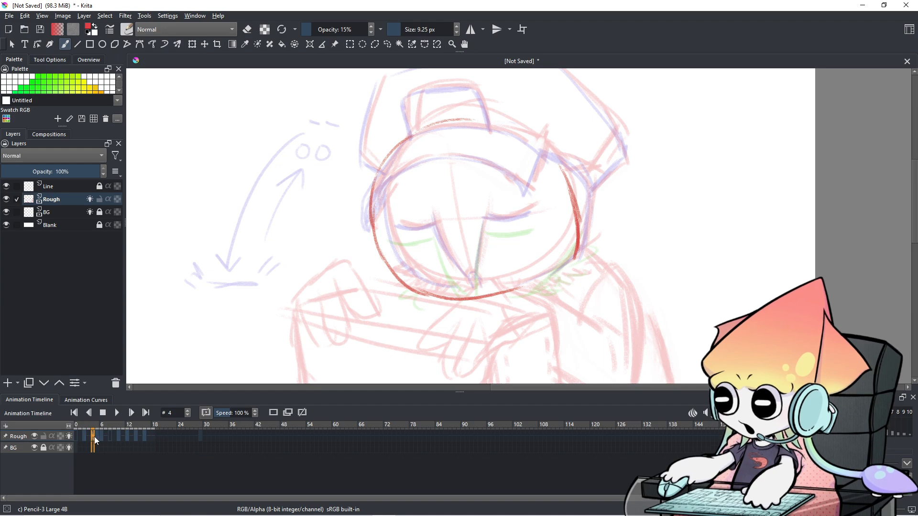
{"action": "right_click", "coordinate": [94, 437]}
{"action": "left_click", "coordinate": [110, 394]}
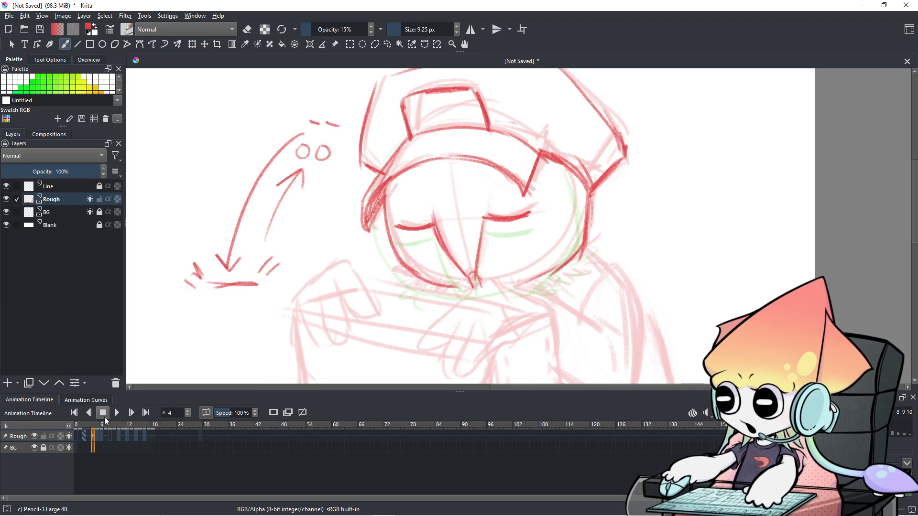
{"action": "left_click_drag", "start_coordinate": [95, 433], "coordinate": [94, 435]}
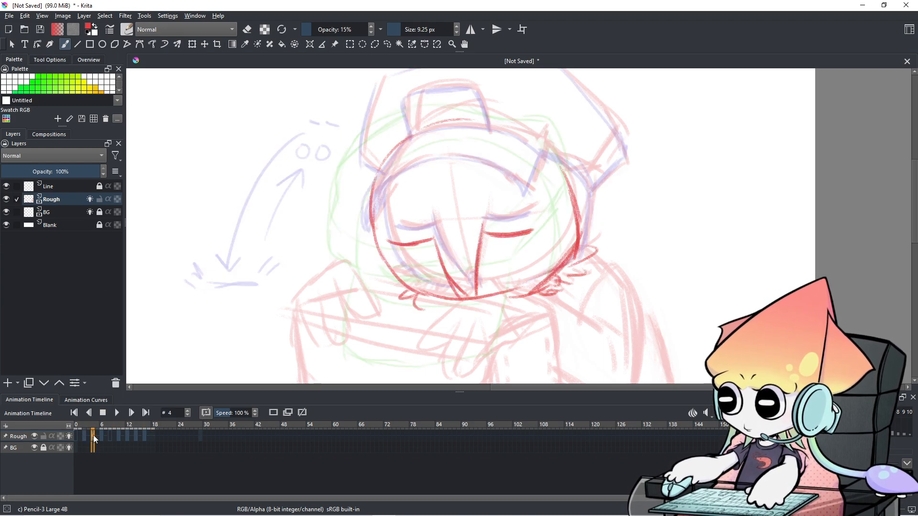
- Draw the brim's lower arc across the owl's forehead and its slanted side edge on frame 4
{"action": "mouse_move", "coordinate": [458, 303]}
{"action": "left_mouse_down"}
{"action": "mouse_move", "coordinate": [456, 342]}
{"action": "mouse_move", "coordinate": [458, 333]}
{"action": "left_mouse_up"}
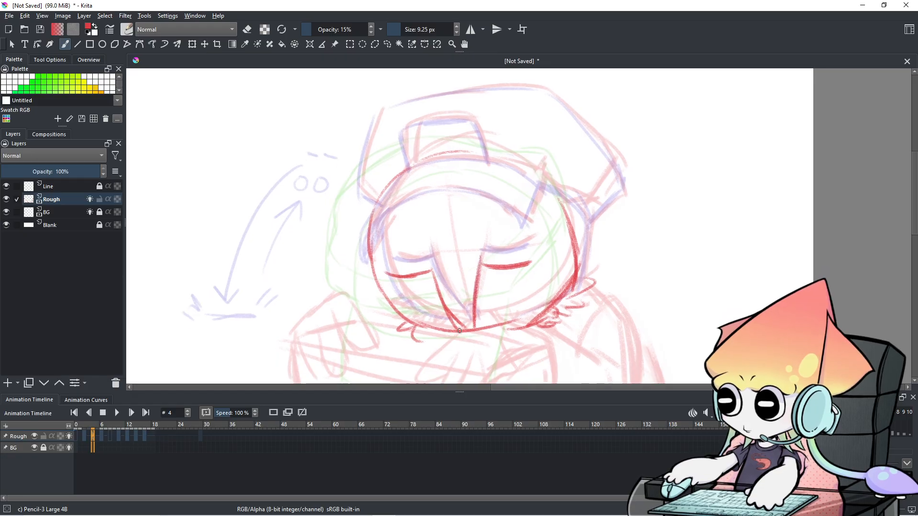
{"action": "left_click_drag", "start_coordinate": [489, 291], "coordinate": [496, 258]}
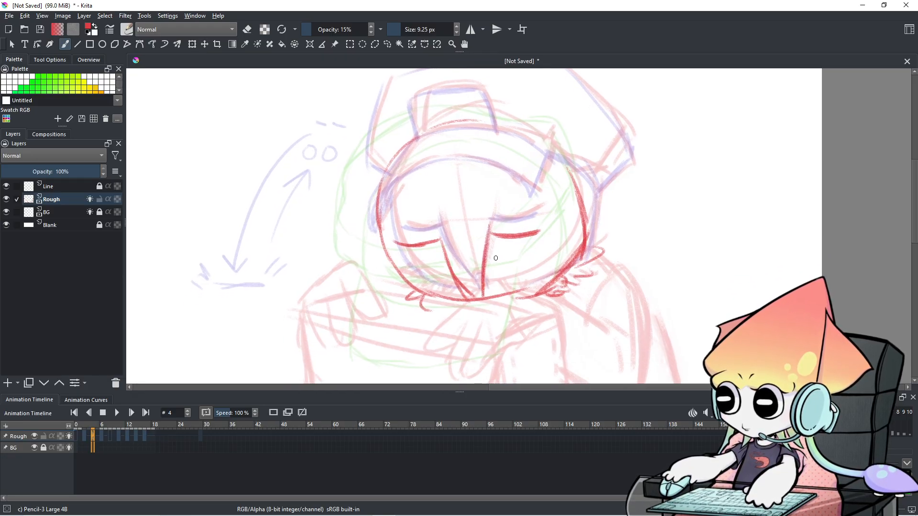
{"action": "mouse_move", "coordinate": [368, 247]}
{"action": "left_mouse_down"}
{"action": "mouse_move", "coordinate": [435, 221]}
{"action": "mouse_move", "coordinate": [493, 224]}
{"action": "mouse_move", "coordinate": [376, 229]}
{"action": "mouse_move", "coordinate": [495, 204]}
{"action": "mouse_move", "coordinate": [517, 232]}
{"action": "left_mouse_up"}
{"action": "key", "text": "ctrl+z"}
{"action": "key", "text": "ctrl+z"}
{"action": "mouse_move", "coordinate": [375, 235]}
{"action": "left_mouse_down"}
{"action": "mouse_move", "coordinate": [388, 269]}
{"action": "mouse_move", "coordinate": [380, 231]}
{"action": "mouse_move", "coordinate": [369, 260]}
{"action": "mouse_move", "coordinate": [366, 249]}
{"action": "mouse_move", "coordinate": [387, 174]}
{"action": "left_mouse_up"}
{"action": "key", "text": "ctrl+z"}
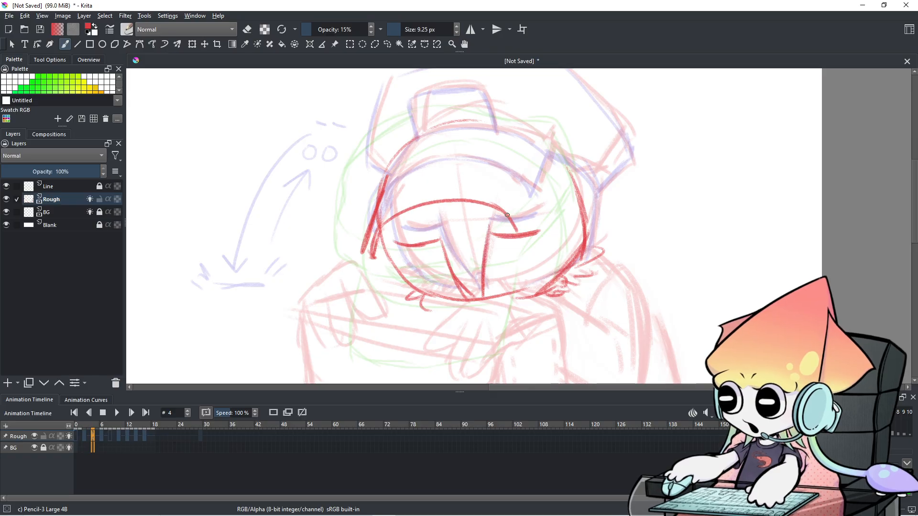
- Draw the brim's slanted edge down to the eye, sketch its upper arc, and thicken its opposite tip on frame 4
{"action": "left_click_drag", "start_coordinate": [532, 188], "coordinate": [515, 233]}
{"action": "key", "text": "ctrl+z"}
{"action": "left_click_drag", "start_coordinate": [535, 187], "coordinate": [516, 232]}
{"action": "key", "text": "ctrl+z"}
{"action": "mouse_move", "coordinate": [384, 190]}
{"action": "left_mouse_down"}
{"action": "mouse_move", "coordinate": [488, 189]}
{"action": "mouse_move", "coordinate": [492, 165]}
{"action": "mouse_move", "coordinate": [528, 192]}
{"action": "left_mouse_up"}
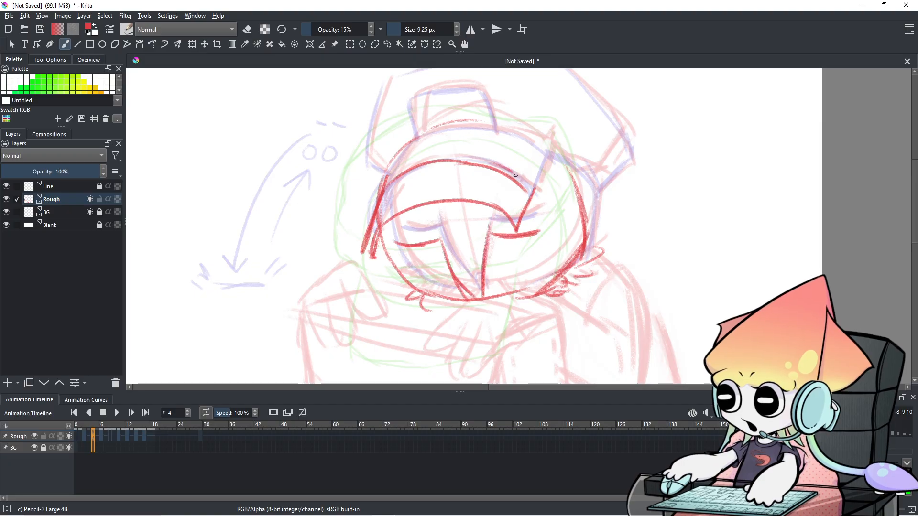
{"action": "left_click_drag", "start_coordinate": [463, 160], "coordinate": [529, 189]}
{"action": "left_click_drag", "start_coordinate": [368, 261], "coordinate": [379, 233]}
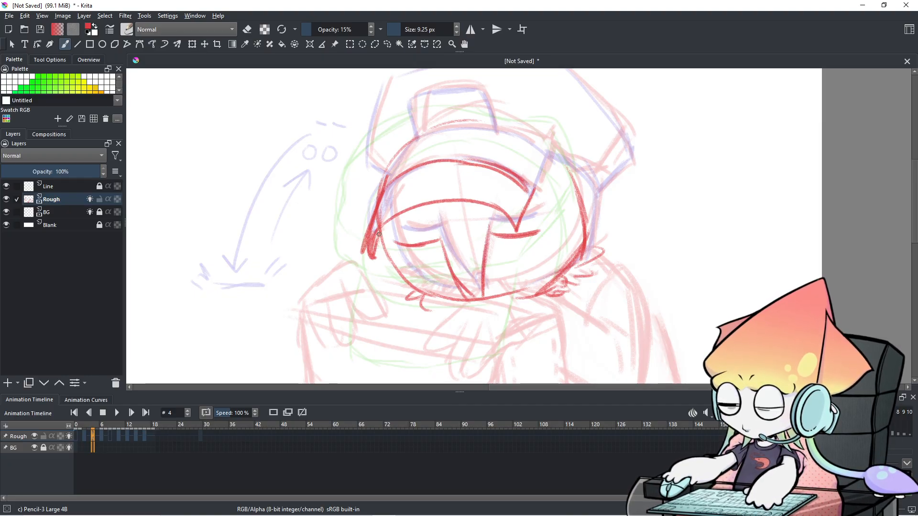
- Compare frame 4 with the previous pose, then erase the brim's upper arc and redraw it higher
{"action": "left_click", "coordinate": [87, 436]}
{"action": "left_click", "coordinate": [93, 437]}
{"action": "left_click", "coordinate": [88, 436]}
{"action": "left_click", "coordinate": [91, 437]}
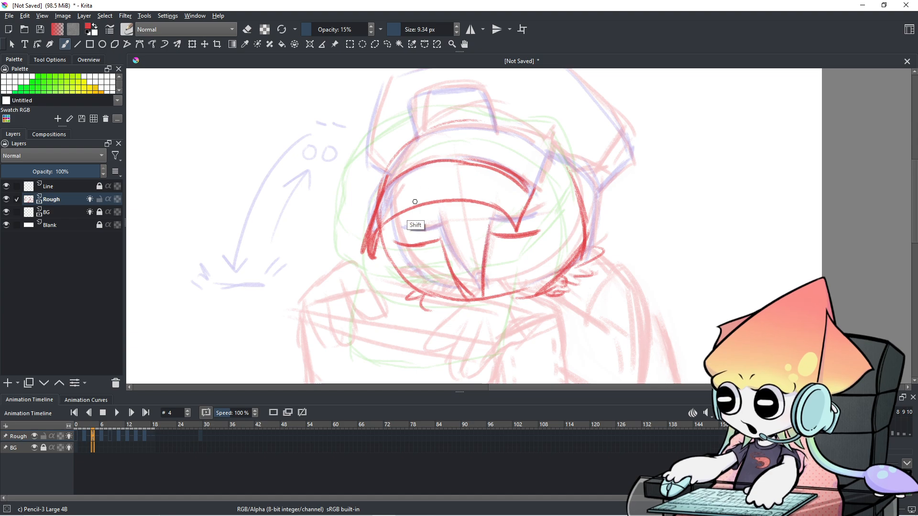
{"action": "key", "text": "e"}
{"action": "mouse_move", "coordinate": [388, 181]}
{"action": "left_mouse_down"}
{"action": "mouse_move", "coordinate": [416, 162]}
{"action": "mouse_move", "coordinate": [459, 160]}
{"action": "mouse_move", "coordinate": [451, 168]}
{"action": "mouse_move", "coordinate": [463, 158]}
{"action": "mouse_move", "coordinate": [517, 181]}
{"action": "mouse_move", "coordinate": [529, 171]}
{"action": "left_mouse_up"}
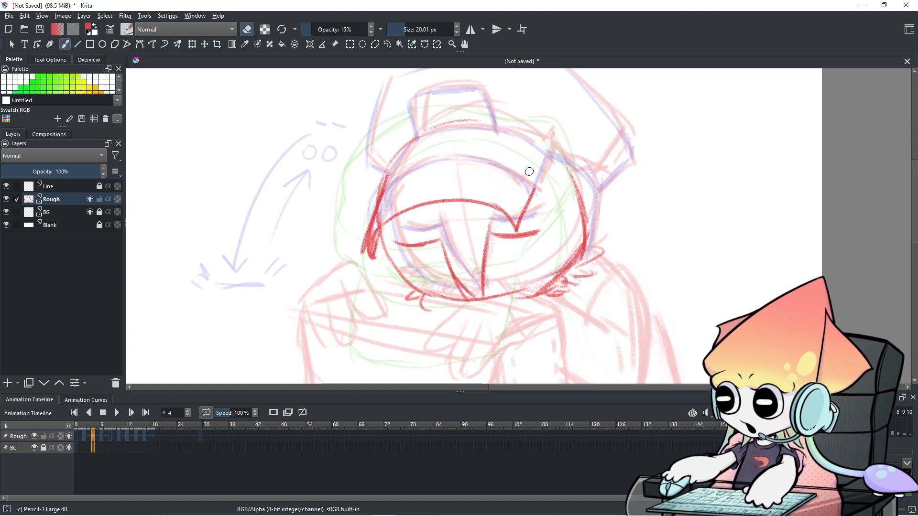
{"action": "key", "text": "e"}
{"action": "mouse_move", "coordinate": [407, 174]}
{"action": "left_mouse_down"}
{"action": "mouse_move", "coordinate": [441, 152]}
{"action": "mouse_move", "coordinate": [489, 151]}
{"action": "mouse_move", "coordinate": [538, 172]}
{"action": "left_mouse_up"}
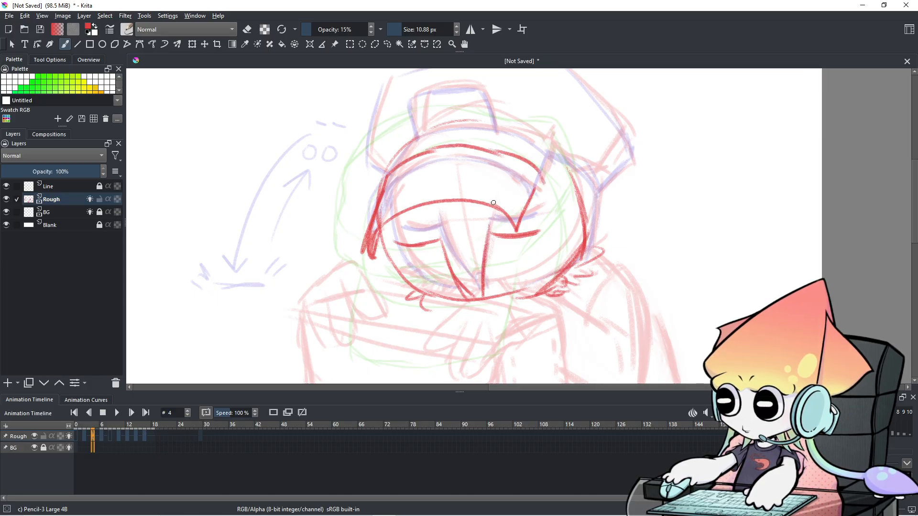
- Flip between frames 3 and 4 to check how the redrawn brim moves
{"action": "left_click", "coordinate": [88, 436]}
{"action": "left_click", "coordinate": [94, 438]}
{"action": "left_click", "coordinate": [89, 435]}
{"action": "left_click", "coordinate": [94, 436]}
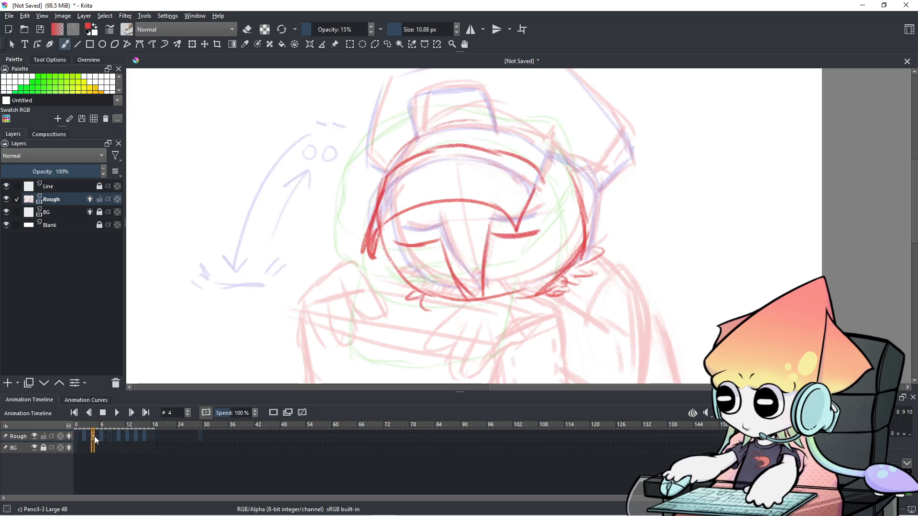
{"action": "left_click", "coordinate": [89, 434]}
{"action": "left_click", "coordinate": [92, 434]}
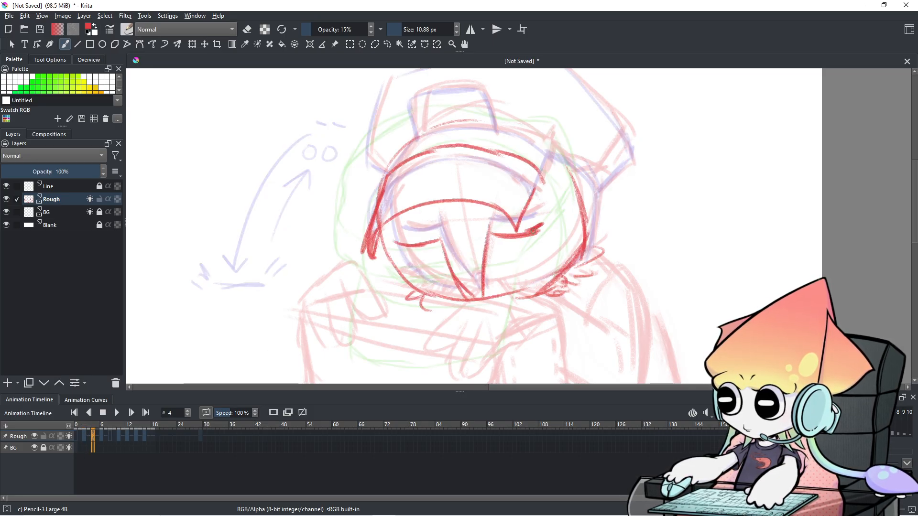
{"action": "left_click_drag", "start_coordinate": [528, 208], "coordinate": [573, 248]}
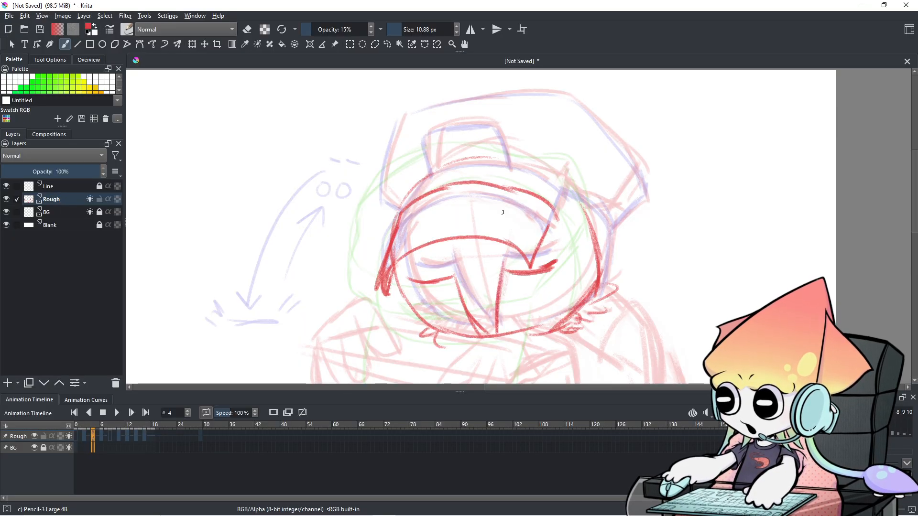
{"action": "left_click_drag", "start_coordinate": [377, 218], "coordinate": [396, 231]}
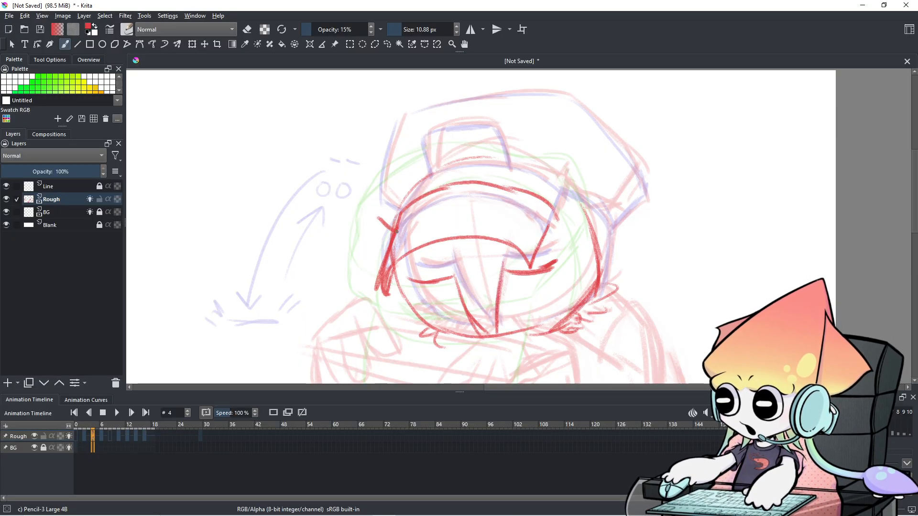
{"action": "left_click_drag", "start_coordinate": [388, 143], "coordinate": [378, 207]}
{"action": "mouse_move", "coordinate": [384, 147]}
{"action": "left_mouse_down"}
{"action": "mouse_move", "coordinate": [377, 203]}
{"action": "mouse_move", "coordinate": [386, 243]}
{"action": "mouse_move", "coordinate": [366, 211]}
{"action": "mouse_move", "coordinate": [367, 230]}
{"action": "mouse_move", "coordinate": [433, 111]}
{"action": "left_mouse_up"}
{"action": "key", "text": "ctrl+z"}
{"action": "key", "text": "ctrl+z"}
{"action": "key", "text": "ctrl+z"}
- Draw the cap's angular outer outline on frame 4, from the brim side over the top to the far corner and back to the head
{"action": "mouse_move", "coordinate": [375, 152]}
{"action": "left_mouse_down"}
{"action": "mouse_move", "coordinate": [426, 111]}
{"action": "mouse_move", "coordinate": [503, 101]}
{"action": "mouse_move", "coordinate": [562, 118]}
{"action": "left_mouse_up"}
{"action": "mouse_move", "coordinate": [458, 92]}
{"action": "left_mouse_down"}
{"action": "mouse_move", "coordinate": [593, 125]}
{"action": "mouse_move", "coordinate": [638, 182]}
{"action": "mouse_move", "coordinate": [619, 225]}
{"action": "left_mouse_up"}
{"action": "left_click_drag", "start_coordinate": [640, 192], "coordinate": [603, 239]}
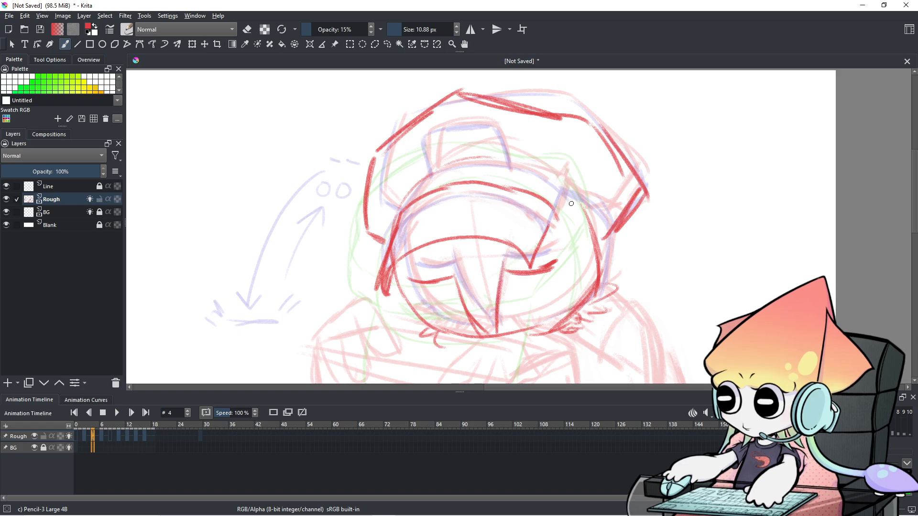
{"action": "mouse_move", "coordinate": [540, 200]}
{"action": "left_mouse_down"}
{"action": "mouse_move", "coordinate": [558, 213]}
{"action": "mouse_move", "coordinate": [544, 243]}
{"action": "mouse_move", "coordinate": [608, 229]}
{"action": "left_mouse_up"}
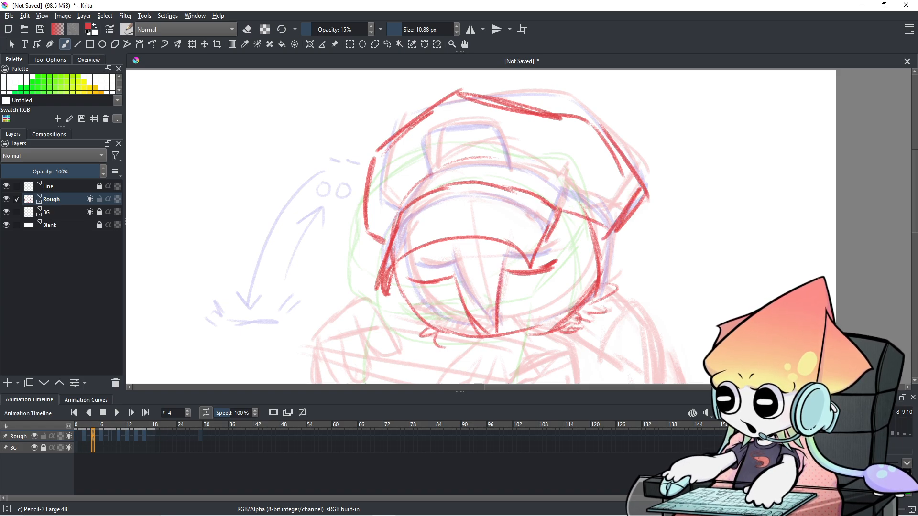
- Draw the rectangular badge on the front of the cap on frame 4, just above the brim
{"action": "left_click_drag", "start_coordinate": [413, 168], "coordinate": [423, 200]}
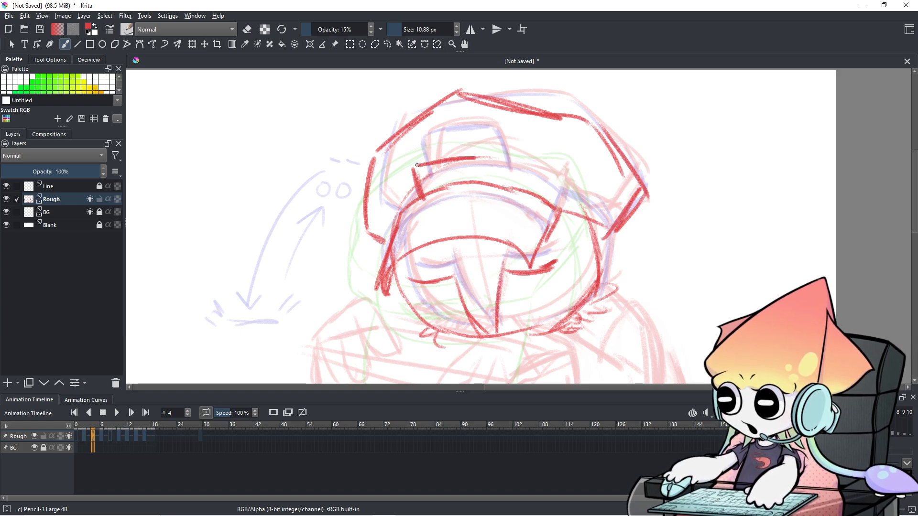
{"action": "key", "text": "ctrl"}
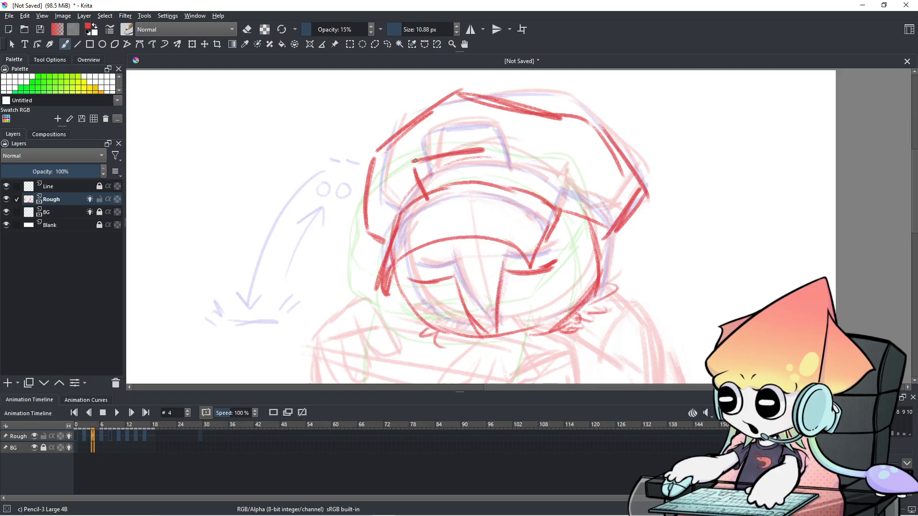
{"action": "mouse_move", "coordinate": [423, 161]}
{"action": "left_mouse_down"}
{"action": "mouse_move", "coordinate": [499, 152]}
{"action": "mouse_move", "coordinate": [469, 154]}
{"action": "mouse_move", "coordinate": [509, 190]}
{"action": "left_mouse_up"}
{"action": "scroll", "coordinate": [509, 190], "scroll_direction": "down", "scroll_amount": 5}
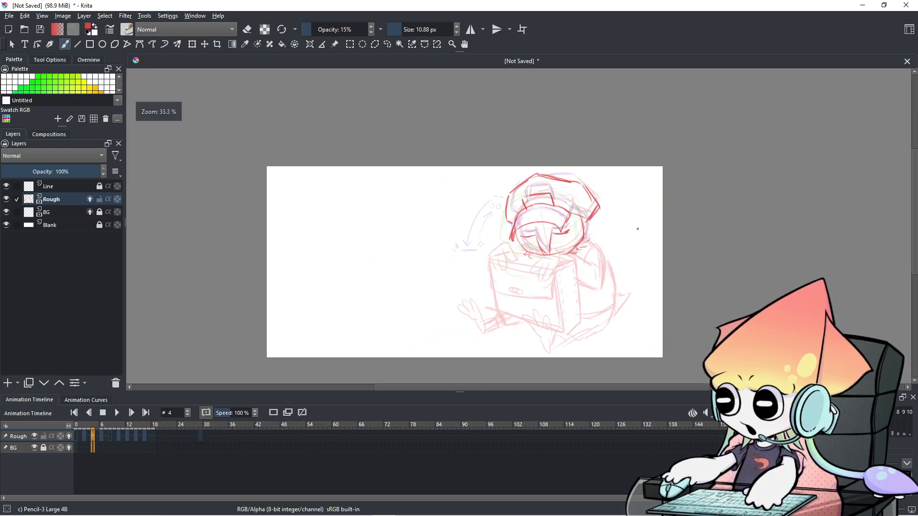
{"action": "scroll", "coordinate": [644, 238], "scroll_direction": "up", "scroll_amount": 3}
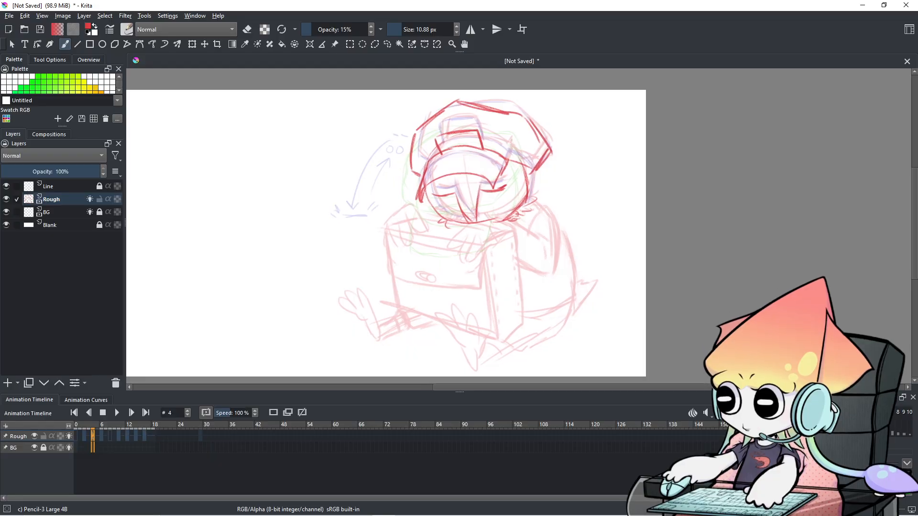
{"action": "left_click", "coordinate": [86, 400]}
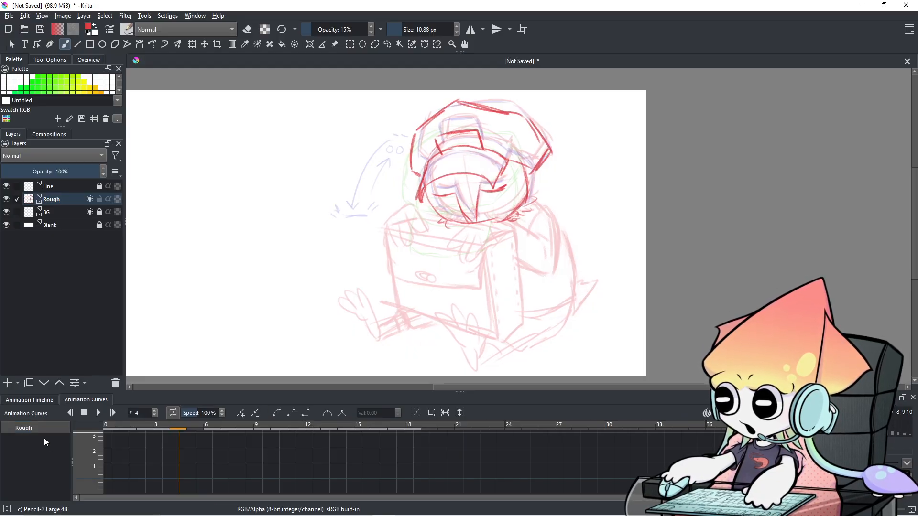
{"action": "left_click", "coordinate": [22, 402]}
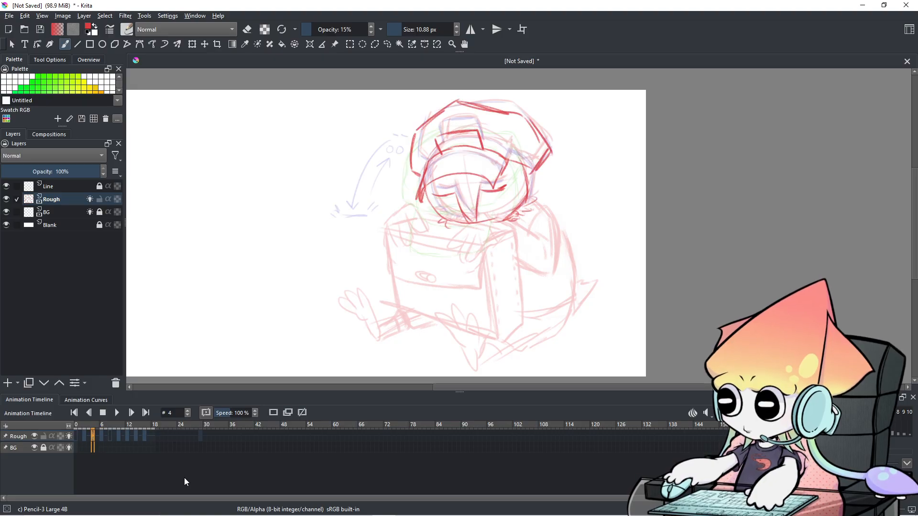
- Try redrawing the slanted edge below the cap's far corner on frame 5, closer to the head
{"action": "scroll", "coordinate": [489, 252], "scroll_direction": "up", "scroll_amount": 2}
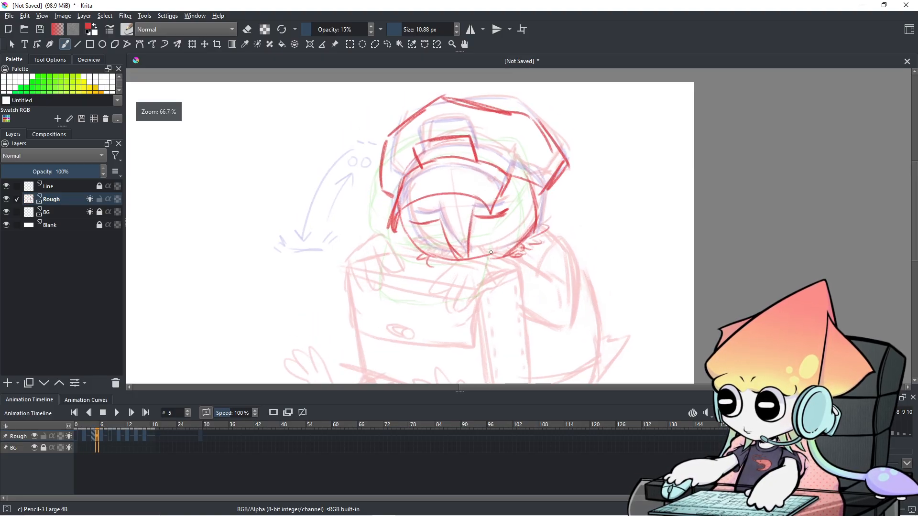
{"action": "key", "text": "e"}
{"action": "mouse_move", "coordinate": [545, 201]}
{"action": "left_mouse_down"}
{"action": "mouse_move", "coordinate": [559, 156]}
{"action": "mouse_move", "coordinate": [543, 201]}
{"action": "left_mouse_up"}
{"action": "key", "text": "e"}
{"action": "key", "text": "ctrl+z"}
{"action": "left_click_drag", "start_coordinate": [561, 158], "coordinate": [532, 202]}
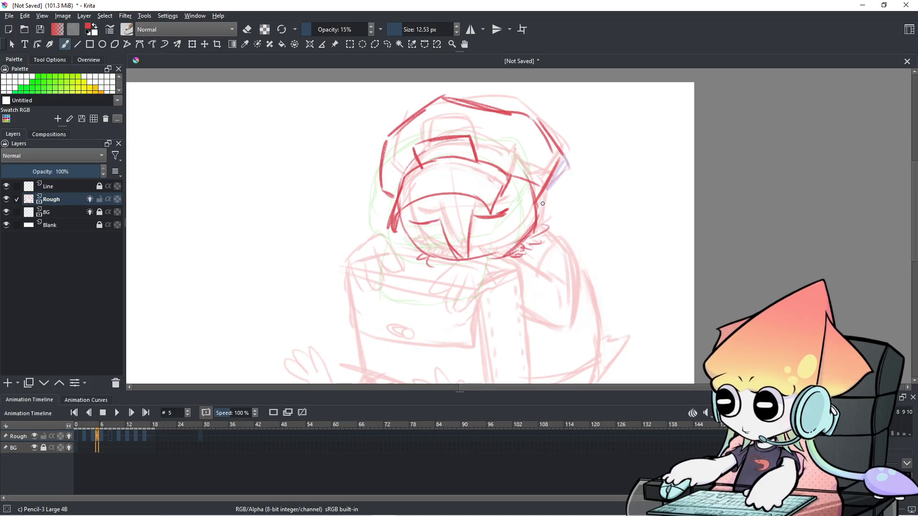
- Flip back and forth through the frames up to frame 5 to check the motion of the head and cap
{"action": "left_click_drag", "start_coordinate": [562, 198], "coordinate": [524, 193]}
{"action": "key", "text": "Left"}
{"action": "key", "text": "Left"}
{"action": "key", "text": "Left"}
{"action": "key", "text": "Left"}
{"action": "key", "text": "Right"}
{"action": "key", "text": "Right"}
{"action": "key", "text": "Right"}
{"action": "key", "text": "Right"}
{"action": "key", "text": "Left"}
{"action": "key", "text": "Right"}
{"action": "key", "text": "Left"}
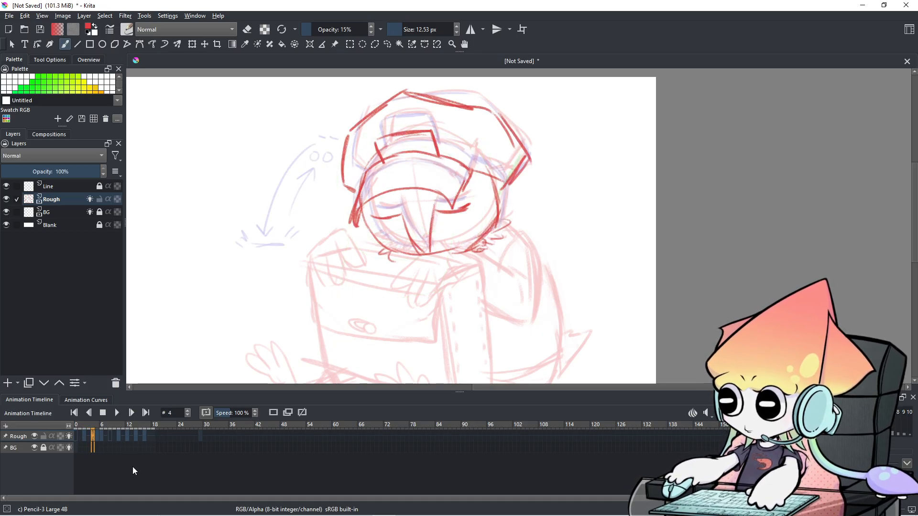
{"action": "key", "text": "Right"}
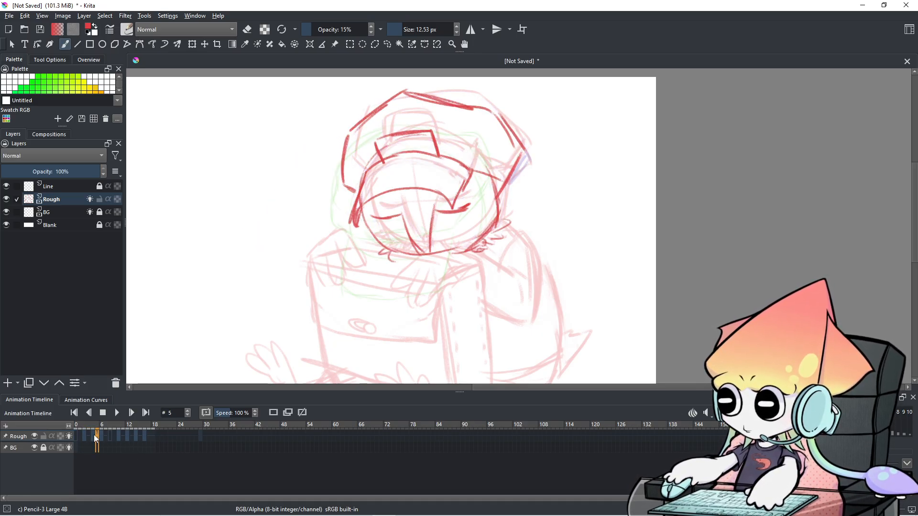
- Remove the extra keyframe at frame 5 and flip between frames 3 and 4 to compare the cap
{"action": "right_click", "coordinate": [93, 435]}
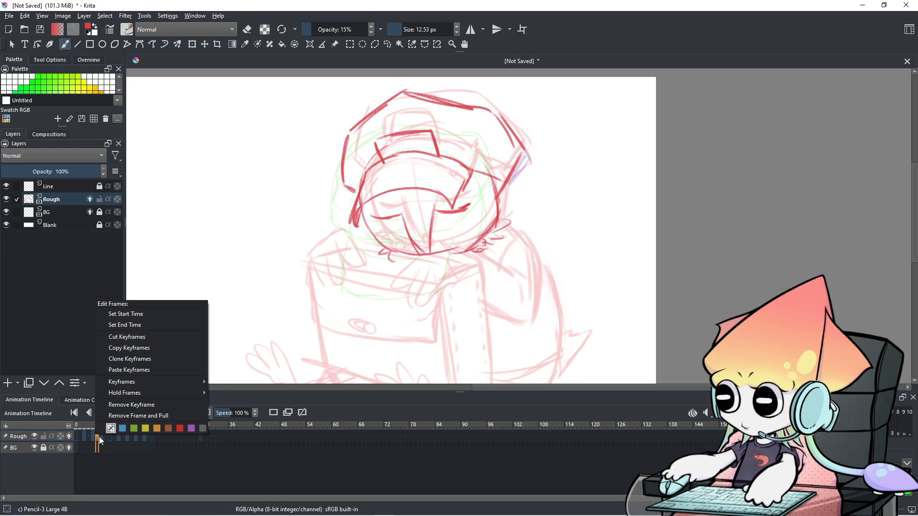
{"action": "left_click", "coordinate": [124, 407]}
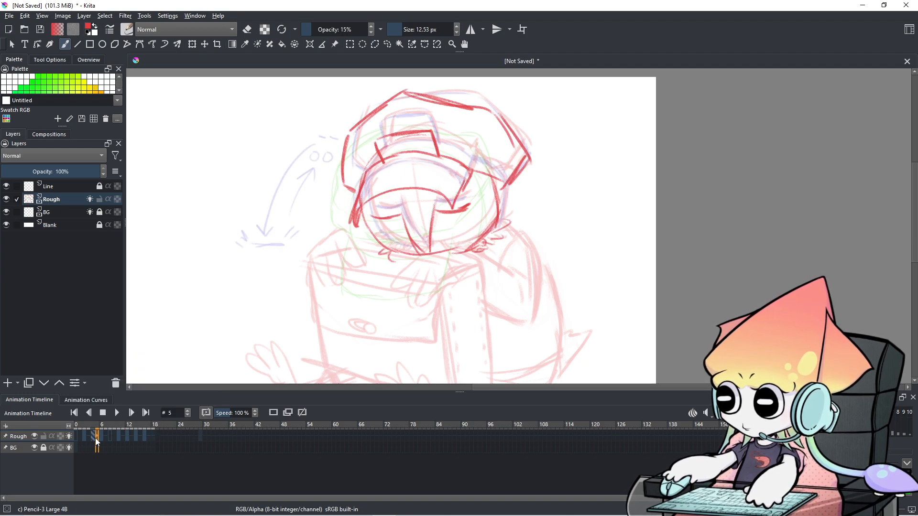
{"action": "key", "text": "Left"}
{"action": "key", "text": "Left"}
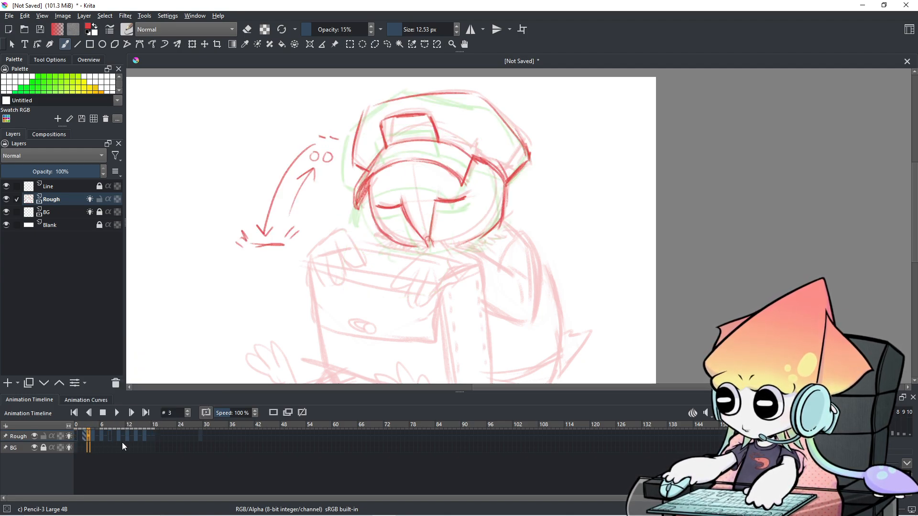
{"action": "key", "text": "Right"}
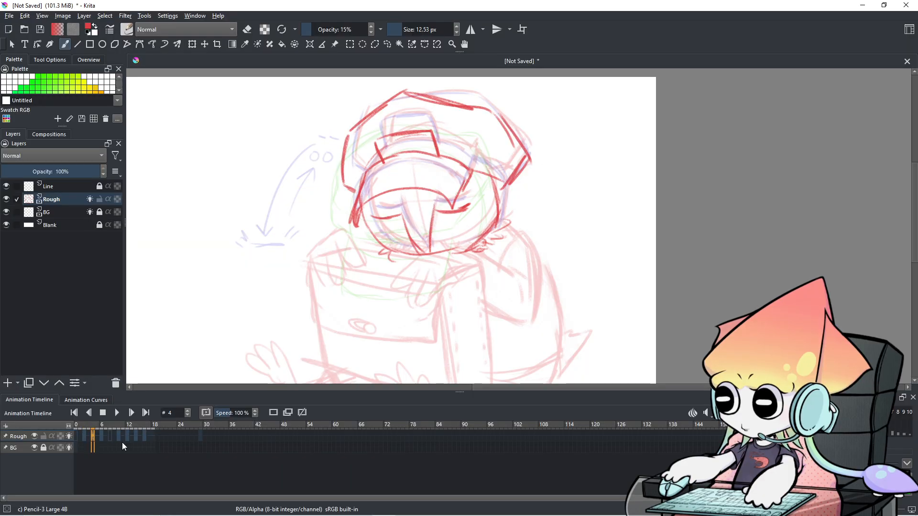
{"action": "key", "text": "Left"}
{"action": "key", "text": "Right"}
{"action": "key", "text": "Left"}
{"action": "key", "text": "Right"}
- Erase the slanted edge below the cap's far corner on frame 4 and redraw it closer to the head
{"action": "key", "text": "e"}
{"action": "mouse_move", "coordinate": [523, 181]}
{"action": "left_mouse_down"}
{"action": "mouse_move", "coordinate": [513, 164]}
{"action": "mouse_move", "coordinate": [510, 192]}
{"action": "mouse_move", "coordinate": [511, 170]}
{"action": "mouse_move", "coordinate": [535, 157]}
{"action": "left_mouse_up"}
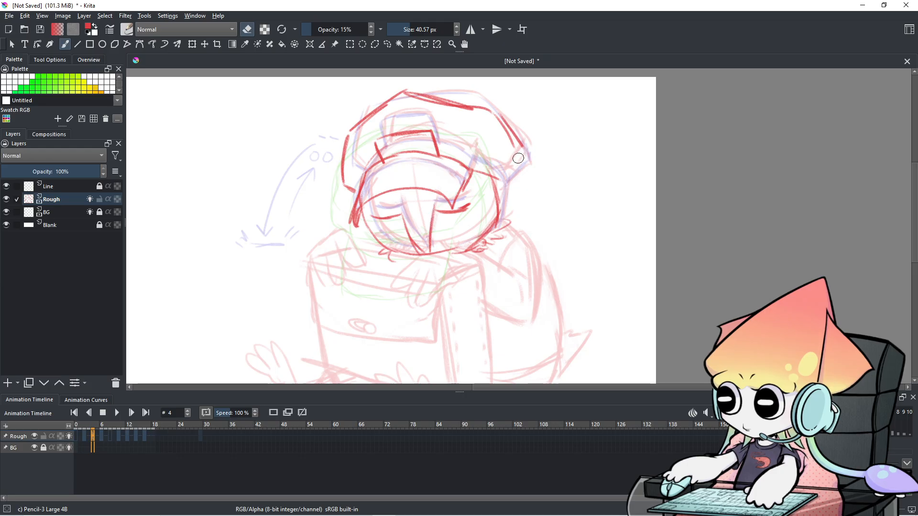
{"action": "key", "text": "bracketleft"}
{"action": "key", "text": "bracketleft"}
{"action": "key", "text": "bracketleft"}
{"action": "key", "text": "bracketleft"}
{"action": "key", "text": "e"}
{"action": "mouse_move", "coordinate": [504, 191]}
{"action": "left_mouse_down"}
{"action": "mouse_move", "coordinate": [523, 153]}
{"action": "mouse_move", "coordinate": [498, 191]}
{"action": "left_mouse_up"}
{"action": "key", "text": "ctrl+z"}
{"action": "key", "text": "ctrl+z"}
{"action": "left_click_drag", "start_coordinate": [520, 160], "coordinate": [494, 192]}
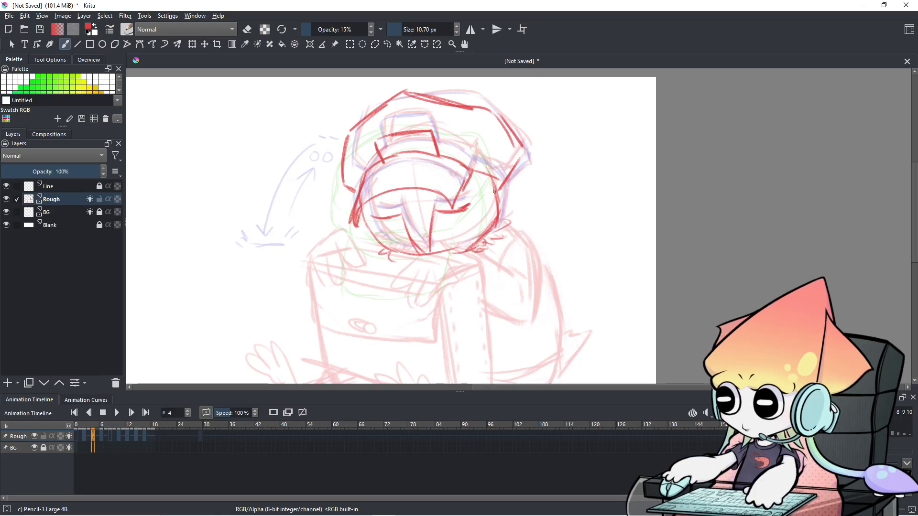
- Flip back and forth through frames 3 to 8 to examine how the head and cap drop during the nod
{"action": "key", "text": "Left"}
{"action": "key", "text": "Right"}
{"action": "key", "text": "Left"}
{"action": "key", "text": "Right"}
{"action": "key", "text": "Right"}
{"action": "key", "text": "Left"}
{"action": "key", "text": "Left"}
{"action": "key", "text": "Right"}
{"action": "key", "text": "Right"}
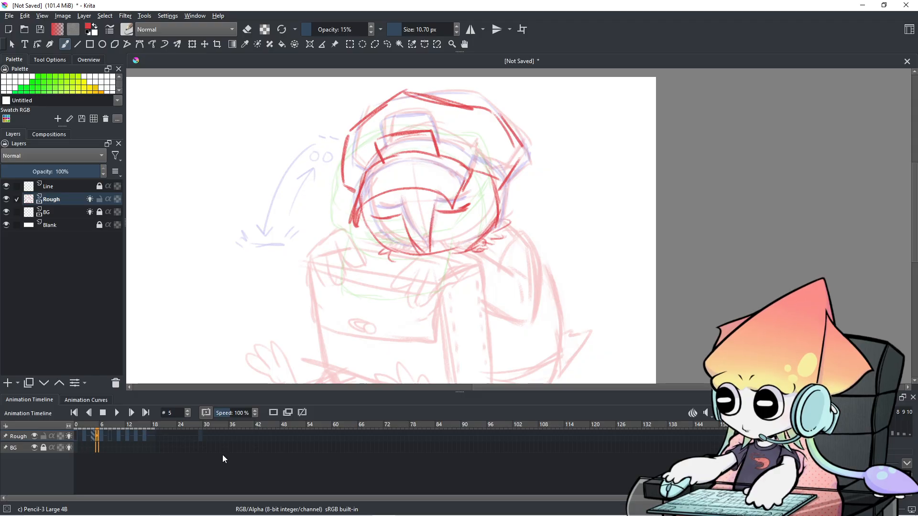
{"action": "key", "text": "Right"}
{"action": "key", "text": "Right"}
{"action": "key", "text": "Right"}
{"action": "key", "text": "Left"}
{"action": "key", "text": "Left"}
{"action": "key", "text": "Left"}
{"action": "key", "text": "Right"}
{"action": "key", "text": "Left"}
{"action": "key", "text": "Right"}
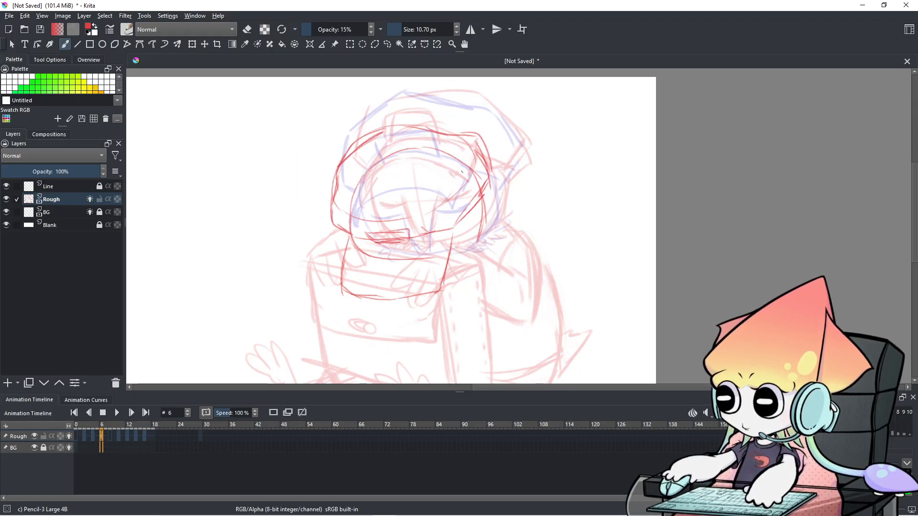
- Sketch the feather tufts on the neck behind the lowered head on frame 6
{"action": "mouse_move", "coordinate": [486, 200]}
{"action": "left_mouse_down"}
{"action": "mouse_move", "coordinate": [487, 237]}
{"action": "mouse_move", "coordinate": [473, 249]}
{"action": "mouse_move", "coordinate": [500, 238]}
{"action": "mouse_move", "coordinate": [506, 221]}
{"action": "mouse_move", "coordinate": [492, 216]}
{"action": "left_mouse_up"}
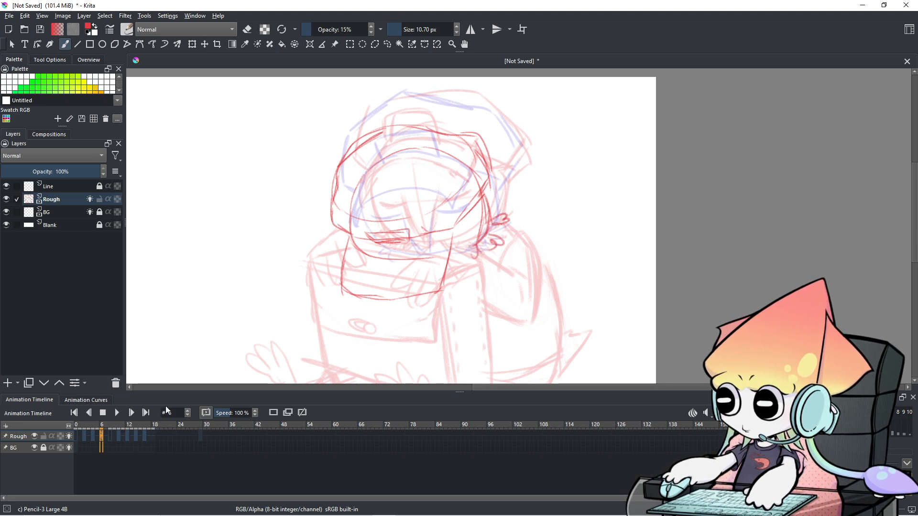
{"action": "left_click", "coordinate": [110, 437]}
{"action": "left_click_drag", "start_coordinate": [493, 163], "coordinate": [494, 195]}
- Compare the poses on frames 4, 6, 8 and 10 to plan the missing in-between on frame 8
{"action": "left_click", "coordinate": [97, 435]}
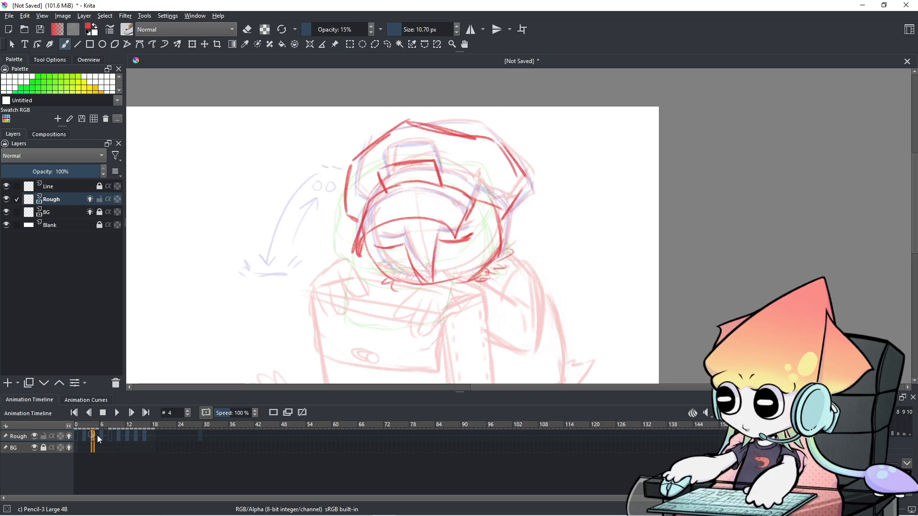
{"action": "left_click", "coordinate": [110, 437]}
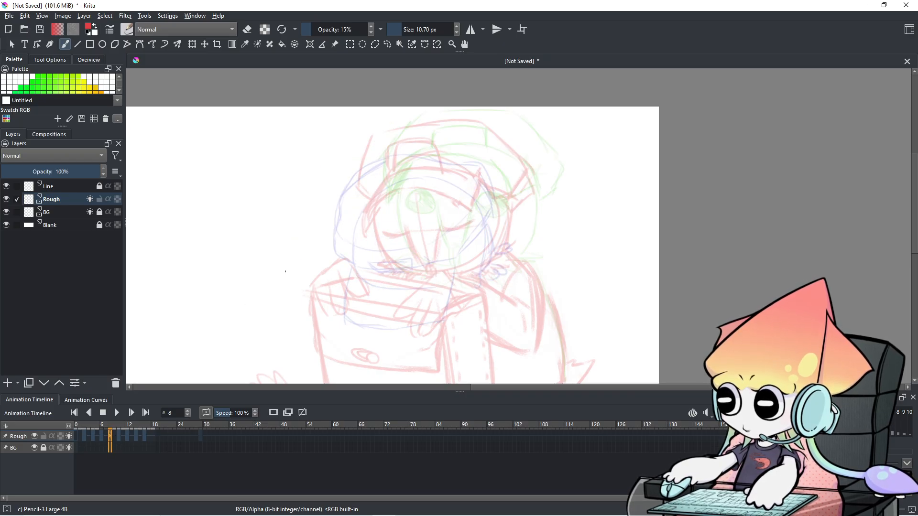
{"action": "left_click", "coordinate": [93, 435]}
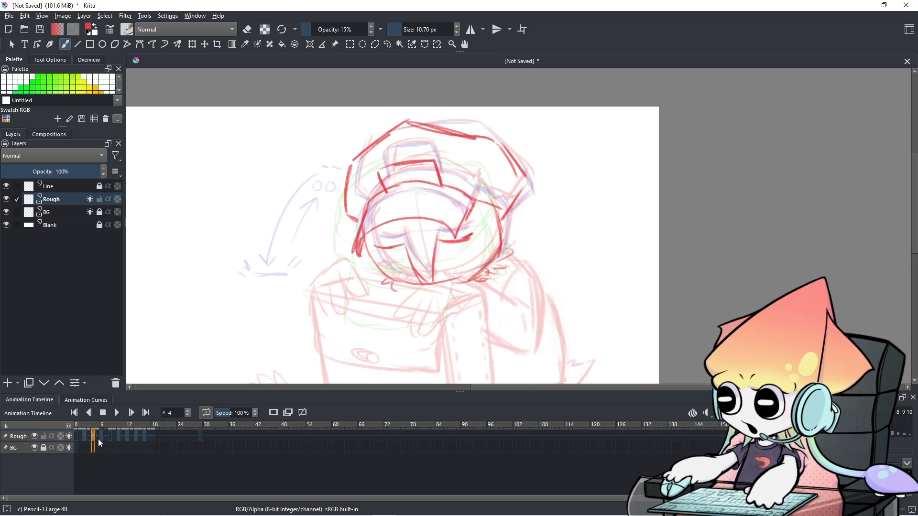
{"action": "left_click", "coordinate": [91, 438]}
{"action": "left_click", "coordinate": [93, 436]}
{"action": "left_click", "coordinate": [101, 438]}
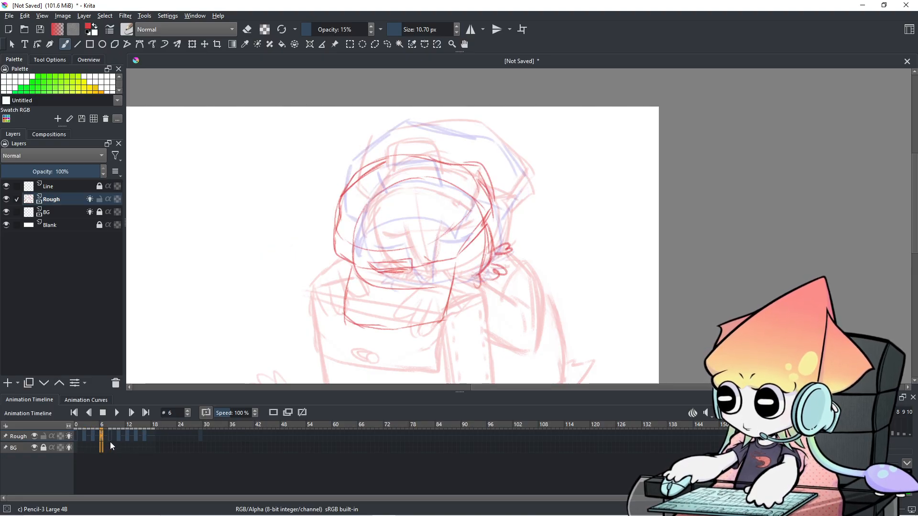
{"action": "left_click", "coordinate": [110, 436]}
{"action": "left_click", "coordinate": [120, 436]}
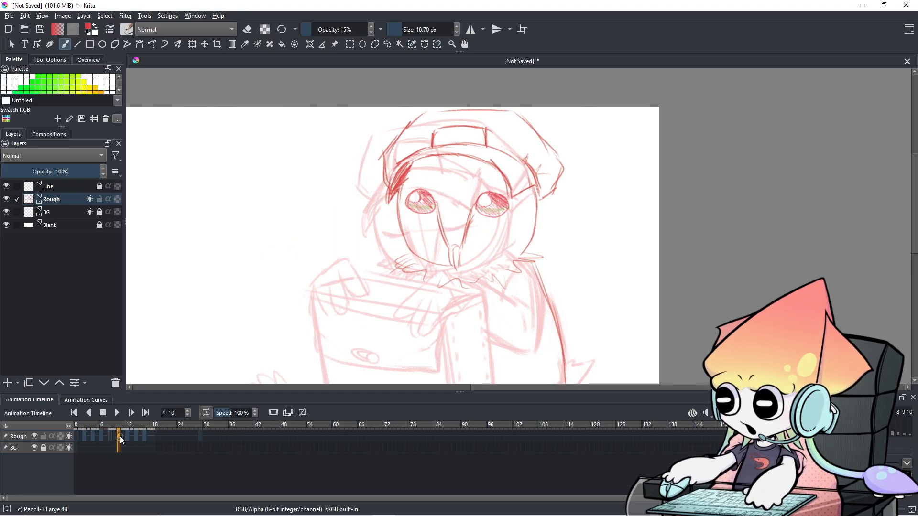
- Try marking position dots alongside the motion arc on frame 4, circling the middle one, and undo the marks
{"action": "left_click", "coordinate": [93, 435]}
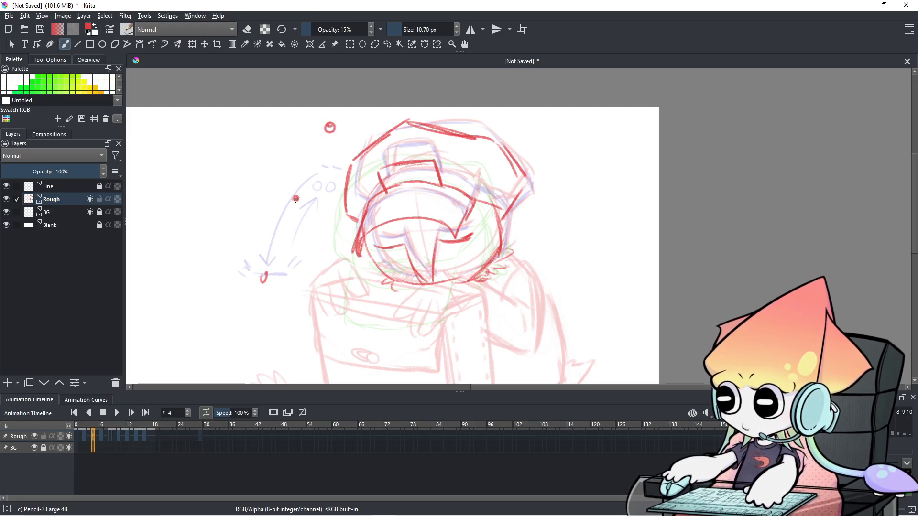
{"action": "left_click_drag", "start_coordinate": [294, 210], "coordinate": [289, 211]}
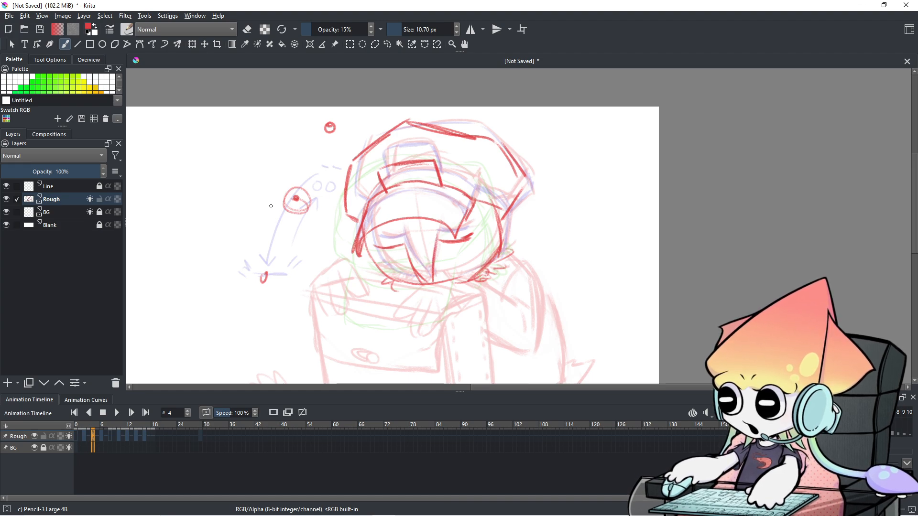
{"action": "key", "text": "ctrl+z"}
{"action": "key", "text": "ctrl+z"}
{"action": "key", "text": "ctrl+z"}
{"action": "key", "text": "ctrl+z"}
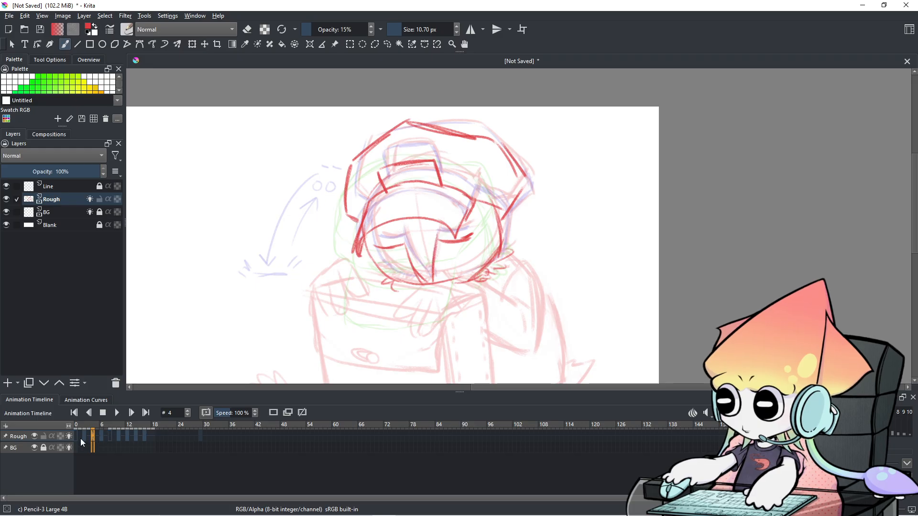
- Review frames 2 to 6 and try a curve for the near side of the head on frame 8
{"action": "left_click", "coordinate": [80, 437]}
{"action": "left_click", "coordinate": [88, 437]}
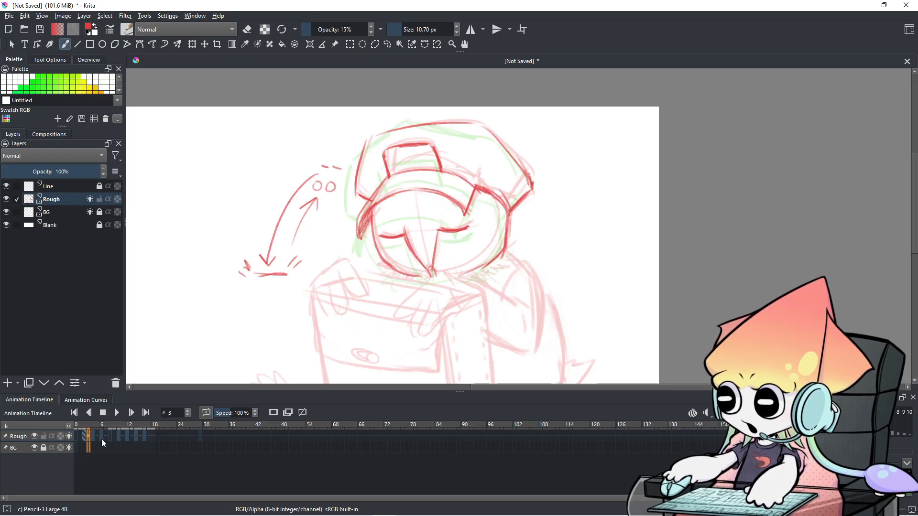
{"action": "left_click", "coordinate": [92, 436]}
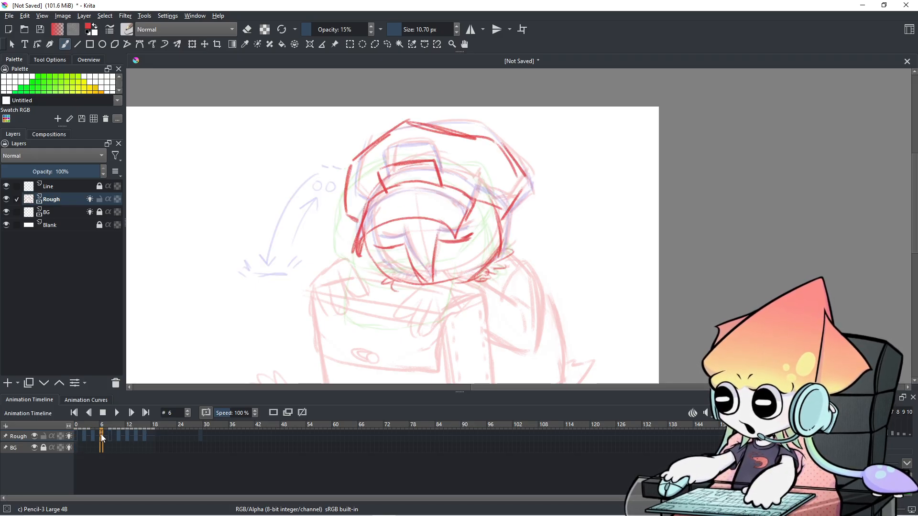
{"action": "left_click", "coordinate": [110, 437]}
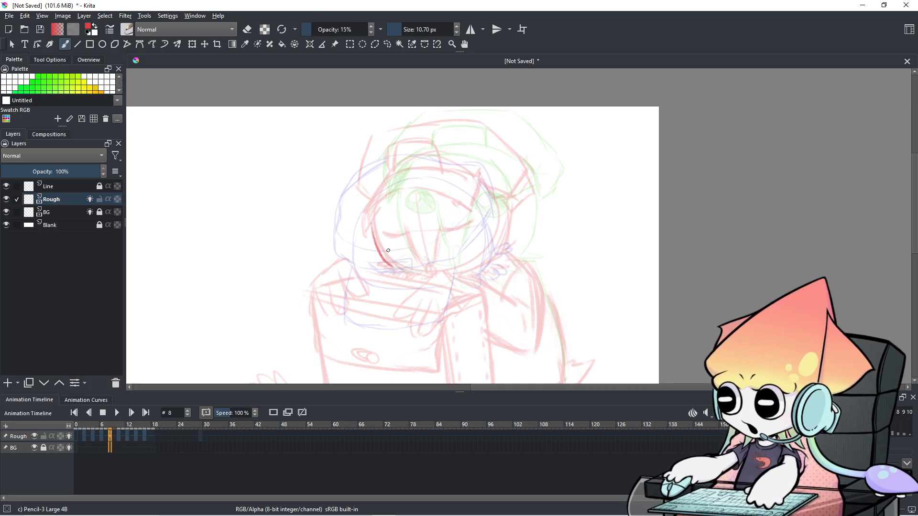
{"action": "mouse_move", "coordinate": [378, 264]}
{"action": "left_mouse_down"}
{"action": "mouse_move", "coordinate": [394, 277]}
{"action": "mouse_move", "coordinate": [372, 225]}
{"action": "mouse_move", "coordinate": [378, 251]}
{"action": "mouse_move", "coordinate": [369, 255]}
{"action": "mouse_move", "coordinate": [382, 276]}
{"action": "left_mouse_up"}
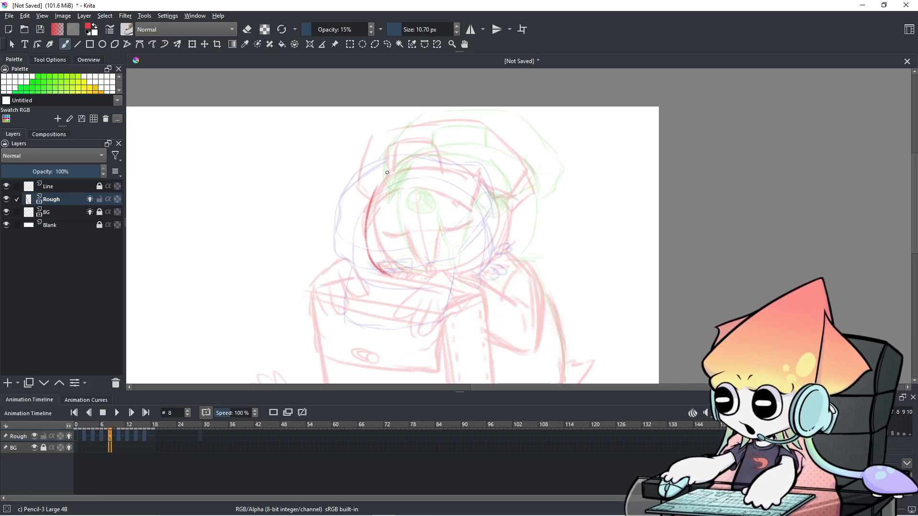
{"action": "key", "text": "ctrl+z"}
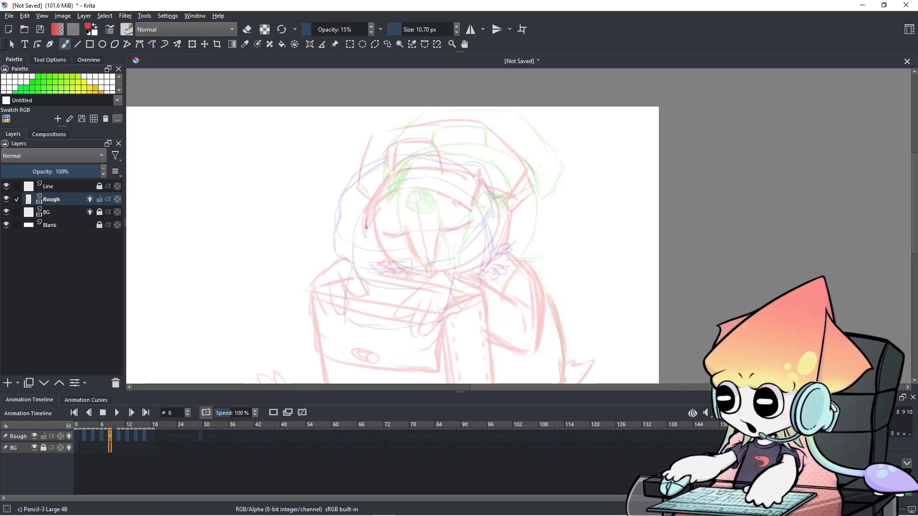
- Try sketching the near side and top of the head on frame 8, compare with frame 4 and undo the outline
{"action": "left_click_drag", "start_coordinate": [384, 269], "coordinate": [404, 282]}
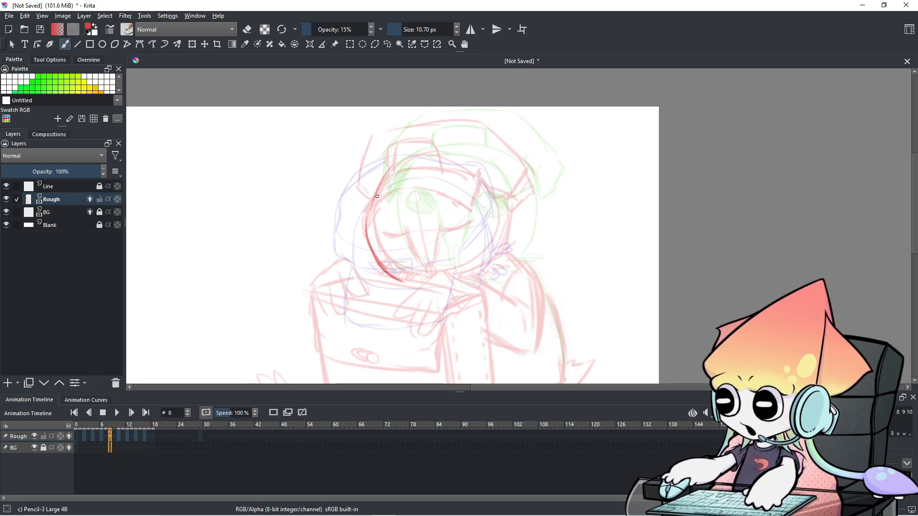
{"action": "mouse_move", "coordinate": [381, 176]}
{"action": "left_mouse_down"}
{"action": "mouse_move", "coordinate": [440, 146]}
{"action": "mouse_move", "coordinate": [421, 150]}
{"action": "mouse_move", "coordinate": [463, 146]}
{"action": "mouse_move", "coordinate": [467, 161]}
{"action": "left_mouse_up"}
{"action": "key", "text": "ctrl+z"}
{"action": "key", "text": "ctrl+z"}
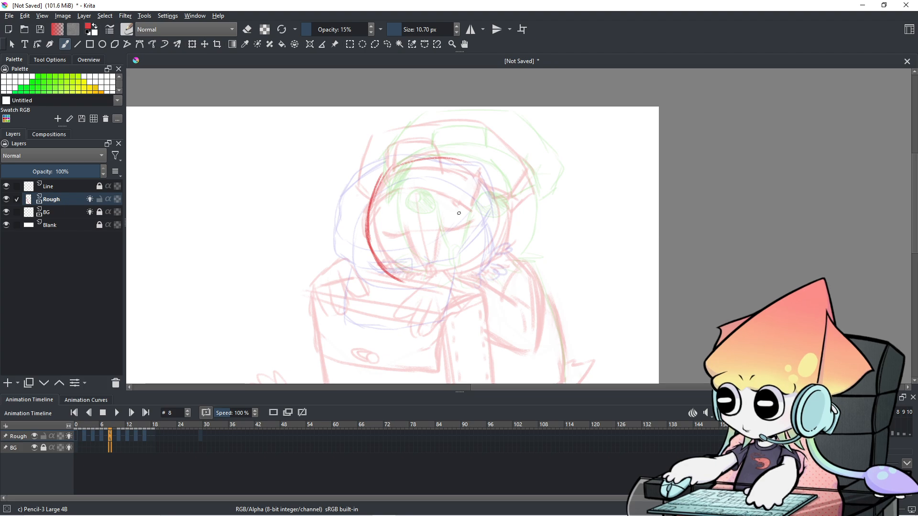
{"action": "left_click", "coordinate": [93, 435]}
{"action": "left_click", "coordinate": [110, 435]}
{"action": "key", "text": "ctrl+z"}
{"action": "key", "text": "ctrl+z"}
{"action": "key", "text": "ctrl+z"}
{"action": "key", "text": "ctrl+z"}
{"action": "key", "text": "ctrl+z"}
- Try one steeper curve for the near side of the head on frame 8 and check it against frame 4
{"action": "left_click_drag", "start_coordinate": [376, 181], "coordinate": [388, 257]}
{"action": "key", "text": "ctrl+z"}
{"action": "mouse_move", "coordinate": [374, 181]}
{"action": "left_mouse_down"}
{"action": "mouse_move", "coordinate": [367, 208]}
{"action": "mouse_move", "coordinate": [385, 250]}
{"action": "mouse_move", "coordinate": [368, 231]}
{"action": "mouse_move", "coordinate": [392, 279]}
{"action": "left_mouse_up"}
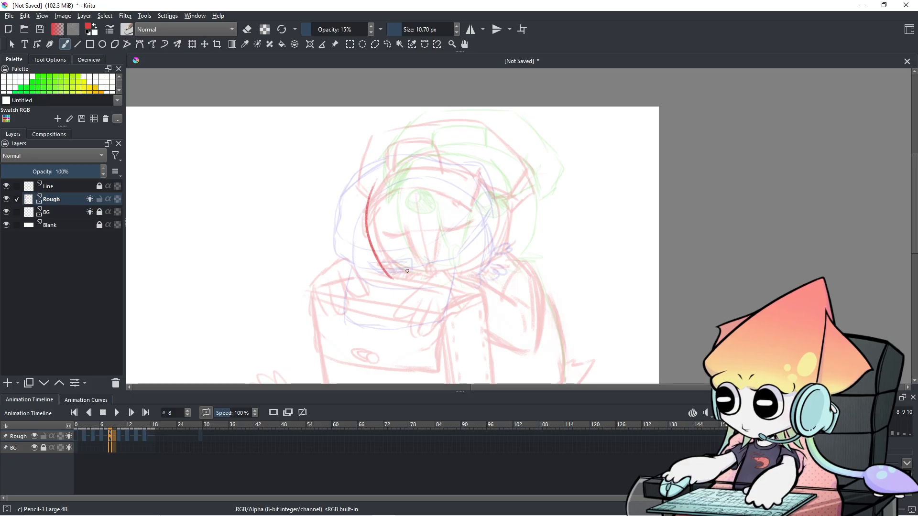
{"action": "left_click", "coordinate": [92, 437]}
{"action": "left_click", "coordinate": [114, 437]}
{"action": "key", "text": "Left"}
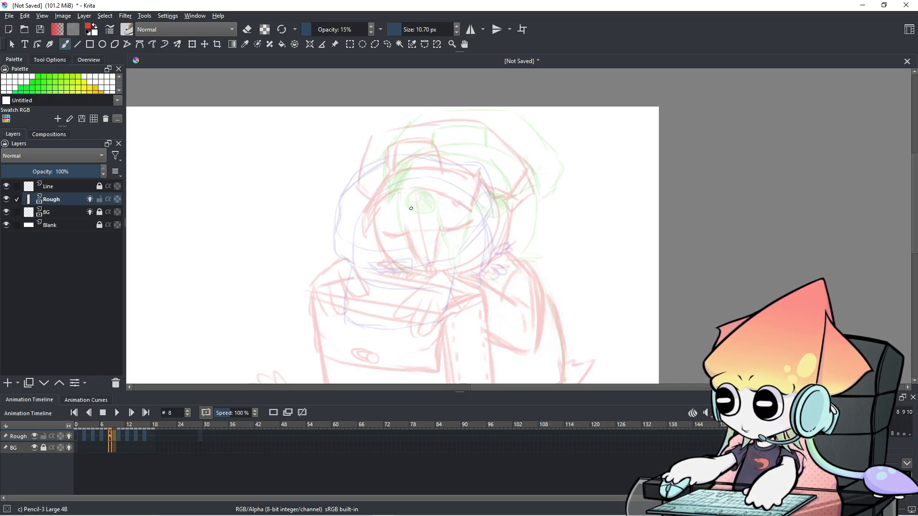
- Try the near side of the head further inward on frame 8, compare with neighbouring frames and undo it
{"action": "left_click_drag", "start_coordinate": [402, 173], "coordinate": [391, 232]}
{"action": "key", "text": "ctrl+z"}
{"action": "left_click_drag", "start_coordinate": [391, 177], "coordinate": [395, 242]}
{"action": "left_click_drag", "start_coordinate": [390, 208], "coordinate": [398, 240]}
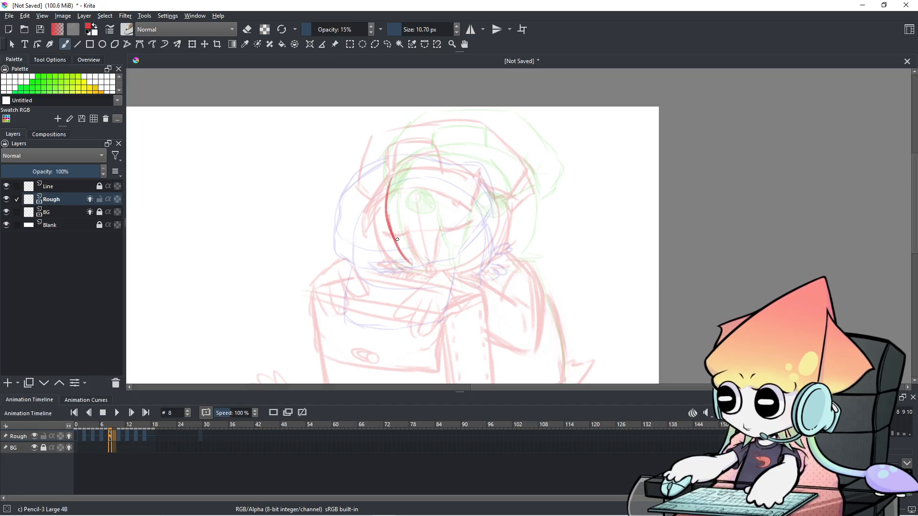
{"action": "left_click", "coordinate": [143, 436]}
{"action": "left_click", "coordinate": [103, 436]}
{"action": "left_click", "coordinate": [116, 437]}
{"action": "key", "text": "ctrl+z"}
{"action": "key", "text": "ctrl+z"}
{"action": "key", "text": "ctrl+z"}
- Sketch the near side of the face on frame 8 as one curve running down to the beak
{"action": "left_click_drag", "start_coordinate": [387, 193], "coordinate": [392, 243]}
{"action": "key", "text": "ctrl+z"}
{"action": "mouse_move", "coordinate": [380, 194]}
{"action": "left_mouse_down"}
{"action": "mouse_move", "coordinate": [400, 256]}
{"action": "mouse_move", "coordinate": [386, 236]}
{"action": "mouse_move", "coordinate": [420, 273]}
{"action": "left_mouse_up"}
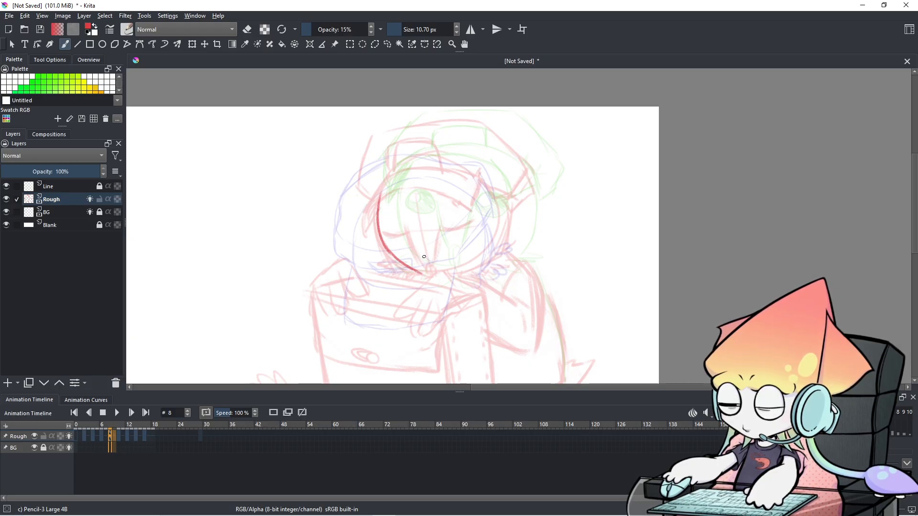
- Sketch the narrowed eyes with shading and the beak's converging lines on frame 8, and reinforce the lower face outline
{"action": "left_click_drag", "start_coordinate": [403, 229], "coordinate": [400, 242]}
{"action": "key", "text": "ctrl+z"}
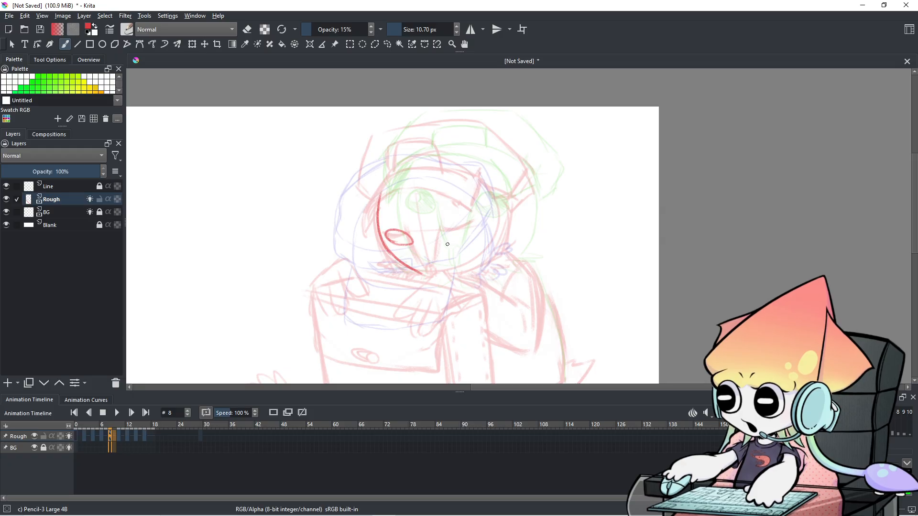
{"action": "left_click_drag", "start_coordinate": [414, 240], "coordinate": [432, 278]}
{"action": "key", "text": "ctrl+z"}
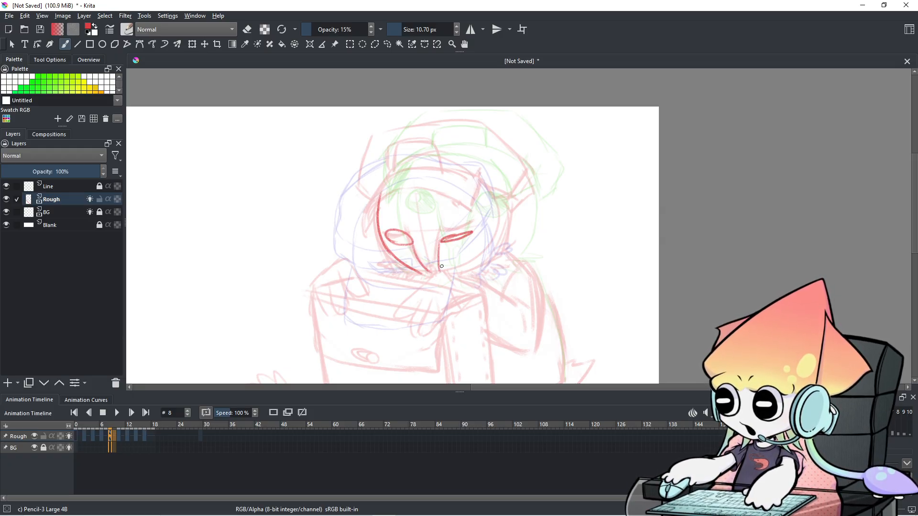
{"action": "left_click_drag", "start_coordinate": [402, 244], "coordinate": [412, 244]}
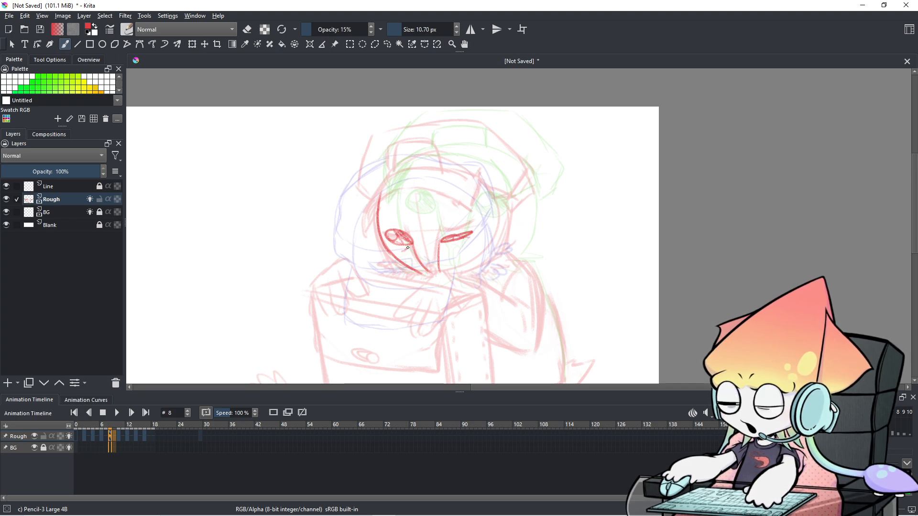
{"action": "left_click_drag", "start_coordinate": [105, 437], "coordinate": [110, 438]}
{"action": "left_click_drag", "start_coordinate": [397, 246], "coordinate": [421, 273]}
- Sketch the raised folded wing beside the bag on frame 8
{"action": "mouse_move", "coordinate": [519, 257]}
{"action": "left_mouse_down"}
{"action": "mouse_move", "coordinate": [539, 272]}
{"action": "mouse_move", "coordinate": [521, 257]}
{"action": "mouse_move", "coordinate": [540, 274]}
{"action": "mouse_move", "coordinate": [510, 221]}
{"action": "mouse_move", "coordinate": [500, 249]}
{"action": "mouse_move", "coordinate": [539, 315]}
{"action": "left_mouse_up"}
{"action": "key", "text": "ctrl+z"}
{"action": "key", "text": "ctrl+z"}
{"action": "mouse_move", "coordinate": [493, 340]}
{"action": "left_mouse_down"}
{"action": "mouse_move", "coordinate": [537, 350]}
{"action": "mouse_move", "coordinate": [528, 345]}
{"action": "mouse_move", "coordinate": [546, 333]}
{"action": "mouse_move", "coordinate": [547, 268]}
{"action": "left_mouse_up"}
{"action": "key", "text": "ctrl+z"}
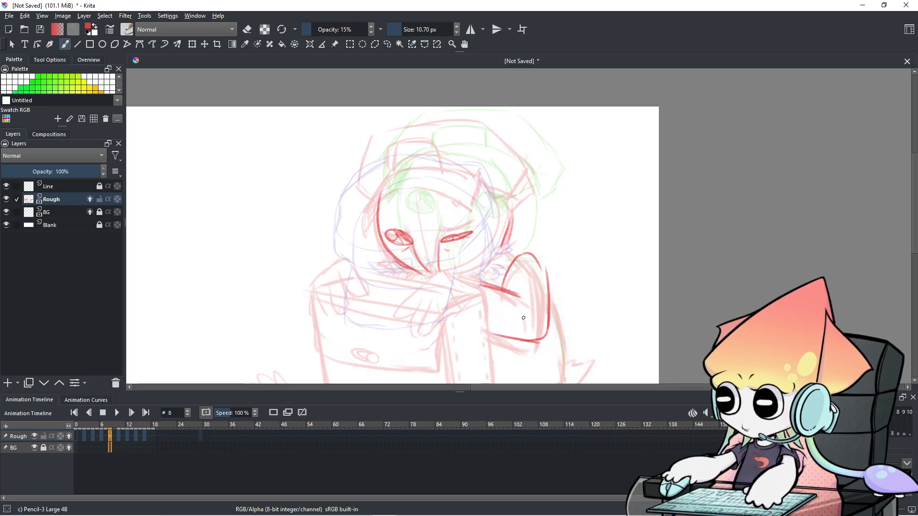
- Sketch the folded wing beside the bag on frame 10, following the wing on frame 8
{"action": "left_click", "coordinate": [119, 435]}
{"action": "mouse_move", "coordinate": [536, 260]}
{"action": "left_mouse_down"}
{"action": "mouse_move", "coordinate": [550, 304]}
{"action": "mouse_move", "coordinate": [502, 296]}
{"action": "mouse_move", "coordinate": [518, 301]}
{"action": "left_mouse_up"}
{"action": "mouse_move", "coordinate": [497, 340]}
{"action": "left_mouse_down"}
{"action": "mouse_move", "coordinate": [535, 351]}
{"action": "mouse_move", "coordinate": [508, 343]}
{"action": "mouse_move", "coordinate": [533, 348]}
{"action": "mouse_move", "coordinate": [548, 337]}
{"action": "left_mouse_up"}
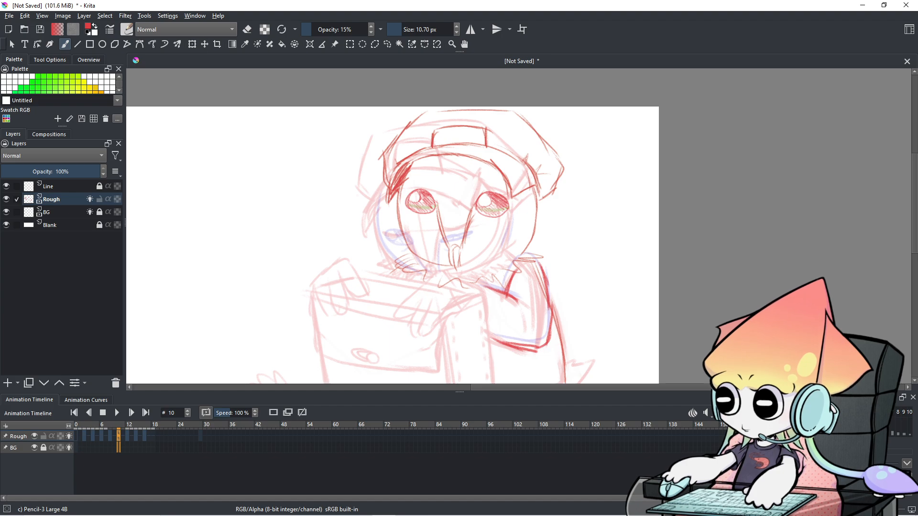
{"action": "left_click", "coordinate": [101, 436]}
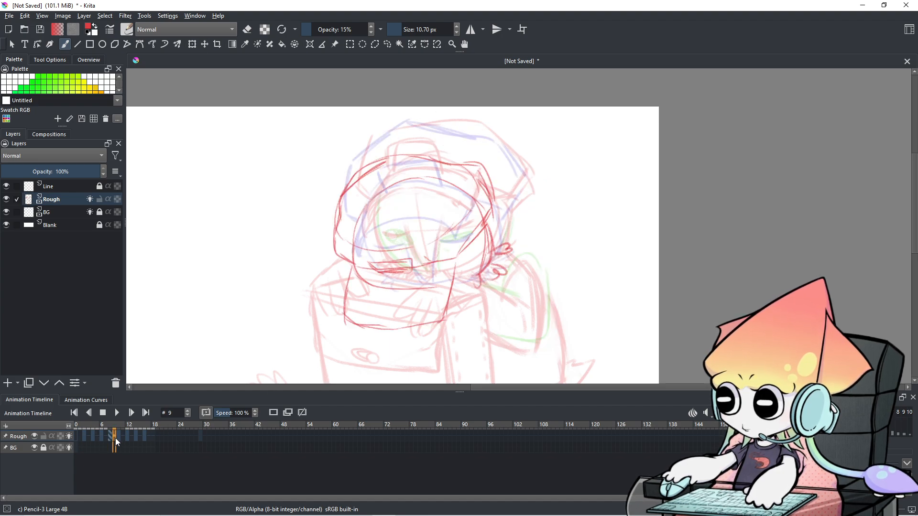
{"action": "left_click", "coordinate": [116, 438]}
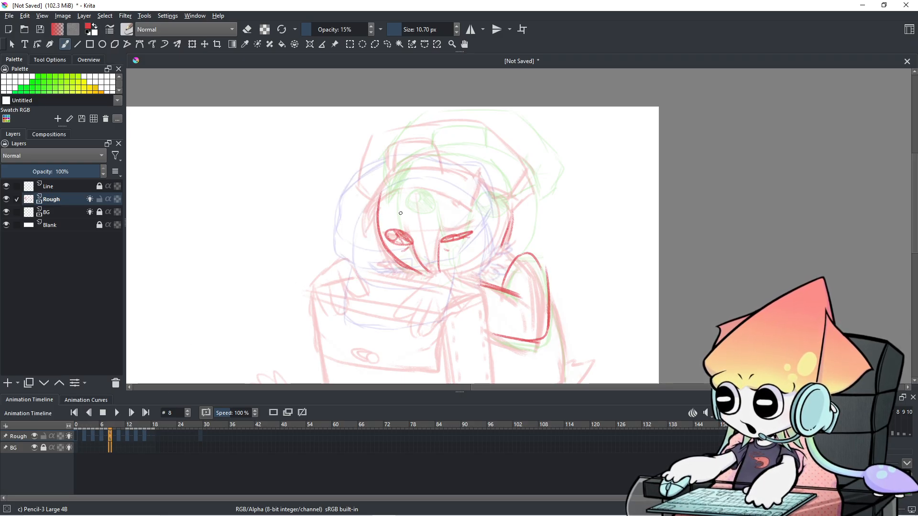
{"action": "mouse_move", "coordinate": [331, 214]}
{"action": "left_mouse_down"}
{"action": "mouse_move", "coordinate": [353, 210]}
{"action": "mouse_move", "coordinate": [337, 255]}
{"action": "mouse_move", "coordinate": [337, 199]}
{"action": "mouse_move", "coordinate": [360, 242]}
{"action": "mouse_move", "coordinate": [318, 235]}
{"action": "mouse_move", "coordinate": [354, 215]}
{"action": "mouse_move", "coordinate": [352, 251]}
{"action": "left_mouse_up"}
{"action": "key", "text": "ctrl+z"}
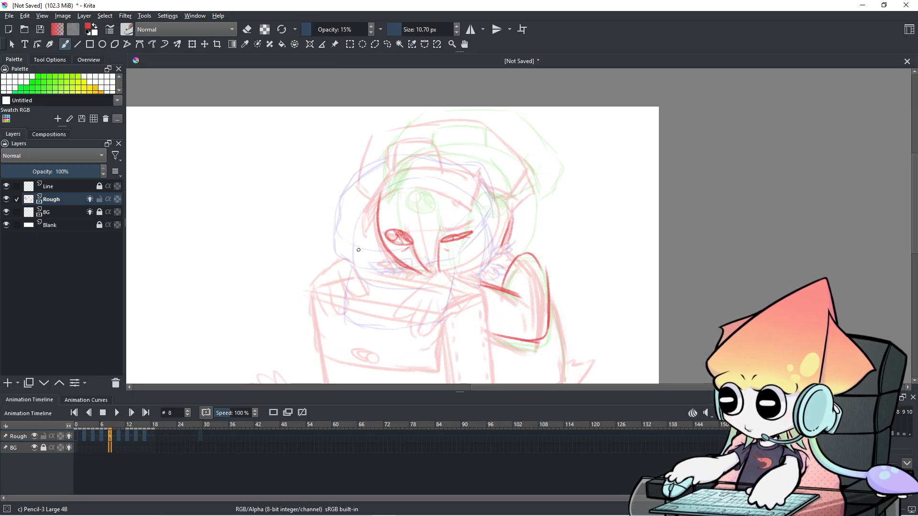
{"action": "left_click_drag", "start_coordinate": [212, 261], "coordinate": [203, 276]}
{"action": "key", "text": "ctrl+z"}
{"action": "left_click_drag", "start_coordinate": [313, 200], "coordinate": [312, 207]}
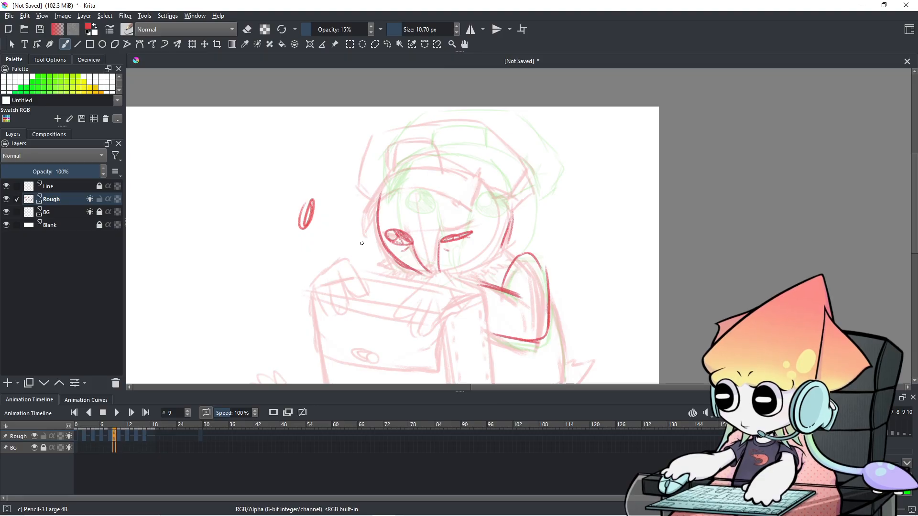
{"action": "key", "text": "ctrl+z"}
{"action": "left_click_drag", "start_coordinate": [332, 249], "coordinate": [333, 230]}
{"action": "key", "text": "ctrl+z"}
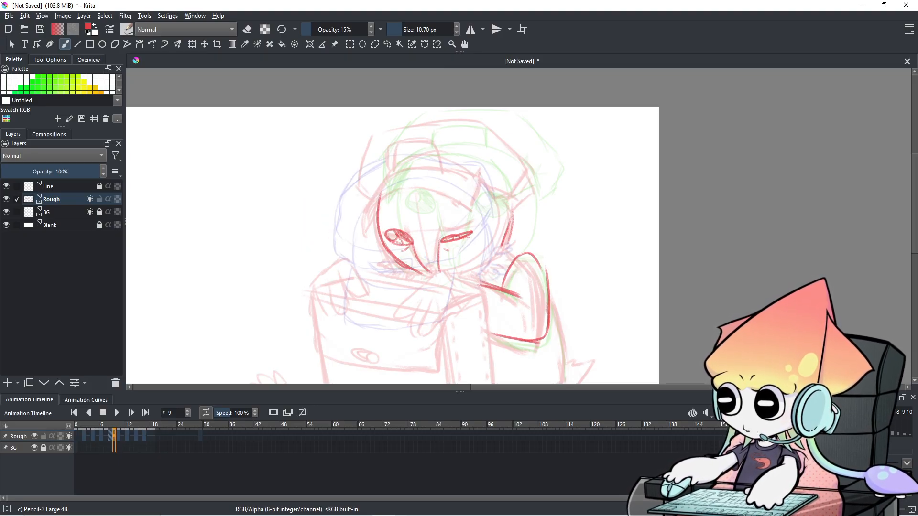
- Sketch the cap's visor with its upper and lower curves and slanted ends on frame 8, and extend the head's far side
{"action": "left_click_drag", "start_coordinate": [111, 437], "coordinate": [110, 437]}
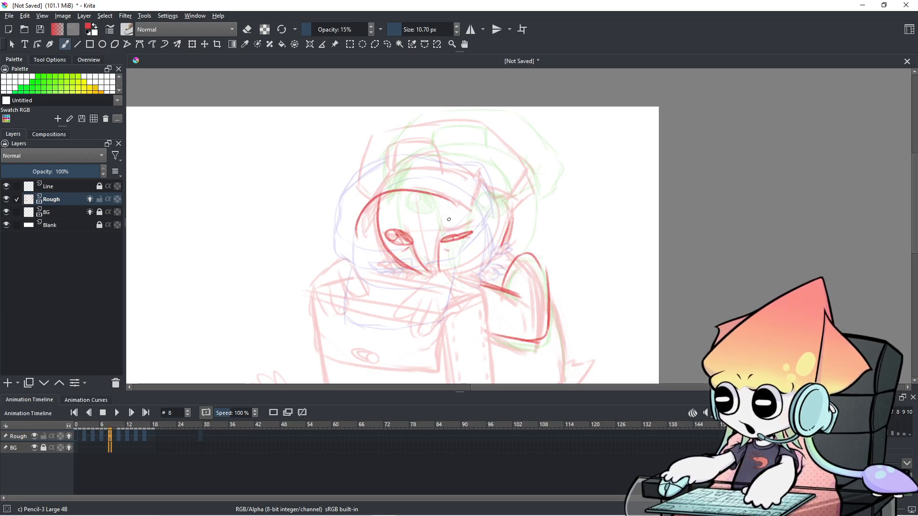
{"action": "mouse_move", "coordinate": [362, 249]}
{"action": "left_mouse_down"}
{"action": "mouse_move", "coordinate": [381, 216]}
{"action": "mouse_move", "coordinate": [449, 224]}
{"action": "left_mouse_up"}
{"action": "mouse_move", "coordinate": [375, 222]}
{"action": "left_mouse_down"}
{"action": "mouse_move", "coordinate": [363, 245]}
{"action": "mouse_move", "coordinate": [354, 237]}
{"action": "mouse_move", "coordinate": [395, 178]}
{"action": "mouse_move", "coordinate": [485, 200]}
{"action": "left_mouse_up"}
{"action": "mouse_move", "coordinate": [430, 216]}
{"action": "left_mouse_down"}
{"action": "mouse_move", "coordinate": [473, 231]}
{"action": "mouse_move", "coordinate": [479, 245]}
{"action": "mouse_move", "coordinate": [433, 220]}
{"action": "left_mouse_up"}
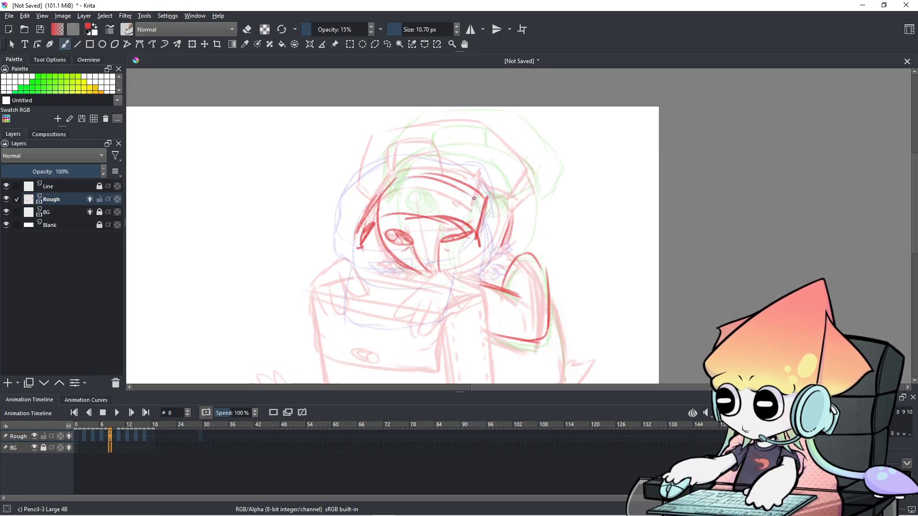
{"action": "left_click_drag", "start_coordinate": [512, 204], "coordinate": [509, 238]}
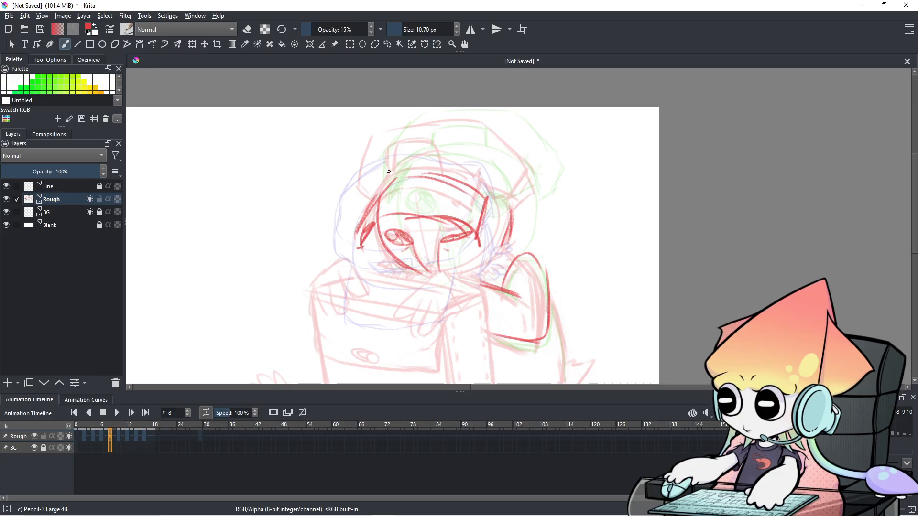
- Sketch the cap's band ends, front badge and rounded crown above the visor on frame 8
{"action": "left_click_drag", "start_coordinate": [380, 171], "coordinate": [389, 188]}
{"action": "key", "text": "ctrl+z"}
{"action": "left_click_drag", "start_coordinate": [428, 154], "coordinate": [394, 162]}
{"action": "key", "text": "ctrl+z"}
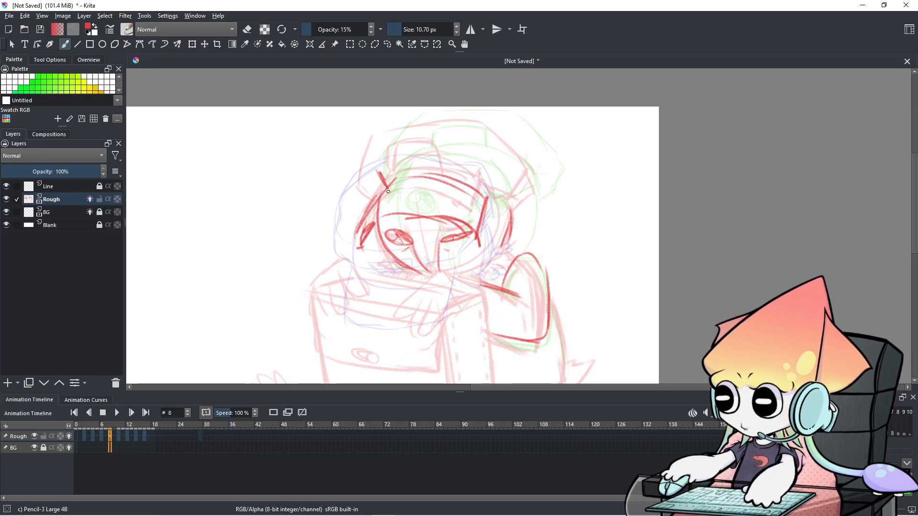
{"action": "mouse_move", "coordinate": [474, 212]}
{"action": "left_mouse_down"}
{"action": "mouse_move", "coordinate": [400, 189]}
{"action": "mouse_move", "coordinate": [488, 205]}
{"action": "left_mouse_up"}
{"action": "key", "text": "ctrl+z"}
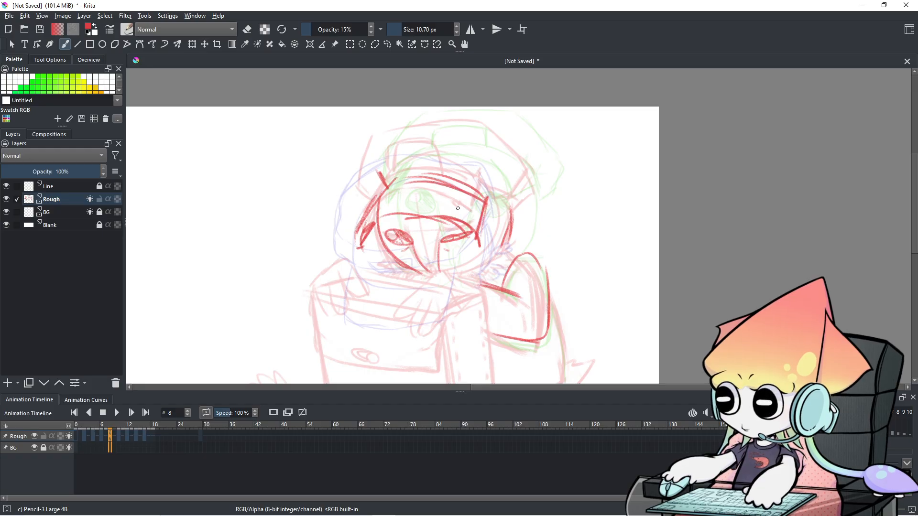
{"action": "left_click_drag", "start_coordinate": [356, 197], "coordinate": [367, 208]}
{"action": "mouse_move", "coordinate": [367, 145]}
{"action": "left_mouse_down"}
{"action": "mouse_move", "coordinate": [431, 119]}
{"action": "mouse_move", "coordinate": [385, 139]}
{"action": "mouse_move", "coordinate": [410, 129]}
{"action": "mouse_move", "coordinate": [486, 140]}
{"action": "mouse_move", "coordinate": [463, 127]}
{"action": "mouse_move", "coordinate": [493, 145]}
{"action": "mouse_move", "coordinate": [520, 190]}
{"action": "mouse_move", "coordinate": [503, 223]}
{"action": "mouse_move", "coordinate": [489, 205]}
{"action": "mouse_move", "coordinate": [469, 205]}
{"action": "mouse_move", "coordinate": [510, 206]}
{"action": "mouse_move", "coordinate": [514, 177]}
{"action": "left_mouse_up"}
{"action": "scroll", "coordinate": [488, 222], "scroll_direction": "down", "scroll_amount": 2}
{"action": "scroll", "coordinate": [470, 206], "scroll_direction": "up", "scroll_amount": 1}
- Play the rough animation several times, including once from frame 0, to check the flow of the head movement
{"action": "left_click", "coordinate": [116, 413]}
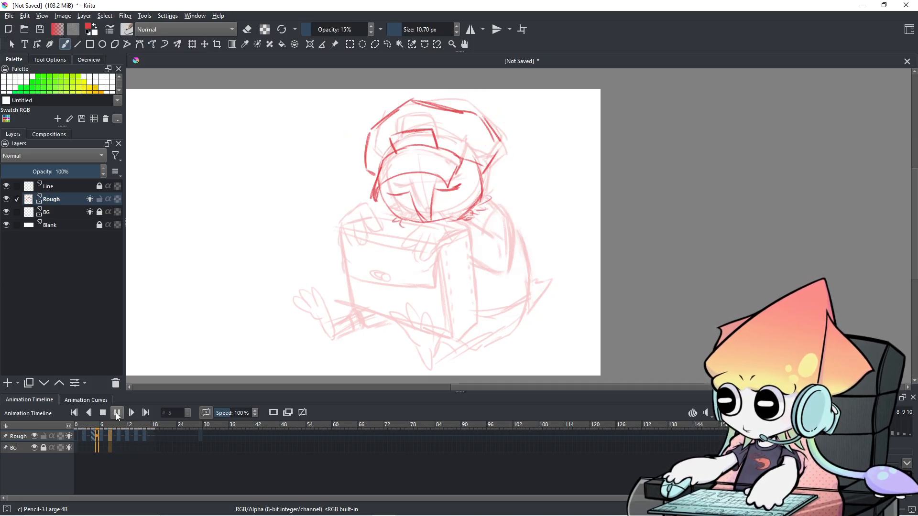
{"action": "left_click", "coordinate": [118, 412]}
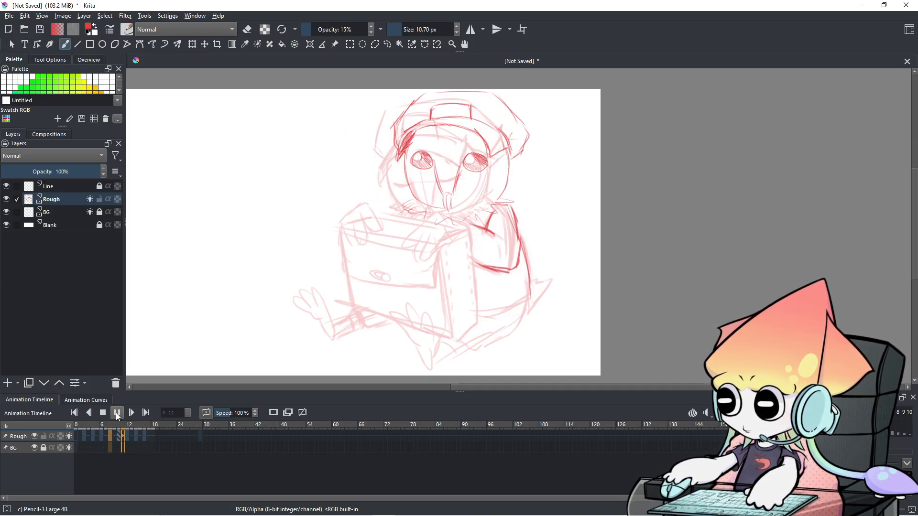
{"action": "left_click", "coordinate": [109, 436]}
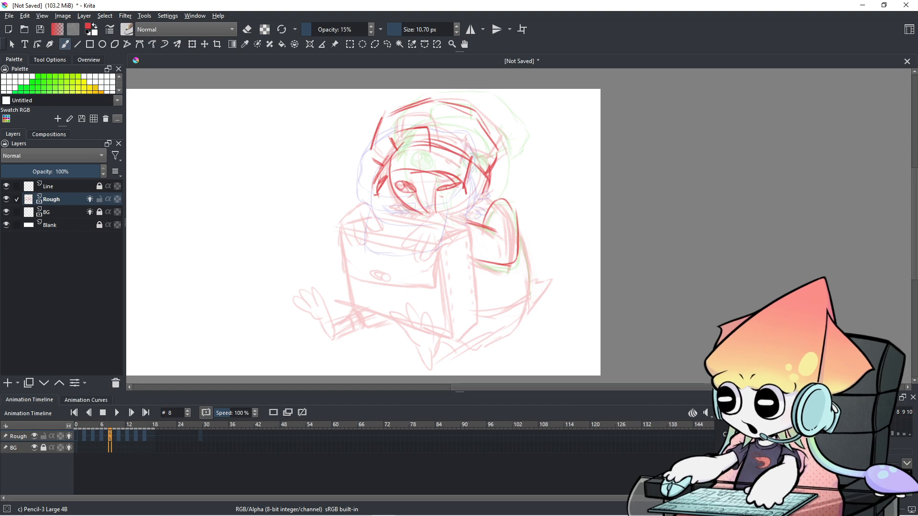
{"action": "left_click", "coordinate": [76, 437]}
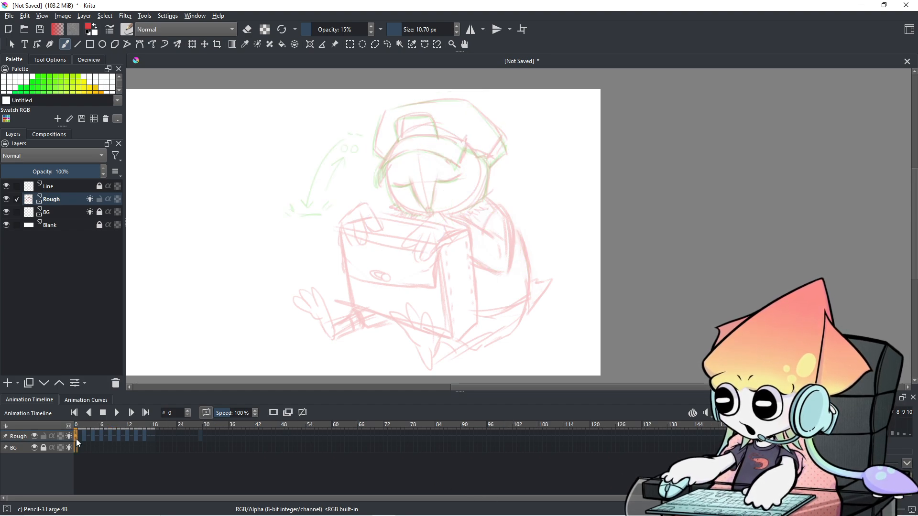
{"action": "left_click", "coordinate": [115, 414]}
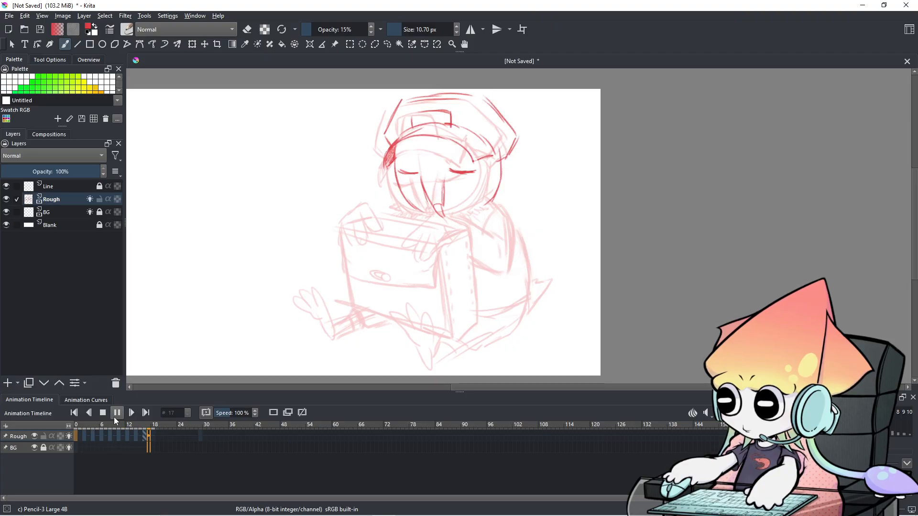
{"action": "left_click", "coordinate": [114, 416]}
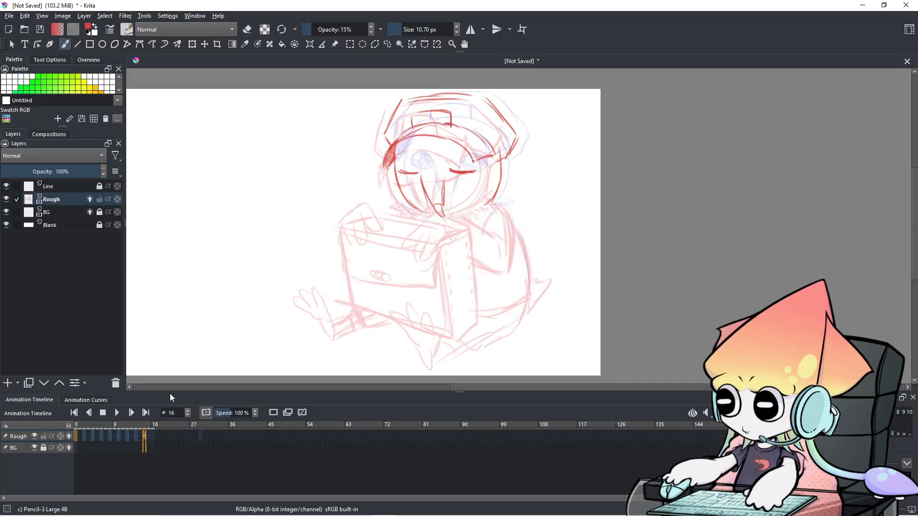
{"action": "left_click", "coordinate": [120, 411]}
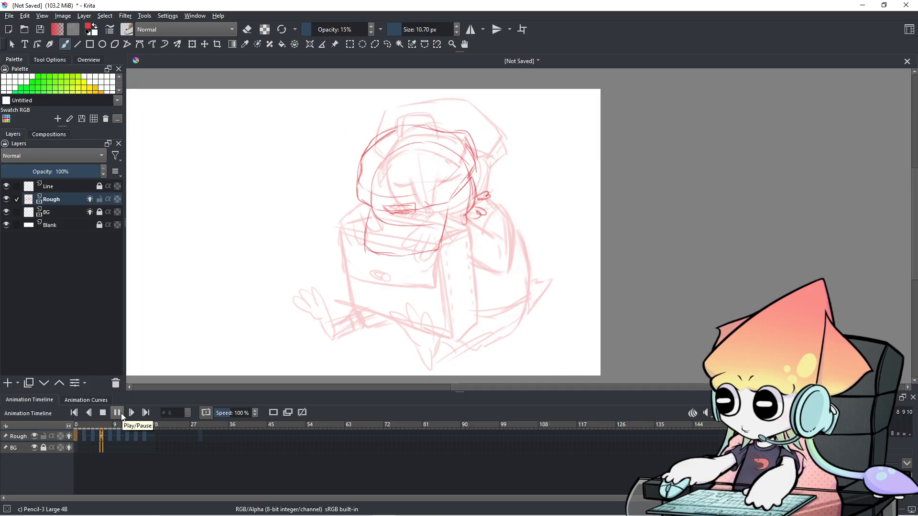
{"action": "left_click", "coordinate": [120, 415]}
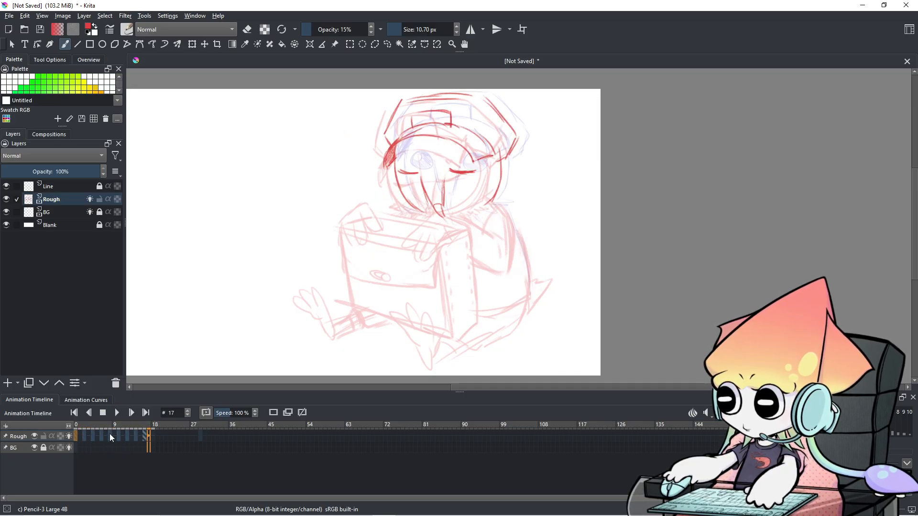
- Mark the wing's lift with a small upward arrow beside it on frame 7
{"action": "left_click", "coordinate": [110, 435]}
{"action": "left_click", "coordinate": [103, 436]}
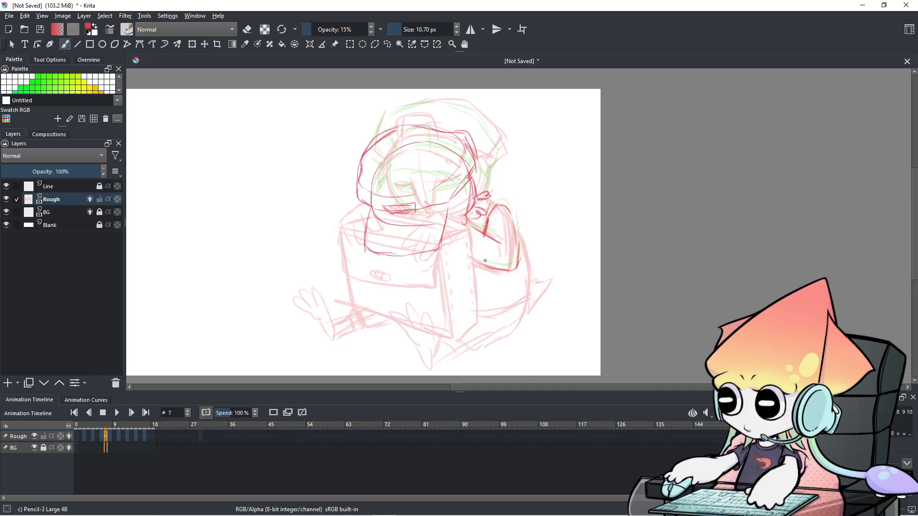
{"action": "right_click", "coordinate": [562, 170]}
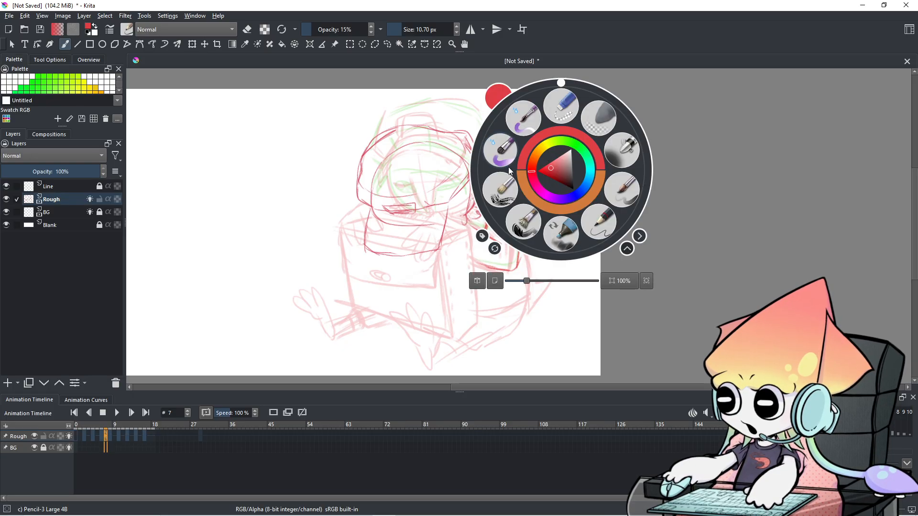
{"action": "left_click", "coordinate": [402, 200]}
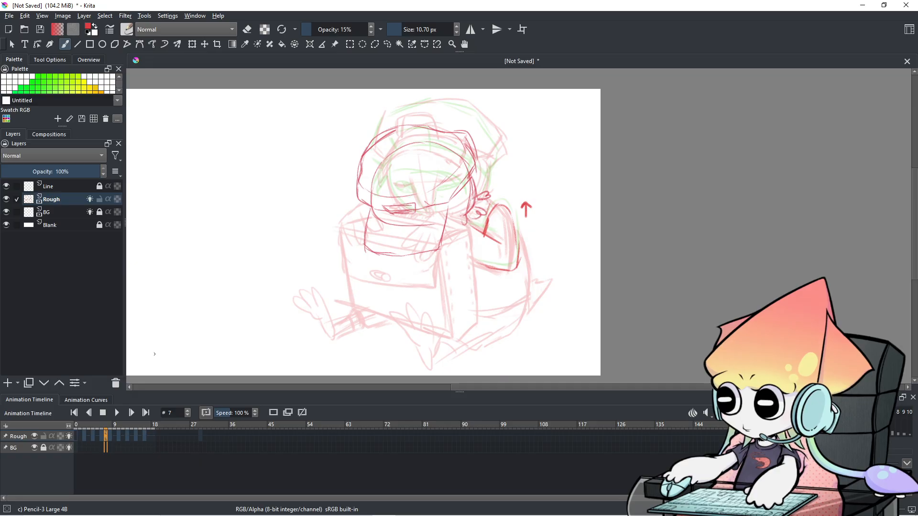
- Play the animation in a mirrored view and turn the canvas through a full rotation to check the motion
{"action": "left_click", "coordinate": [118, 414]}
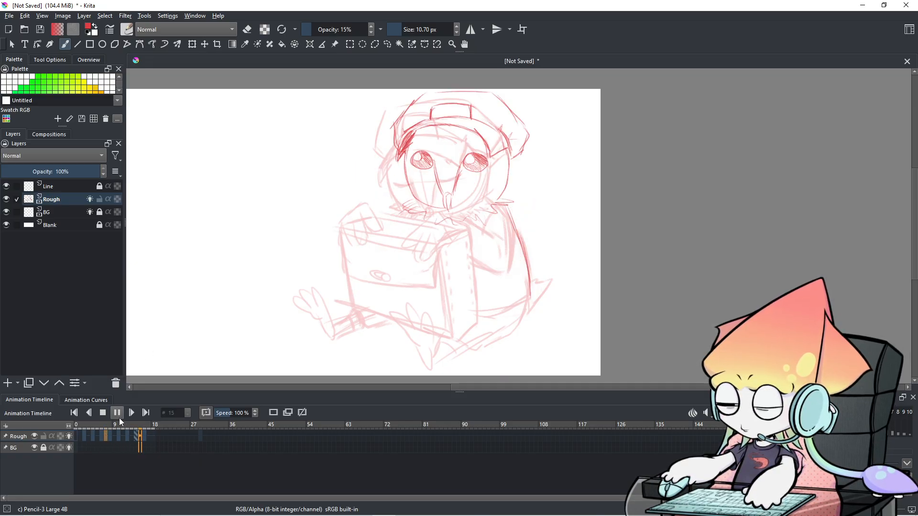
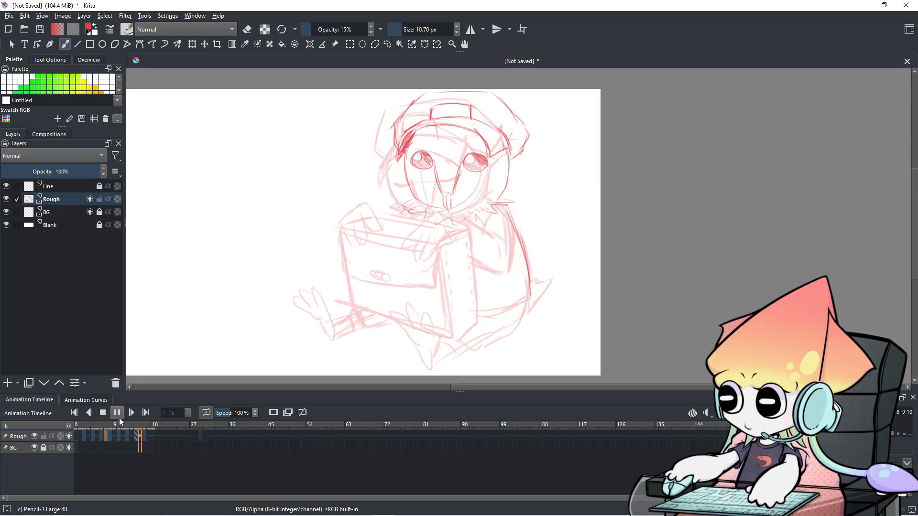
{"action": "key", "text": "m"}
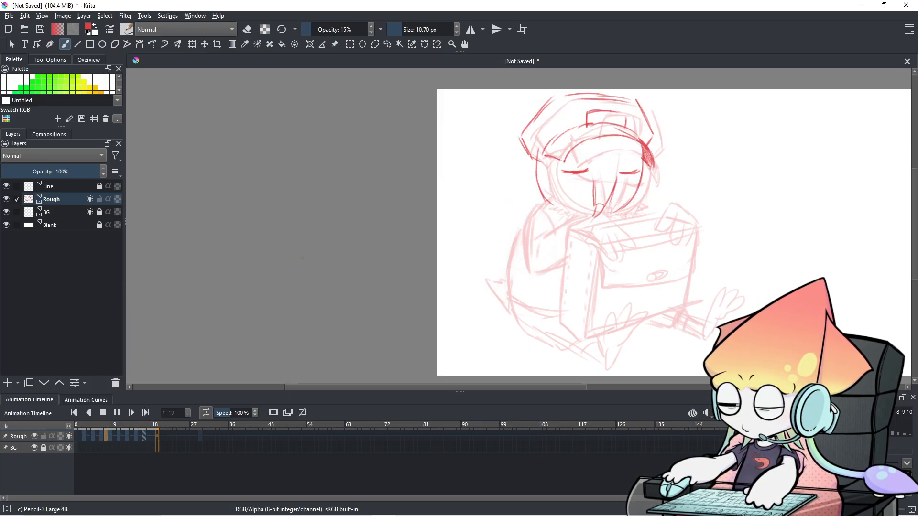
{"action": "key", "text": "ctrl+bracketleft"}
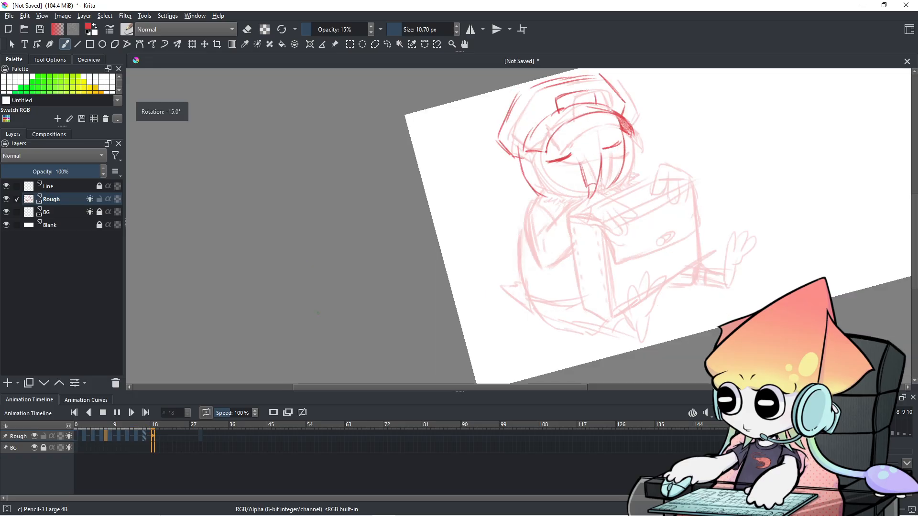
{"action": "key", "text": "ctrl+bracketleft"}
{"action": "key", "text": "ctrl+bracketleft"}
{"action": "key", "text": "ctrl+bracketleft"}
{"action": "key", "text": "ctrl+bracketleft"}
{"action": "key", "text": "ctrl+bracketleft"}
{"action": "key", "text": "ctrl+bracketleft"}
{"action": "key", "text": "ctrl+bracketleft"}
{"action": "key", "text": "ctrl+bracketleft"}
{"action": "key", "text": "ctrl+bracketleft"}
{"action": "key", "text": "ctrl+bracketleft"}
{"action": "key", "text": "ctrl+bracketleft"}
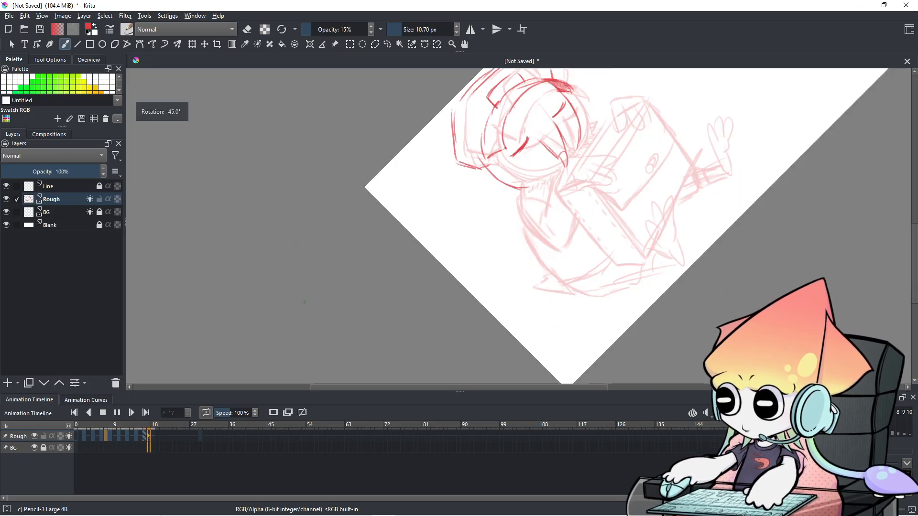
{"action": "key", "text": "ctrl+bracketleft"}
{"action": "key", "text": "ctrl+bracketleft"}
{"action": "key", "text": "ctrl+bracketleft"}
{"action": "key", "text": "ctrl+bracketleft"}
{"action": "key", "text": "ctrl+bracketleft"}
{"action": "key", "text": "ctrl+bracketleft"}
{"action": "key", "text": "ctrl+bracketleft"}
{"action": "key", "text": "ctrl+bracketleft"}
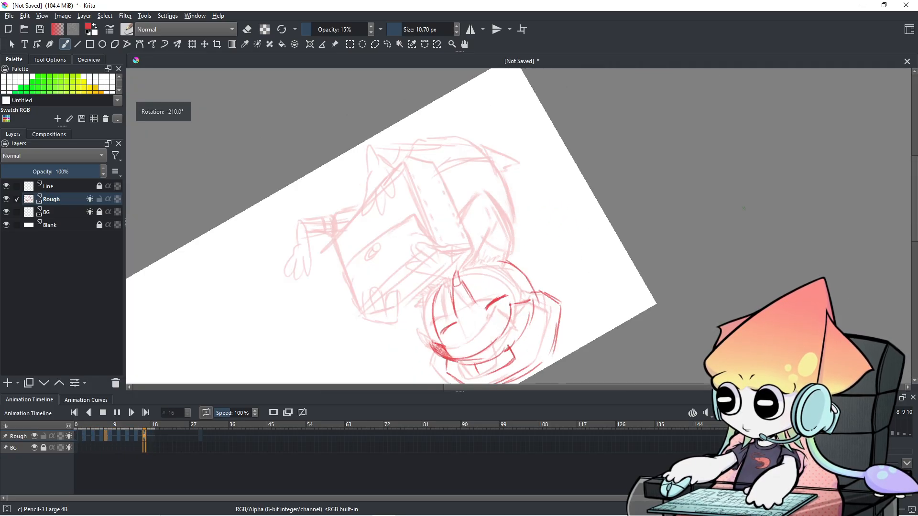
{"action": "key", "text": "ctrl+bracketleft"}
{"action": "key", "text": "ctrl+bracketleft"}
{"action": "key", "text": "ctrl+bracketleft"}
{"action": "key", "text": "ctrl+bracketleft"}
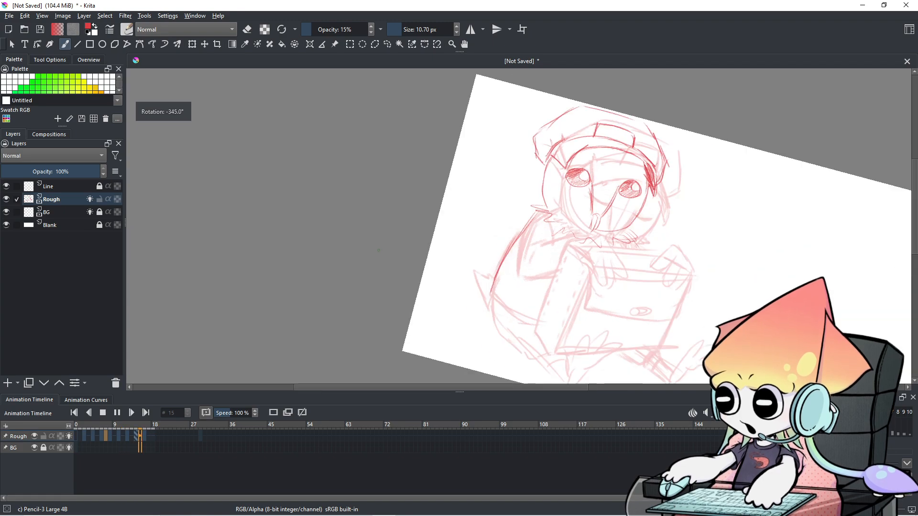
- Examine the playing animation up close and as a whole in the mirrored view, and stop it on frame 10
{"action": "scroll", "coordinate": [473, 266], "scroll_direction": "down", "scroll_amount": 1}
{"action": "left_click_drag", "start_coordinate": [468, 266], "coordinate": [331, 247]}
{"action": "scroll", "coordinate": [381, 252], "scroll_direction": "up", "scroll_amount": 2}
{"action": "scroll", "coordinate": [381, 252], "scroll_direction": "down", "scroll_amount": 1}
{"action": "scroll", "coordinate": [319, 344], "scroll_direction": "up", "scroll_amount": 1}
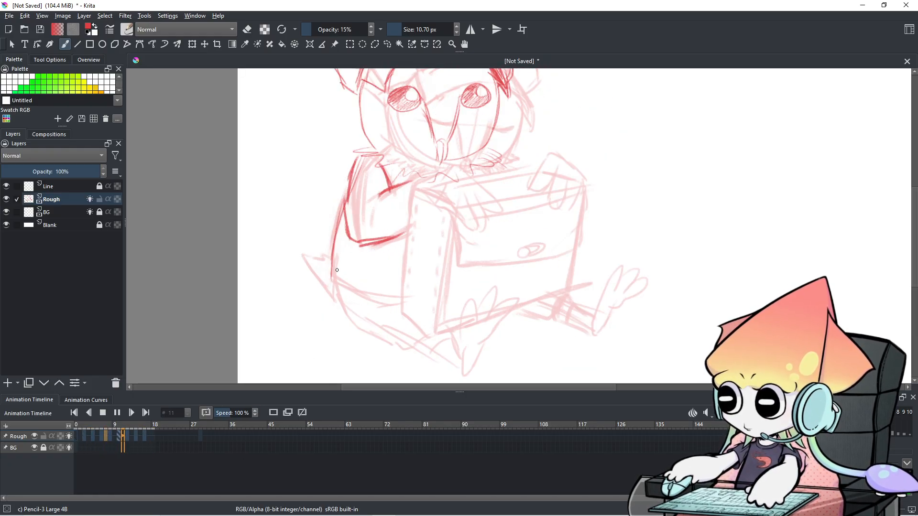
{"action": "right_click", "coordinate": [320, 254]}
{"action": "left_click", "coordinate": [494, 226]}
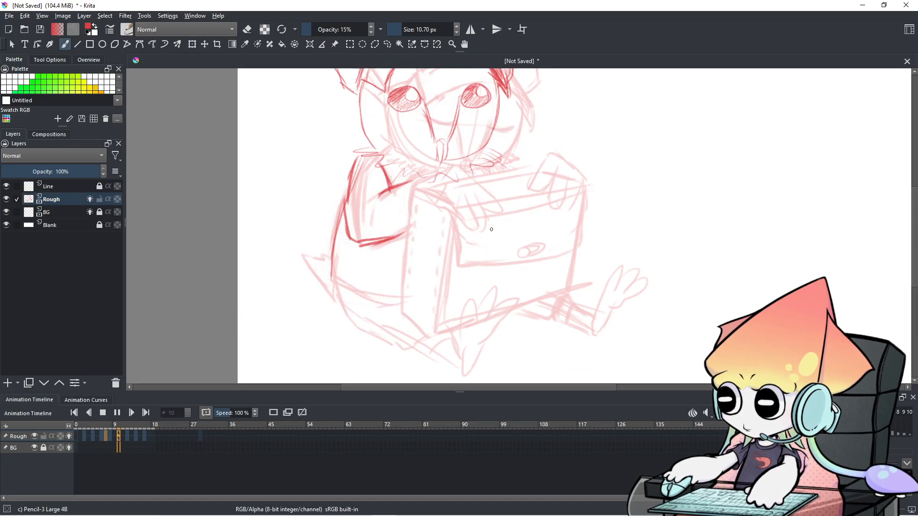
{"action": "scroll", "coordinate": [437, 262], "scroll_direction": "down", "scroll_amount": 2}
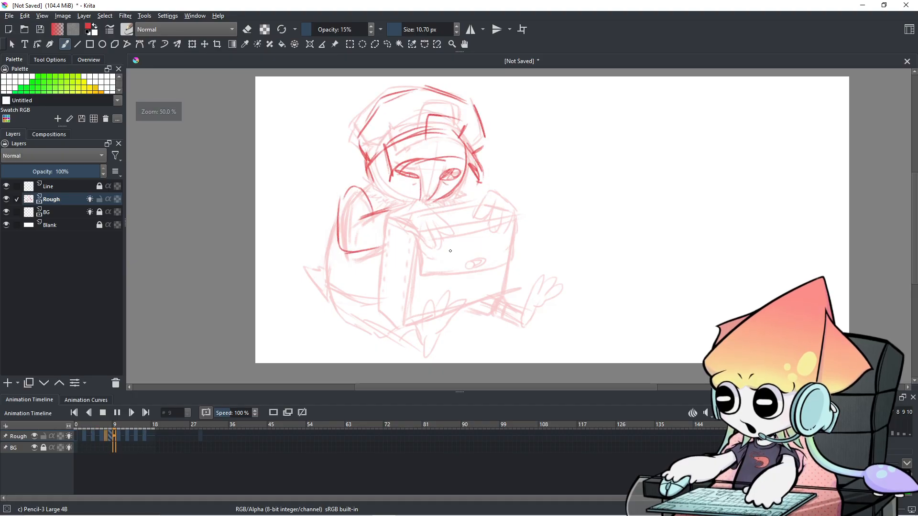
{"action": "left_click_drag", "start_coordinate": [418, 259], "coordinate": [412, 260]}
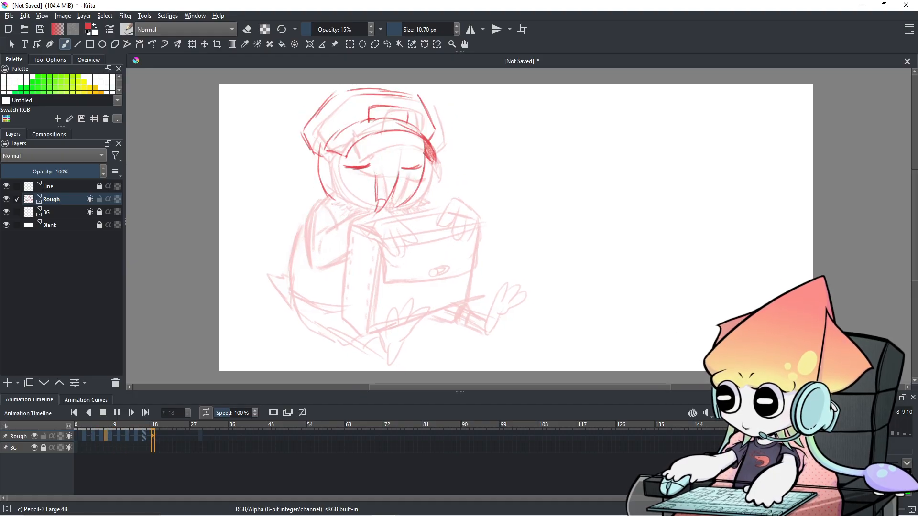
{"action": "left_click", "coordinate": [117, 413]}
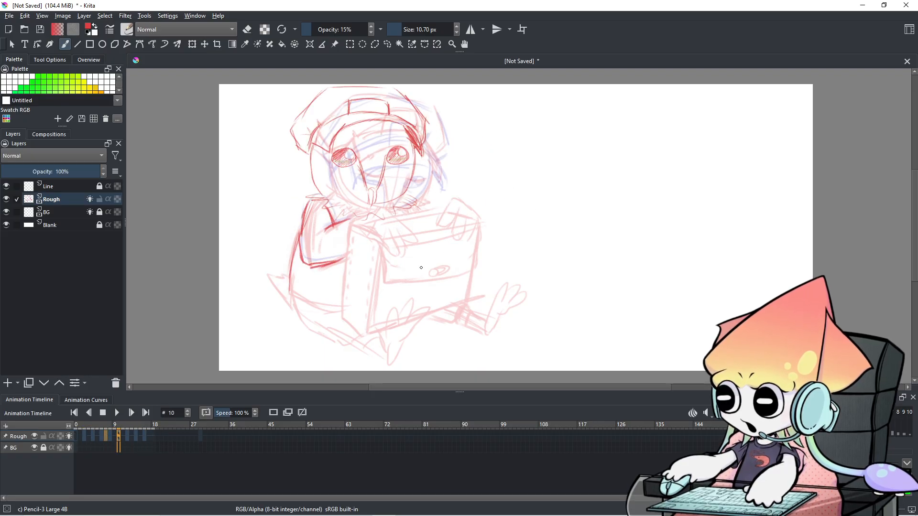
- Try broad test strokes over the bag on frame 10 with an enlarged brush, and set the brush size to 25.81 px
{"action": "scroll", "coordinate": [411, 277], "scroll_direction": "up", "scroll_amount": 1}
{"action": "scroll", "coordinate": [410, 277], "scroll_direction": "up", "scroll_amount": 1}
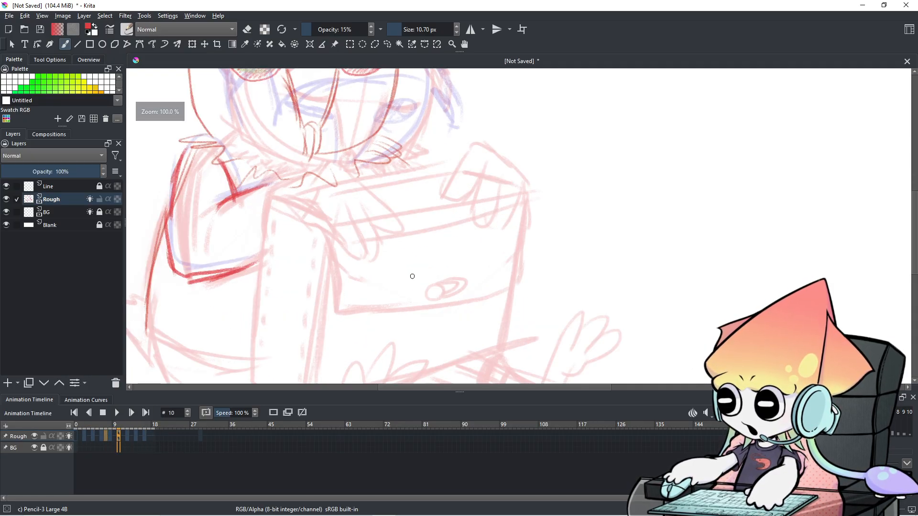
{"action": "mouse_move", "coordinate": [405, 247]}
{"action": "left_mouse_down"}
{"action": "mouse_move", "coordinate": [423, 247]}
{"action": "mouse_move", "coordinate": [404, 245]}
{"action": "mouse_move", "coordinate": [406, 230]}
{"action": "mouse_move", "coordinate": [576, 125]}
{"action": "left_mouse_up"}
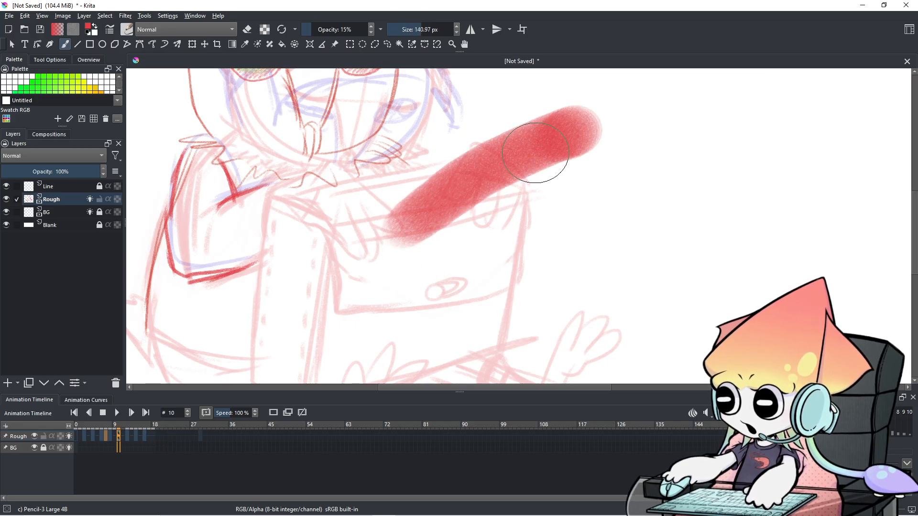
{"action": "mouse_move", "coordinate": [474, 239]}
{"action": "left_mouse_down"}
{"action": "mouse_move", "coordinate": [424, 296]}
{"action": "mouse_move", "coordinate": [420, 285]}
{"action": "mouse_move", "coordinate": [566, 169]}
{"action": "left_mouse_up"}
{"action": "key", "text": "ctrl+z"}
{"action": "key", "text": "ctrl+z"}
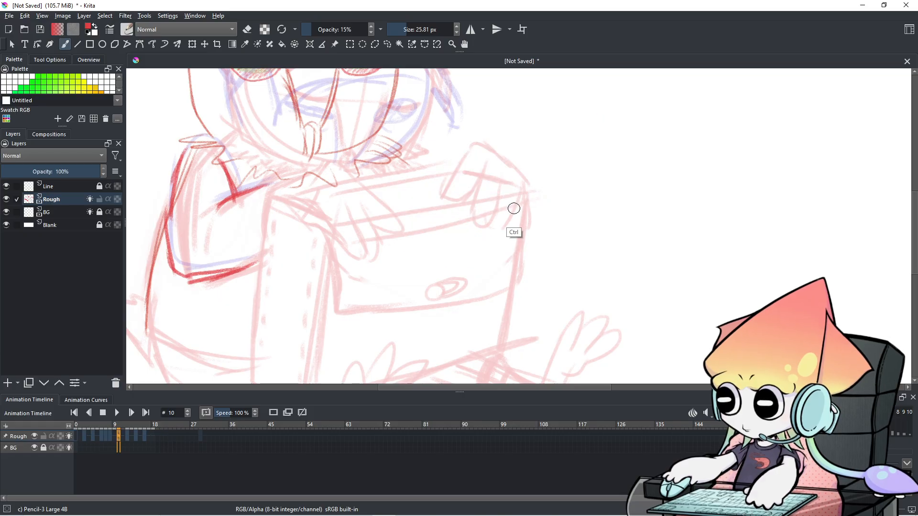
- Return to the unmirrored view and examine the owl's head on frame 10
{"action": "mouse_move", "coordinate": [488, 184]}
{"action": "left_mouse_down"}
{"action": "mouse_move", "coordinate": [544, 259]}
{"action": "mouse_move", "coordinate": [523, 257]}
{"action": "mouse_move", "coordinate": [559, 252]}
{"action": "mouse_move", "coordinate": [375, 313]}
{"action": "mouse_move", "coordinate": [390, 315]}
{"action": "left_mouse_up"}
{"action": "left_click_drag", "start_coordinate": [551, 272], "coordinate": [658, 286]}
{"action": "mouse_move", "coordinate": [337, 193]}
{"action": "left_mouse_down"}
{"action": "mouse_move", "coordinate": [342, 180]}
{"action": "mouse_move", "coordinate": [362, 172]}
{"action": "left_mouse_up"}
{"action": "key", "text": "ctrl+z"}
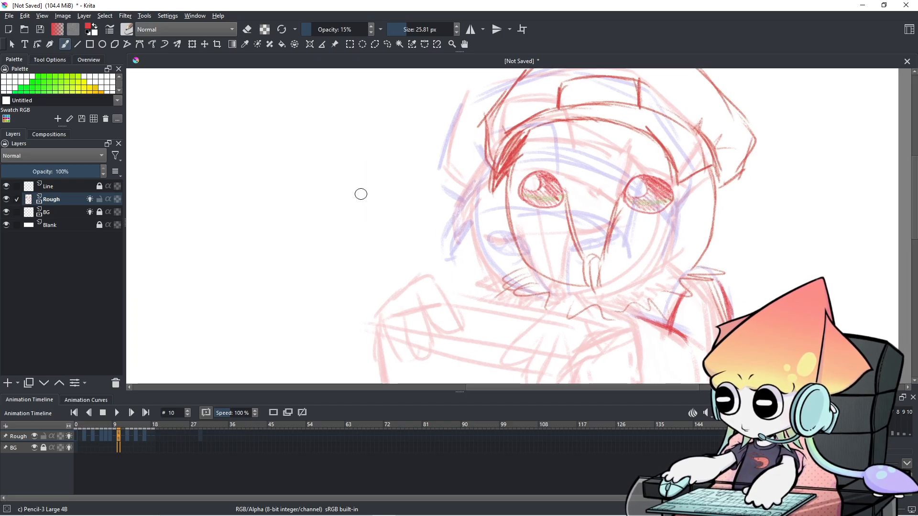
{"action": "scroll", "coordinate": [368, 185], "scroll_direction": "down", "scroll_amount": 2}
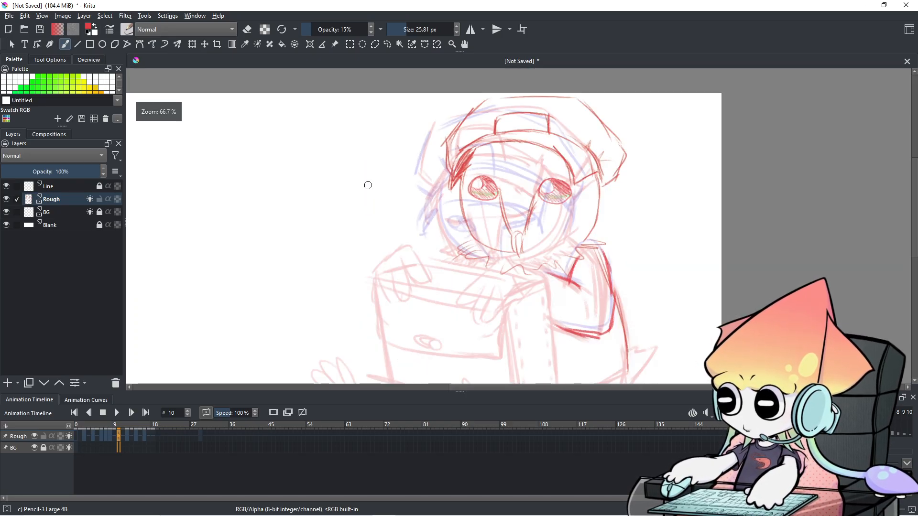
{"action": "left_click_drag", "start_coordinate": [367, 186], "coordinate": [348, 192]}
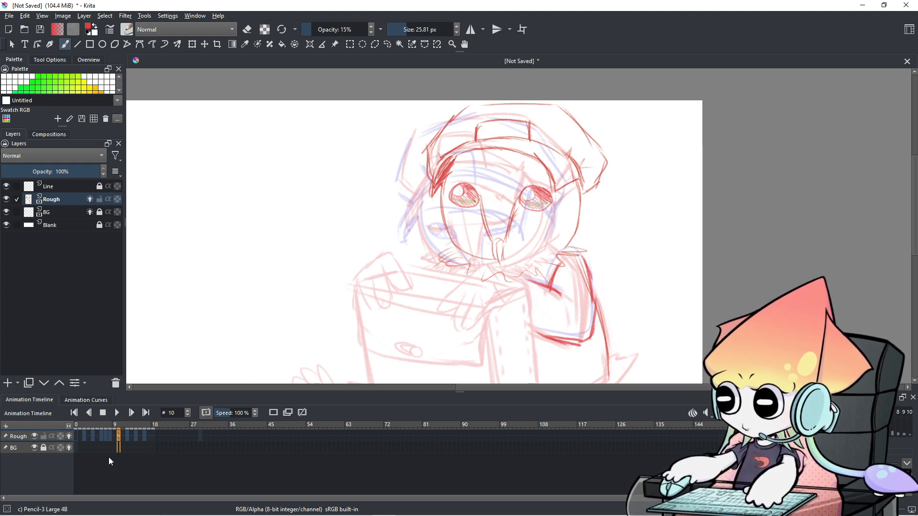
- Try a short test stroke on the blank area beside the owl on frame 10 and erase part of it
{"action": "mouse_move", "coordinate": [315, 157]}
{"action": "left_mouse_down"}
{"action": "mouse_move", "coordinate": [281, 202]}
{"action": "mouse_move", "coordinate": [293, 213]}
{"action": "mouse_move", "coordinate": [310, 182]}
{"action": "left_mouse_up"}
{"action": "key", "text": "e"}
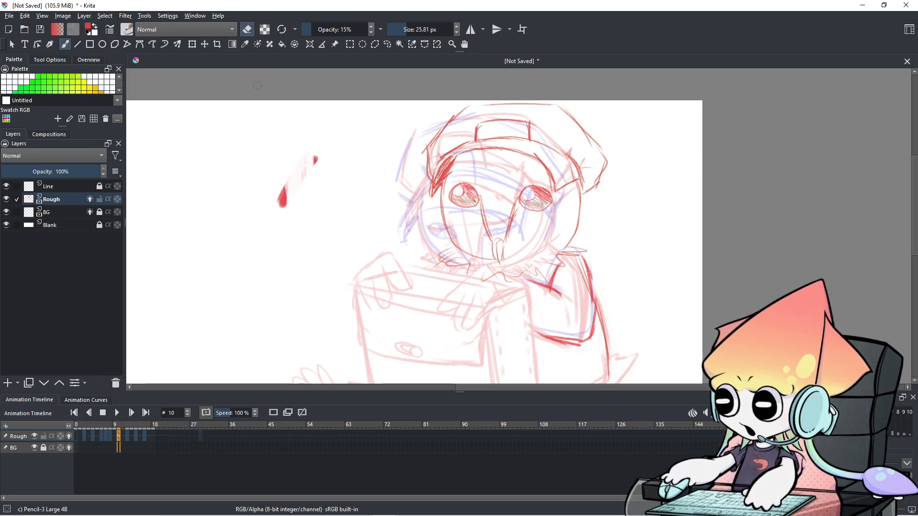
{"action": "key", "text": "ctrl+z"}
{"action": "key", "text": "ctrl+z"}
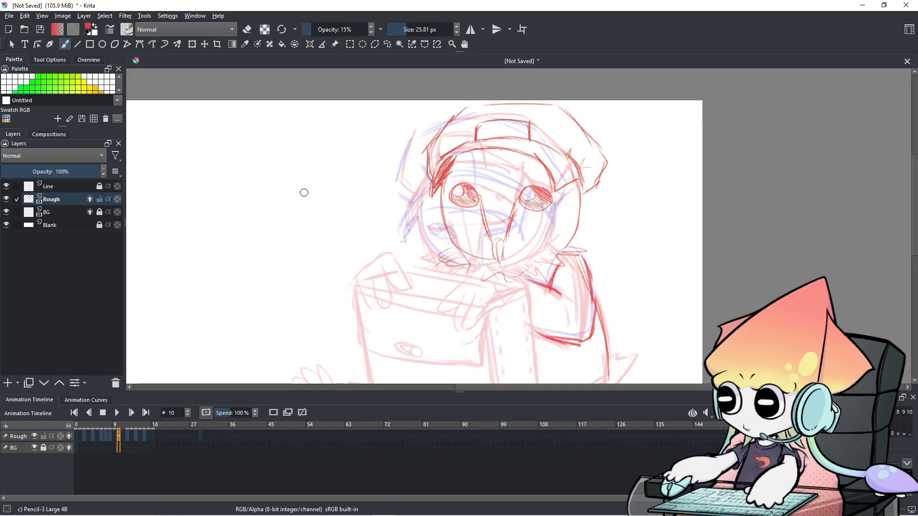
{"action": "key", "text": "ctrl+shift+z"}
{"action": "key", "text": "ctrl+z"}
{"action": "key", "text": "ctrl+shift+z"}
{"action": "key", "text": "ctrl+z"}
{"action": "key", "text": "ctrl+shift+z"}
{"action": "key", "text": "ctrl+z"}
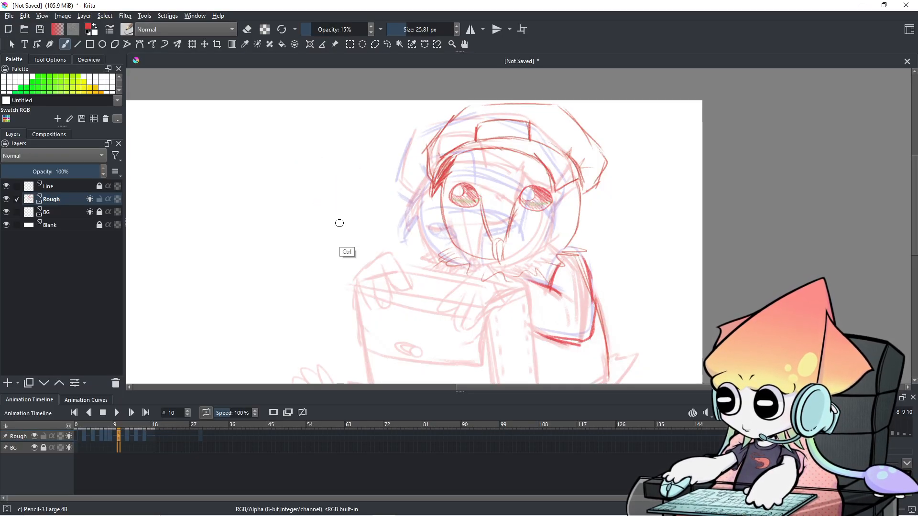
{"action": "key", "text": "plus"}
{"action": "key", "text": "minus"}
{"action": "key", "text": "plus"}
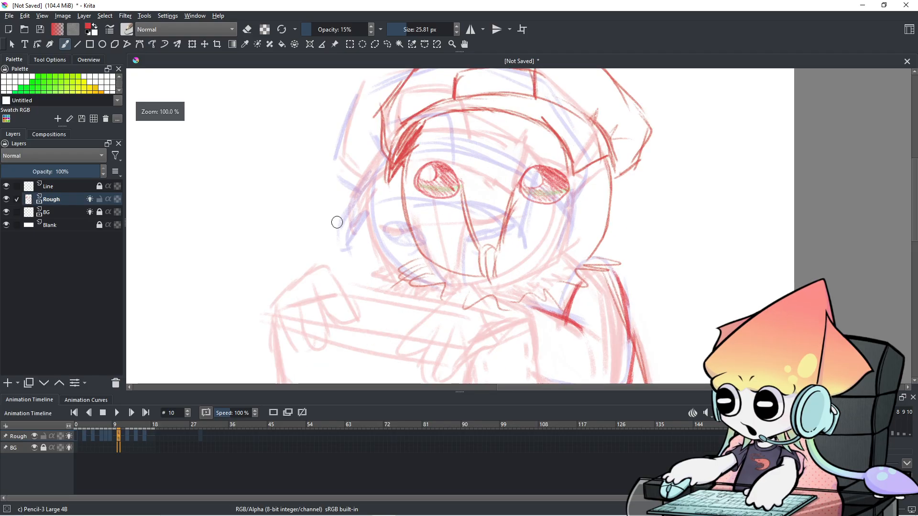
- Examine the owl on frame 10 up close and as a whole, comparing the mirrored and unmirrored views
{"action": "key", "text": "minus"}
{"action": "key", "text": "plus"}
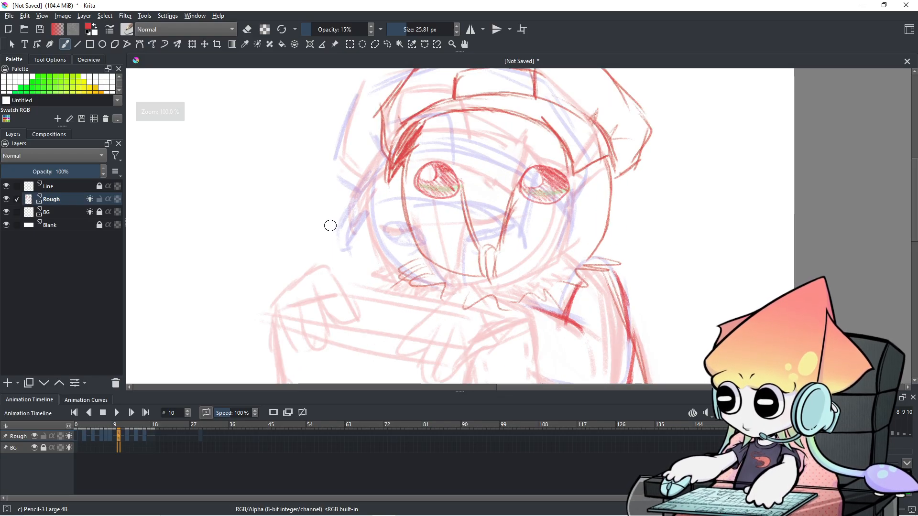
{"action": "key", "text": "minus"}
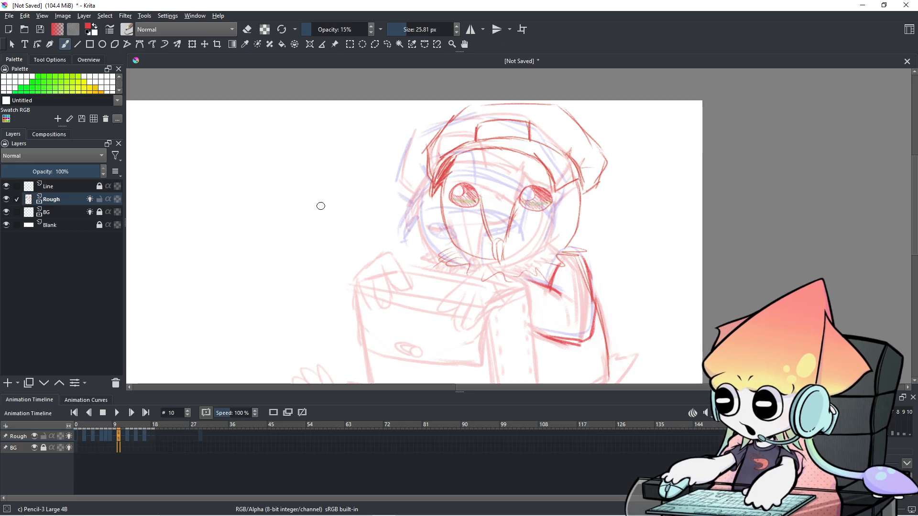
{"action": "key", "text": "m"}
{"action": "key", "text": "m"}
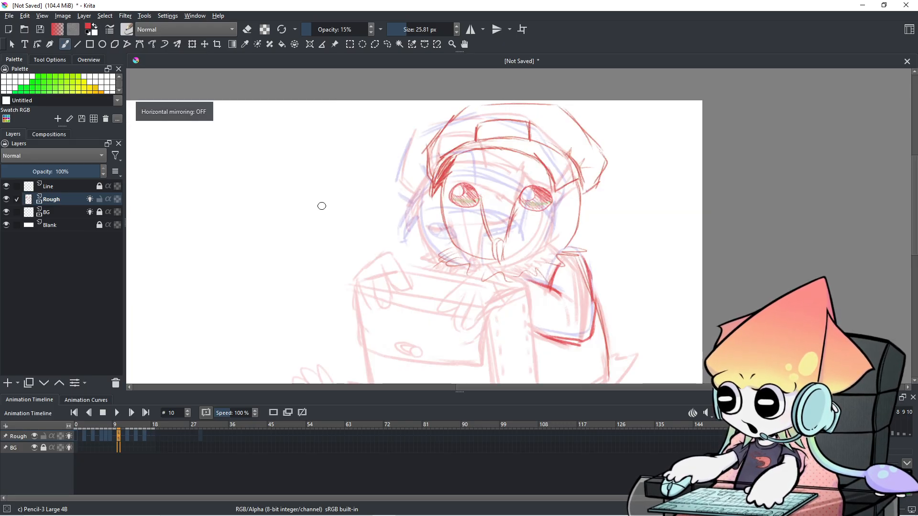
{"action": "key", "text": "m"}
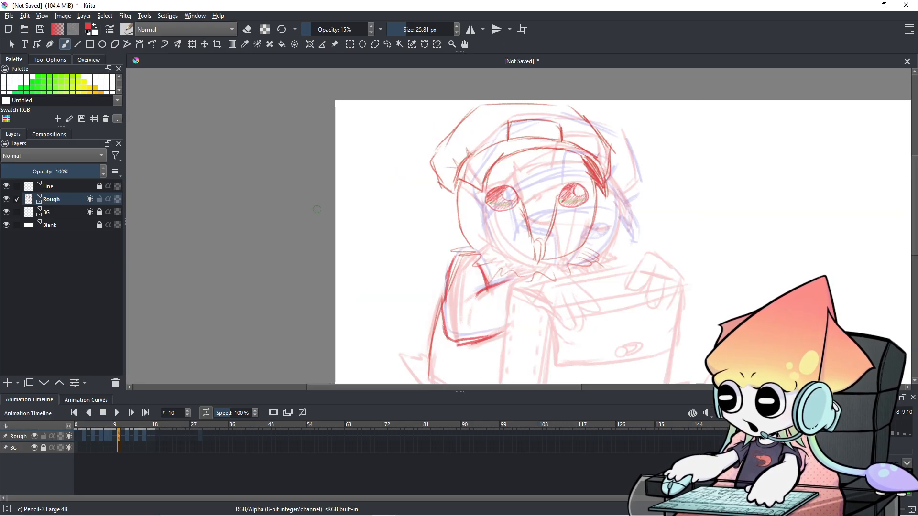
{"action": "key", "text": "m"}
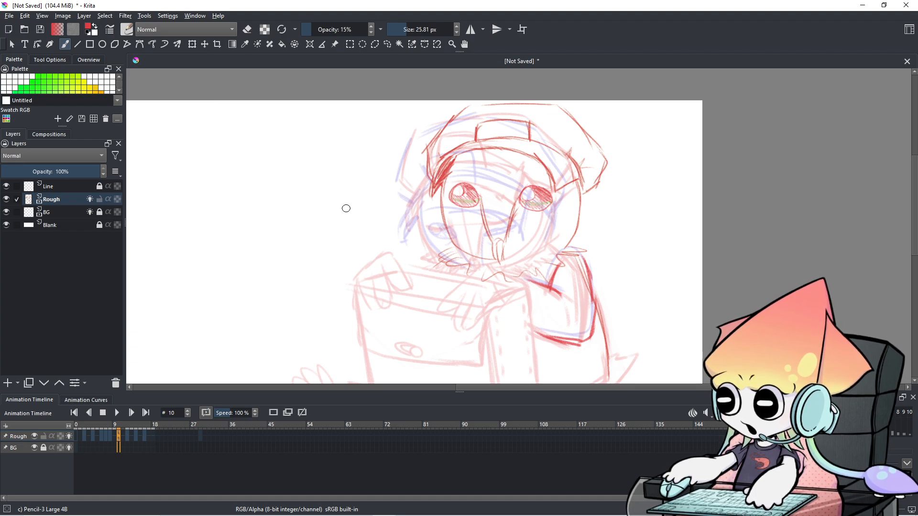
{"action": "left_click_drag", "start_coordinate": [346, 208], "coordinate": [359, 218]}
{"action": "key", "text": "ctrl+z"}
{"action": "scroll", "coordinate": [545, 215], "scroll_direction": "down", "scroll_amount": 2}
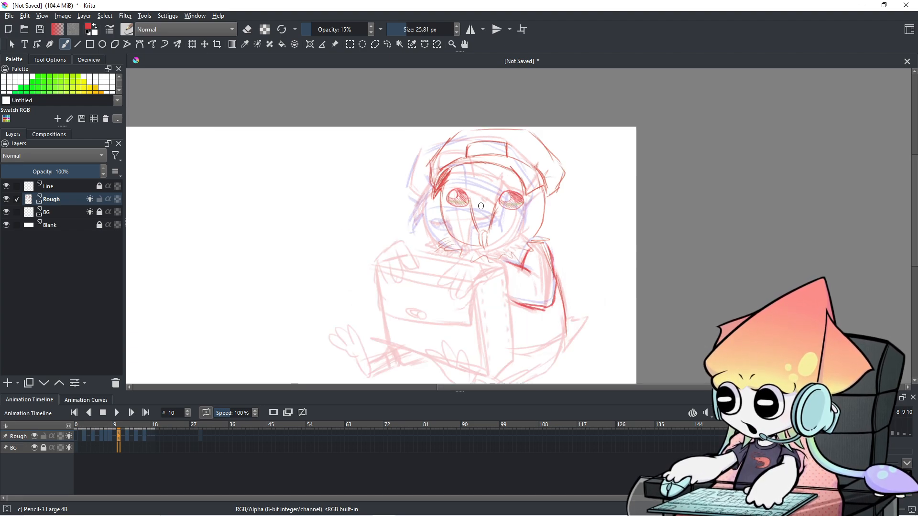
{"action": "scroll", "coordinate": [606, 198], "scroll_direction": "up", "scroll_amount": 1}
{"action": "scroll", "coordinate": [687, 181], "scroll_direction": "down", "scroll_amount": 1}
{"action": "scroll", "coordinate": [633, 228], "scroll_direction": "up", "scroll_amount": 1}
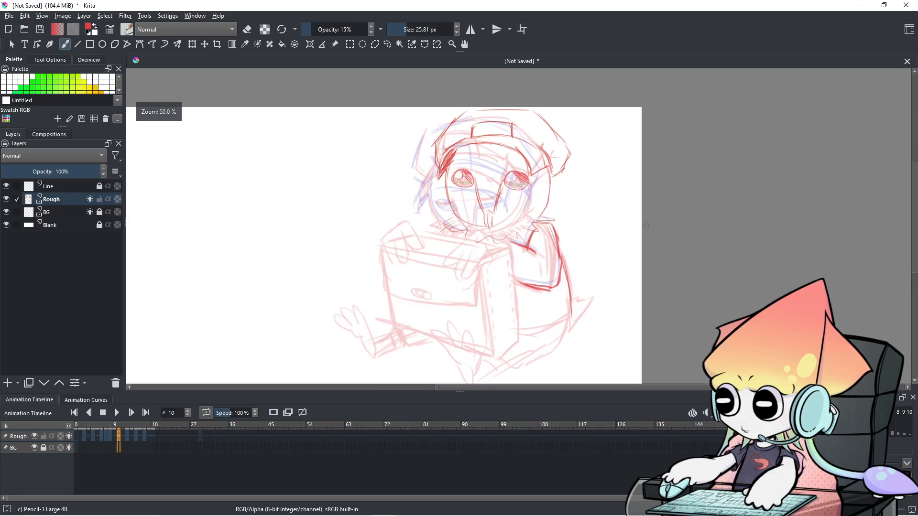
{"action": "left_click_drag", "start_coordinate": [633, 227], "coordinate": [683, 218]}
{"action": "key", "text": "m"}
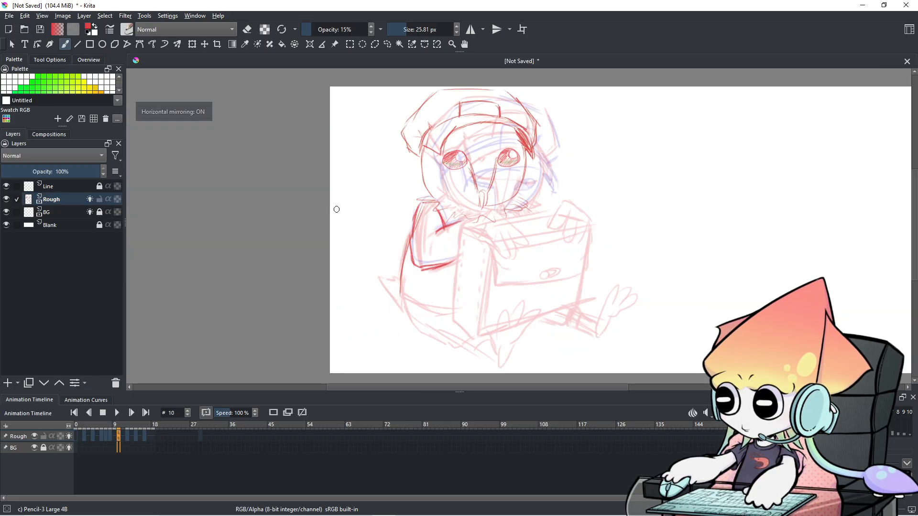
{"action": "key", "text": "m"}
{"action": "key", "text": "m"}
{"action": "key", "text": "m"}
{"action": "key", "text": "m"}
{"action": "key", "text": "m"}
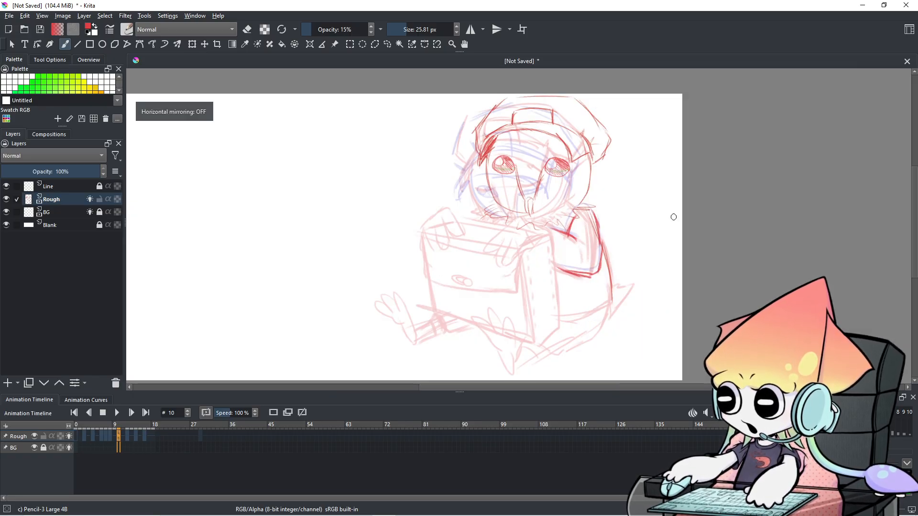
{"action": "key", "text": "m"}
{"action": "key", "text": "m"}
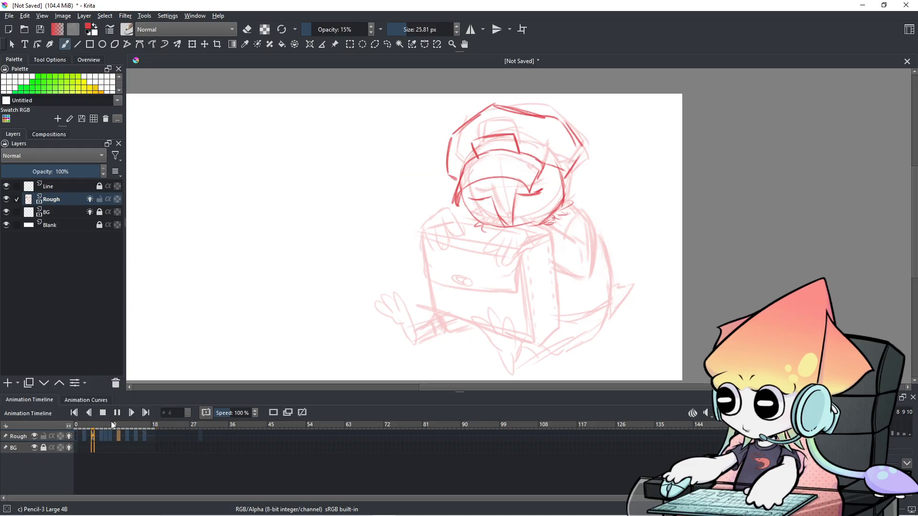
- Remove the Rough layer's keyframe at frame 6 and move the keyframe from frame 7 into its place
{"action": "left_click", "coordinate": [102, 436]}
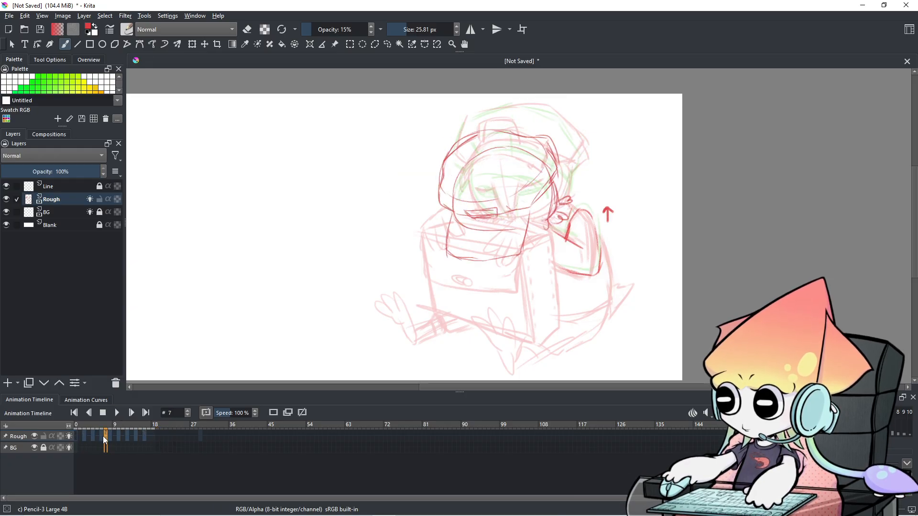
{"action": "key", "text": "Right"}
{"action": "left_click", "coordinate": [103, 436]}
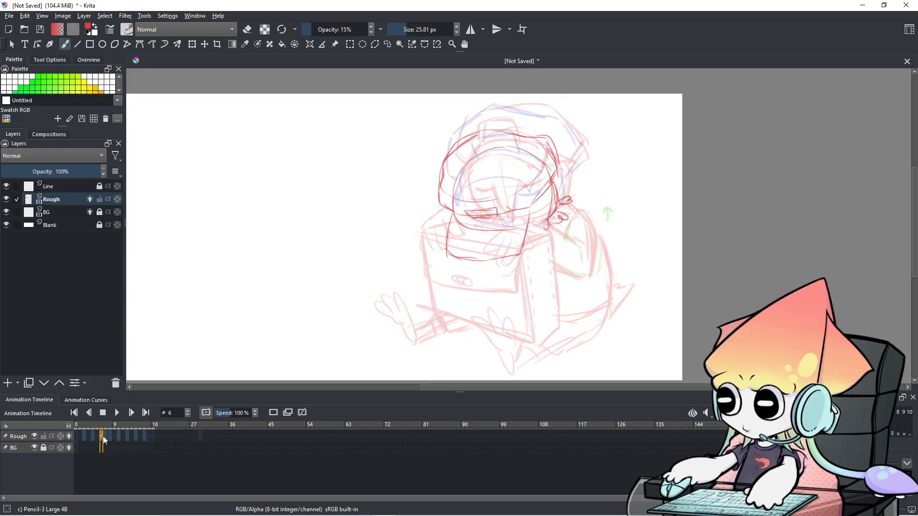
{"action": "right_click", "coordinate": [101, 438]}
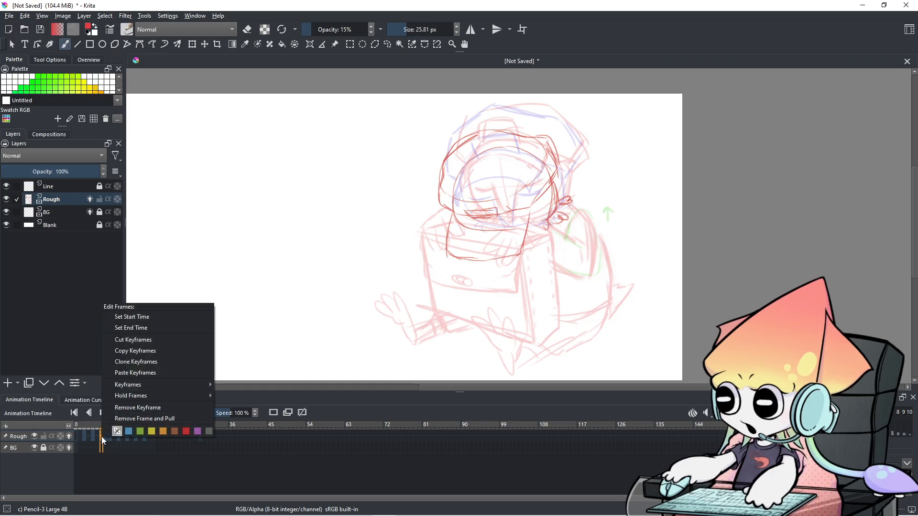
{"action": "left_click", "coordinate": [124, 412]}
{"action": "left_click", "coordinate": [107, 435]}
{"action": "left_click", "coordinate": [101, 437]}
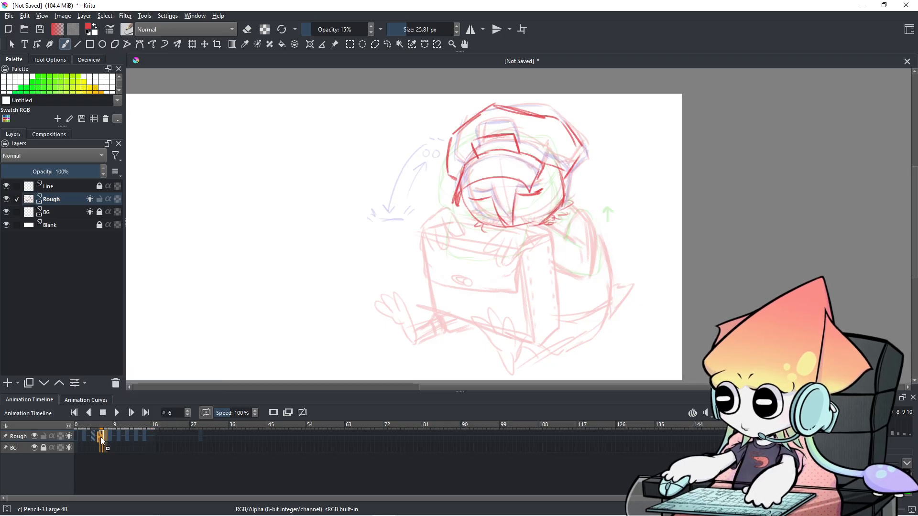
- Play the animation to check the changed timing, and stop the playback on frame 6
{"action": "left_click", "coordinate": [113, 414]}
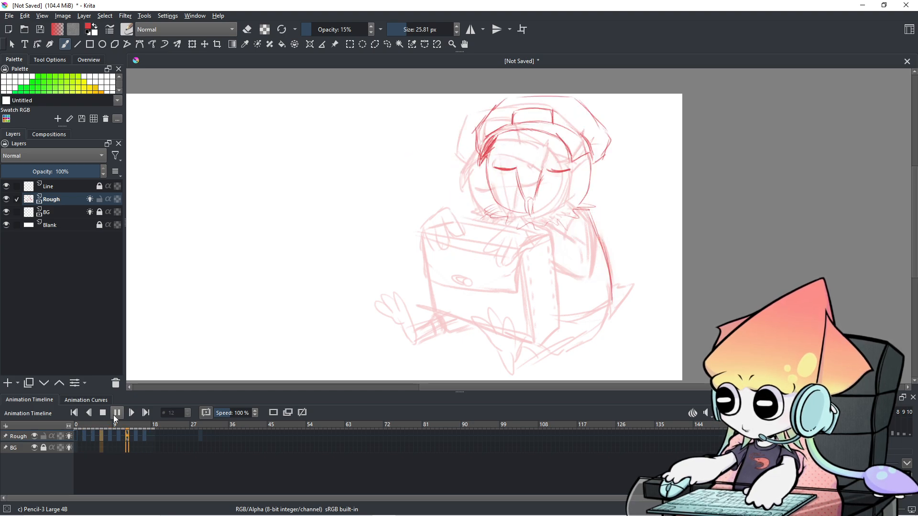
{"action": "left_click", "coordinate": [115, 418]}
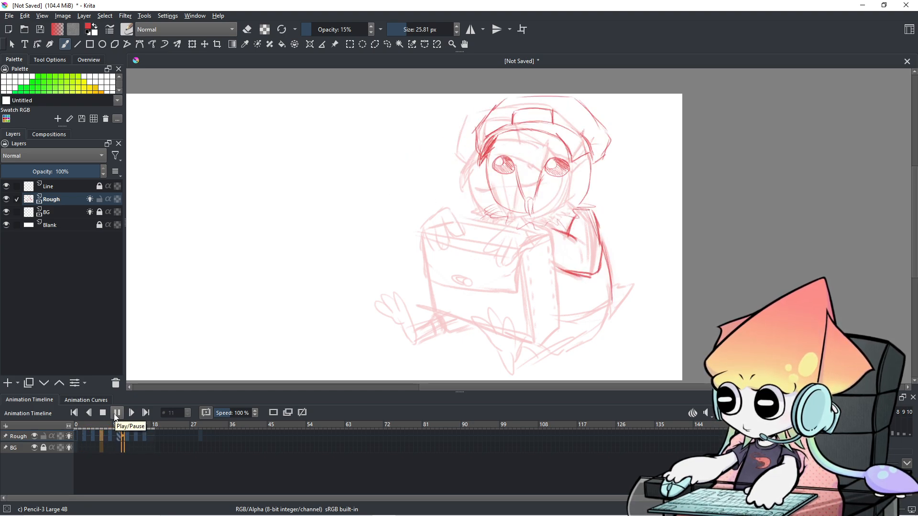
{"action": "scroll", "coordinate": [653, 260], "scroll_direction": "up", "scroll_amount": 1}
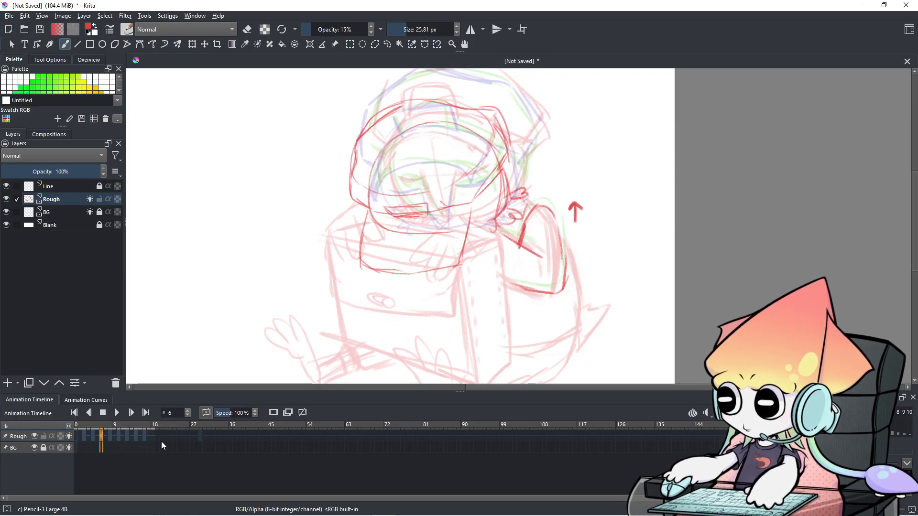
{"action": "key", "text": "ctrl+["}
{"action": "key", "text": "ctrl+["}
{"action": "key", "text": "ctrl+["}
{"action": "key", "text": "ctrl+["}
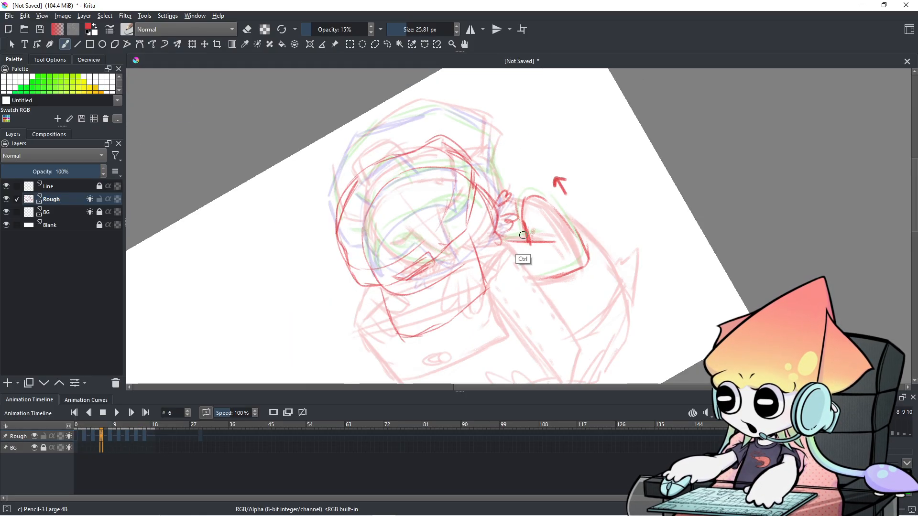
{"action": "key", "text": "ctrl+["}
{"action": "key", "text": "ctrl+["}
{"action": "key", "text": "ctrl+["}
{"action": "key", "text": "ctrl+["}
{"action": "key", "text": "ctrl+["}
{"action": "key", "text": "ctrl+["}
{"action": "key", "text": "ctrl+["}
{"action": "key", "text": "ctrl+["}
{"action": "key", "text": "ctrl+["}
{"action": "key", "text": "ctrl+["}
{"action": "key", "text": "ctrl+["}
{"action": "key", "text": "ctrl+["}
{"action": "key", "text": "ctrl+["}
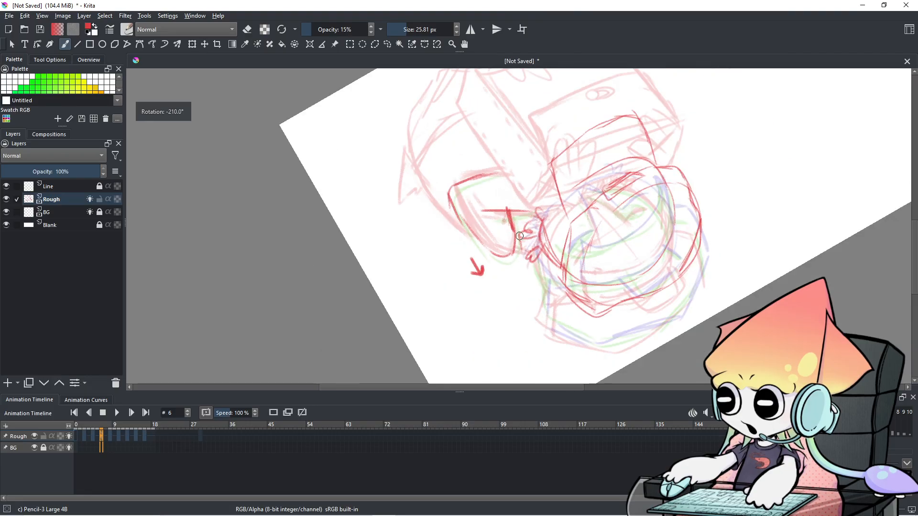
{"action": "key", "text": "ctrl+["}
{"action": "key", "text": "ctrl+["}
{"action": "key", "text": "ctrl+["}
{"action": "key", "text": "ctrl+["}
{"action": "key", "text": "ctrl+["}
{"action": "key", "text": "ctrl+["}
{"action": "key", "text": "ctrl+["}
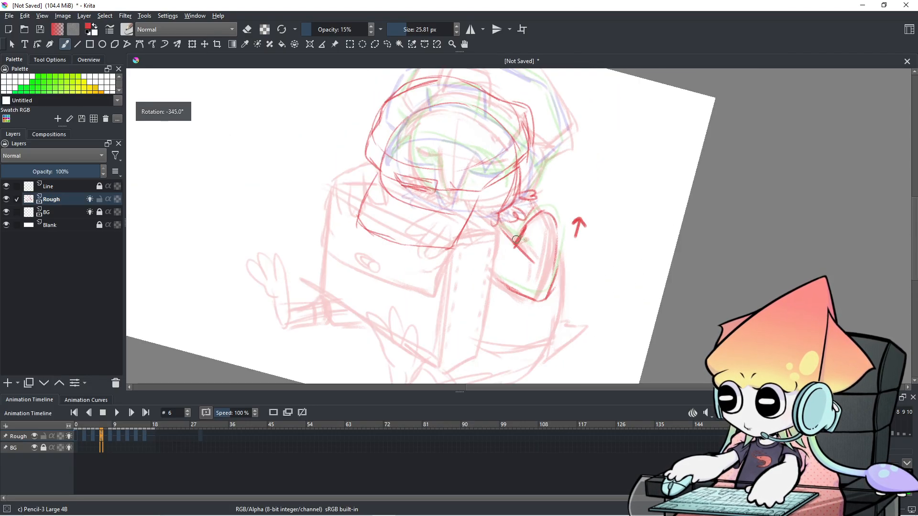
- Erase the old arm lines and the upward arrow beside the owl's body on frame 6
{"action": "left_click_drag", "start_coordinate": [538, 190], "coordinate": [490, 166]}
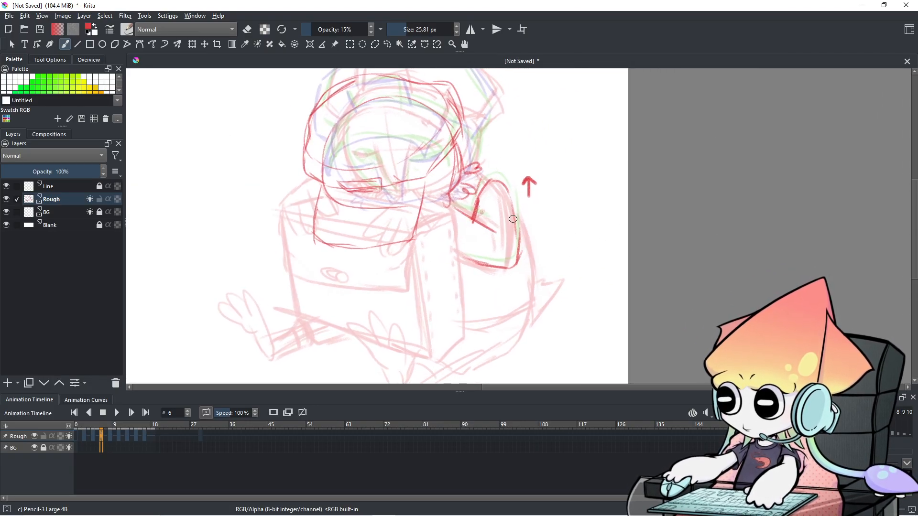
{"action": "key", "text": "e"}
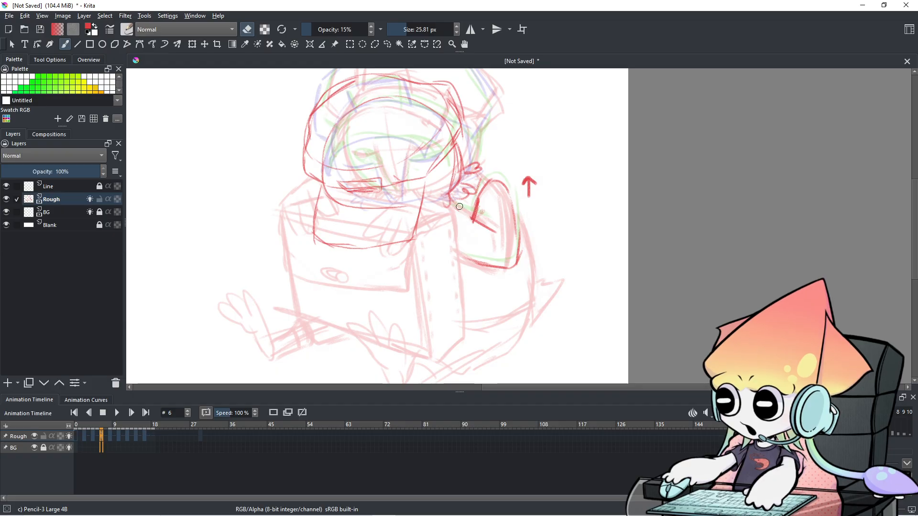
{"action": "left_click_drag", "start_coordinate": [471, 219], "coordinate": [488, 183]}
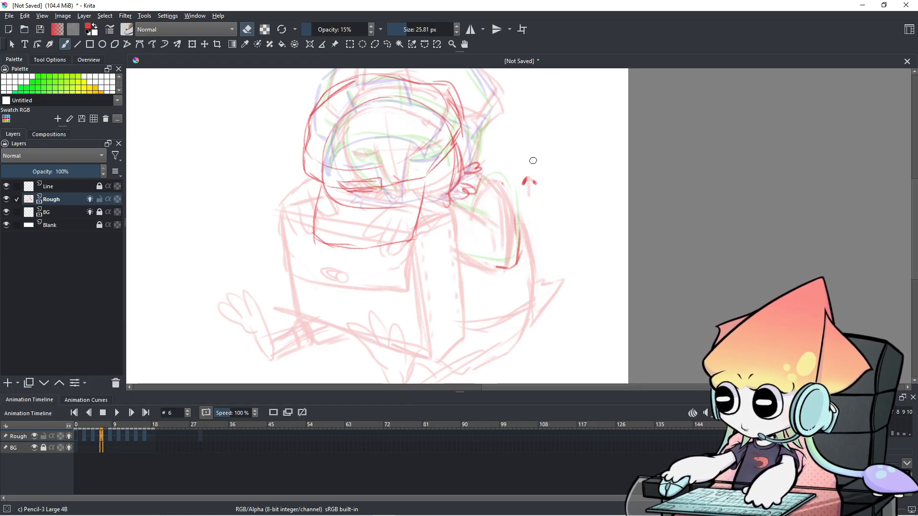
{"action": "mouse_move", "coordinate": [510, 264]}
{"action": "left_mouse_down"}
{"action": "mouse_move", "coordinate": [517, 210]}
{"action": "mouse_move", "coordinate": [488, 250]}
{"action": "left_mouse_up"}
{"action": "key", "text": "e"}
- Redraw the owl's bent arm beside the bag on frame 6 with a 12.86 px brush, retrying unsatisfactory strokes
{"action": "mouse_move", "coordinate": [478, 212]}
{"action": "left_mouse_down"}
{"action": "mouse_move", "coordinate": [505, 194]}
{"action": "mouse_move", "coordinate": [500, 190]}
{"action": "mouse_move", "coordinate": [508, 196]}
{"action": "mouse_move", "coordinate": [511, 263]}
{"action": "mouse_move", "coordinate": [492, 281]}
{"action": "left_mouse_up"}
{"action": "key", "text": "ctrl+z"}
{"action": "key", "text": "ctrl+z"}
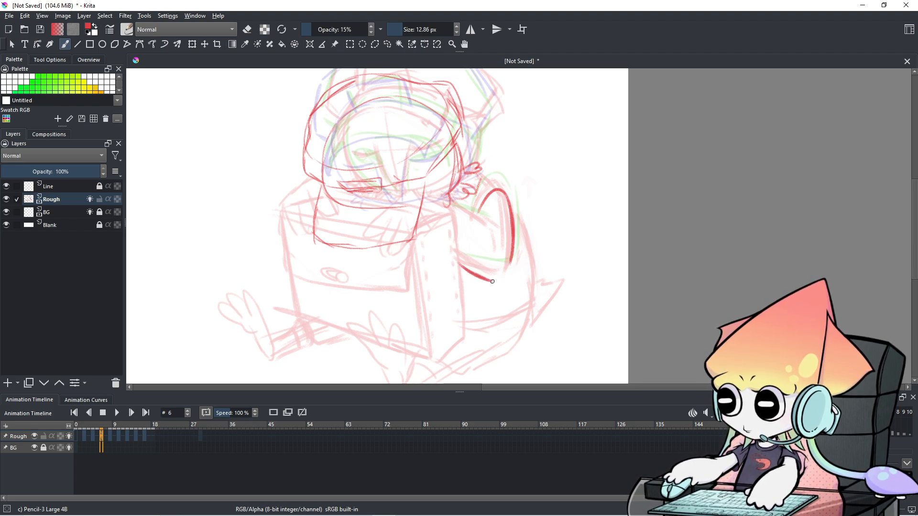
{"action": "left_click_drag", "start_coordinate": [454, 200], "coordinate": [488, 234]}
{"action": "key", "text": "ctrl+z"}
{"action": "left_click_drag", "start_coordinate": [444, 203], "coordinate": [489, 234]}
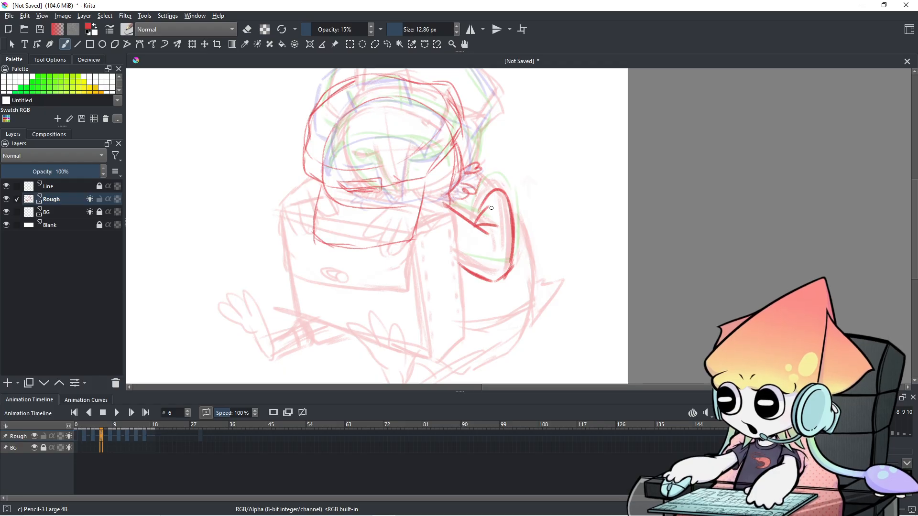
- Play the whole animation to review the motion with the redrawn arm, and stop the playback on frame 0
{"action": "scroll", "coordinate": [559, 220], "scroll_direction": "down", "scroll_amount": 2}
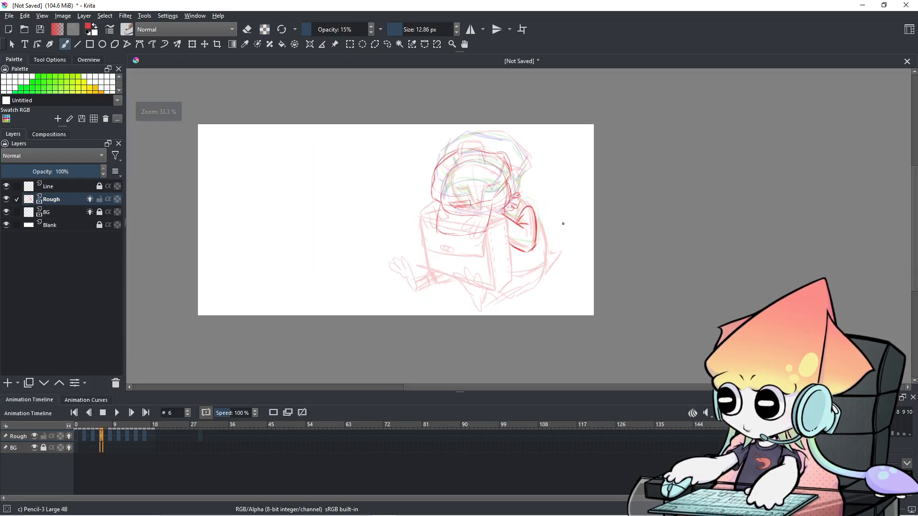
{"action": "scroll", "coordinate": [539, 253], "scroll_direction": "up", "scroll_amount": 1}
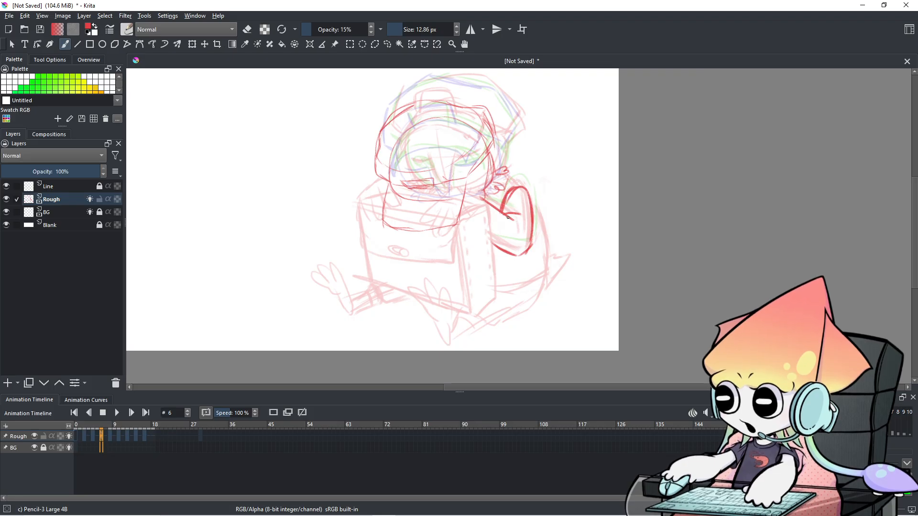
{"action": "left_click", "coordinate": [117, 414]}
{"action": "left_click_drag", "start_coordinate": [336, 297], "coordinate": [321, 315]}
{"action": "scroll", "coordinate": [318, 320], "scroll_direction": "down", "scroll_amount": 1}
{"action": "scroll", "coordinate": [319, 320], "scroll_direction": "up", "scroll_amount": 1}
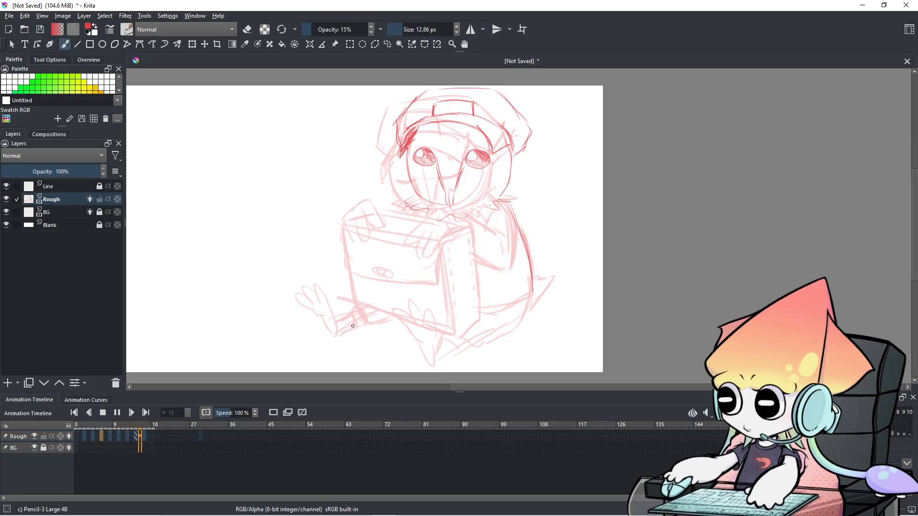
{"action": "key", "text": "space"}
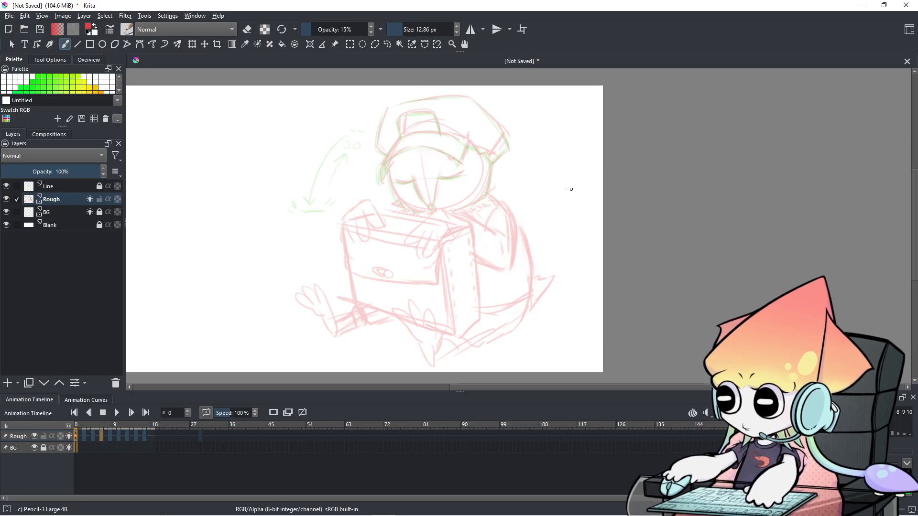